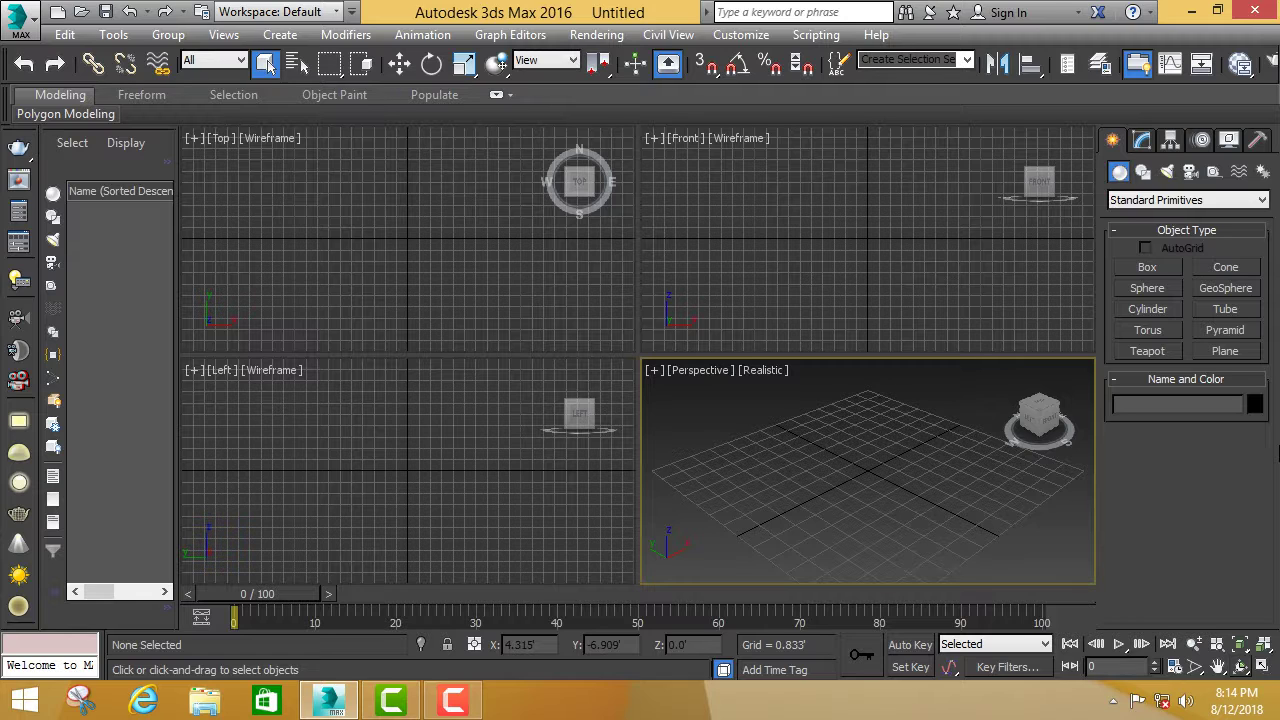
Hide the grid, reset the Perspective view to its home angle, and maximize the Front view.
{"action": "key", "text": "g"}
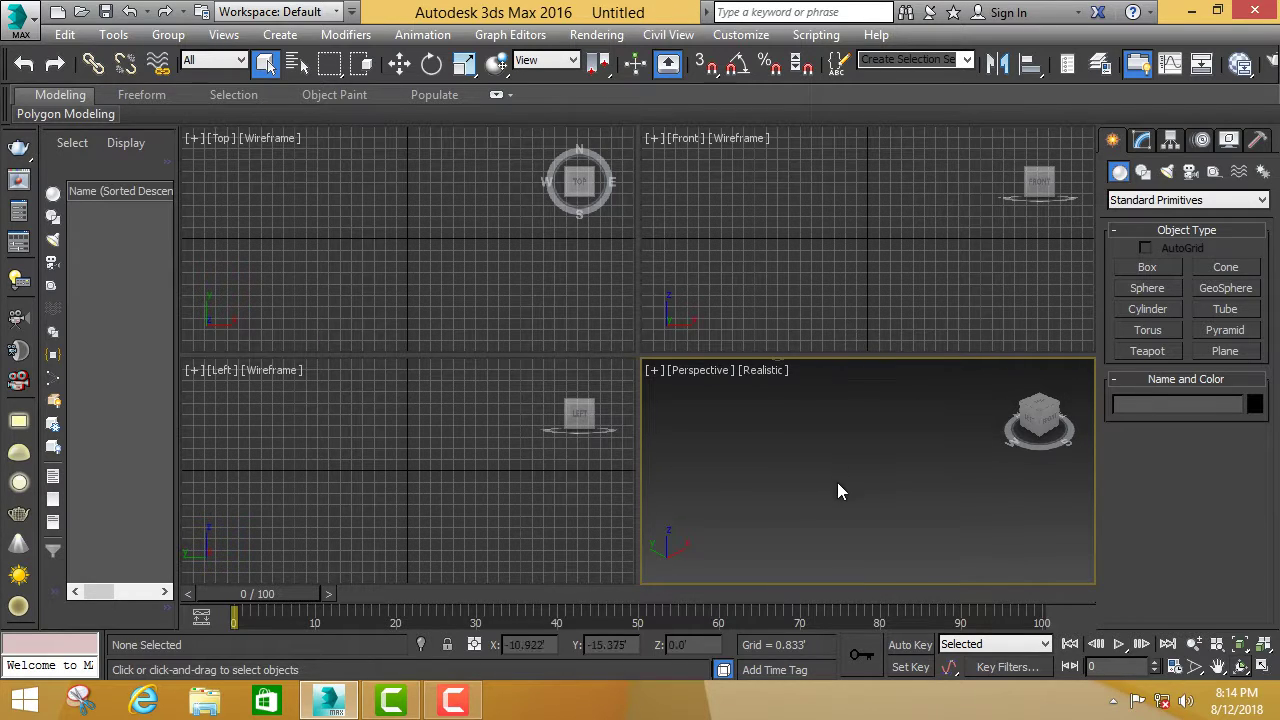
{"action": "mouse_move", "coordinate": [1039, 415]}
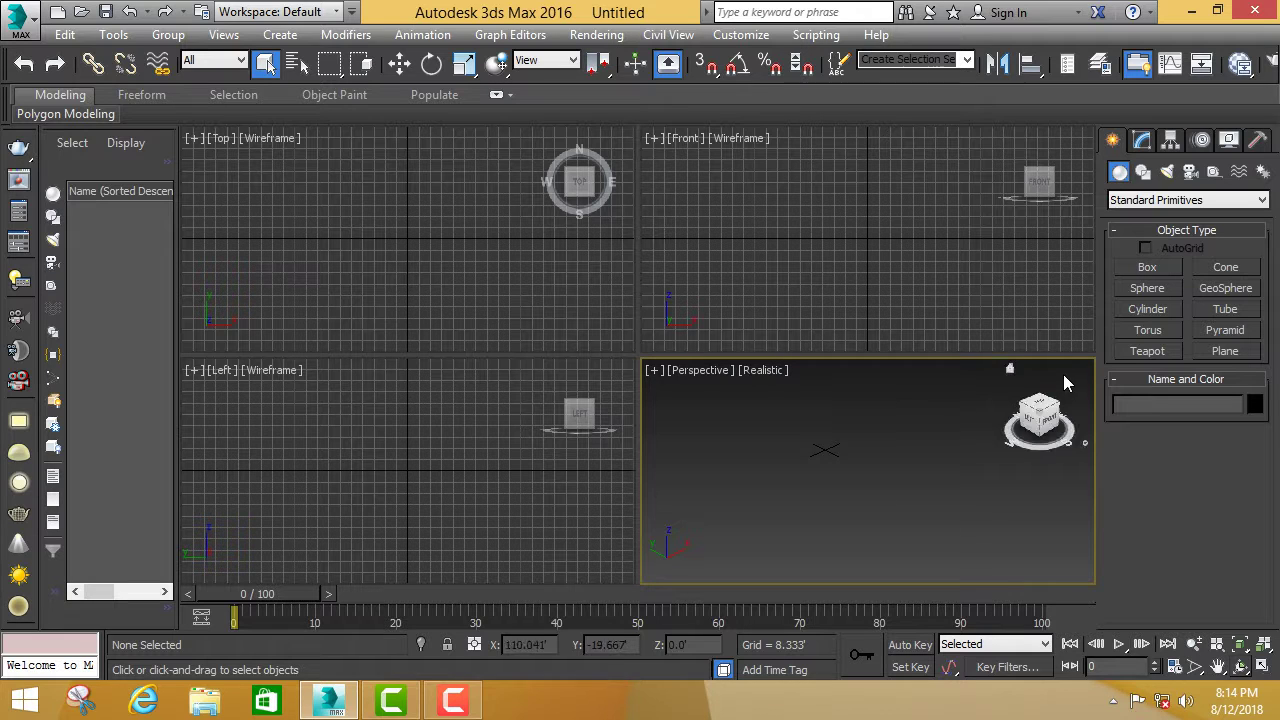
{"action": "left_click", "coordinate": [1007, 372]}
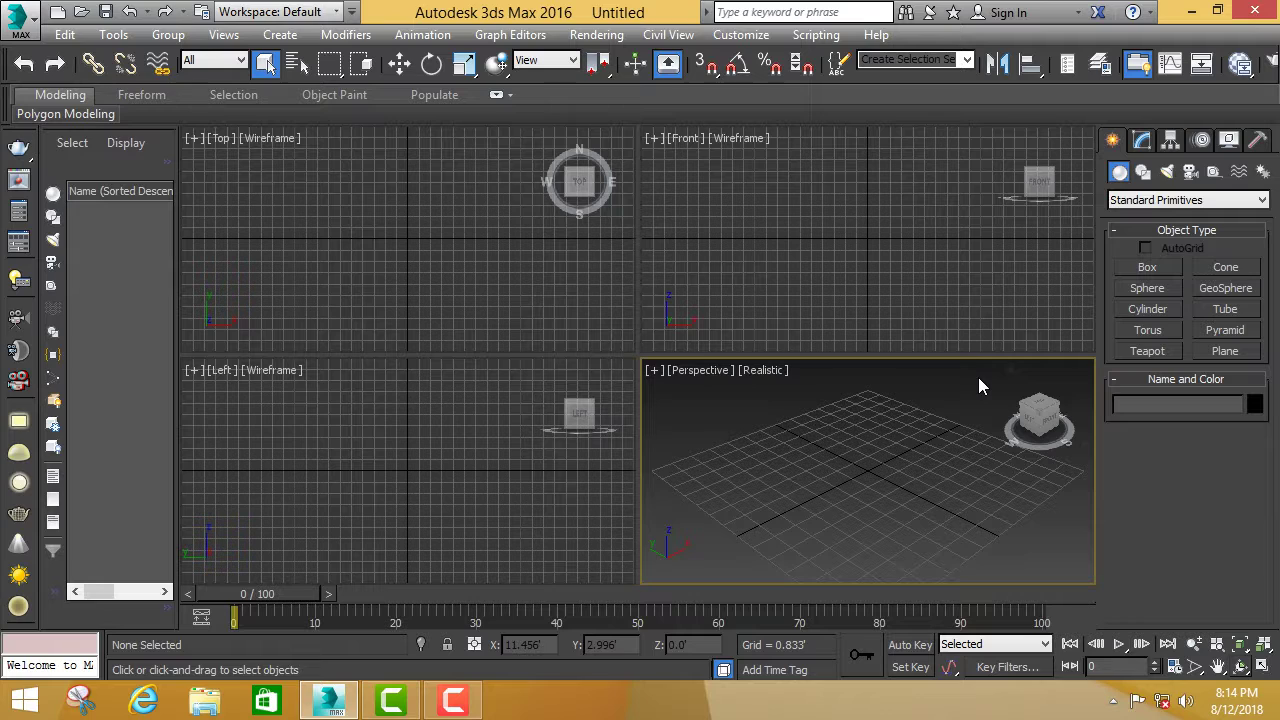
{"action": "left_click", "coordinate": [907, 231]}
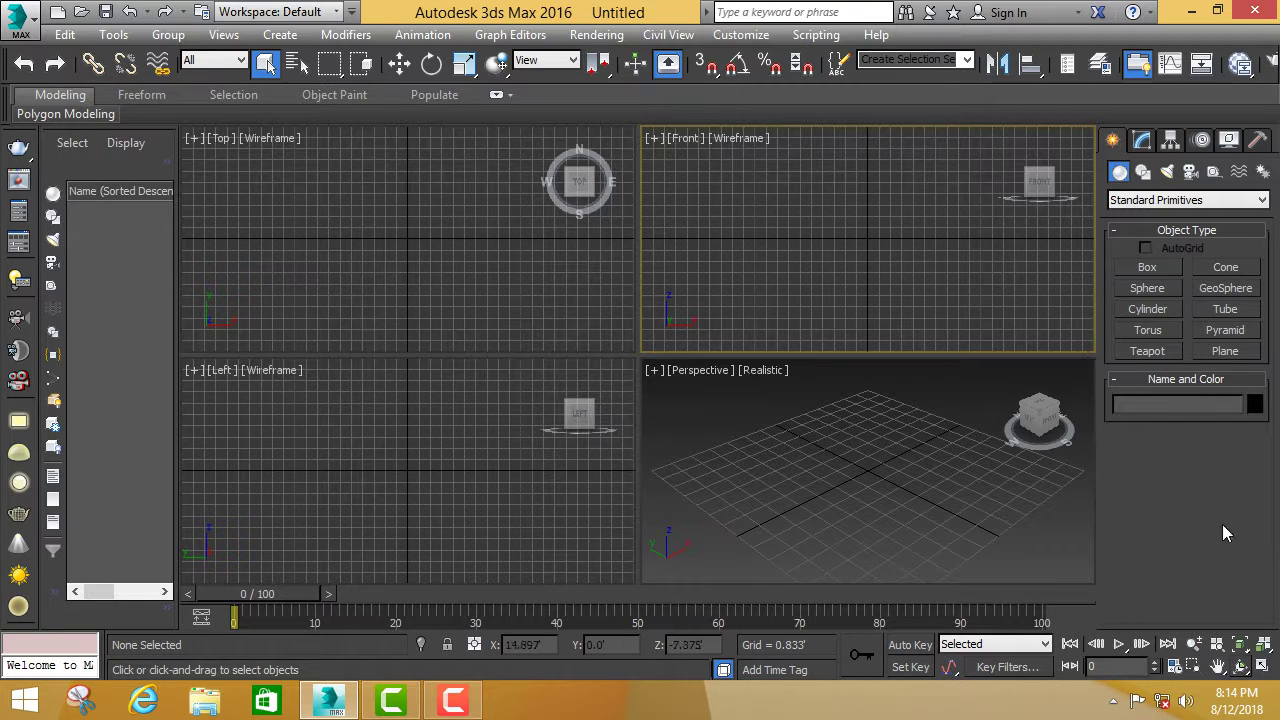
{"action": "left_click", "coordinate": [1259, 667]}
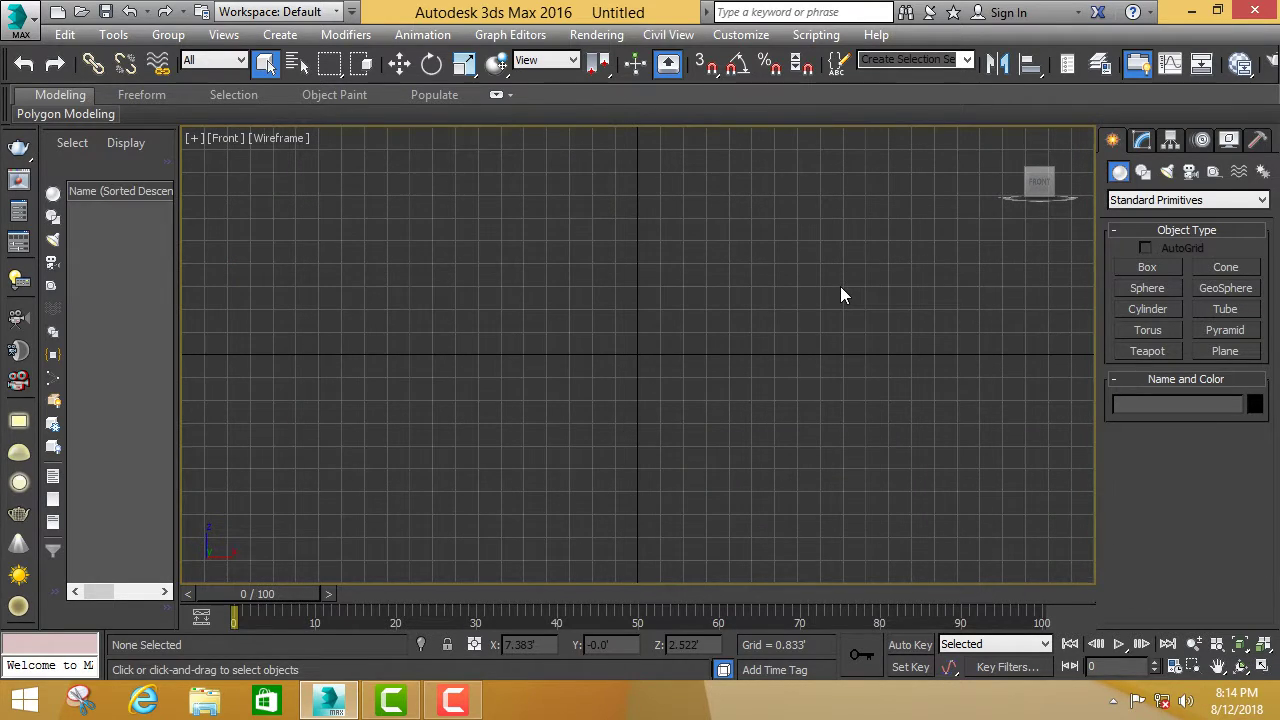
{"action": "scroll", "coordinate": [840, 286], "scroll_direction": "up", "scroll_amount": 2}
{"action": "scroll", "coordinate": [840, 286], "scroll_direction": "down", "scroll_amount": 2}
Drag out Box001 (15.132' × 8.297' × -3.947') in the Front view, then restore four viewports.
{"action": "left_click", "coordinate": [1147, 267]}
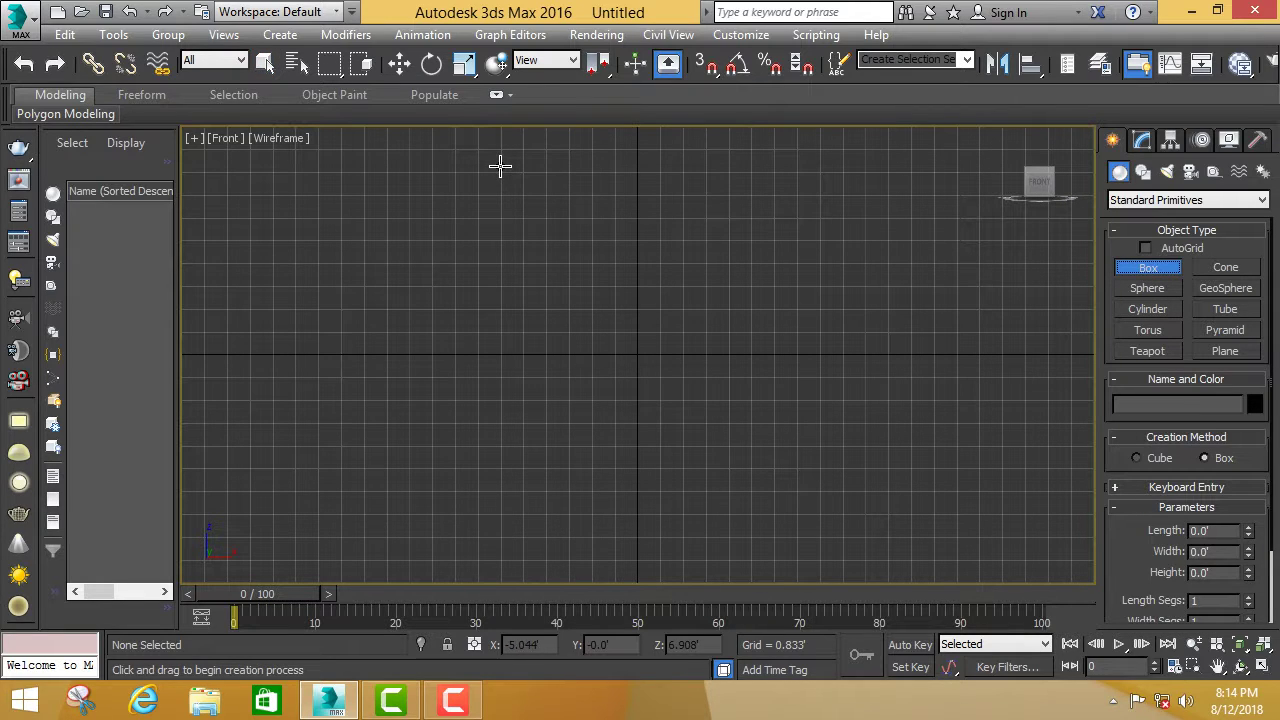
{"action": "mouse_move", "coordinate": [477, 148]}
{"action": "left_mouse_down"}
{"action": "mouse_move", "coordinate": [757, 498]}
{"action": "mouse_move", "coordinate": [763, 540]}
{"action": "mouse_move", "coordinate": [703, 537]}
{"action": "mouse_move", "coordinate": [683, 480]}
{"action": "mouse_move", "coordinate": [688, 561]}
{"action": "mouse_move", "coordinate": [677, 563]}
{"action": "mouse_move", "coordinate": [705, 562]}
{"action": "left_mouse_up"}
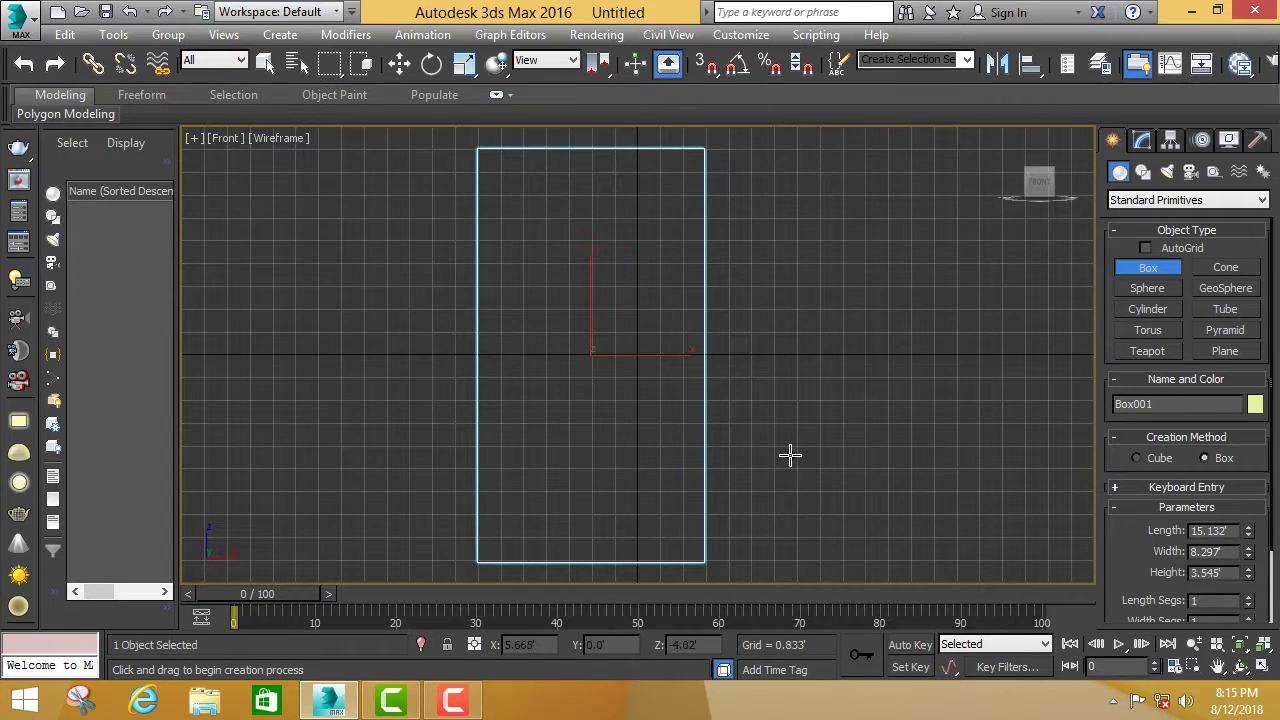
{"action": "left_click", "coordinate": [1263, 669]}
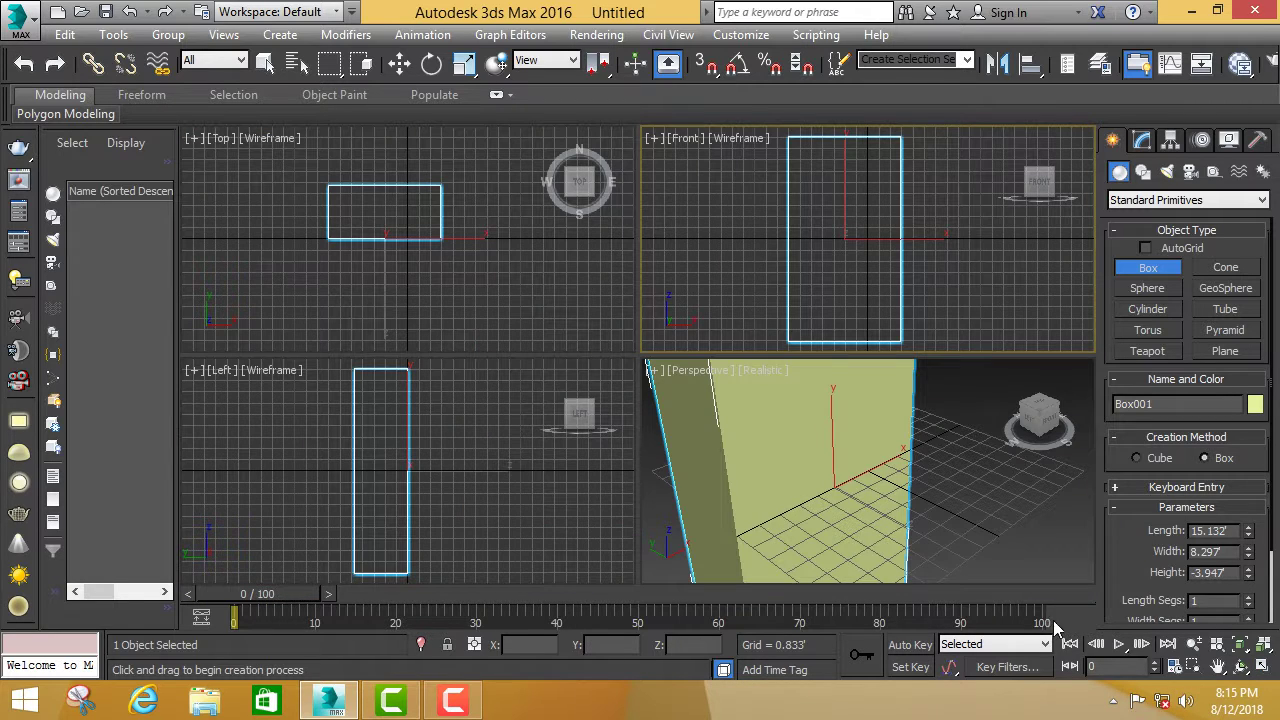
{"action": "scroll", "coordinate": [882, 508], "scroll_direction": "down", "scroll_amount": 4}
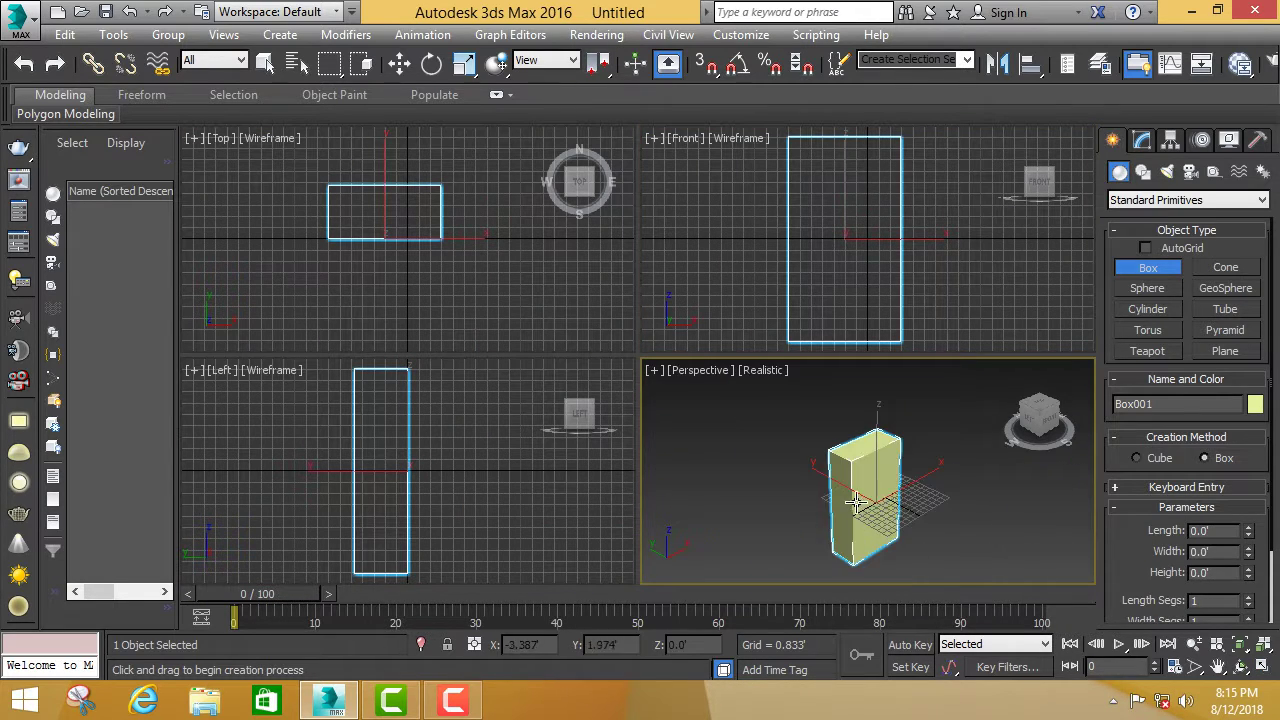
{"action": "scroll", "coordinate": [857, 500], "scroll_direction": "up", "scroll_amount": 3}
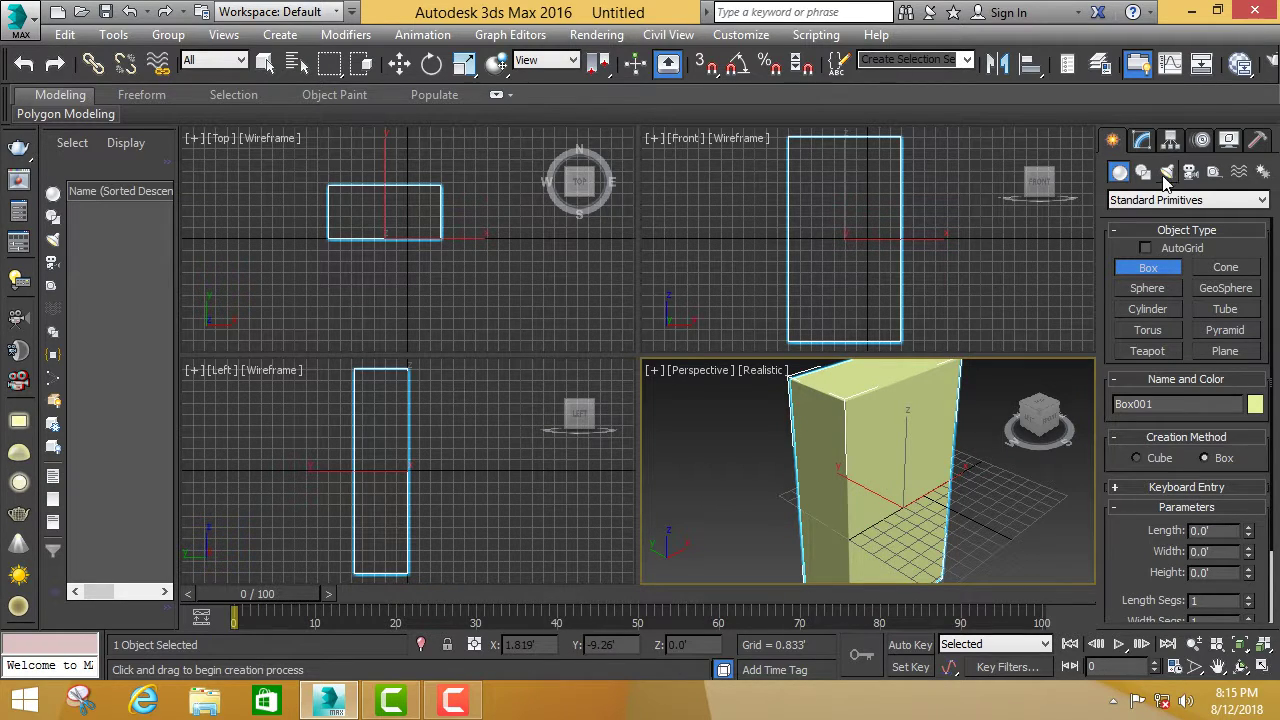
Move the box up, then back down near the origin.
{"action": "left_click", "coordinate": [1142, 140]}
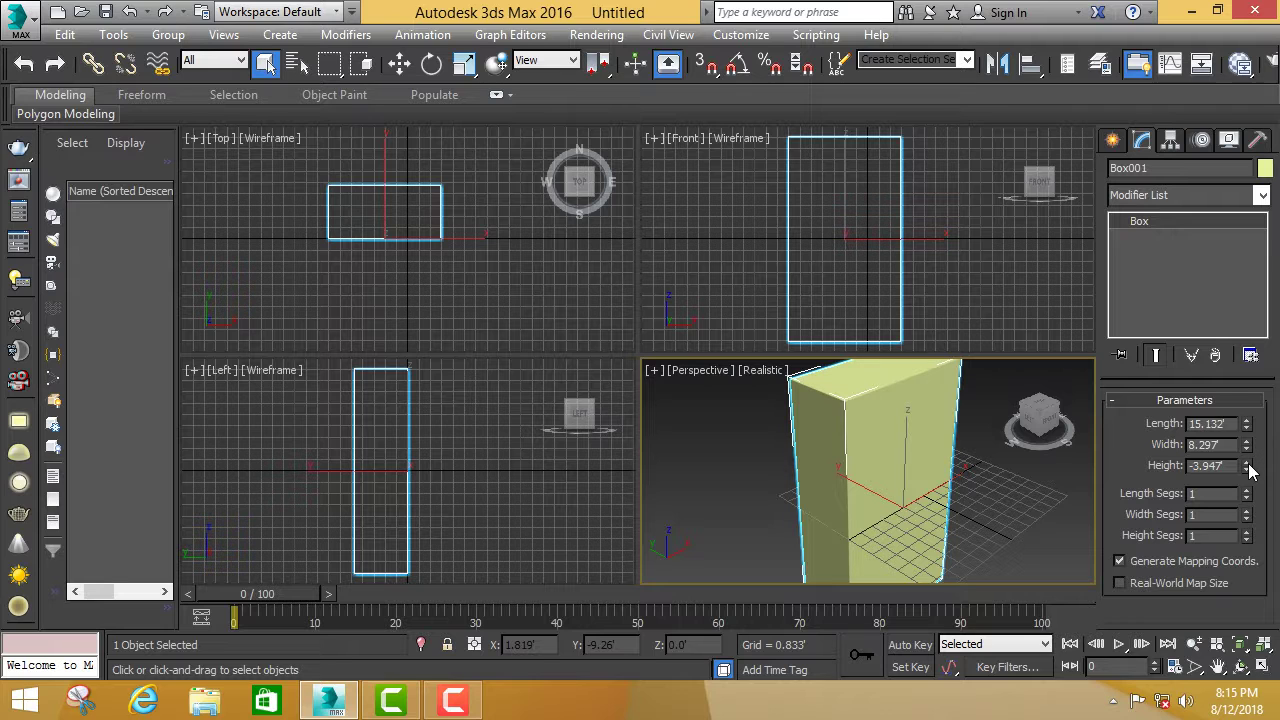
{"action": "key", "text": "w"}
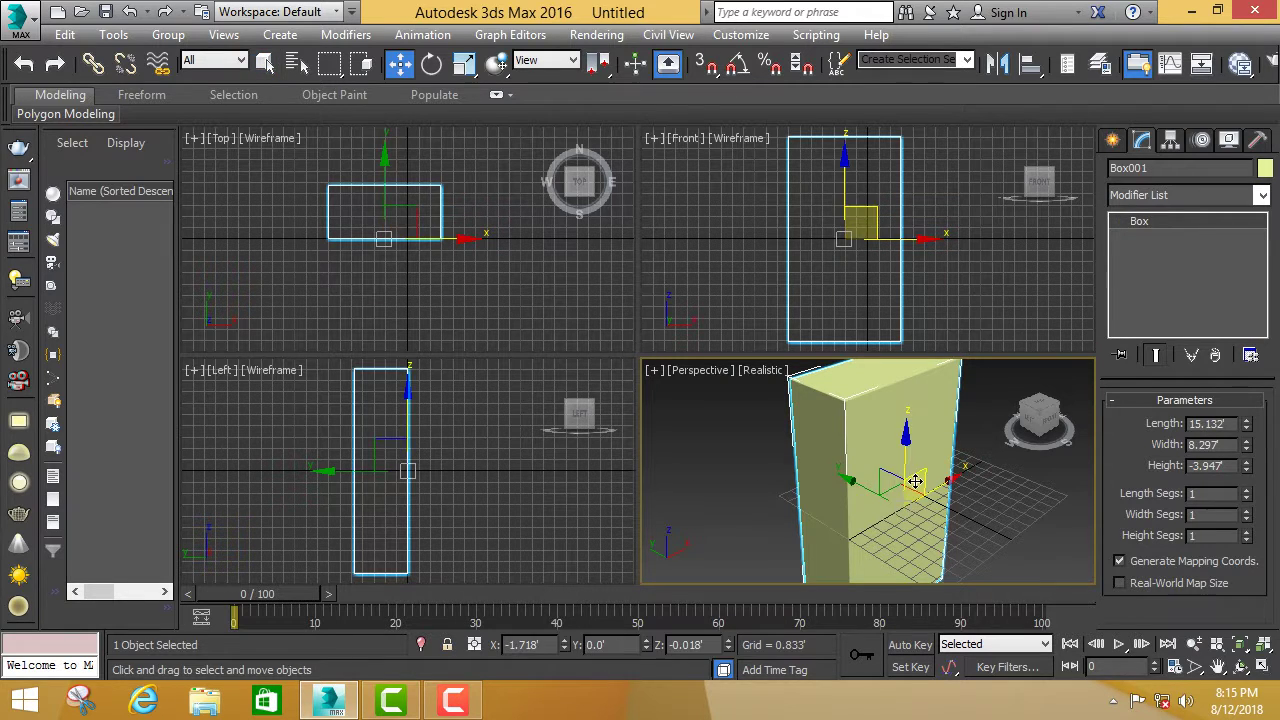
{"action": "left_click_drag", "start_coordinate": [915, 481], "coordinate": [906, 357]}
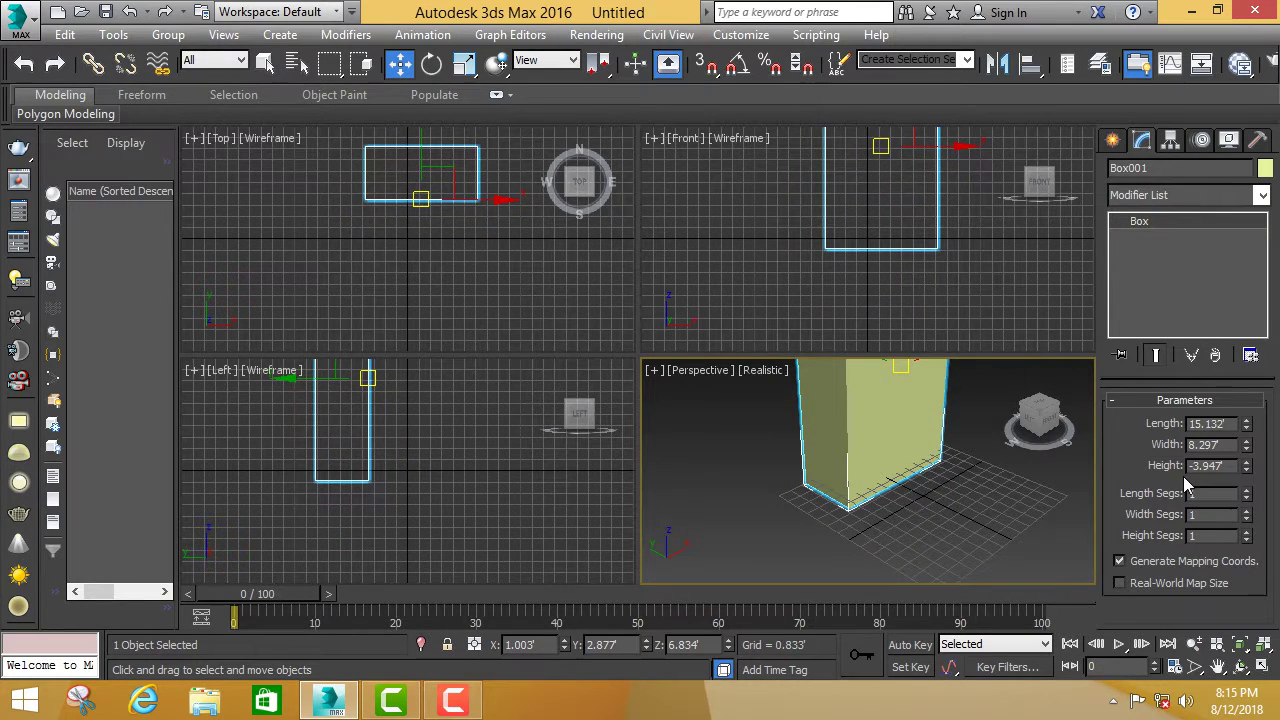
{"action": "middle_click_drag", "start_coordinate": [1087, 480], "coordinate": [1060, 465], "text": "alt"}
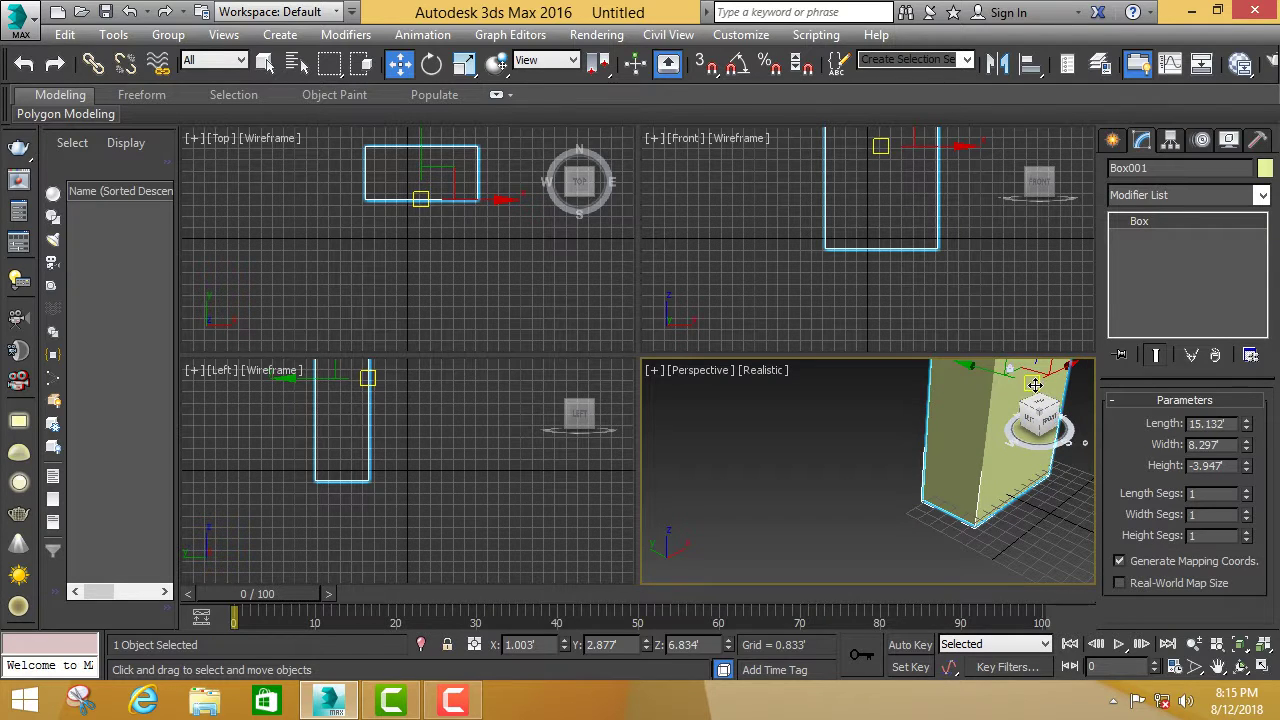
{"action": "left_click_drag", "start_coordinate": [1035, 384], "coordinate": [1057, 367]}
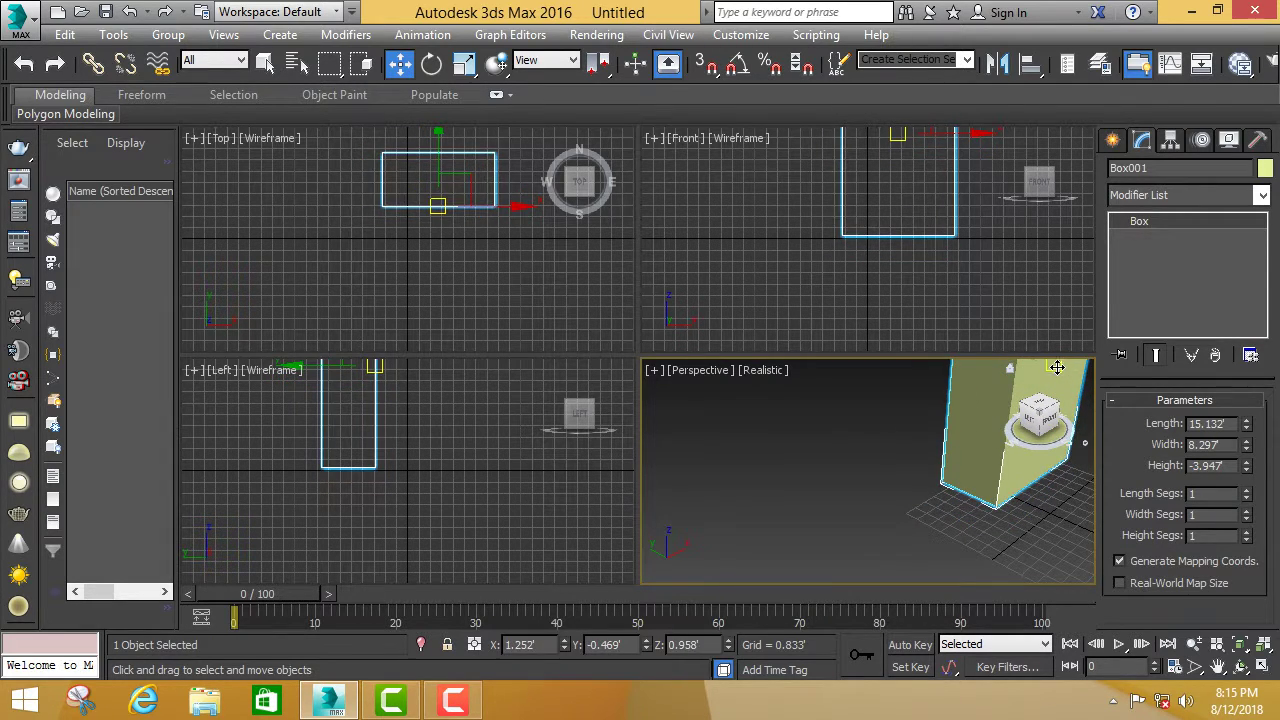
Resize the box to length 13.788', width 8.712' and height -3.474'.
{"action": "mouse_move", "coordinate": [1246, 467]}
{"action": "left_mouse_down"}
{"action": "mouse_move", "coordinate": [1247, 444]}
{"action": "mouse_move", "coordinate": [1207, 502]}
{"action": "left_mouse_up"}
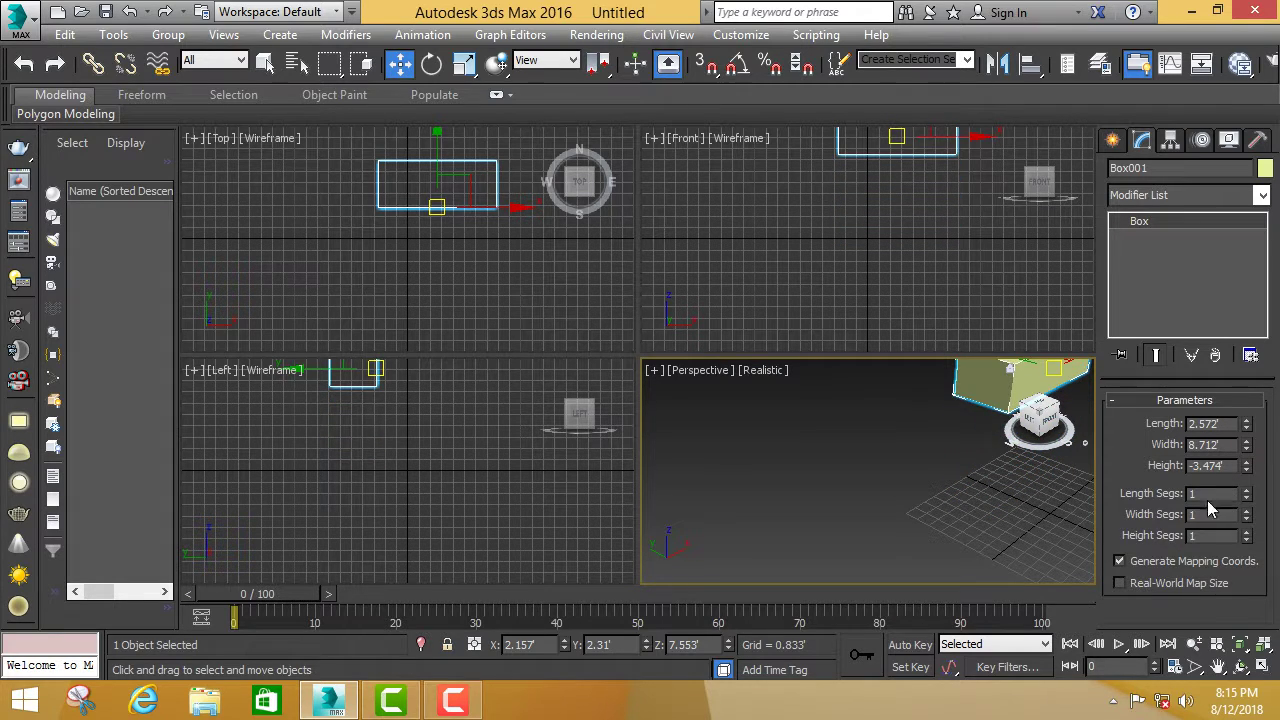
{"action": "left_click", "coordinate": [974, 451]}
{"action": "scroll", "coordinate": [978, 461], "scroll_direction": "down", "scroll_amount": 4}
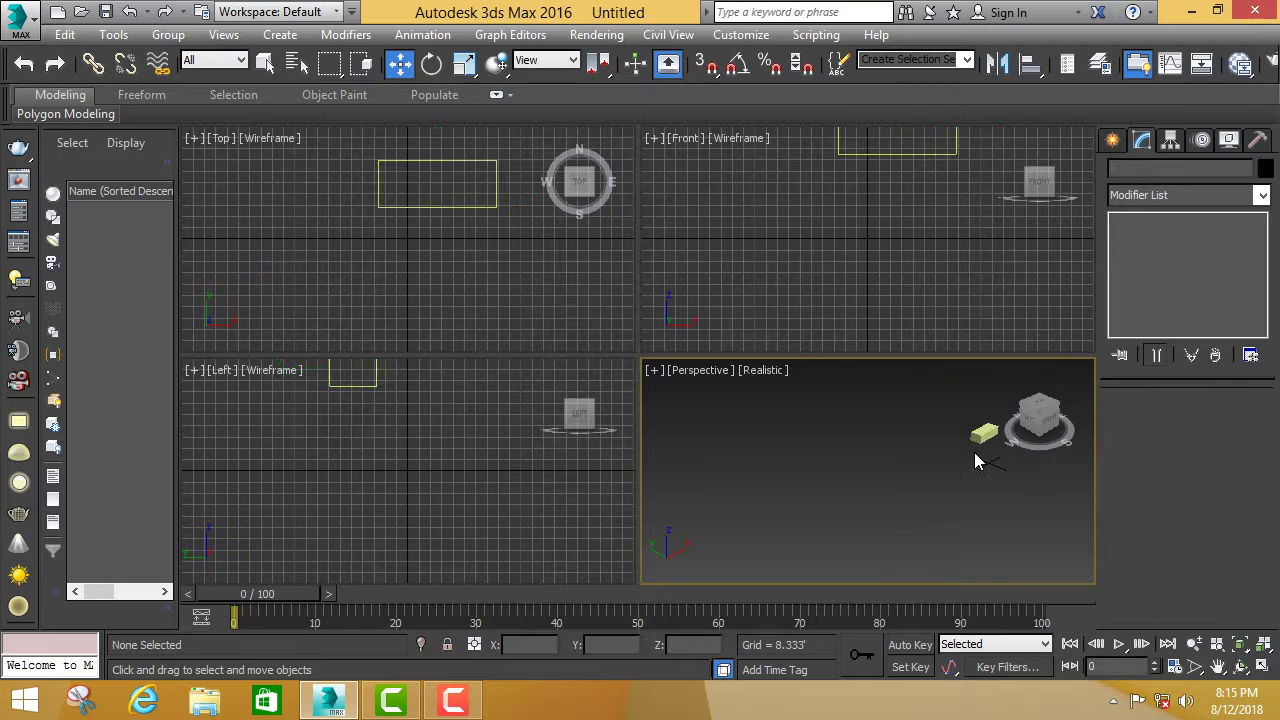
{"action": "scroll", "coordinate": [1002, 446], "scroll_direction": "up", "scroll_amount": 4}
{"action": "left_click", "coordinate": [945, 415]}
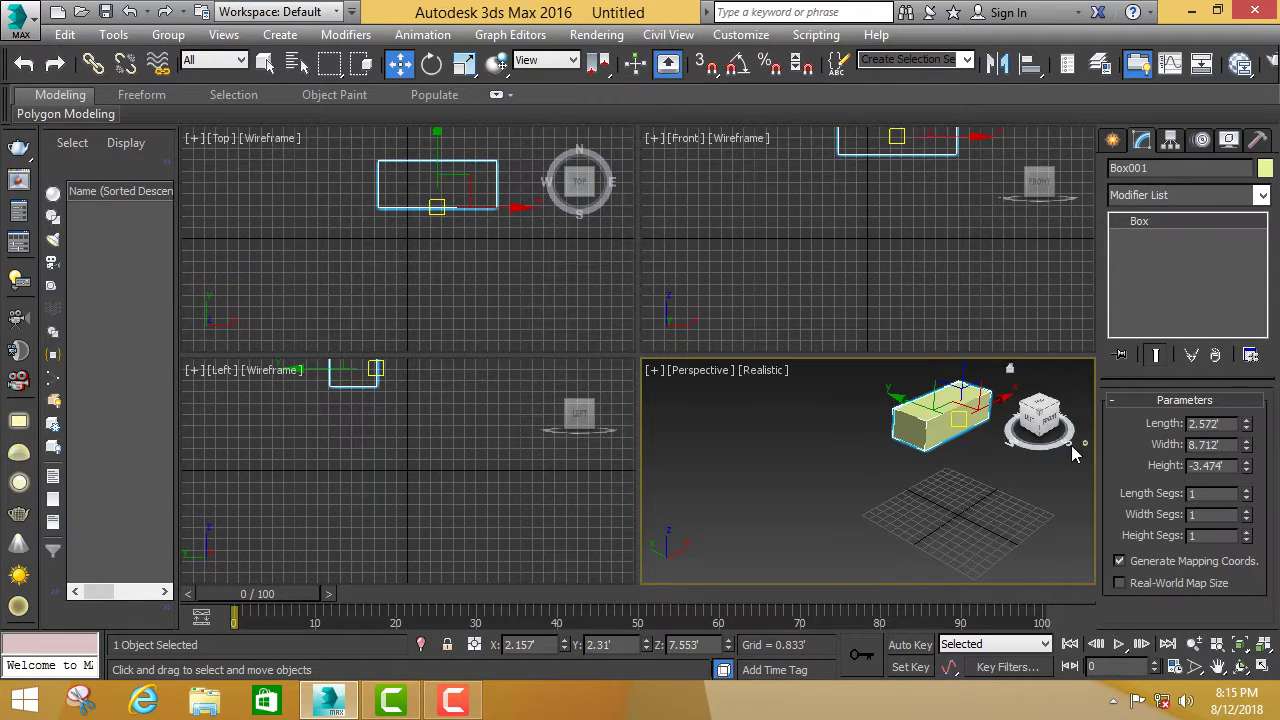
{"action": "mouse_move", "coordinate": [1246, 424]}
{"action": "left_mouse_down"}
{"action": "mouse_move", "coordinate": [1244, 370]}
{"action": "mouse_move", "coordinate": [22, 12]}
{"action": "mouse_move", "coordinate": [38, 588]}
{"action": "mouse_move", "coordinate": [20, 700]}
{"action": "left_mouse_up"}
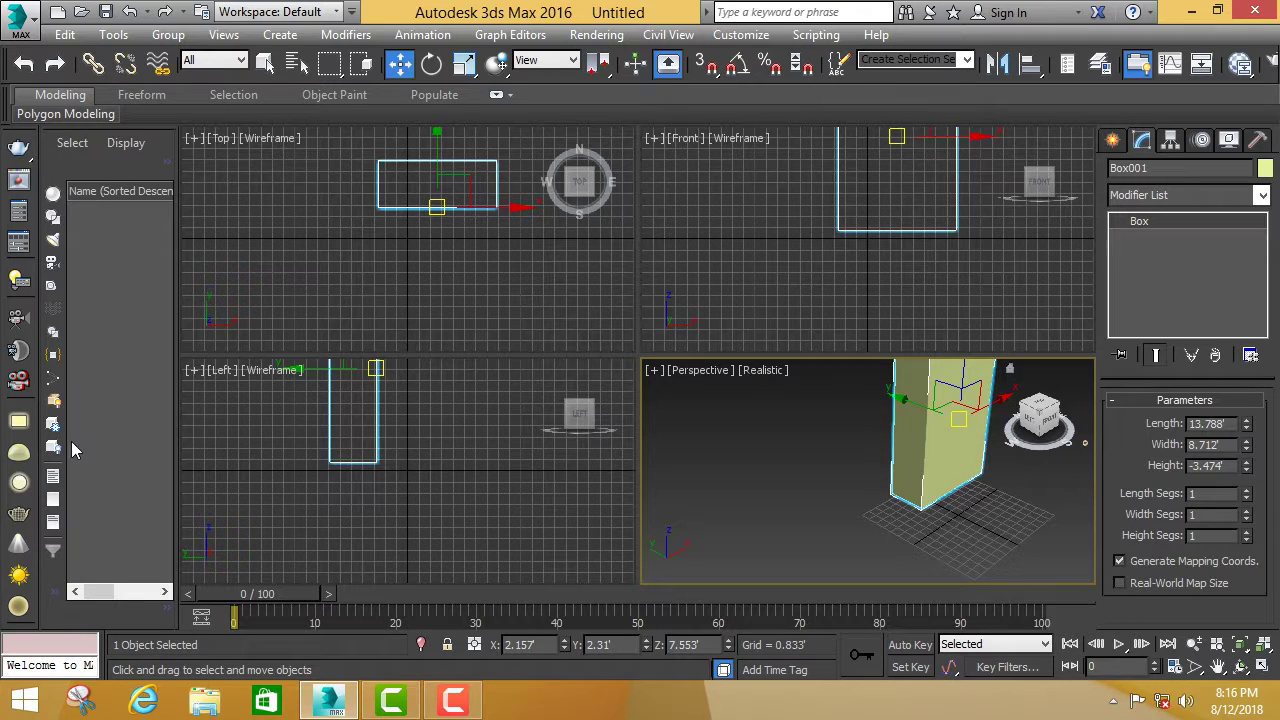
{"action": "left_click", "coordinate": [793, 502]}
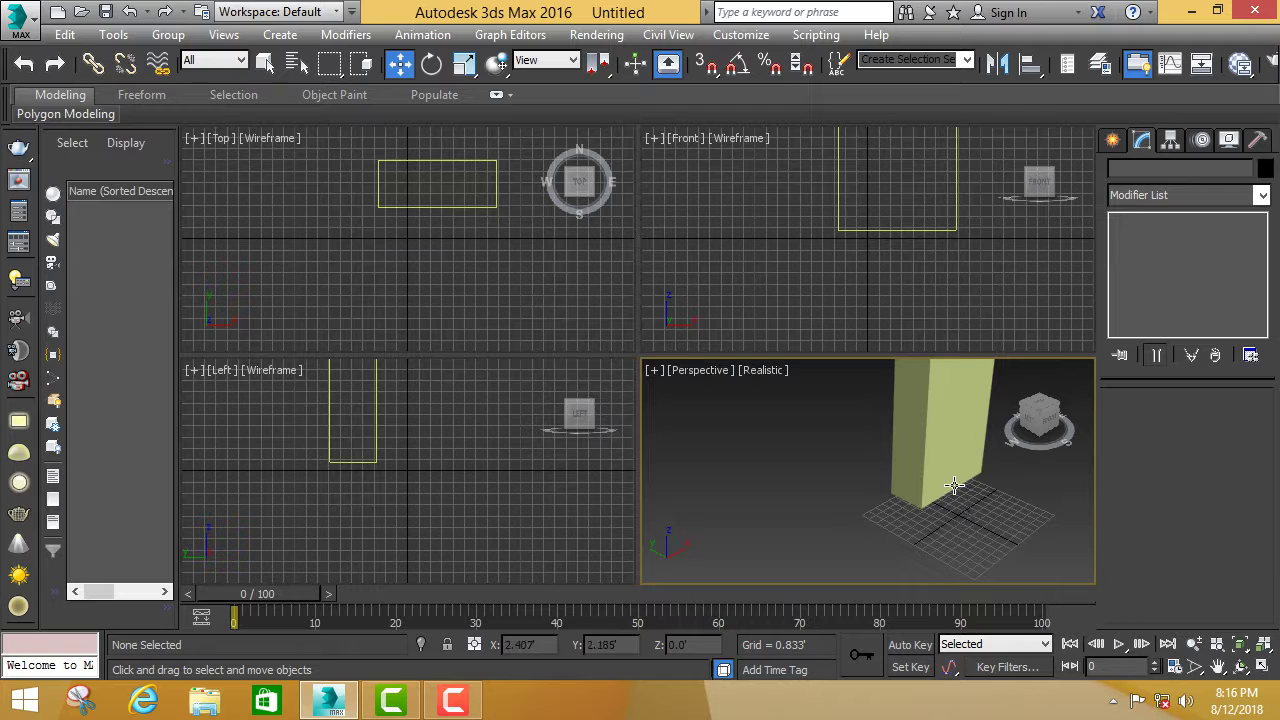
Maximize the Front view and zoom to frame Box001's tall outline.
{"action": "left_click", "coordinate": [891, 298]}
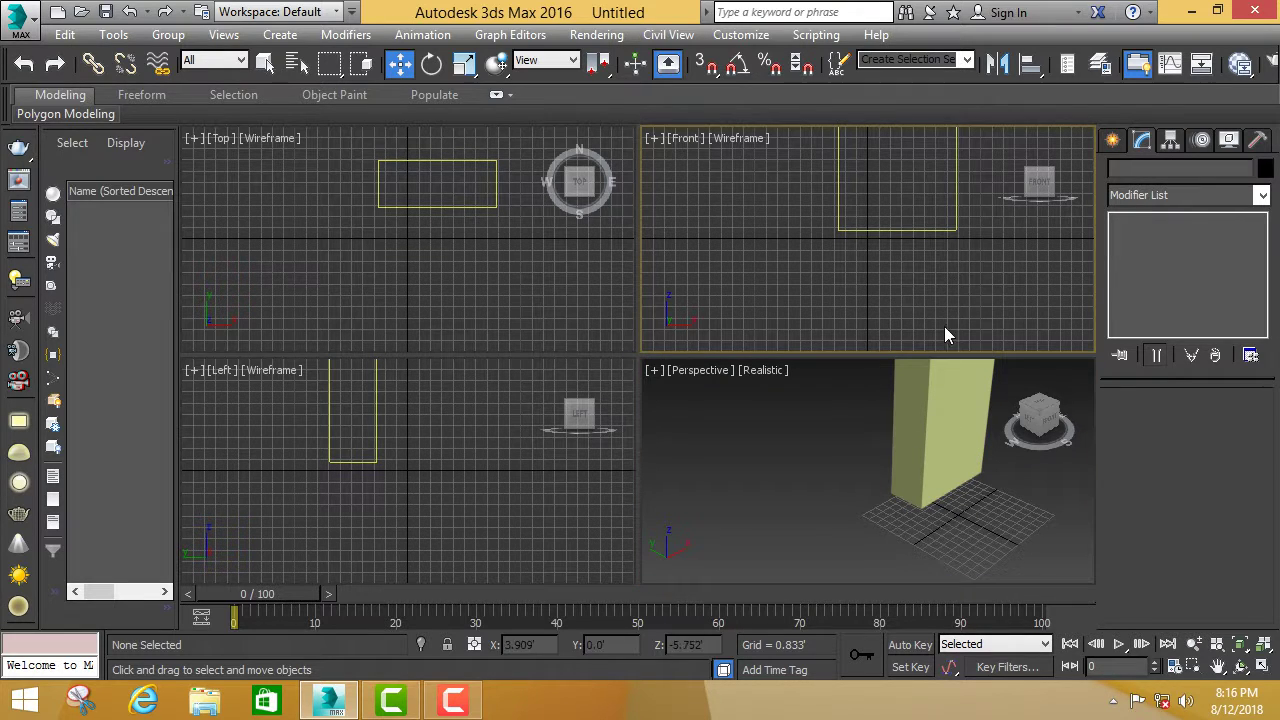
{"action": "left_click", "coordinate": [1262, 666]}
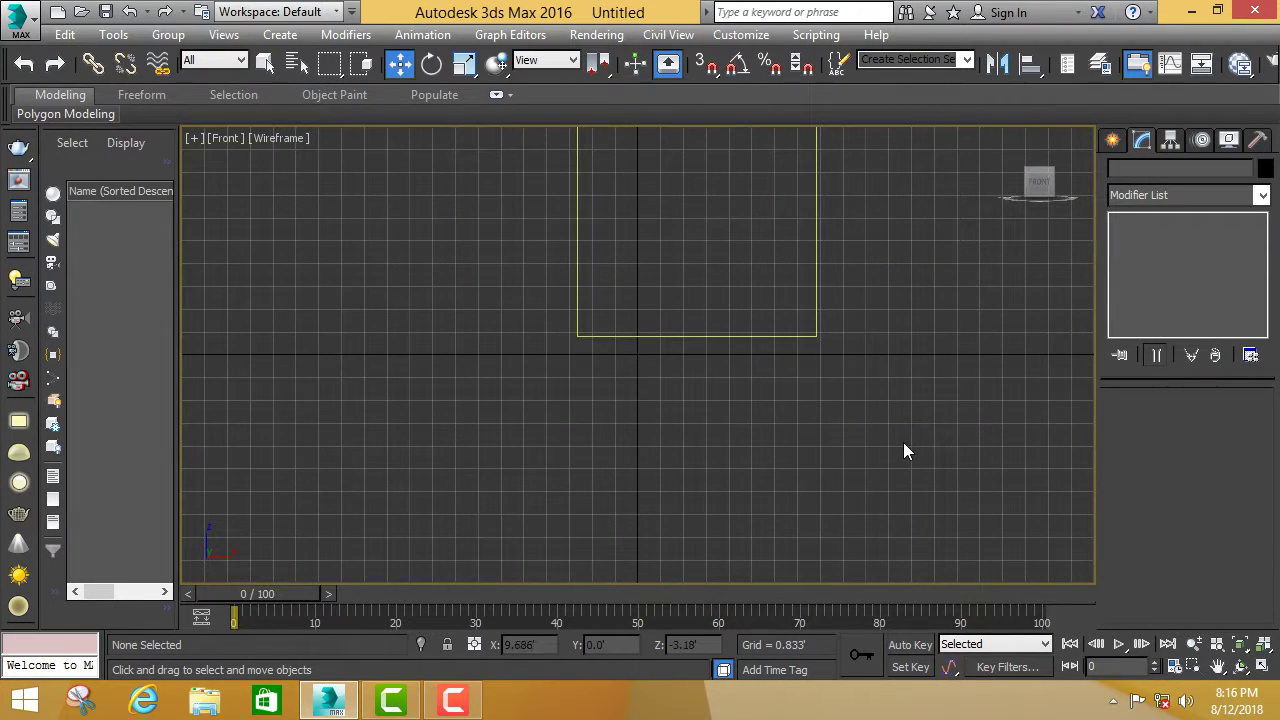
{"action": "scroll", "coordinate": [900, 410], "scroll_direction": "down", "scroll_amount": 2}
{"action": "scroll", "coordinate": [893, 400], "scroll_direction": "down", "scroll_amount": 4}
{"action": "scroll", "coordinate": [895, 288], "scroll_direction": "up", "scroll_amount": 4}
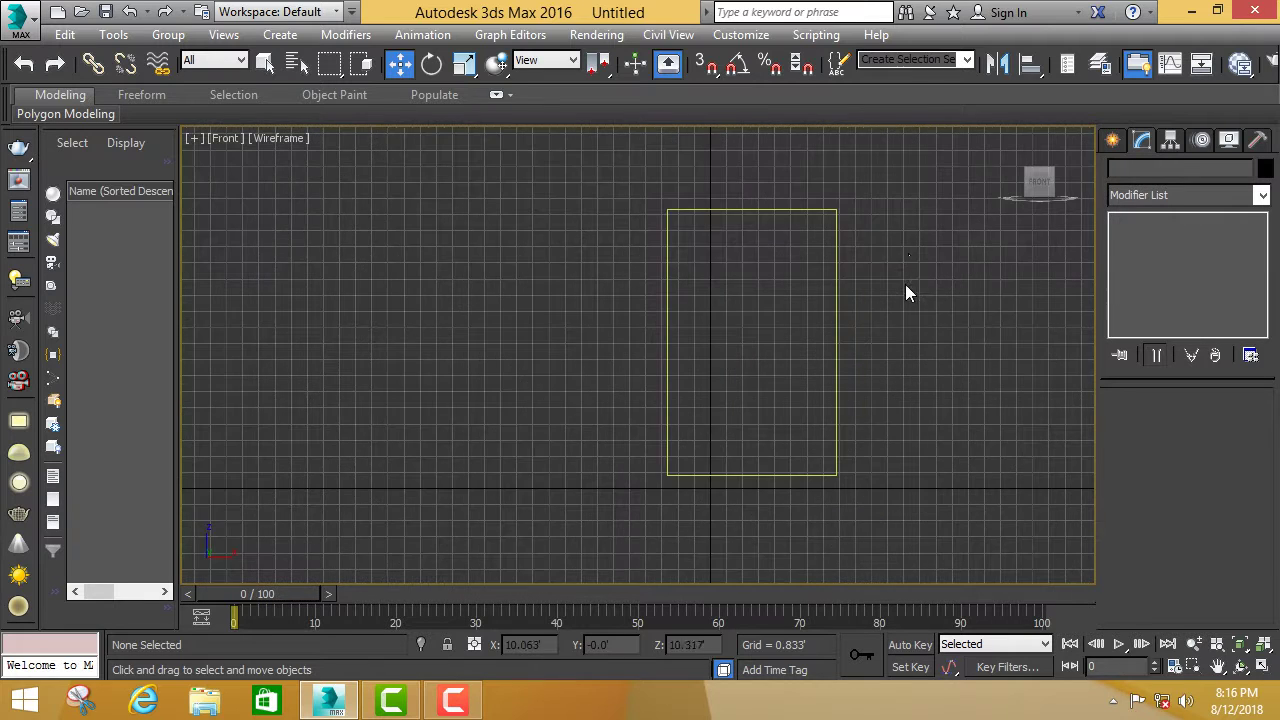
{"action": "scroll", "coordinate": [906, 280], "scroll_direction": "up", "scroll_amount": 2}
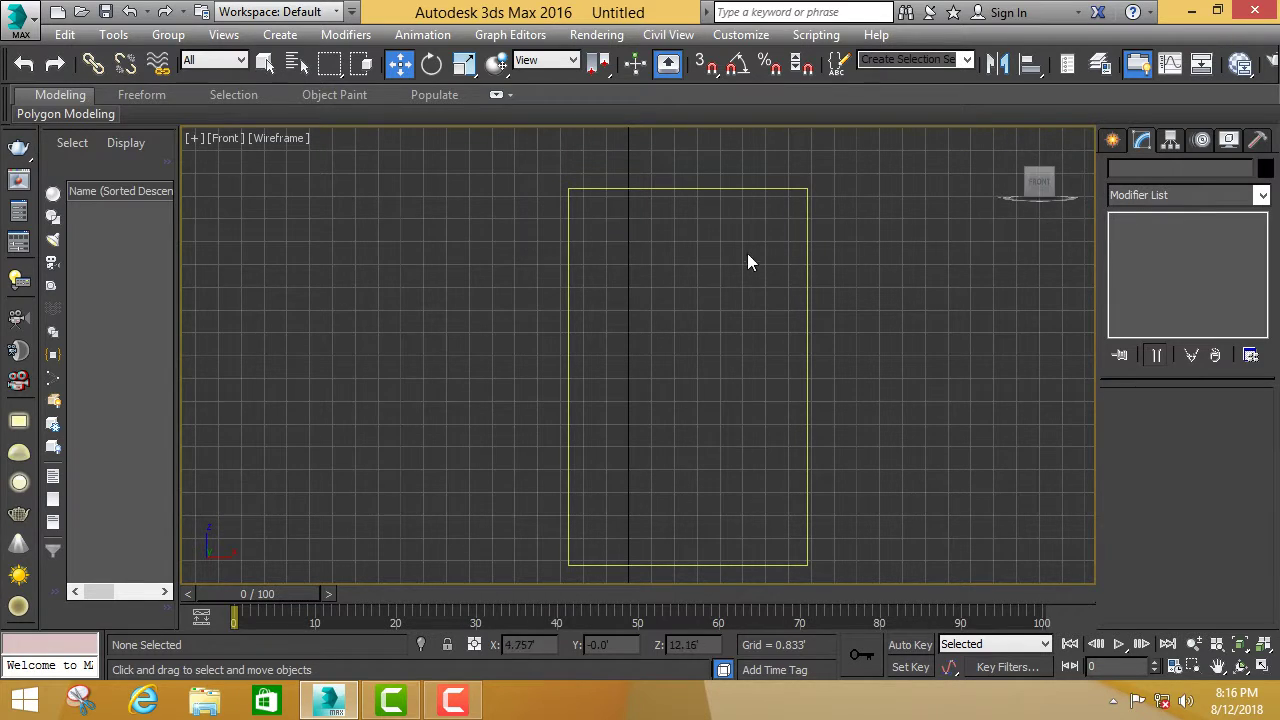
Select the whole box, convert it to Editable Poly, and expand its sub-object levels.
{"action": "right_click", "coordinate": [724, 196]}
{"action": "mouse_move", "coordinate": [520, 147]}
{"action": "left_mouse_down"}
{"action": "mouse_move", "coordinate": [954, 513]}
{"action": "mouse_move", "coordinate": [981, 583]}
{"action": "left_mouse_up"}
{"action": "right_click", "coordinate": [889, 379]}
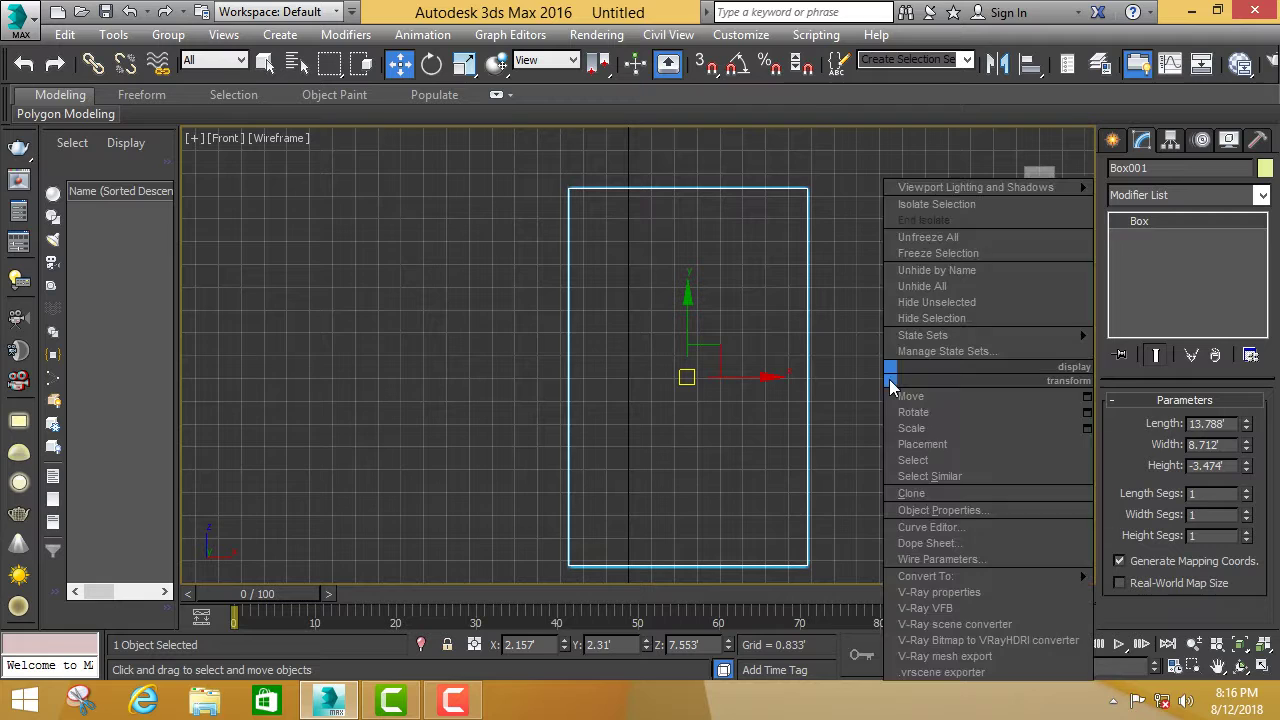
{"action": "mouse_move", "coordinate": [960, 576]}
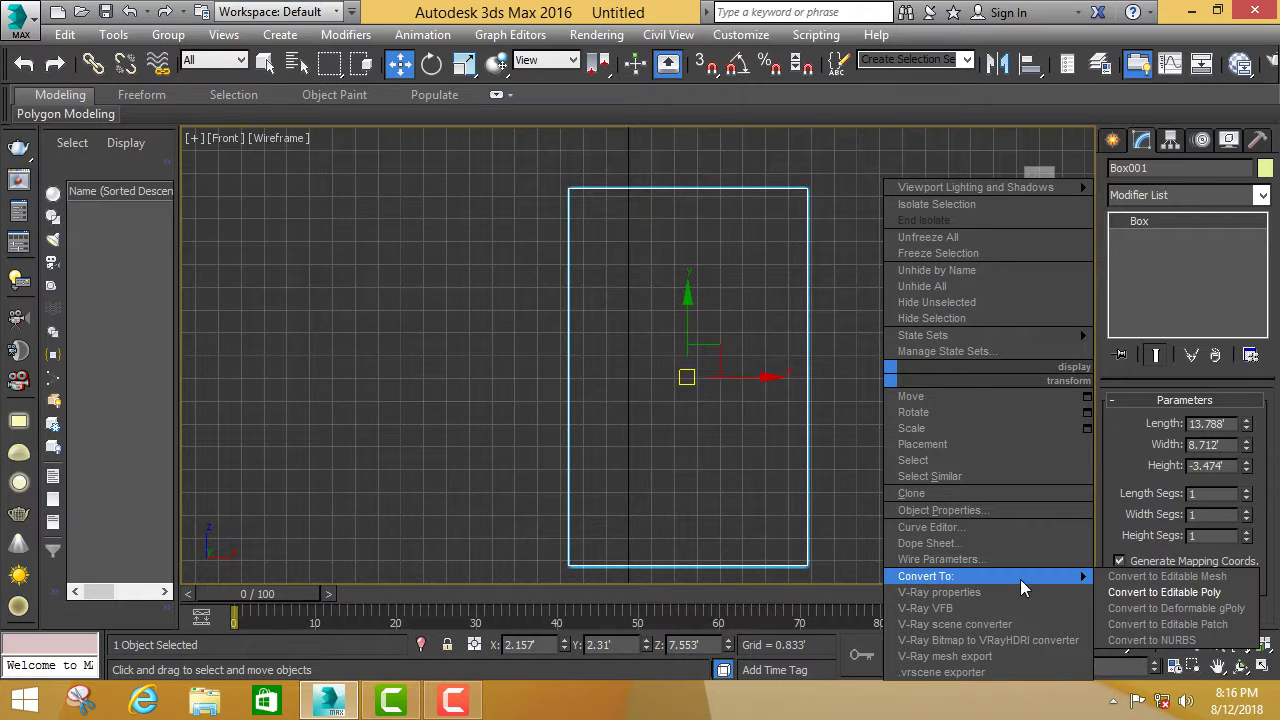
{"action": "left_click", "coordinate": [1164, 592]}
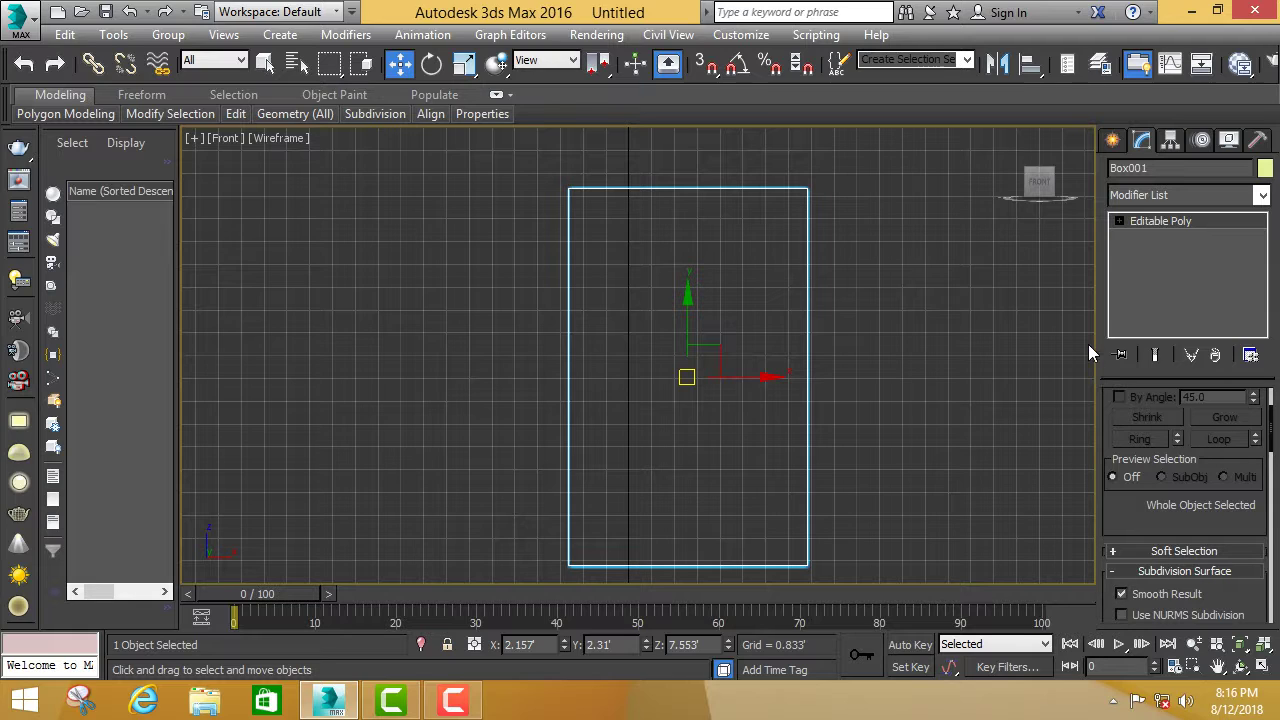
{"action": "left_click", "coordinate": [1119, 221]}
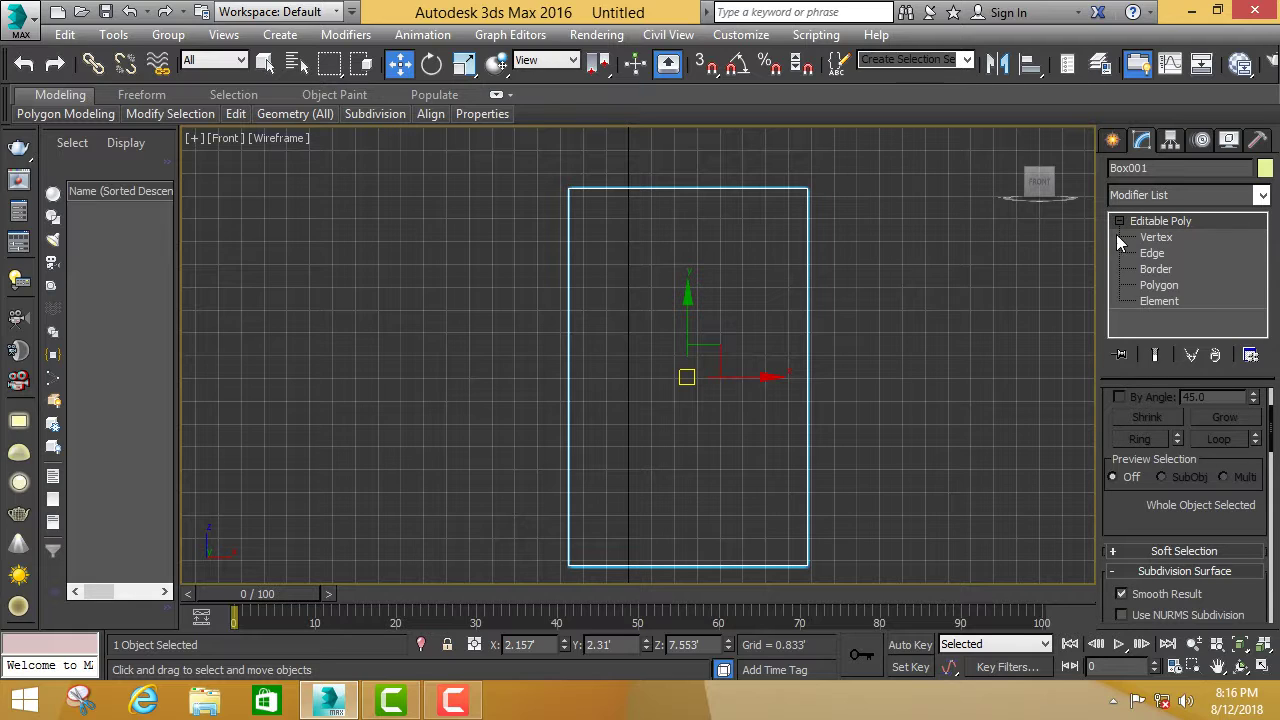
In Edge mode, select the box's top and bottom edges and reveal the Edit Edges rollout.
{"action": "left_click", "coordinate": [1151, 285]}
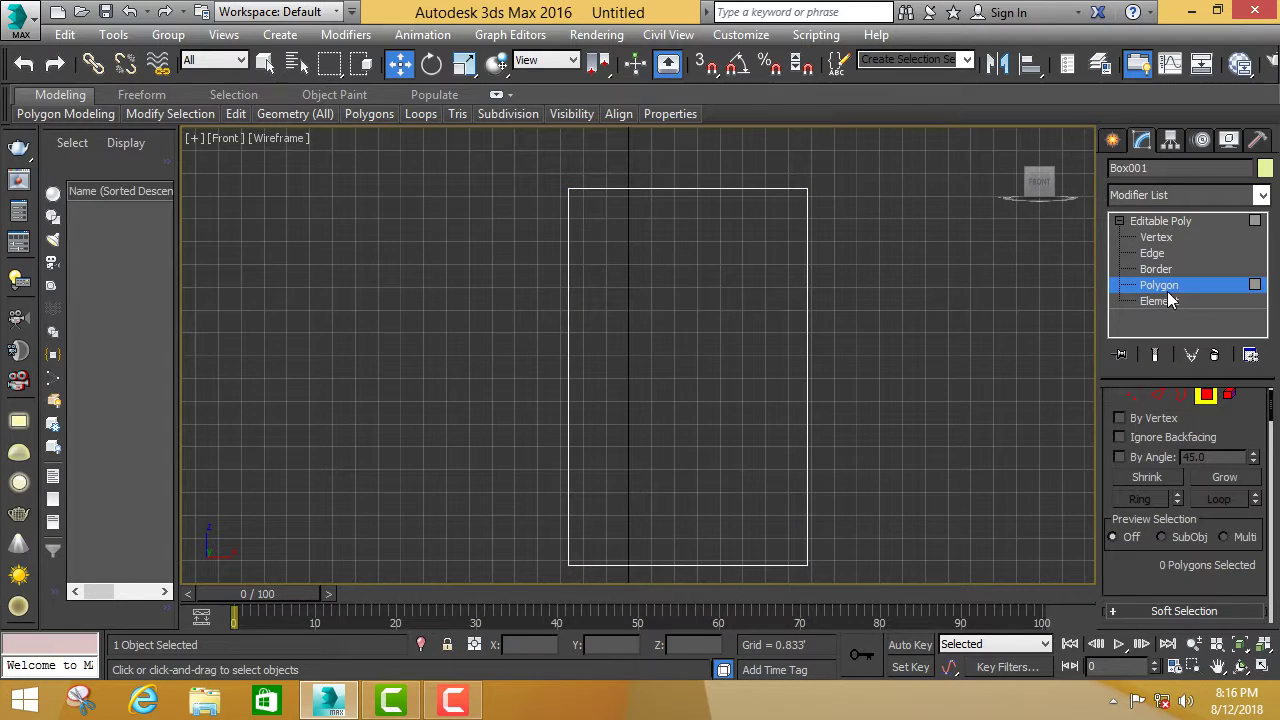
{"action": "left_click", "coordinate": [1177, 256]}
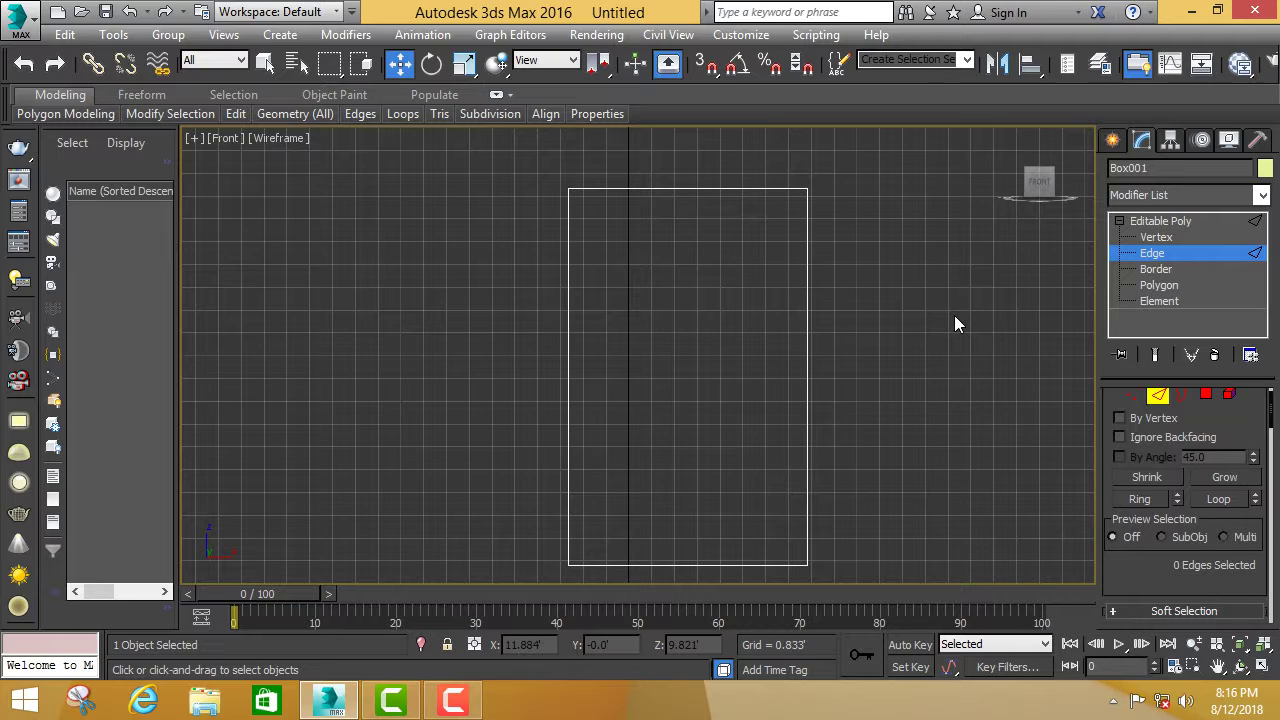
{"action": "left_click", "coordinate": [687, 188]}
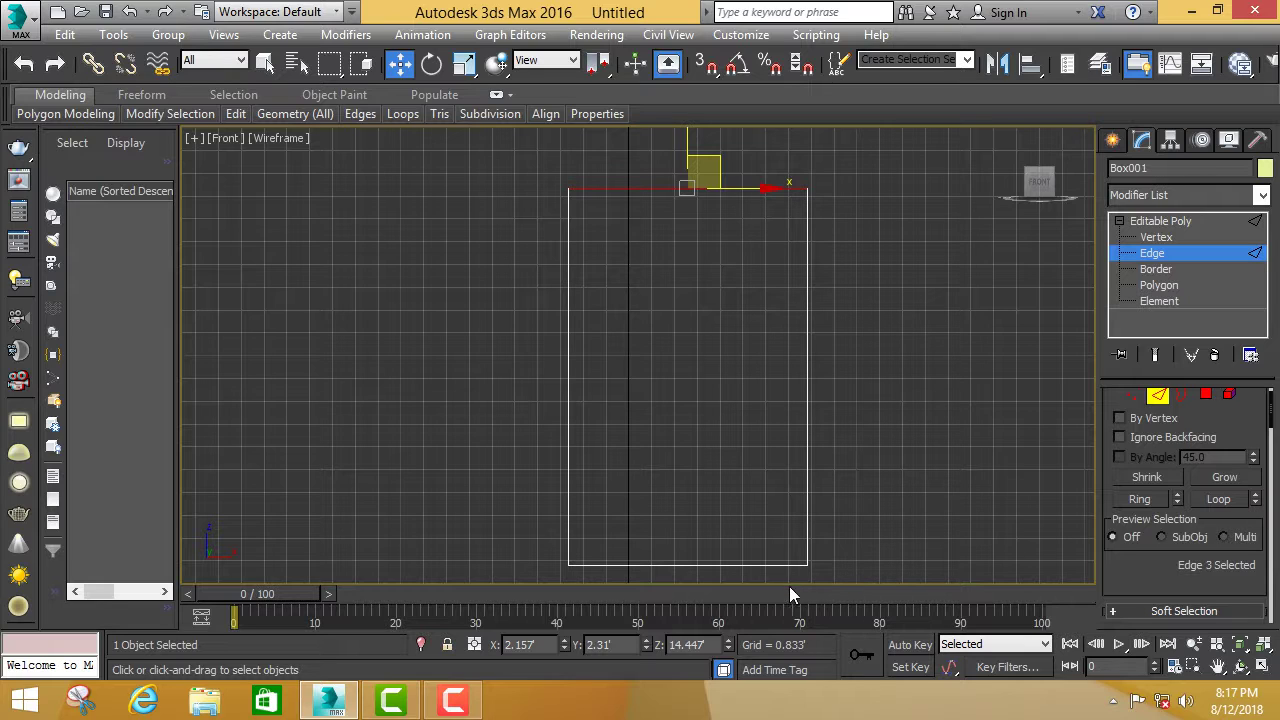
{"action": "left_click", "coordinate": [748, 564], "text": "ctrl"}
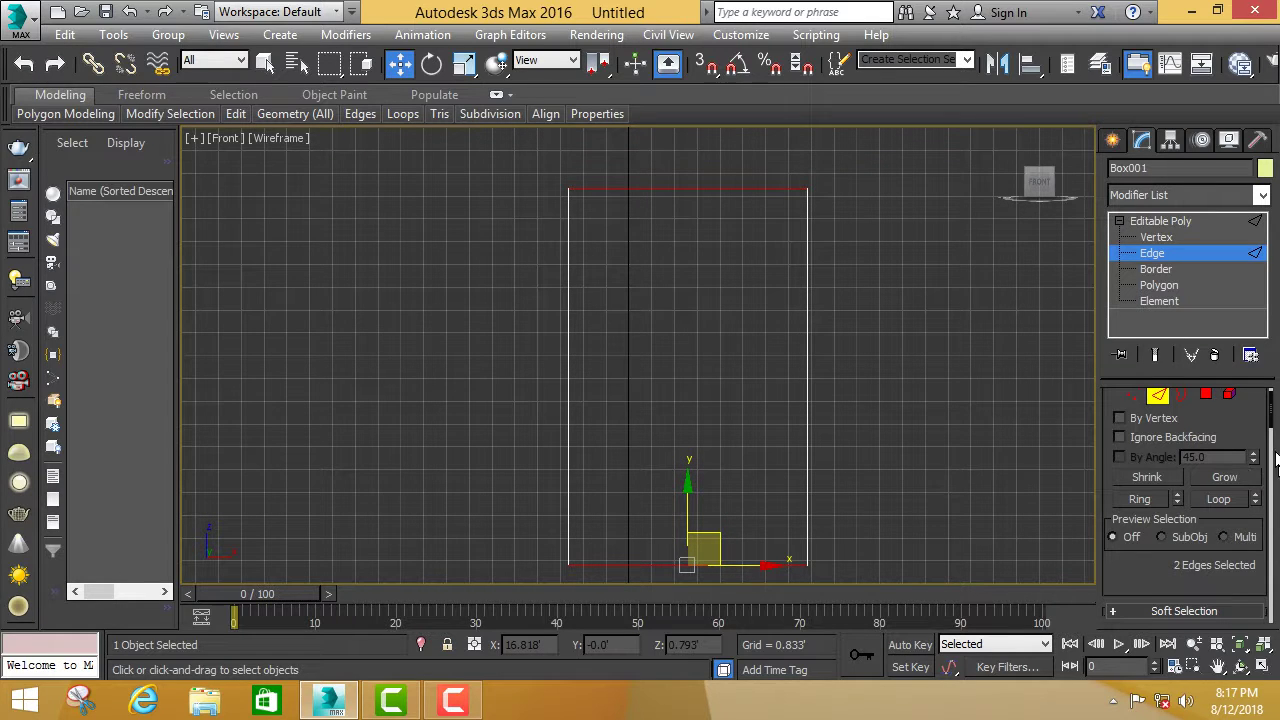
{"action": "left_click_drag", "start_coordinate": [1272, 424], "coordinate": [1270, 464]}
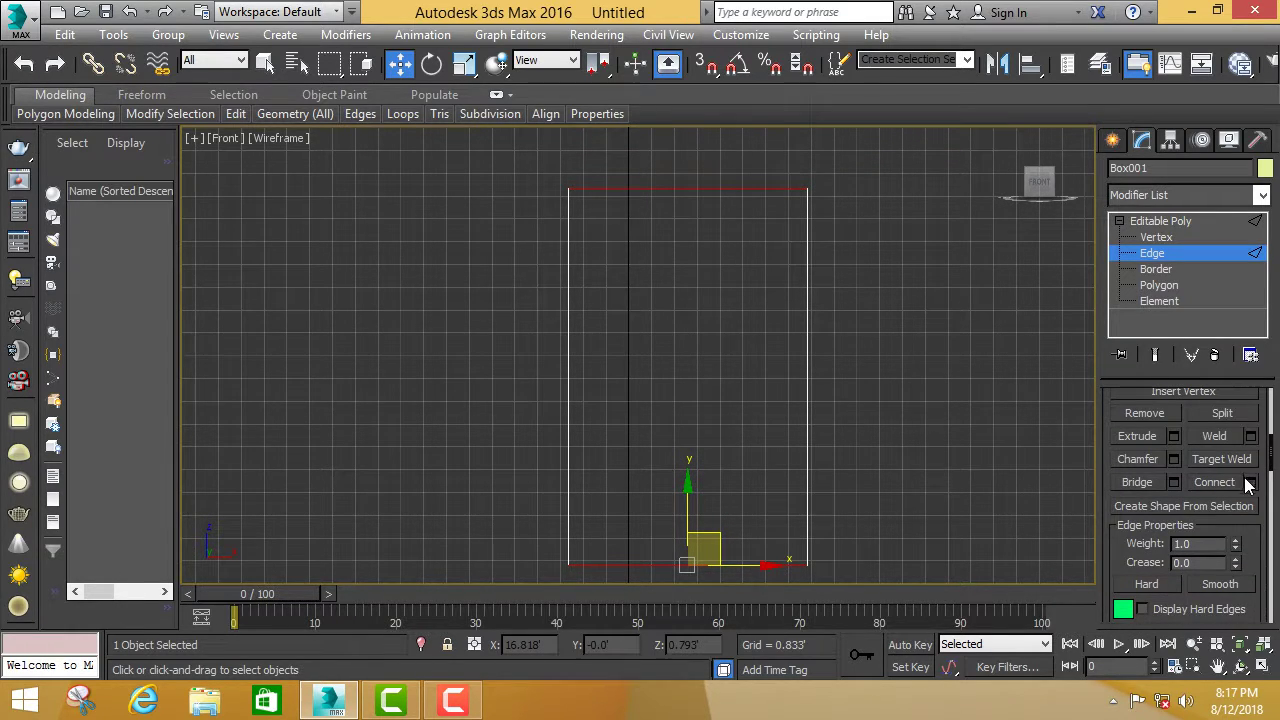
Connect the top and bottom edges with 2 segments and pinch 10.
{"action": "left_click", "coordinate": [1251, 482]}
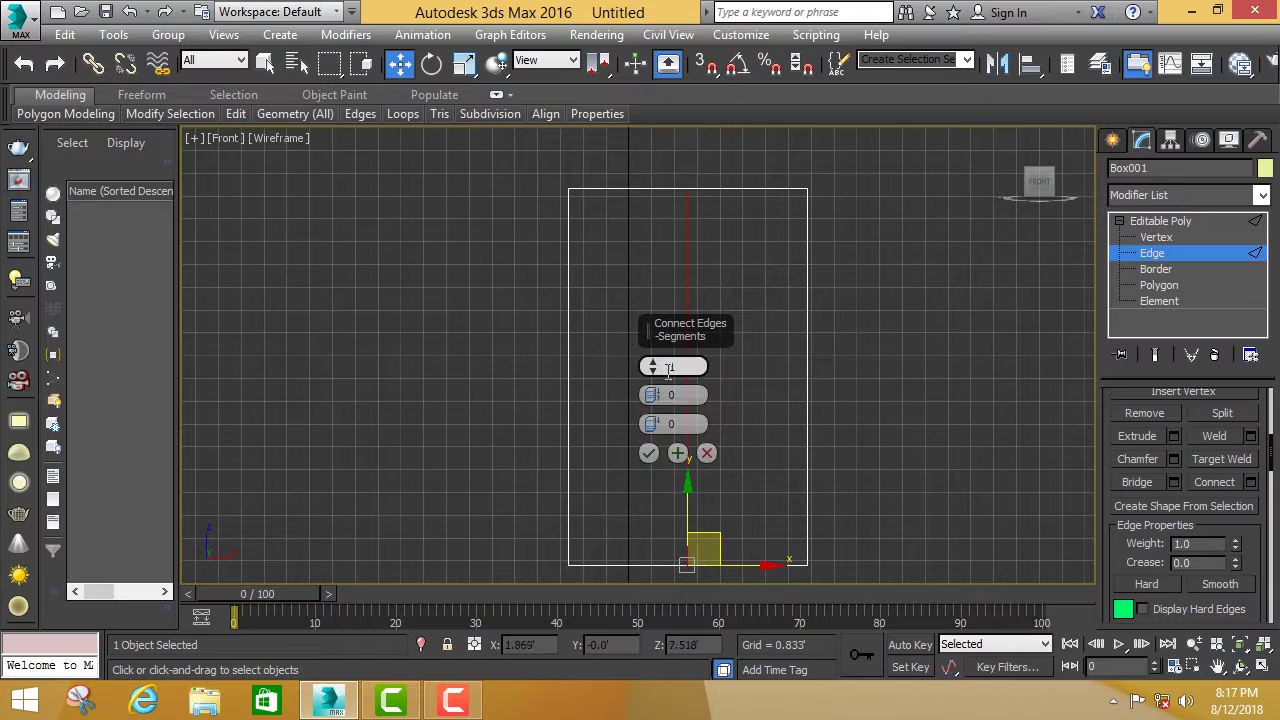
{"action": "left_click_drag", "start_coordinate": [655, 365], "coordinate": [657, 369]}
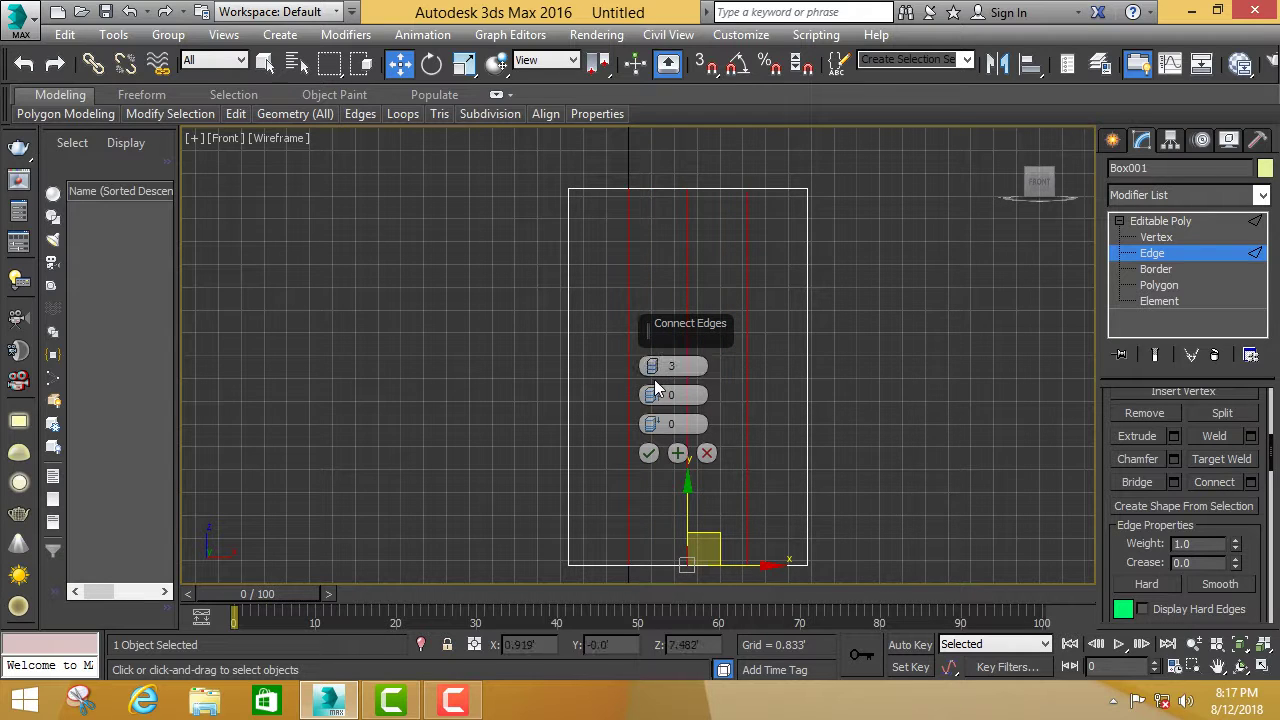
{"action": "left_click_drag", "start_coordinate": [657, 372], "coordinate": [655, 390]}
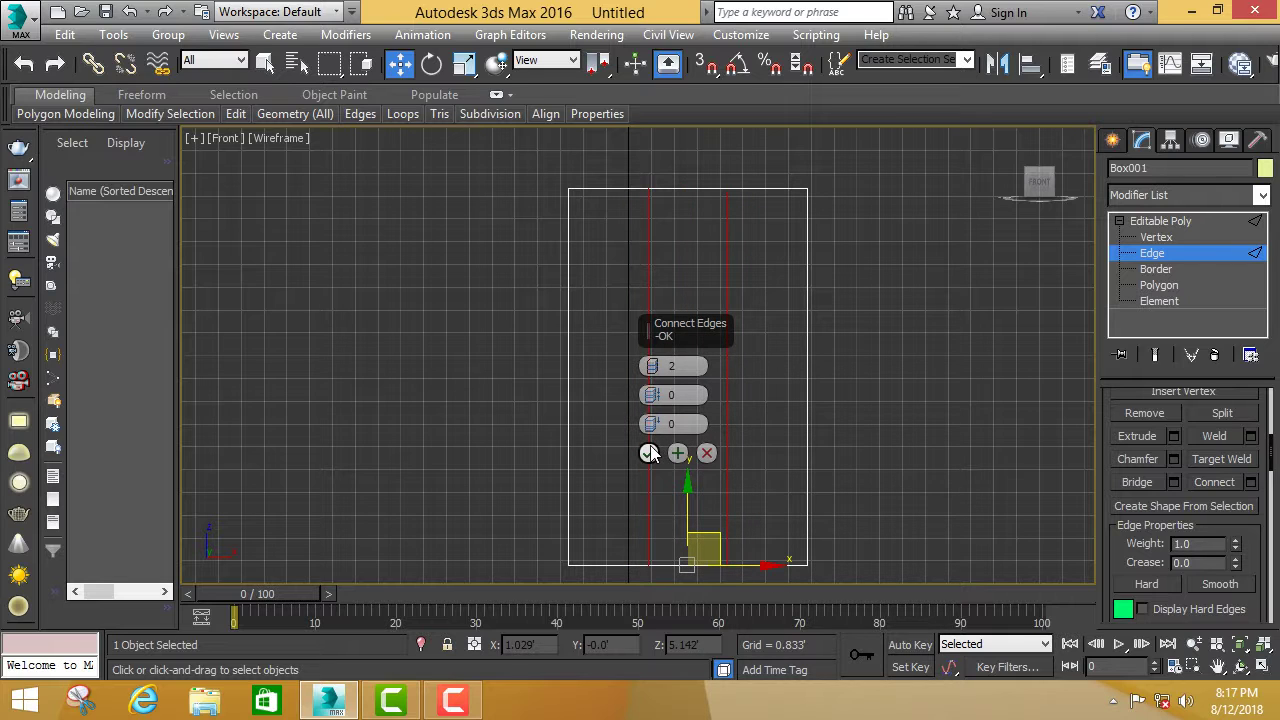
{"action": "left_click_drag", "start_coordinate": [652, 395], "coordinate": [652, 340]}
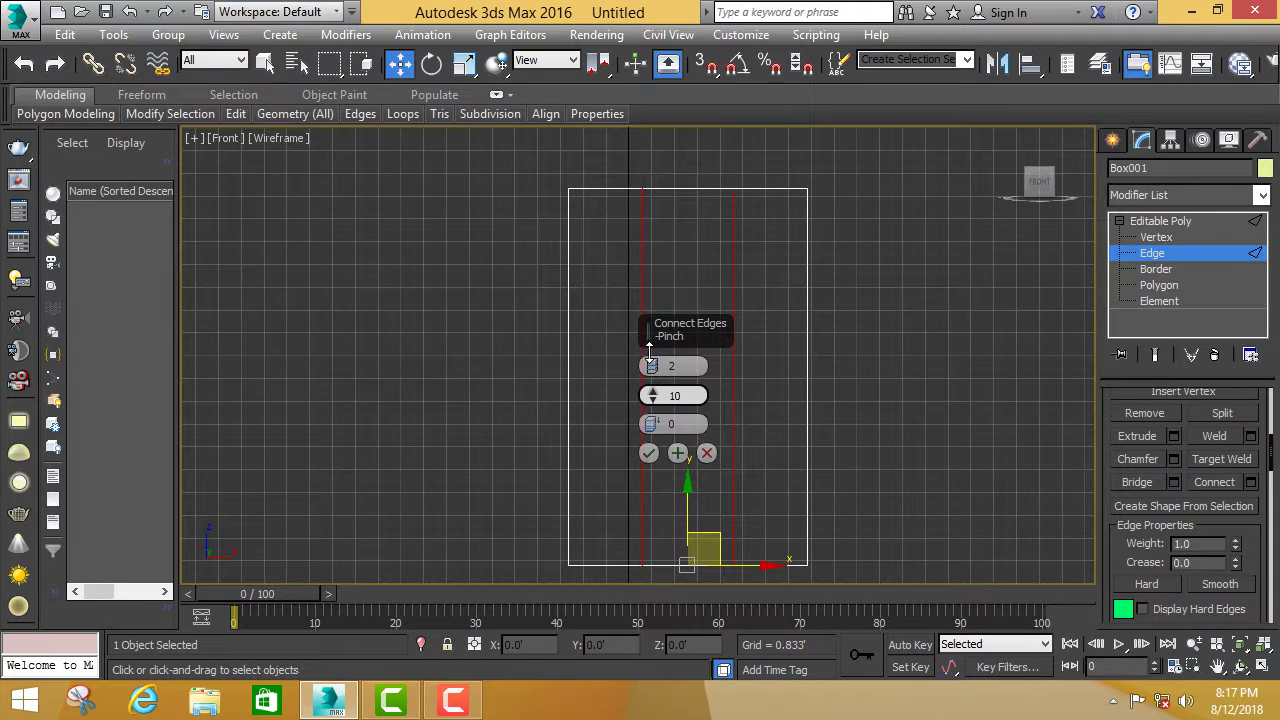
{"action": "left_click", "coordinate": [649, 453]}
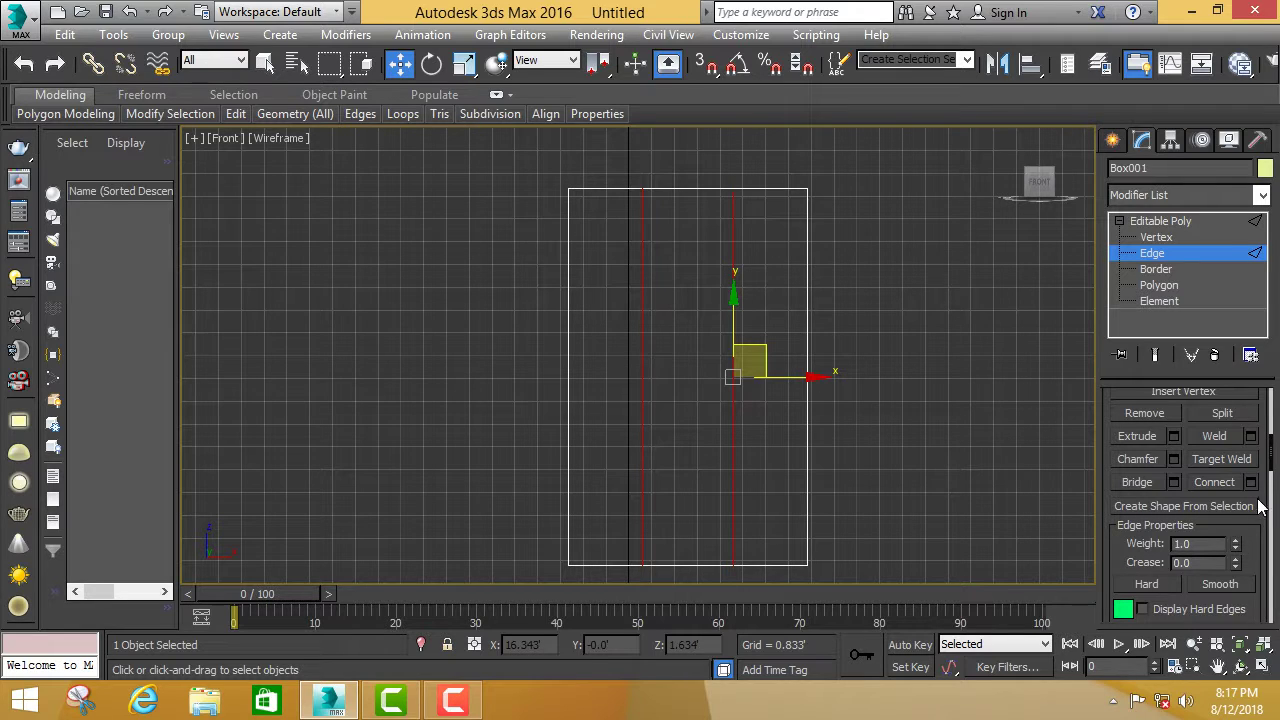
{"action": "left_click", "coordinate": [807, 418]}
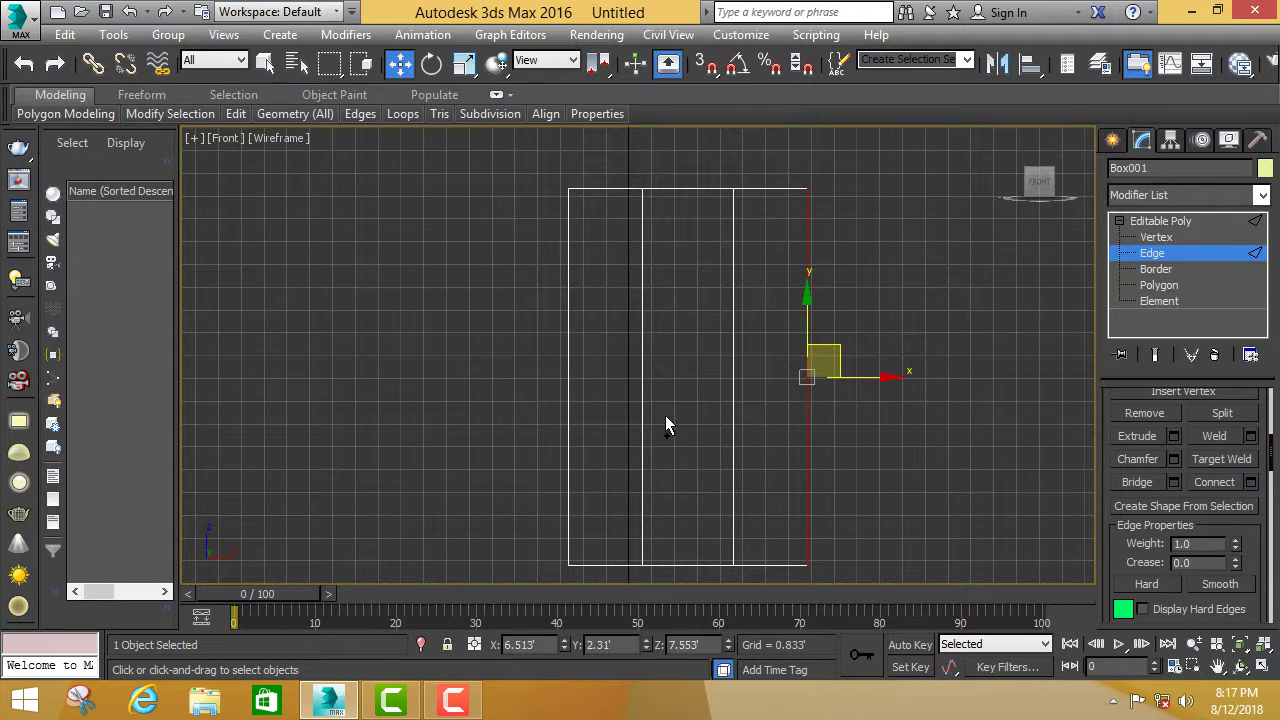
Preview a single-segment connection between the left and right side edges, then dismiss it.
{"action": "left_click", "coordinate": [568, 390], "text": "ctrl"}
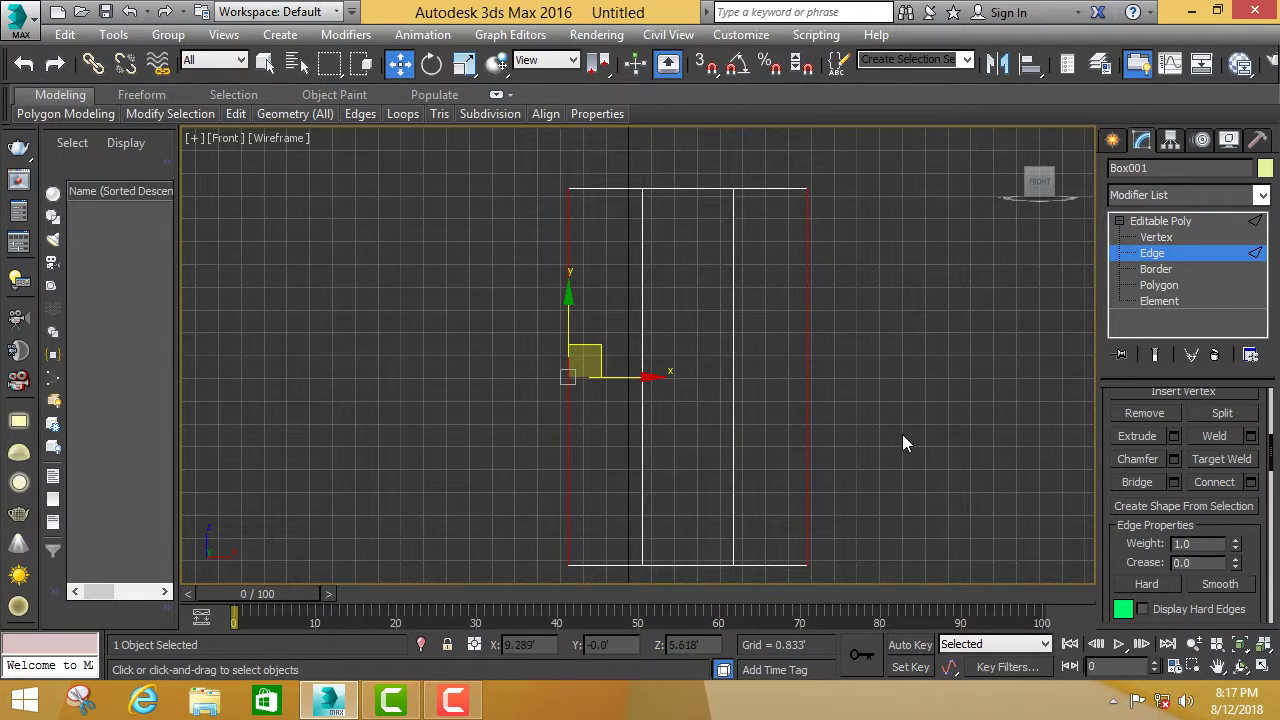
{"action": "left_click", "coordinate": [1252, 482]}
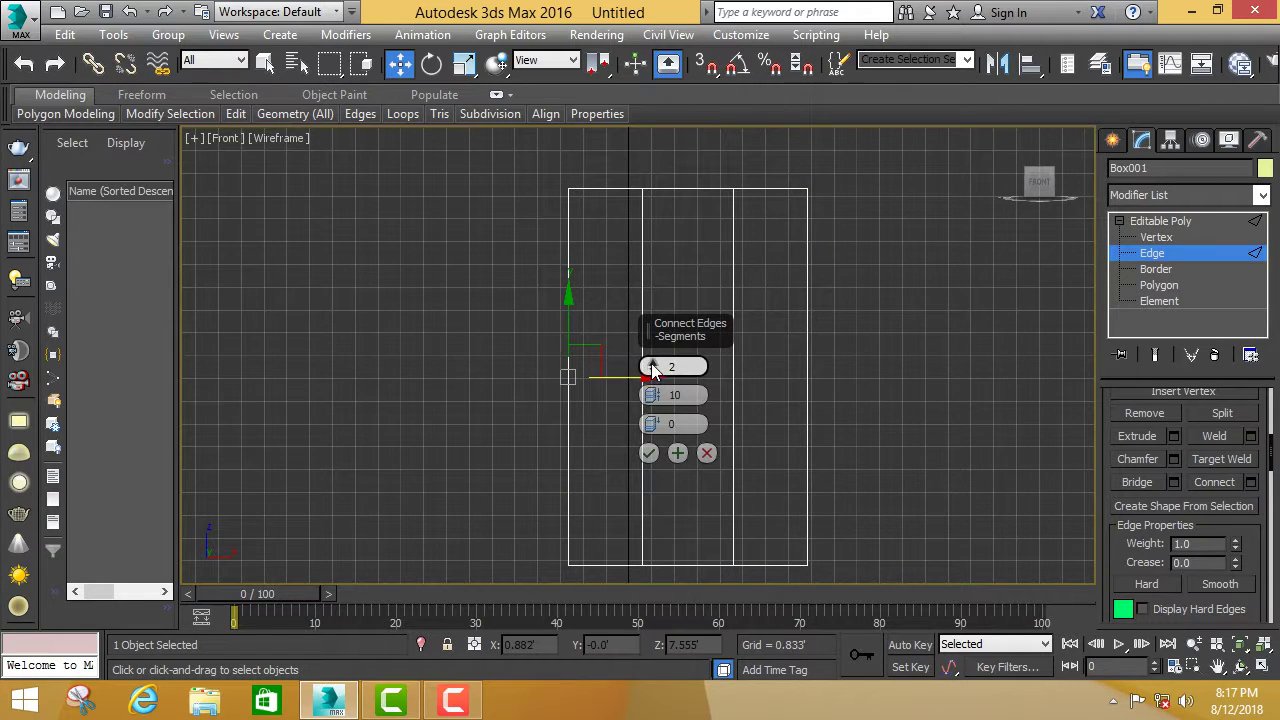
{"action": "mouse_move", "coordinate": [652, 368]}
{"action": "left_mouse_down"}
{"action": "mouse_move", "coordinate": [672, 422]}
{"action": "mouse_move", "coordinate": [672, 400]}
{"action": "left_mouse_up"}
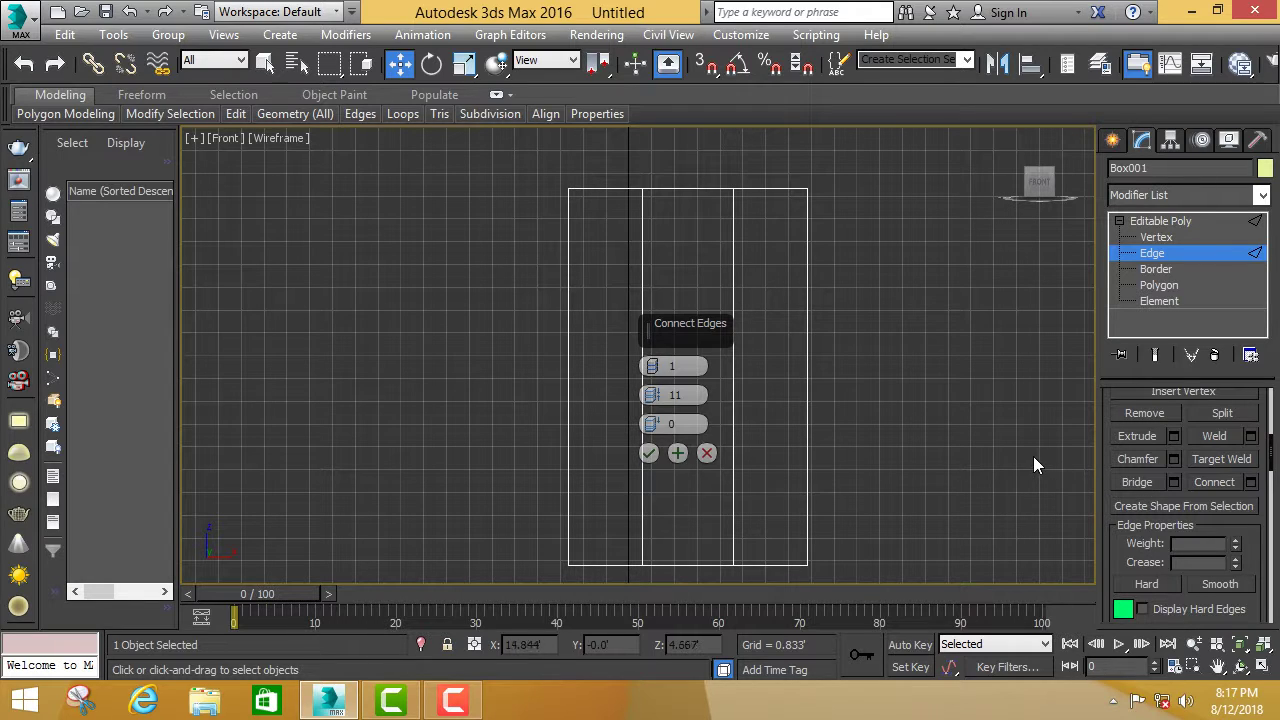
{"action": "key", "text": "Return"}
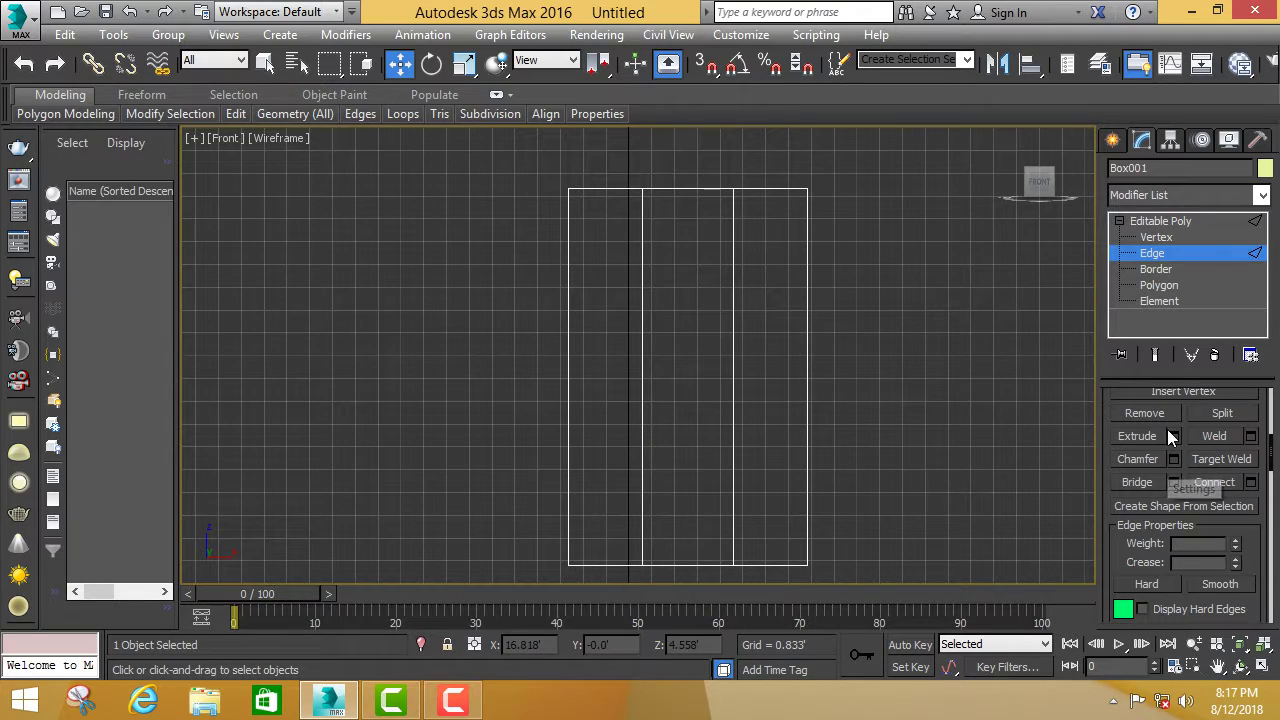
Change the viewport display mode for the selected box.
{"action": "right_click", "coordinate": [807, 443]}
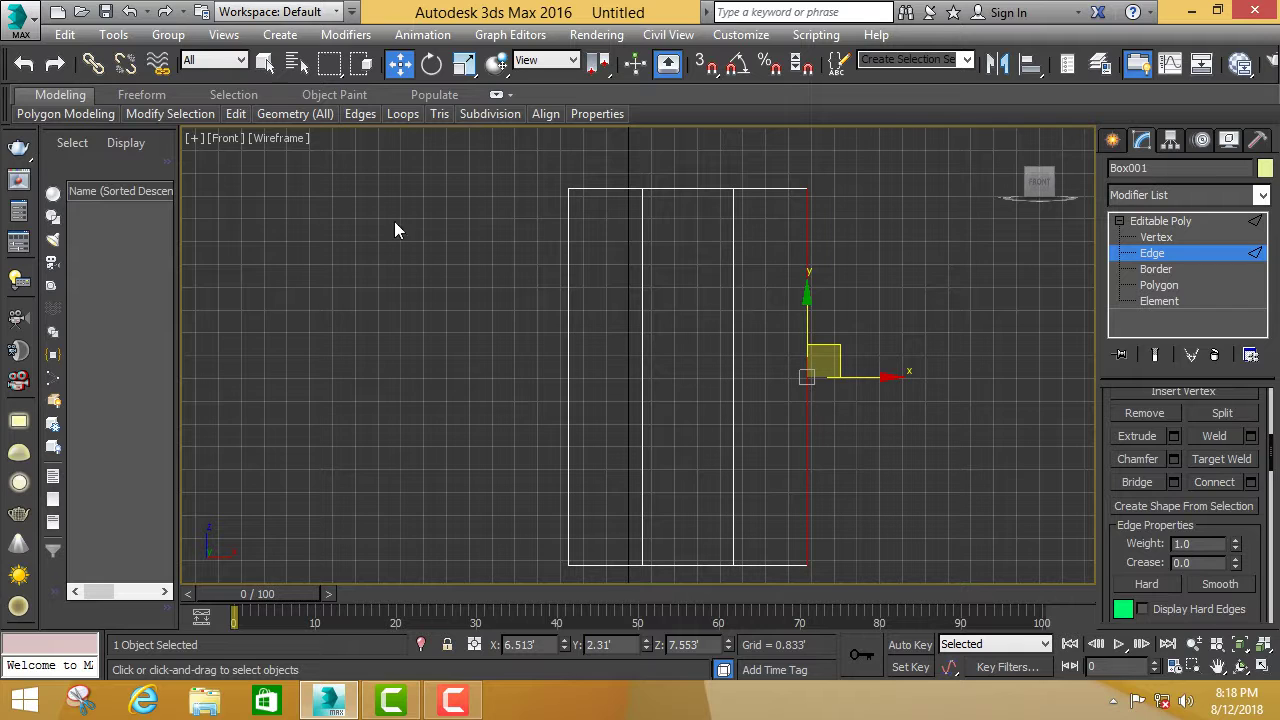
{"action": "left_click", "coordinate": [285, 138]}
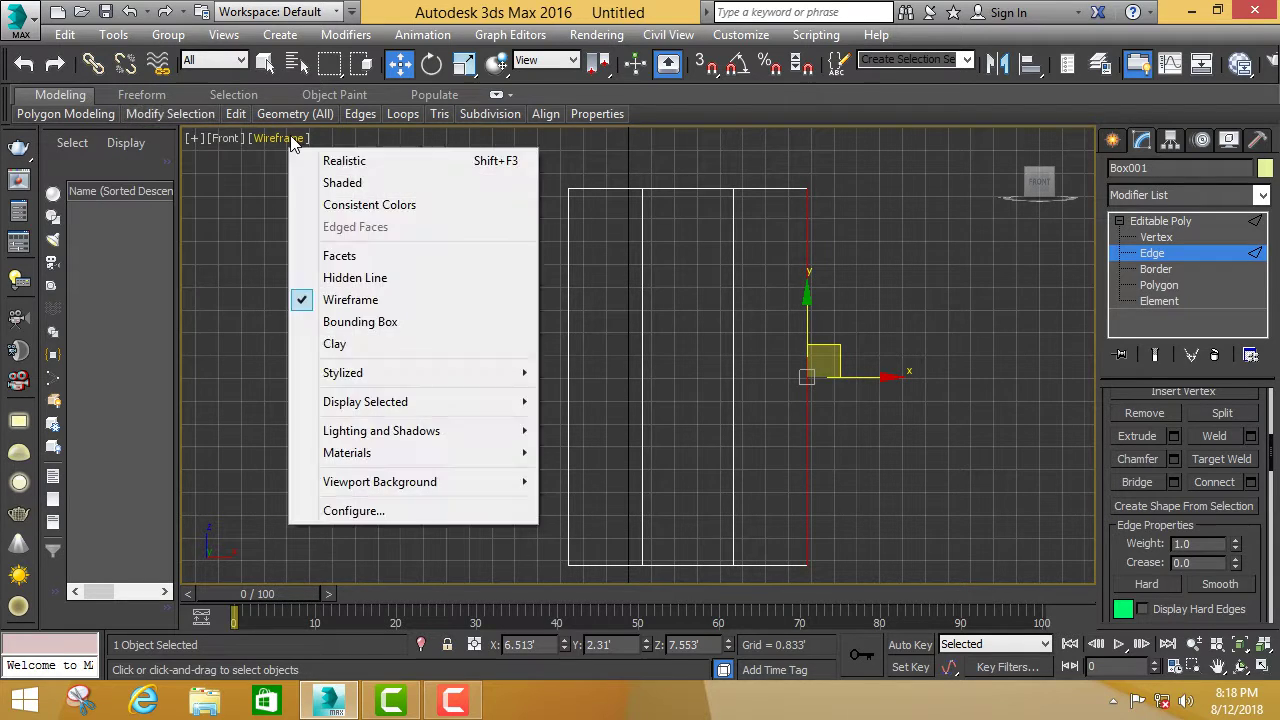
{"action": "mouse_move", "coordinate": [365, 401]}
{"action": "left_click", "coordinate": [620, 404]}
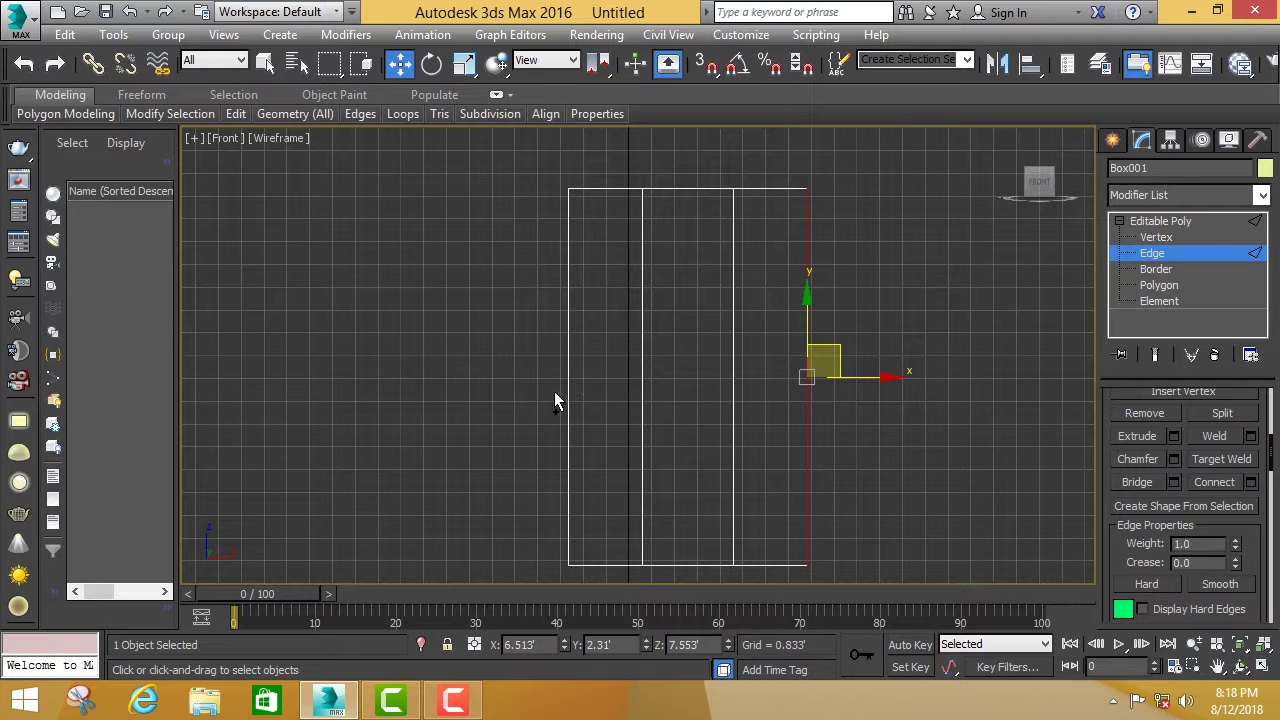
Reselect both side edges, open Connect settings, and restore the four-viewport layout.
{"action": "left_click", "coordinate": [567, 391]}
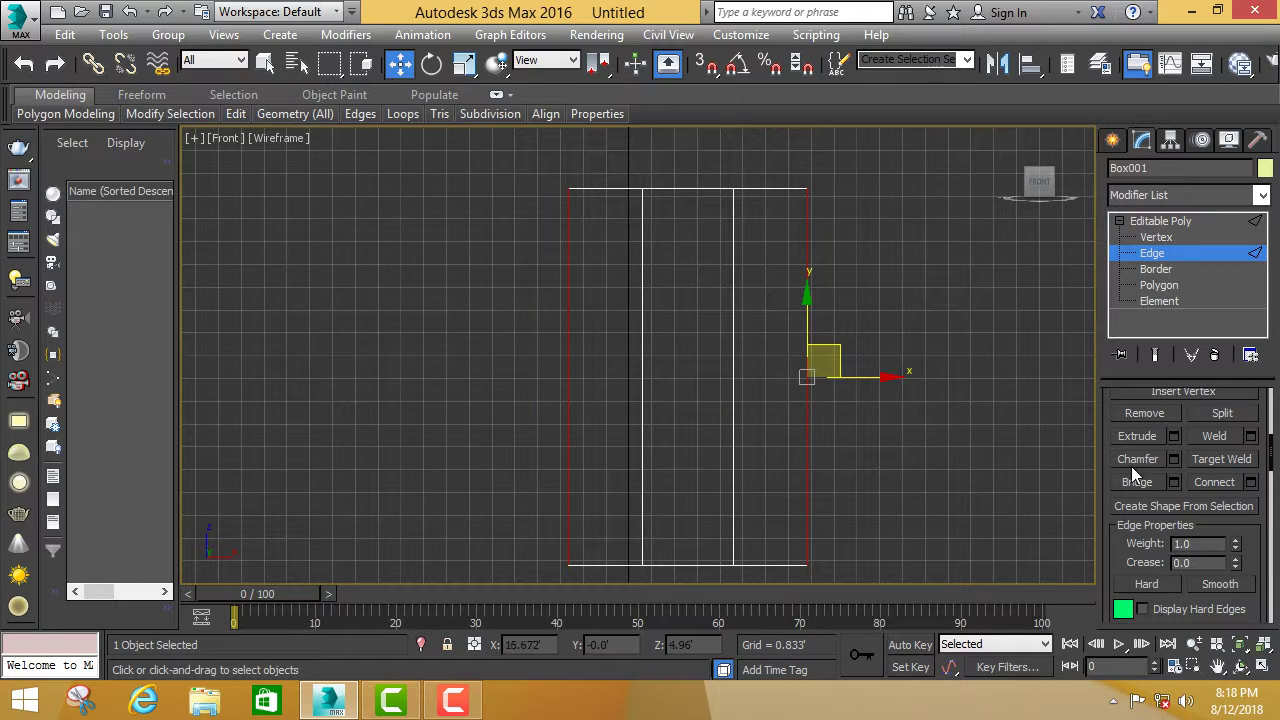
{"action": "left_click", "coordinate": [1251, 482]}
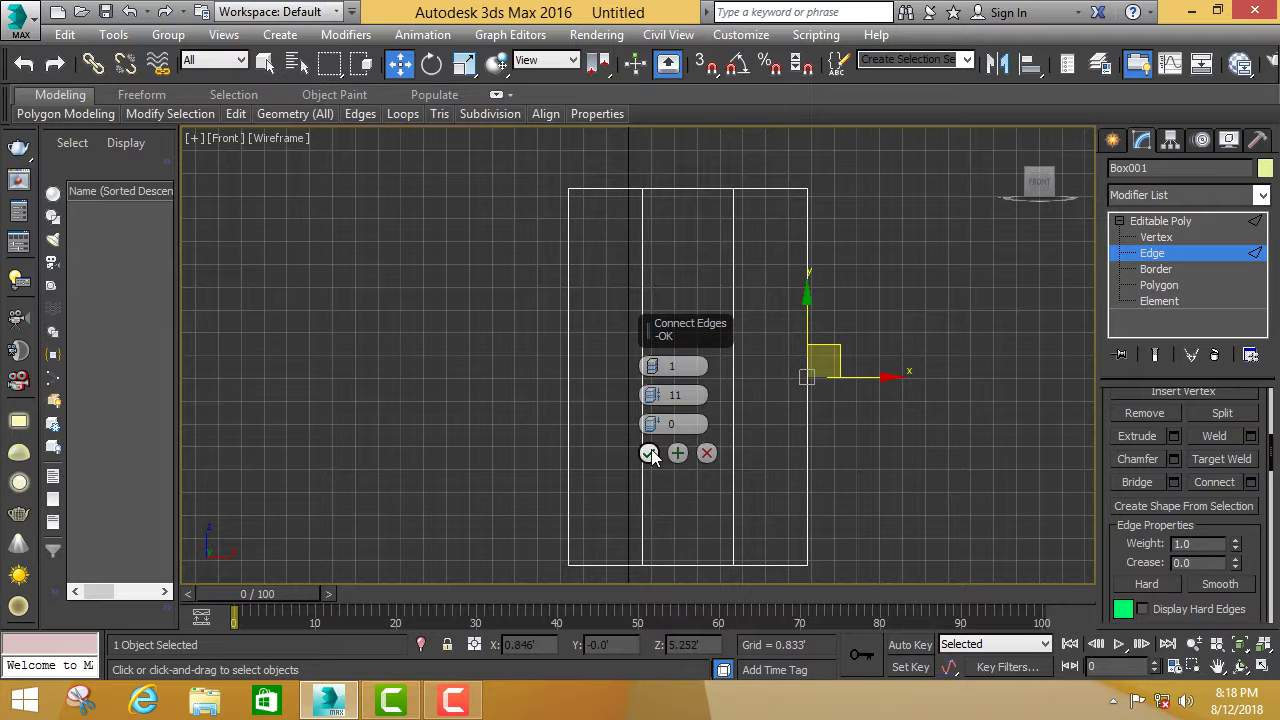
{"action": "left_click", "coordinate": [1263, 667]}
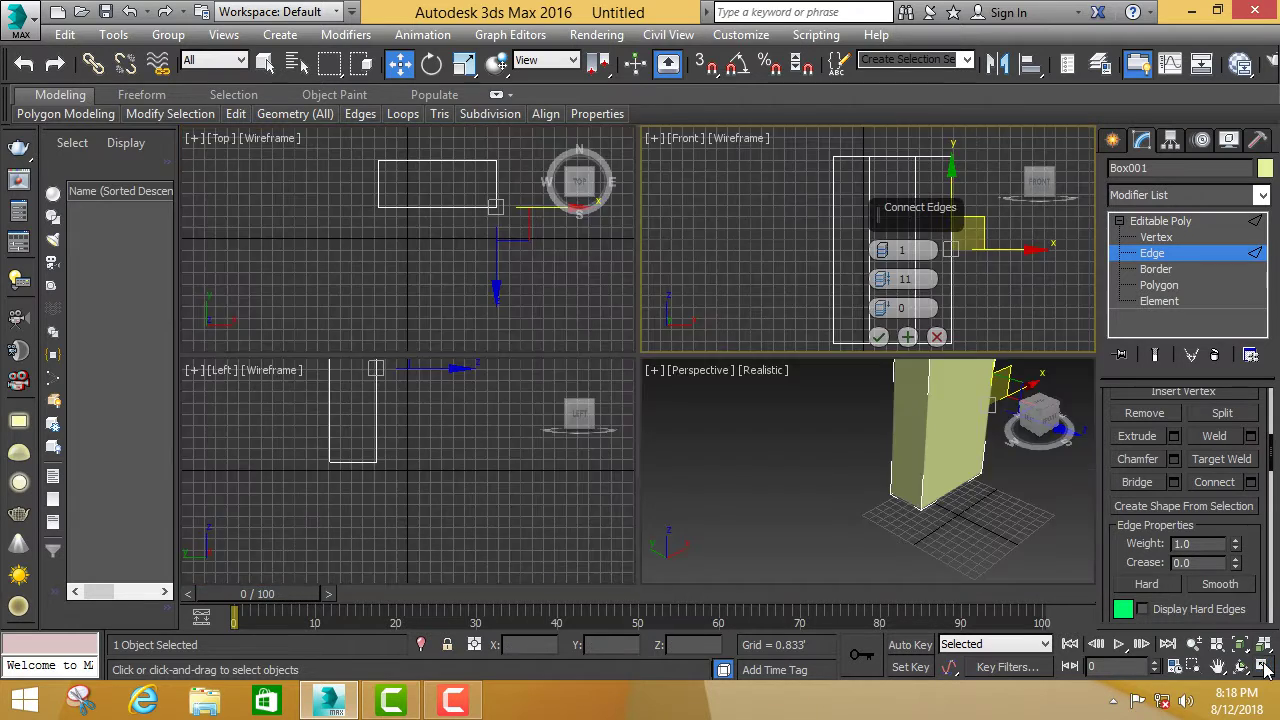
{"action": "scroll", "coordinate": [962, 462], "scroll_direction": "down", "scroll_amount": 2}
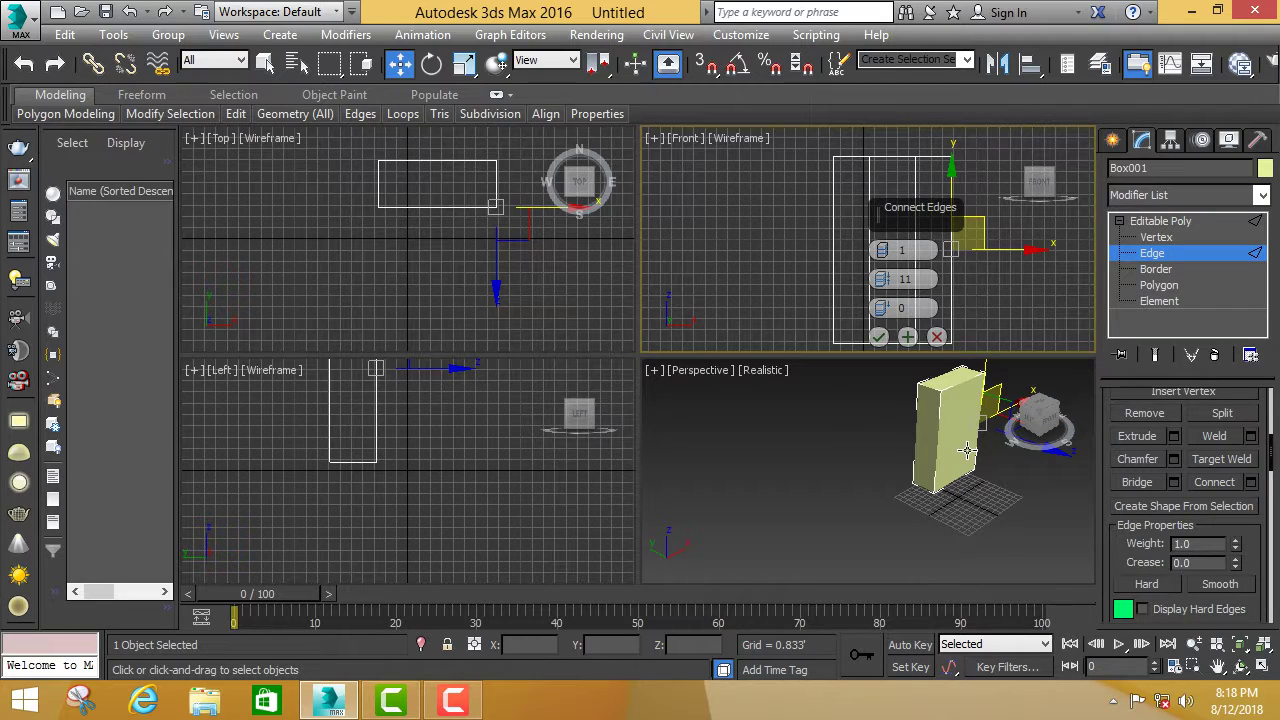
{"action": "scroll", "coordinate": [1014, 440], "scroll_direction": "up", "scroll_amount": 2}
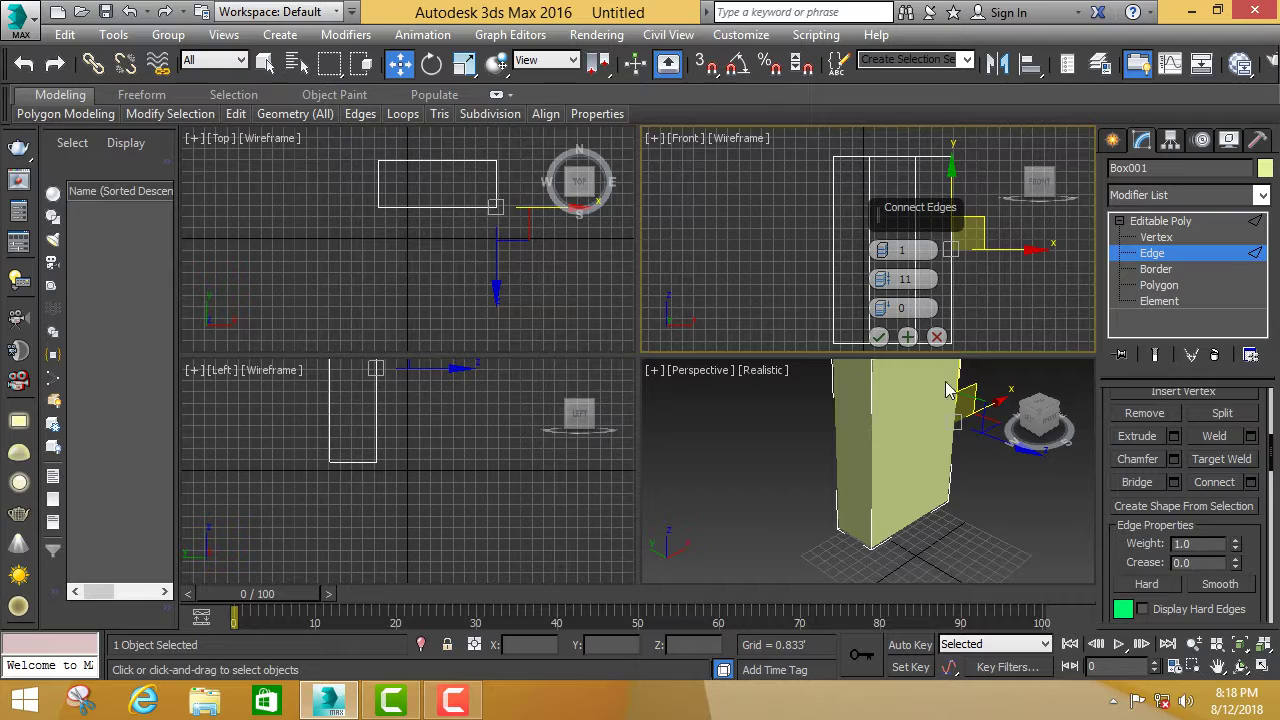
Adjust the connection pinch to -5, then cancel it and clear the edge selection.
{"action": "right_click", "coordinate": [899, 310]}
{"action": "mouse_move", "coordinate": [890, 282]}
{"action": "left_mouse_down"}
{"action": "mouse_move", "coordinate": [896, 235]}
{"action": "mouse_move", "coordinate": [918, 360]}
{"action": "left_mouse_up"}
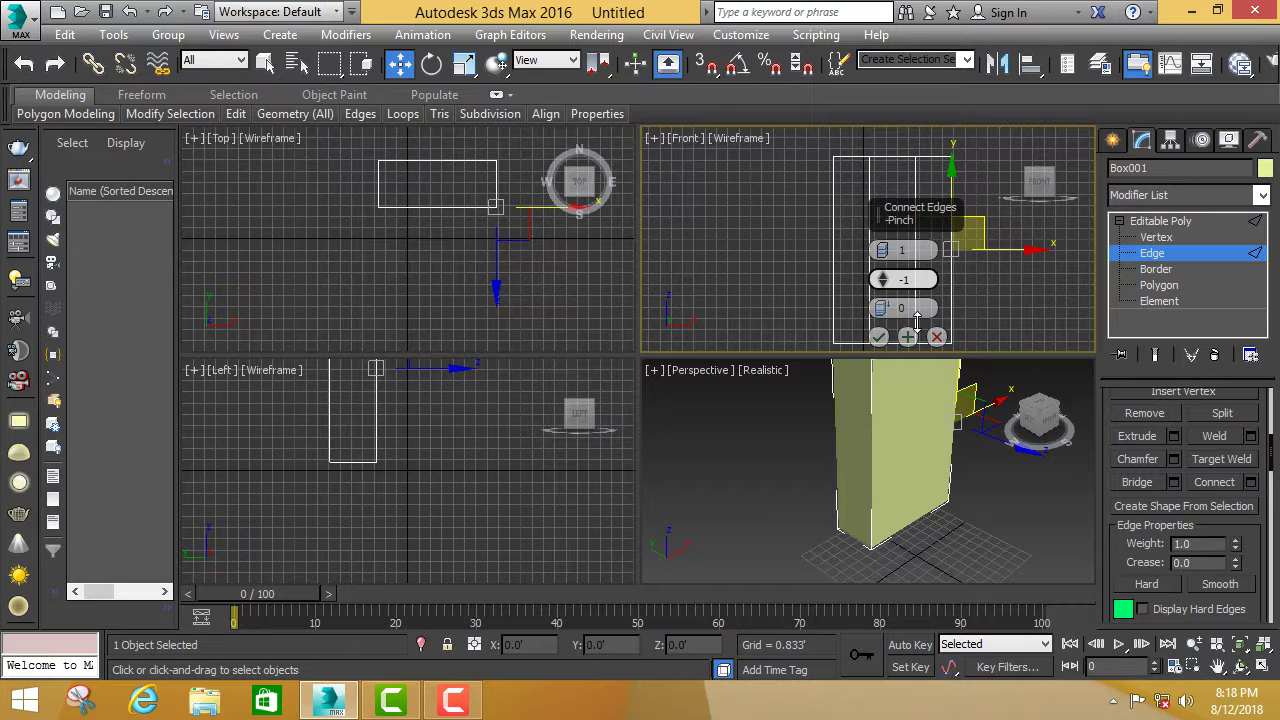
{"action": "mouse_move", "coordinate": [918, 360]}
{"action": "left_mouse_down"}
{"action": "mouse_move", "coordinate": [912, 320]}
{"action": "mouse_move", "coordinate": [900, 320]}
{"action": "left_mouse_up"}
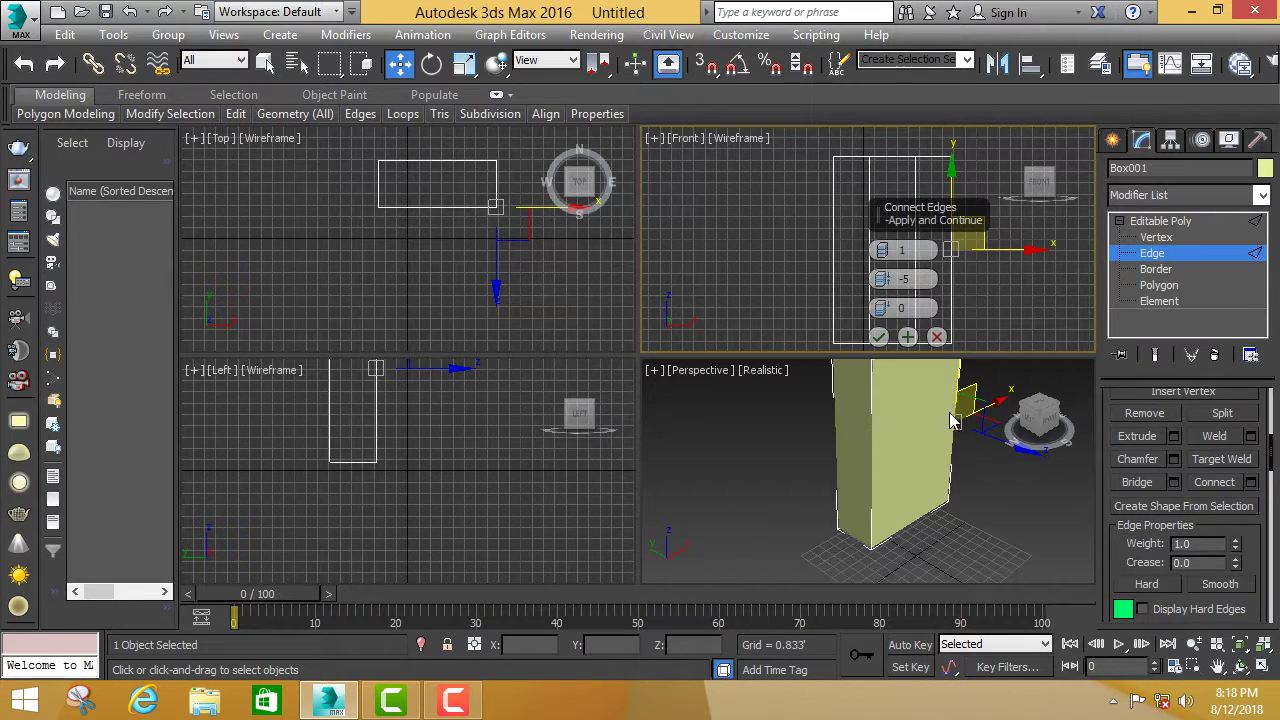
{"action": "left_click", "coordinate": [951, 420]}
{"action": "left_click_drag", "start_coordinate": [951, 420], "coordinate": [948, 406]}
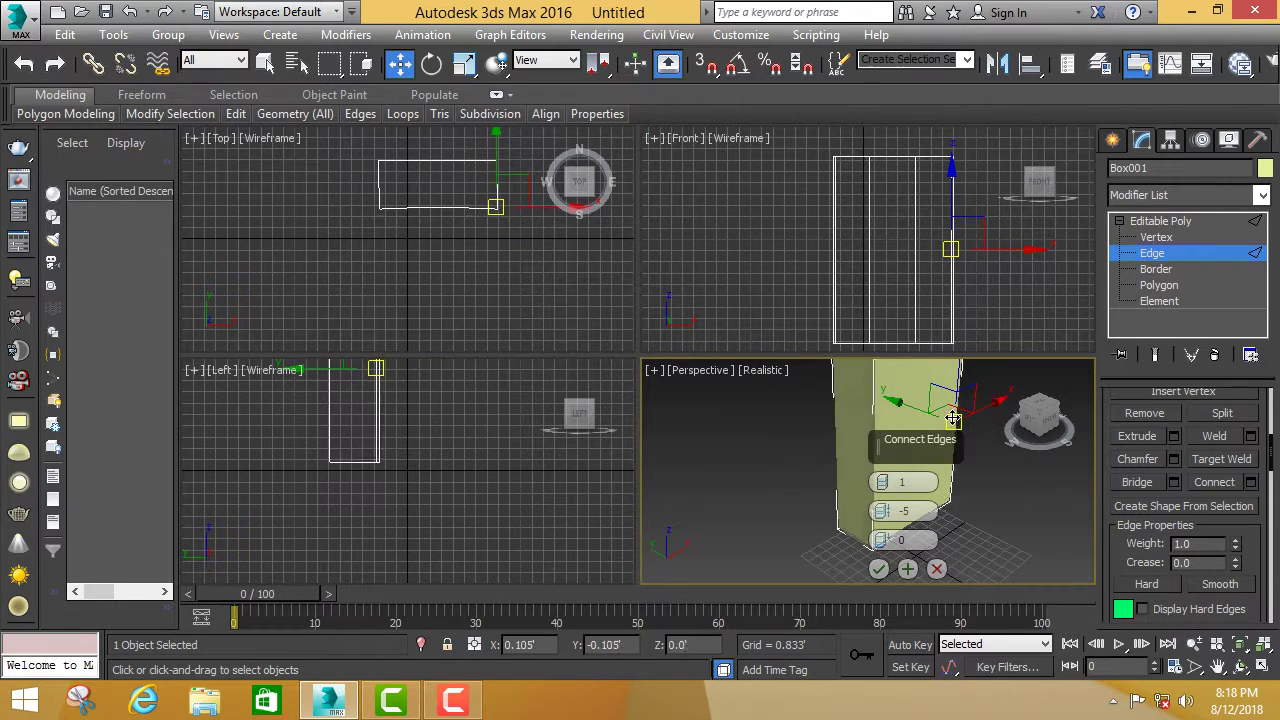
{"action": "left_click_drag", "start_coordinate": [948, 406], "coordinate": [966, 420]}
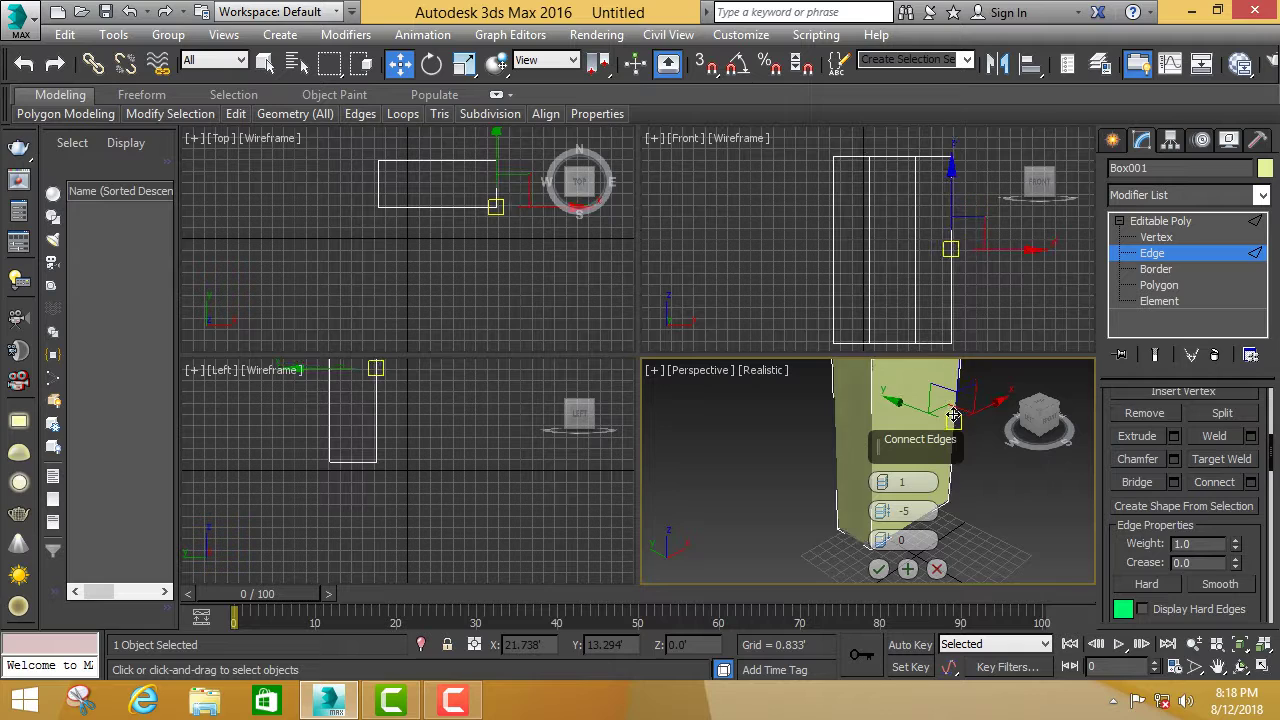
{"action": "scroll", "coordinate": [995, 438], "scroll_direction": "down", "scroll_amount": 3}
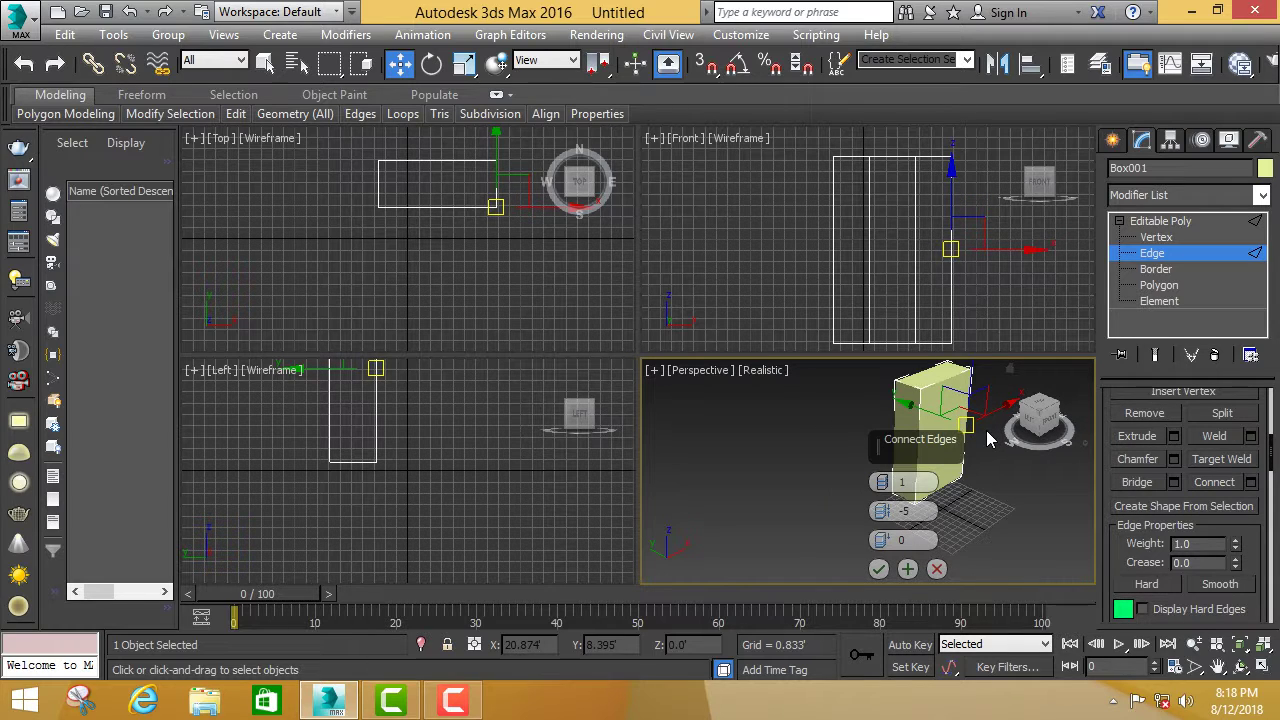
{"action": "scroll", "coordinate": [997, 440], "scroll_direction": "down", "scroll_amount": 2}
{"action": "scroll", "coordinate": [997, 440], "scroll_direction": "up", "scroll_amount": 3}
{"action": "scroll", "coordinate": [997, 440], "scroll_direction": "up", "scroll_amount": 2}
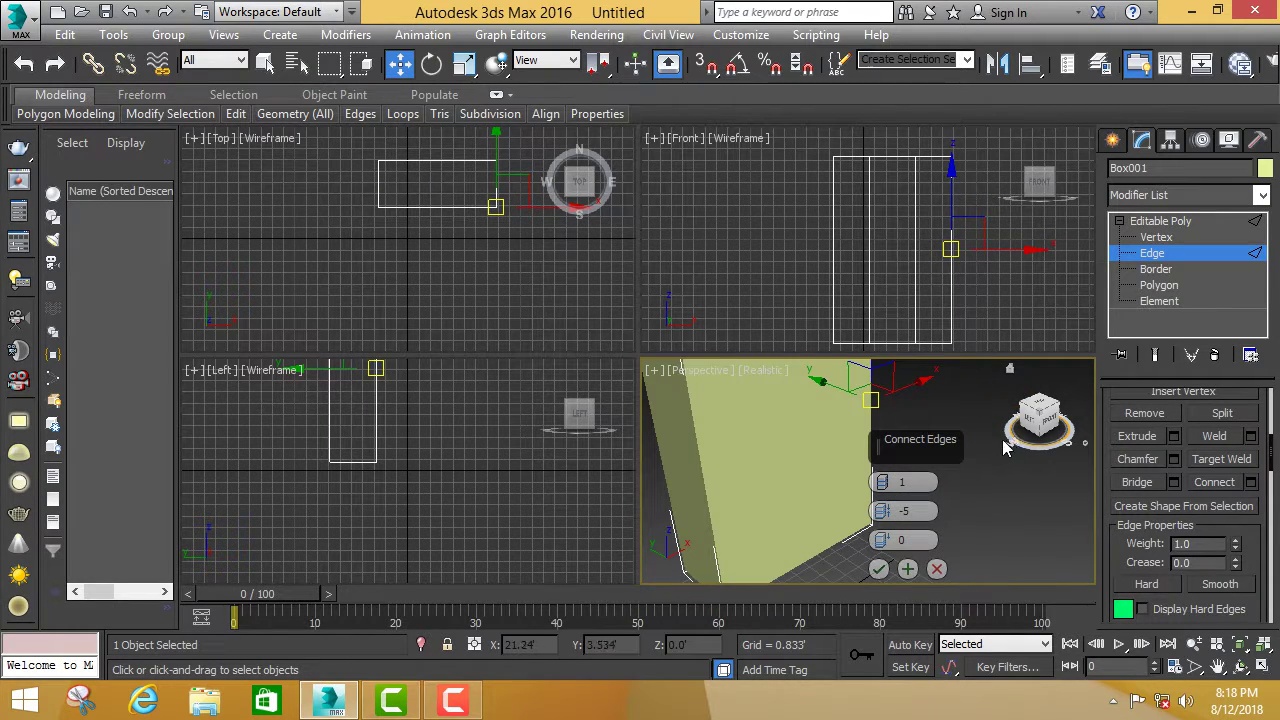
{"action": "scroll", "coordinate": [780, 560], "scroll_direction": "down", "scroll_amount": 1}
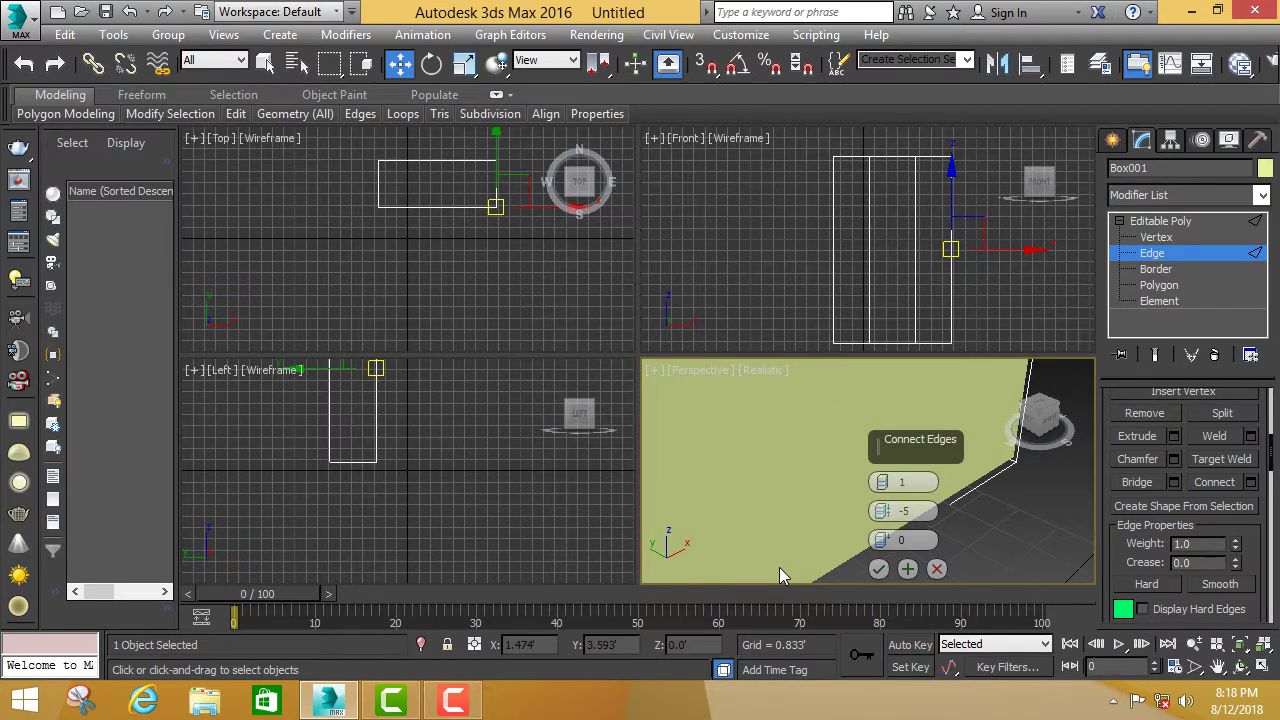
{"action": "scroll", "coordinate": [800, 545], "scroll_direction": "down", "scroll_amount": 1}
{"action": "scroll", "coordinate": [810, 540], "scroll_direction": "up", "scroll_amount": 2}
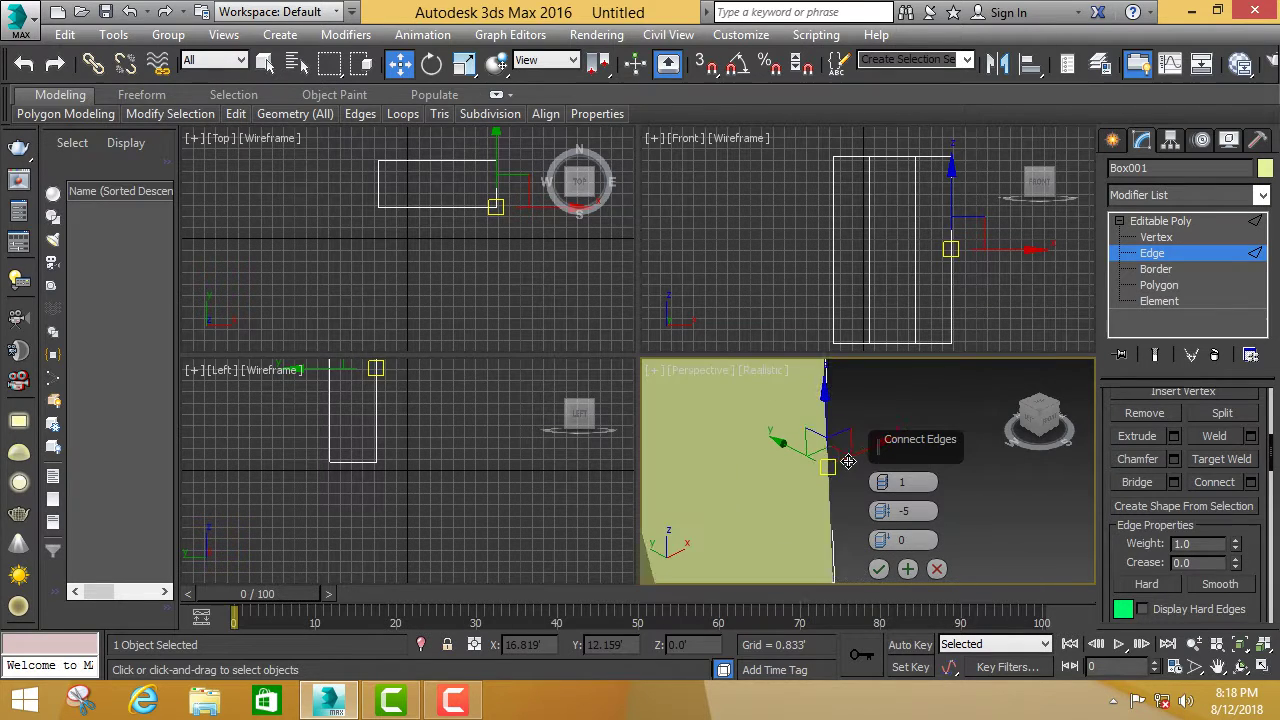
{"action": "left_click", "coordinate": [937, 569]}
{"action": "left_click", "coordinate": [894, 501]}
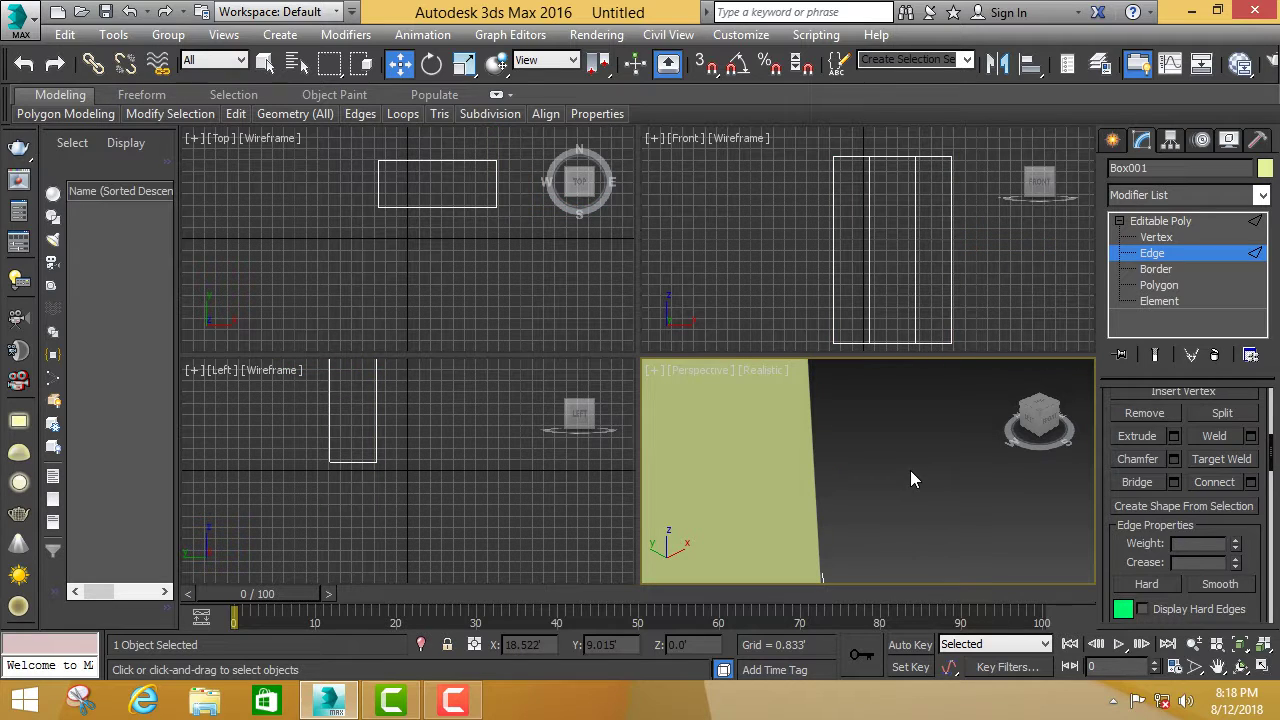
Select the two vertical side edges, preview Connect, then cancel and clear the selection.
{"action": "left_click", "coordinate": [1002, 321]}
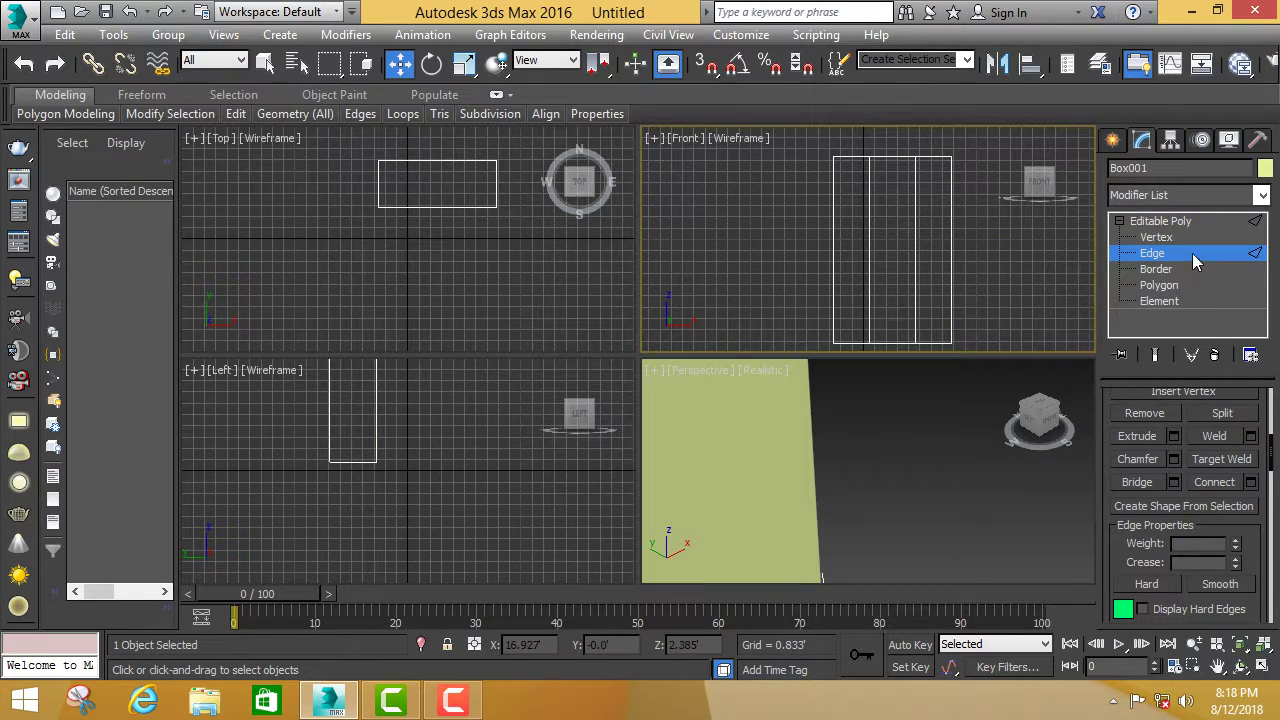
{"action": "left_click", "coordinate": [950, 297]}
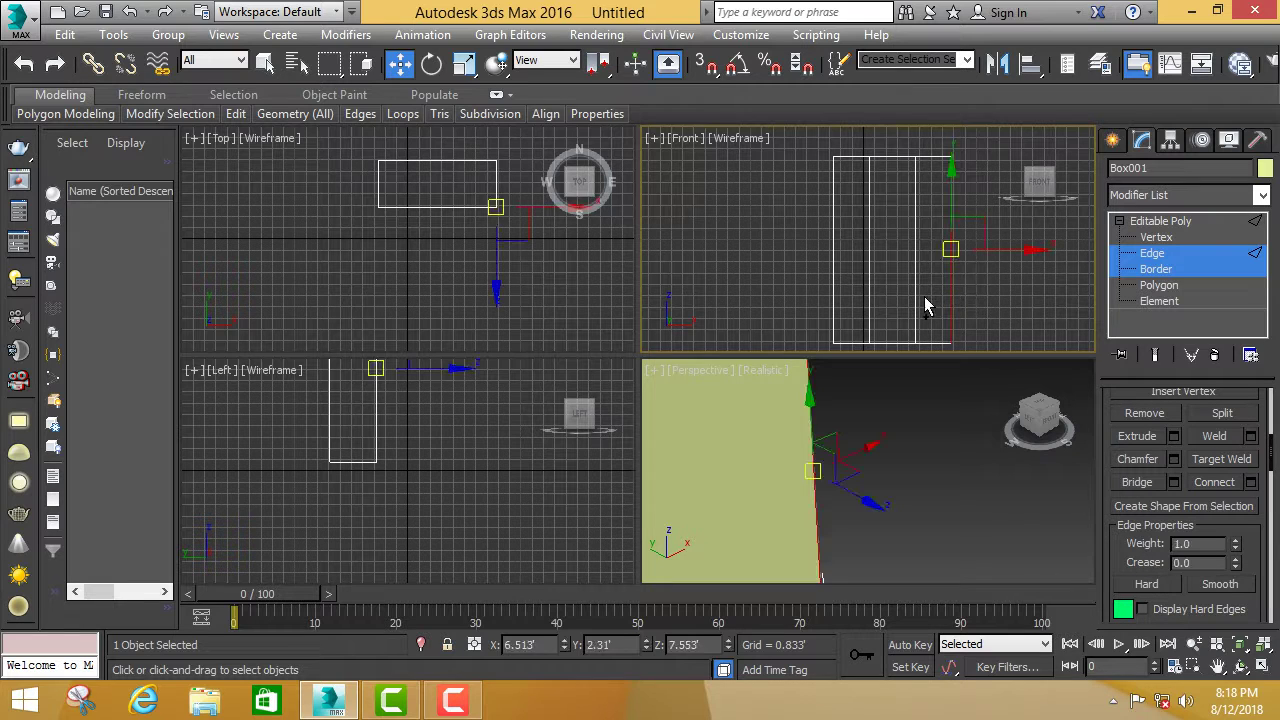
{"action": "left_click", "coordinate": [836, 285], "text": "ctrl"}
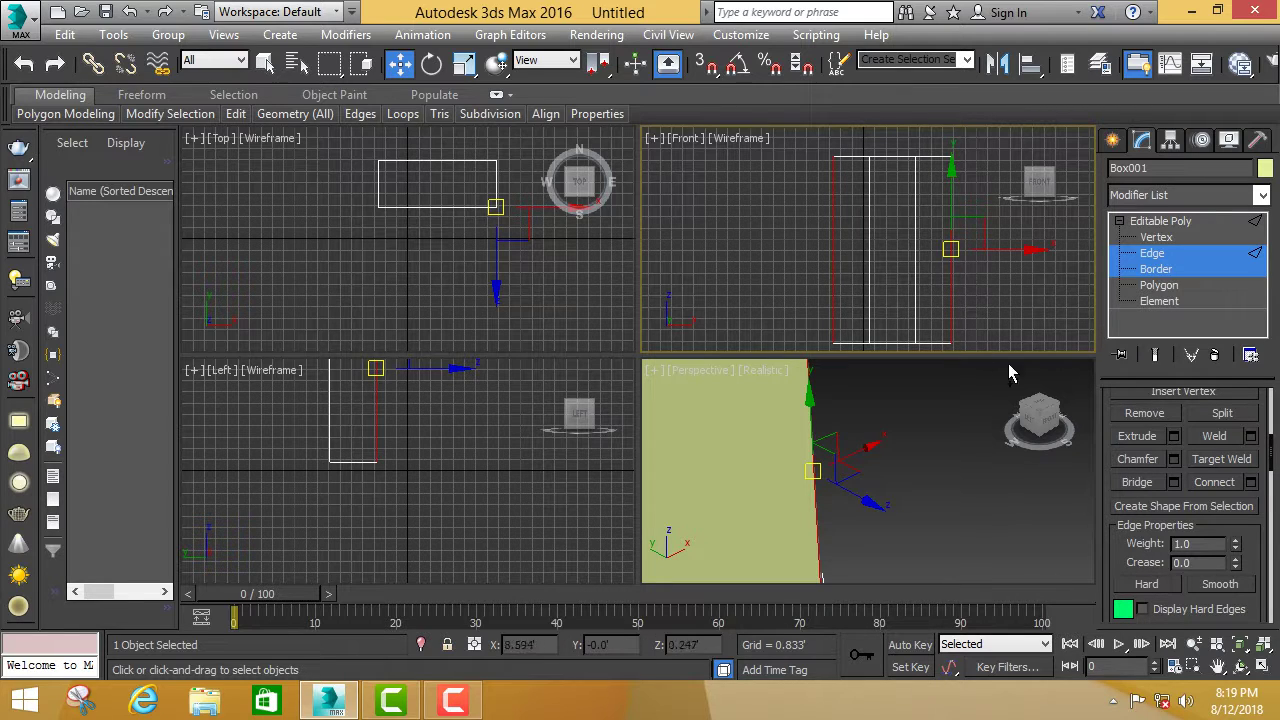
{"action": "left_click", "coordinate": [1251, 483]}
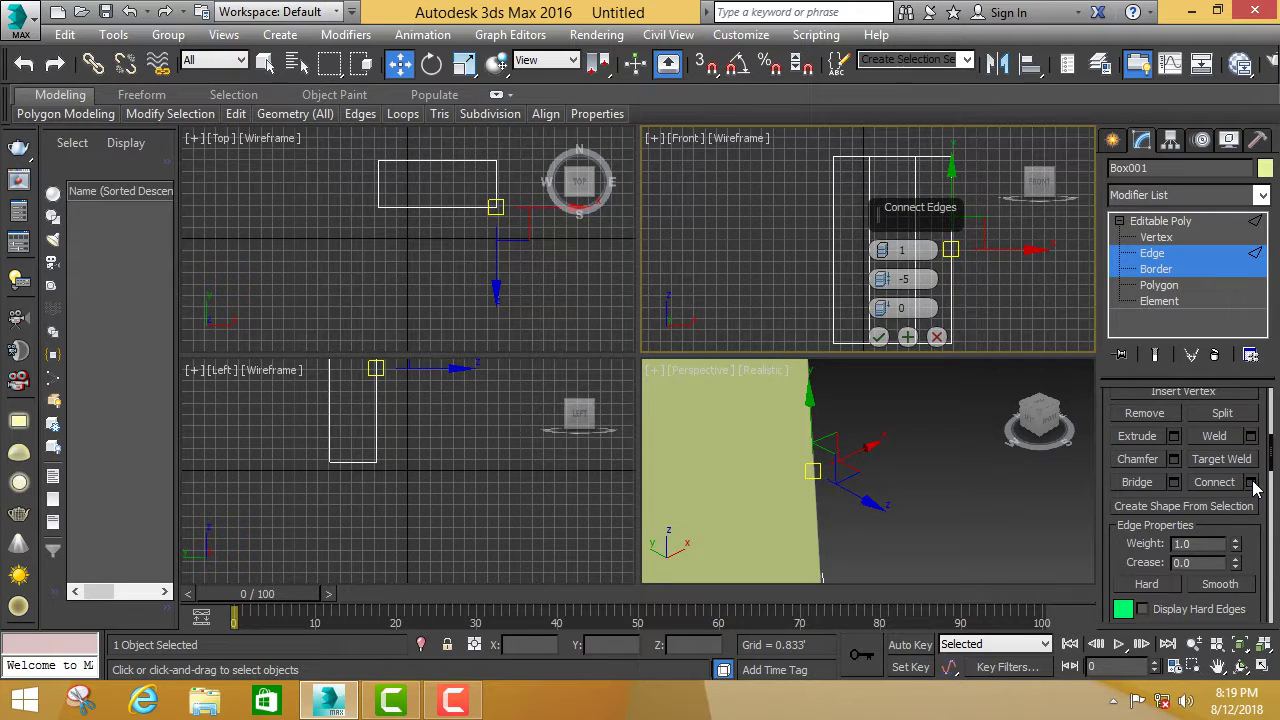
{"action": "left_click", "coordinate": [1003, 455]}
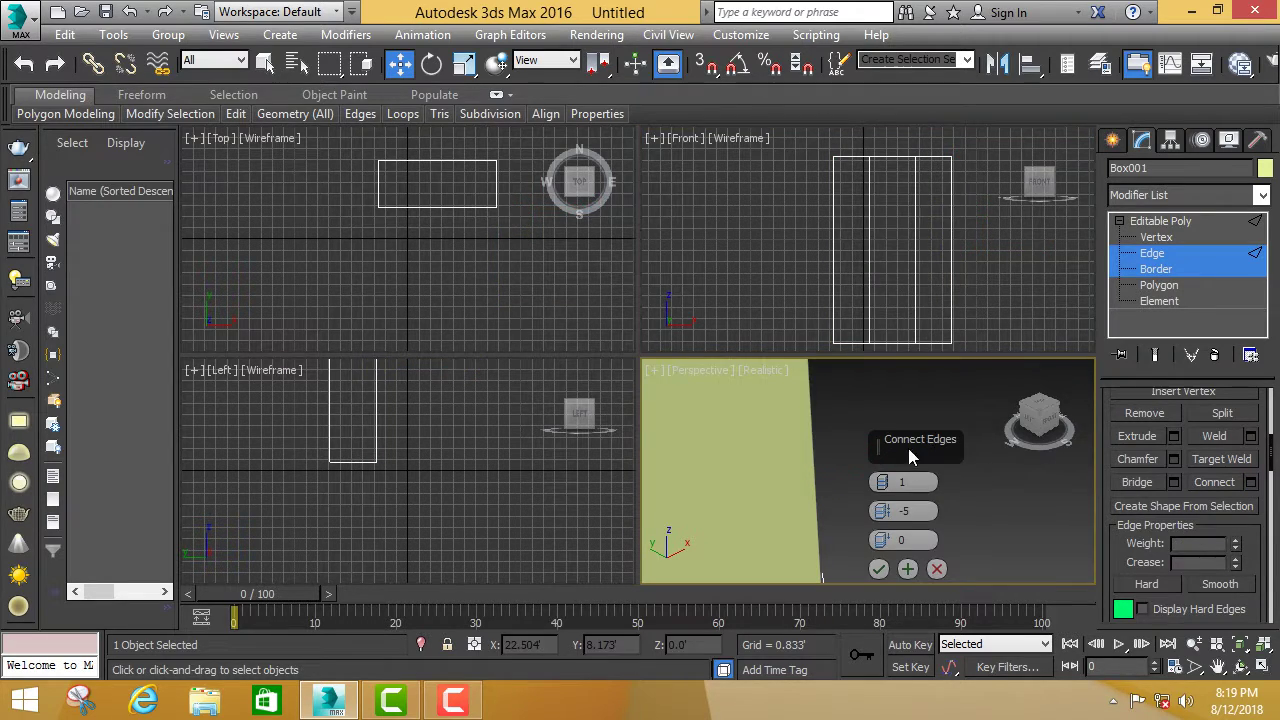
{"action": "left_click", "coordinate": [936, 569]}
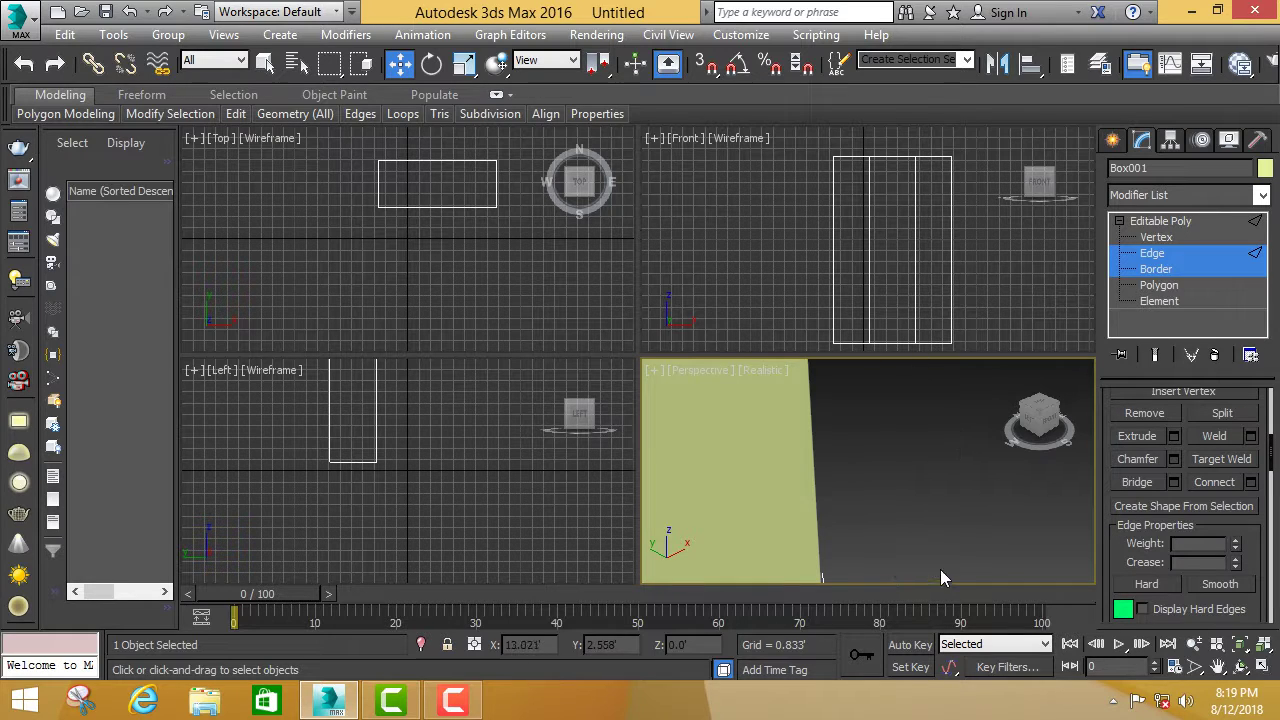
{"action": "left_click", "coordinate": [833, 304]}
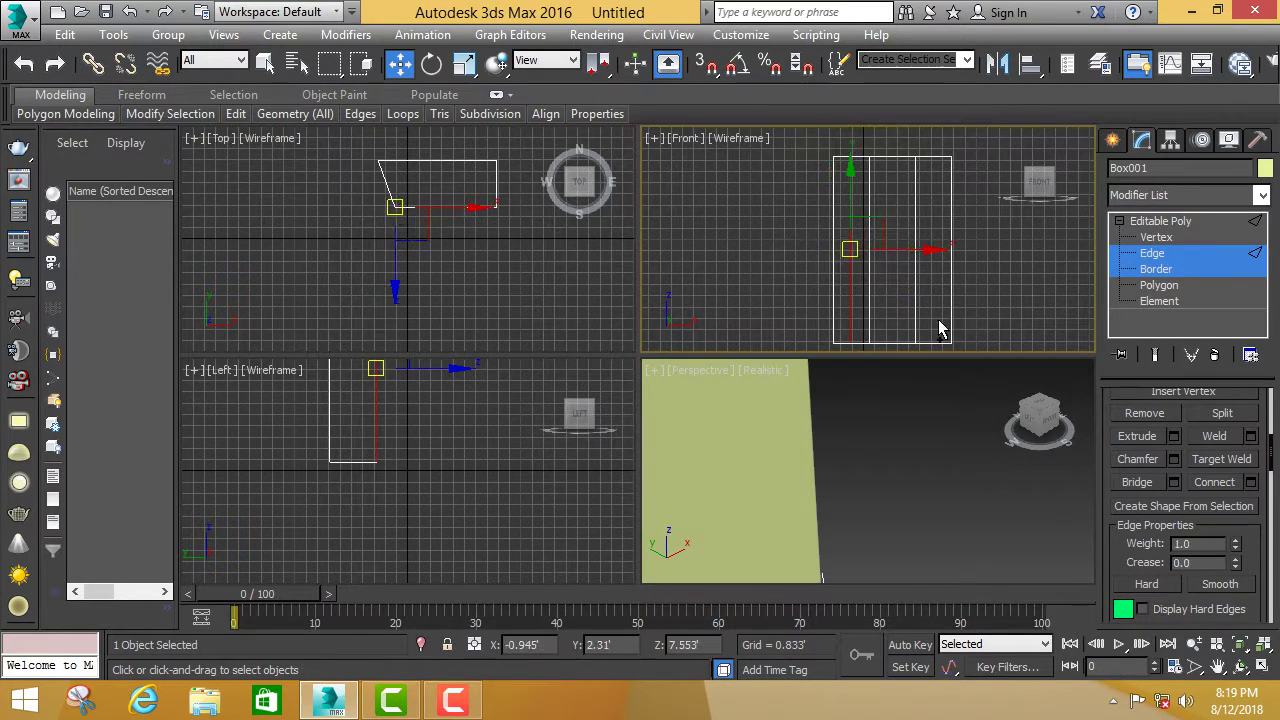
{"action": "left_click", "coordinate": [861, 413]}
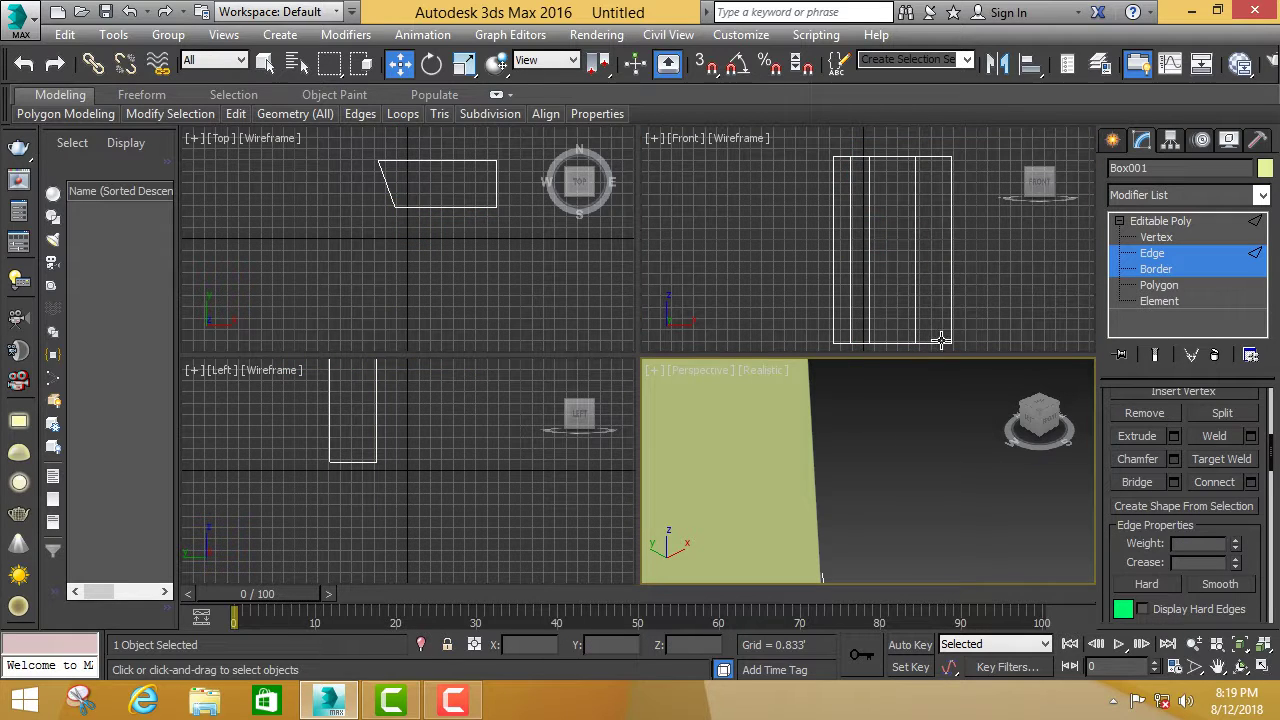
Select the right vertical edge and use Ring to select all six parallel edges.
{"action": "left_click", "coordinate": [866, 330]}
{"action": "left_click_drag", "start_coordinate": [880, 347], "coordinate": [863, 347]}
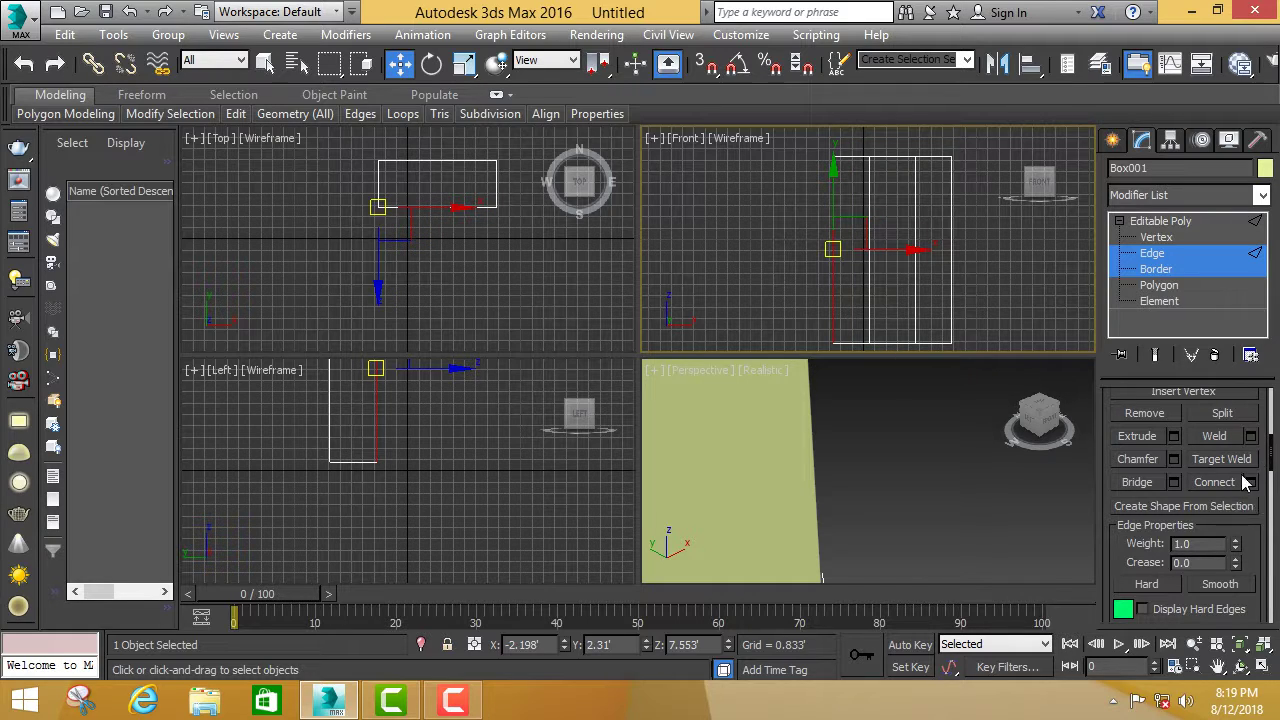
{"action": "left_click", "coordinate": [947, 298]}
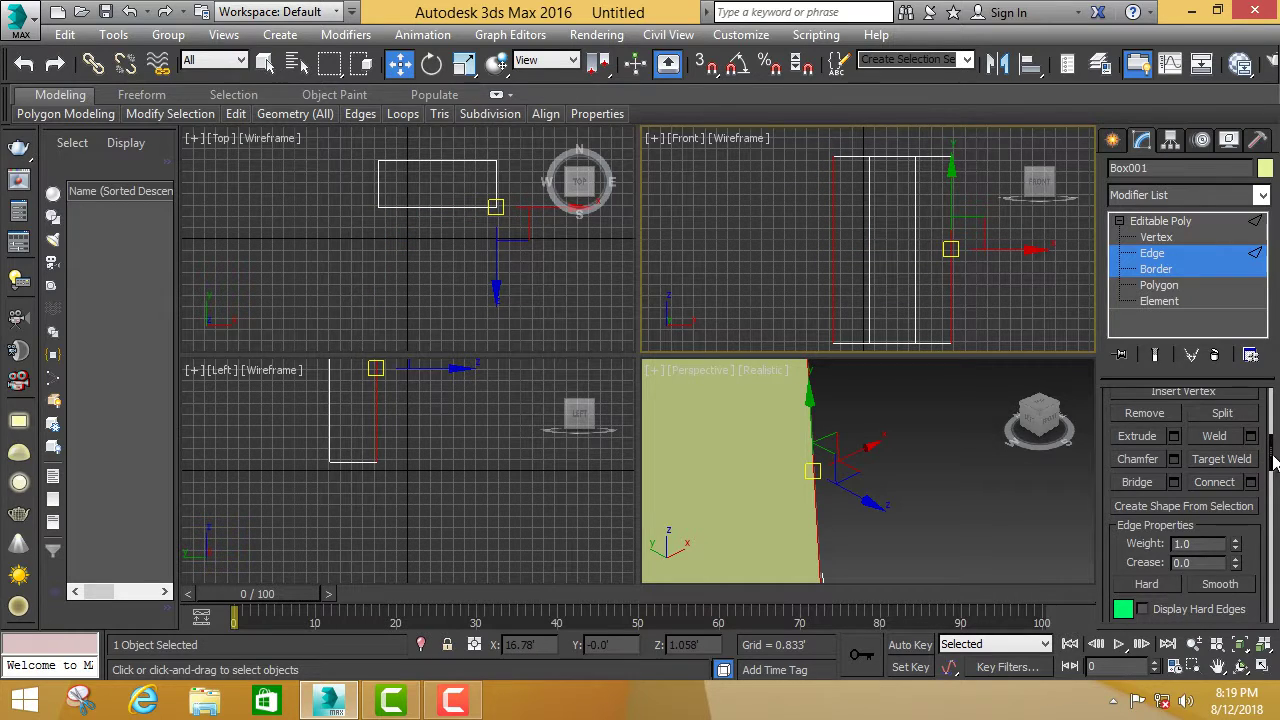
{"action": "left_click_drag", "start_coordinate": [1274, 460], "coordinate": [1274, 478]}
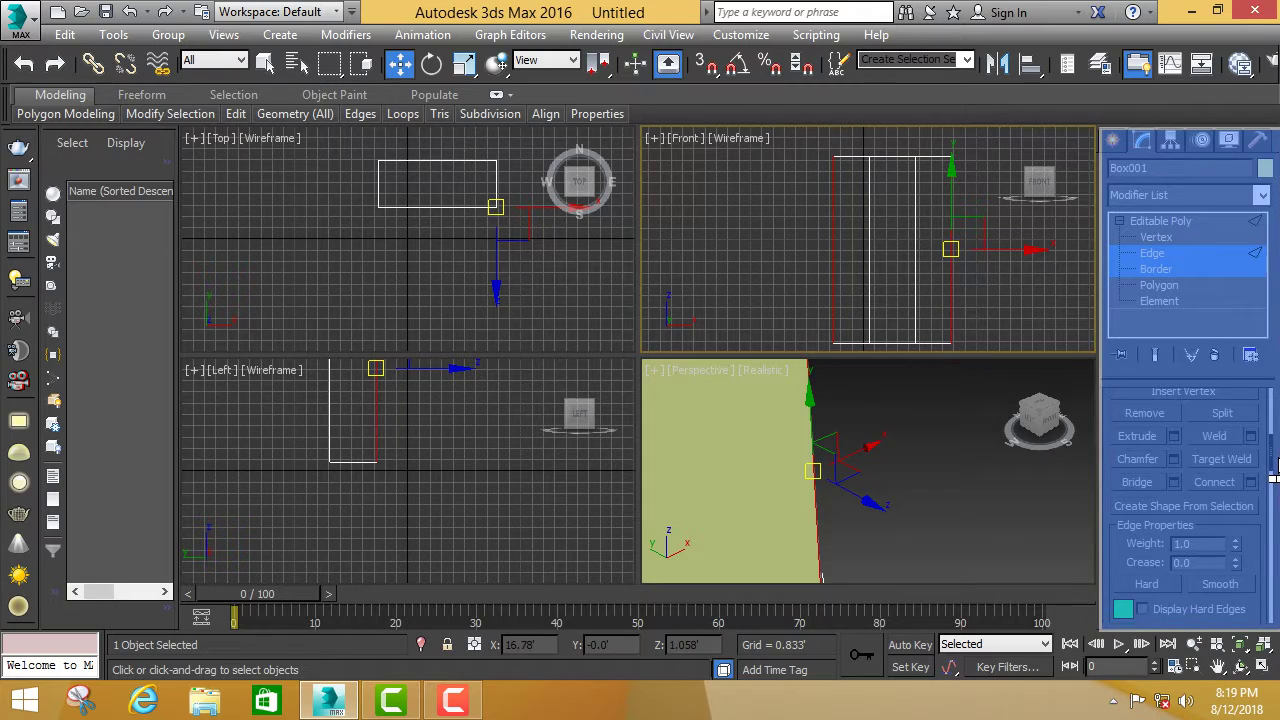
{"action": "left_click_drag", "start_coordinate": [1268, 452], "coordinate": [1204, 600]}
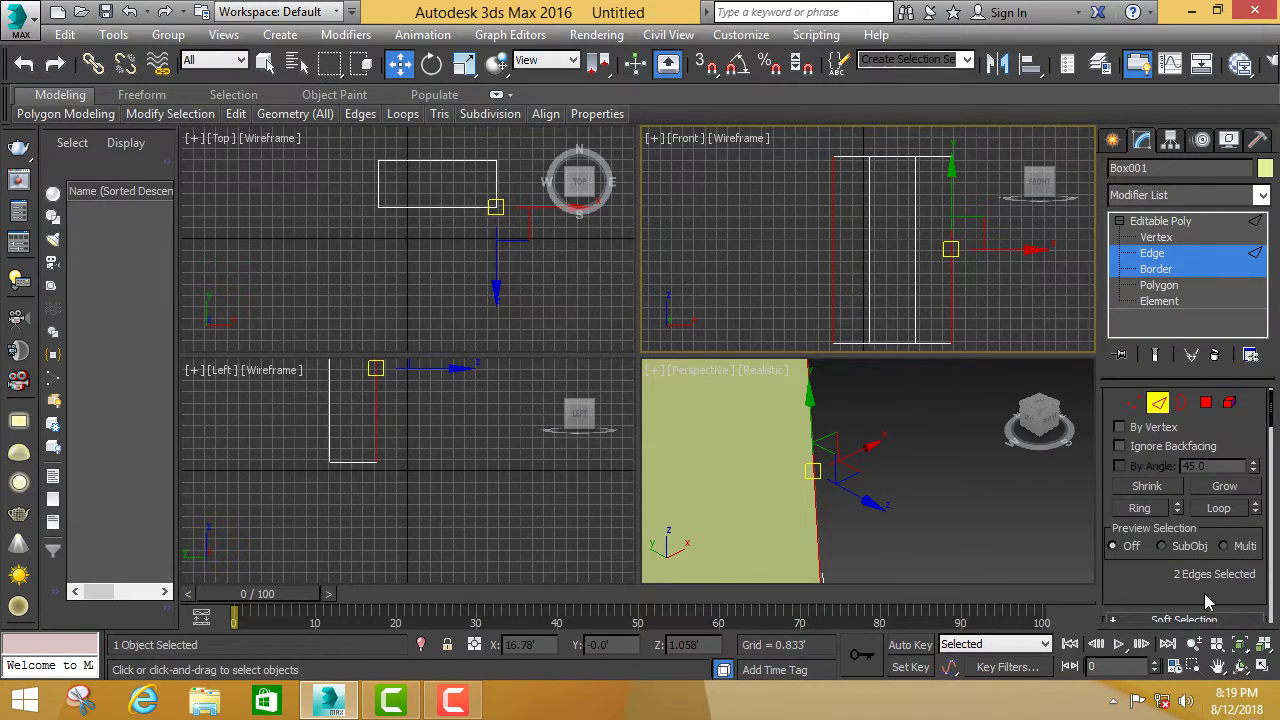
{"action": "left_click", "coordinate": [1154, 510]}
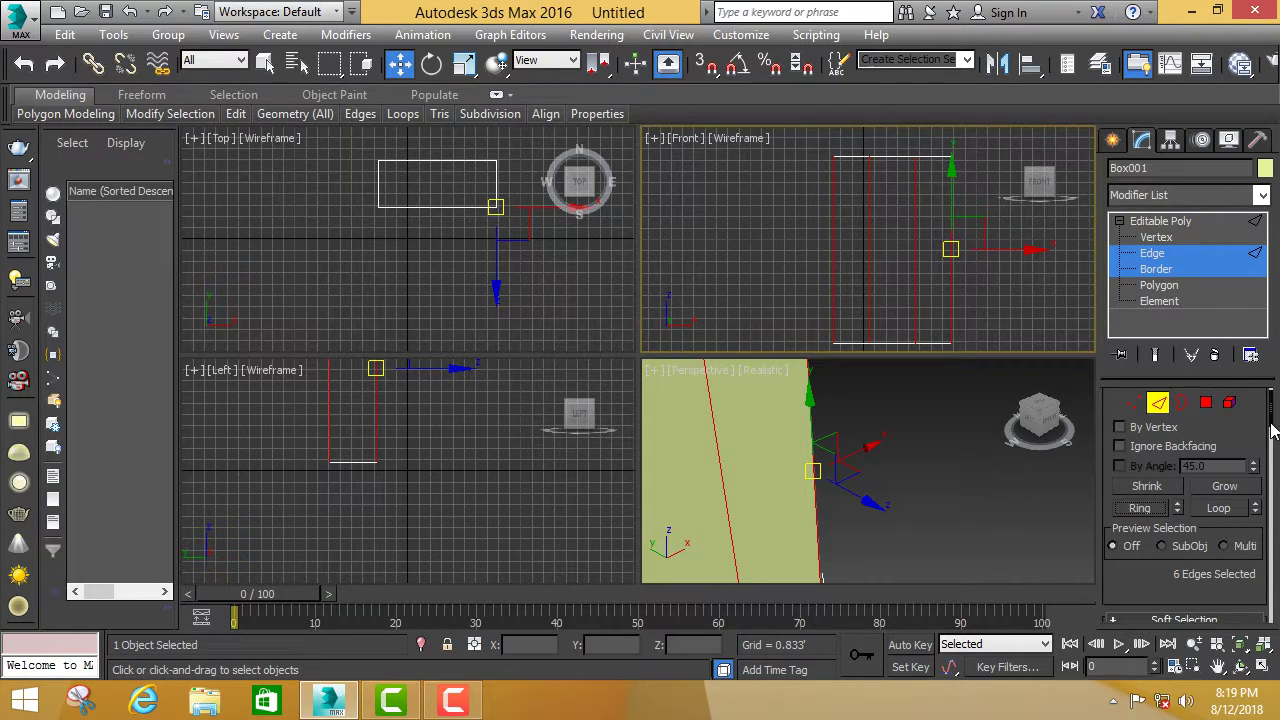
{"action": "left_click_drag", "start_coordinate": [1272, 430], "coordinate": [1275, 474]}
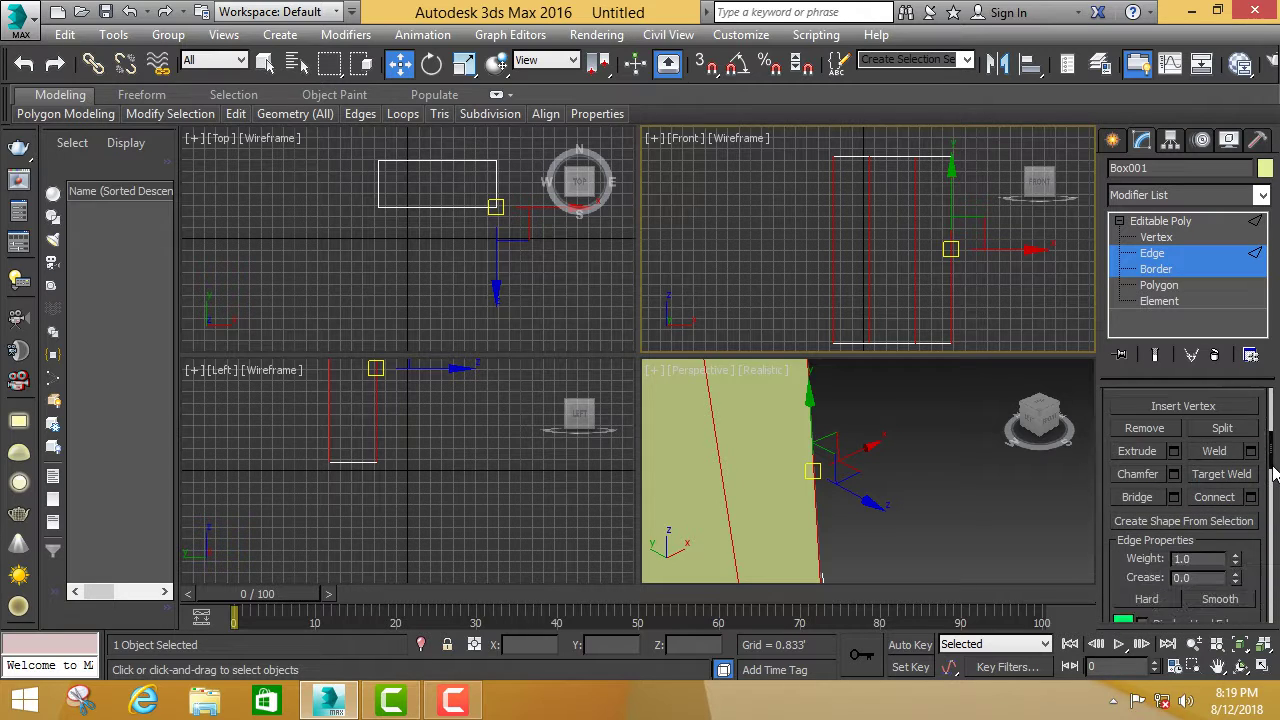
{"action": "left_click", "coordinate": [1251, 497]}
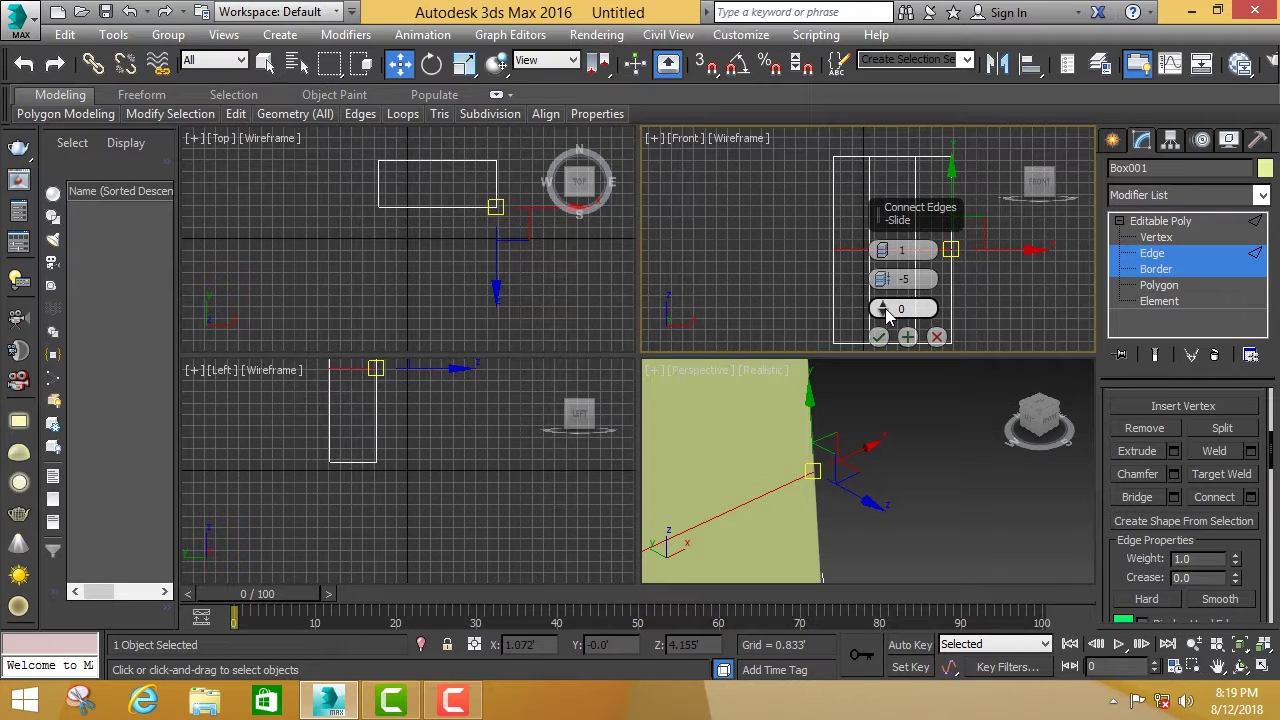
Slide the new horizontal edge loop down near the box's base and commit it.
{"action": "mouse_move", "coordinate": [886, 314]}
{"action": "left_mouse_down"}
{"action": "mouse_move", "coordinate": [888, 420]}
{"action": "mouse_move", "coordinate": [920, 552]}
{"action": "left_mouse_up"}
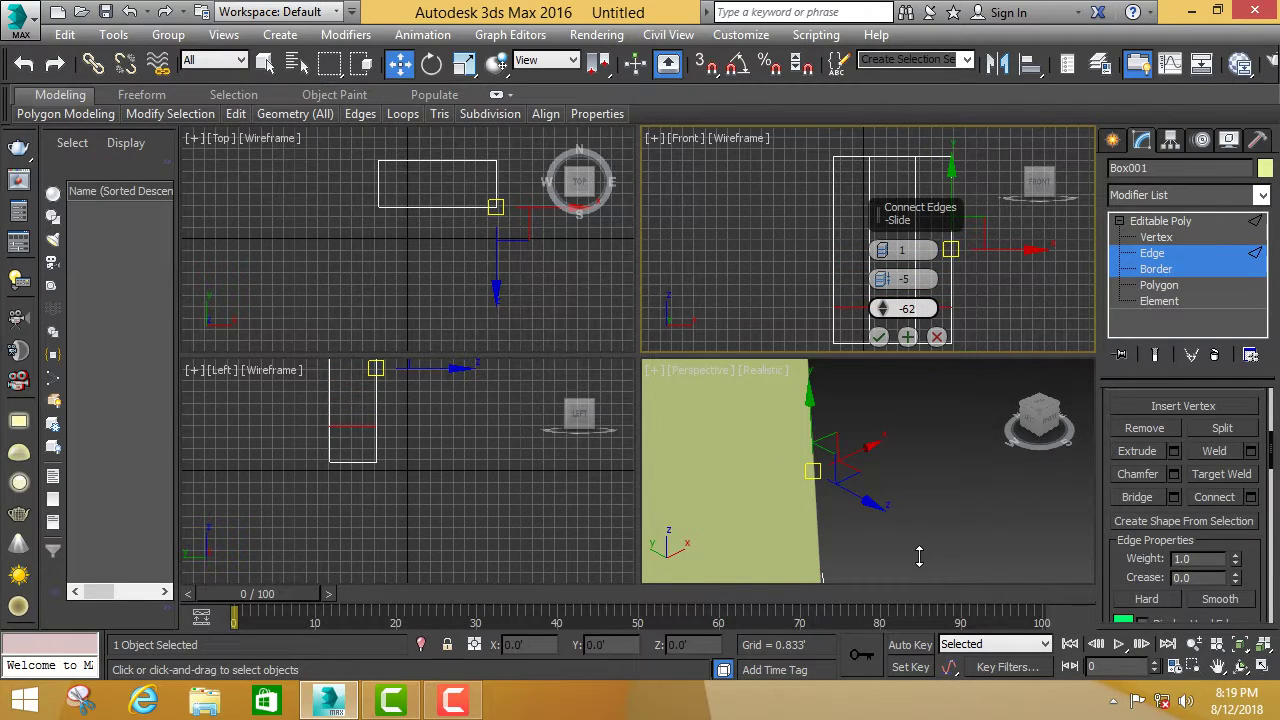
{"action": "left_click", "coordinate": [879, 337]}
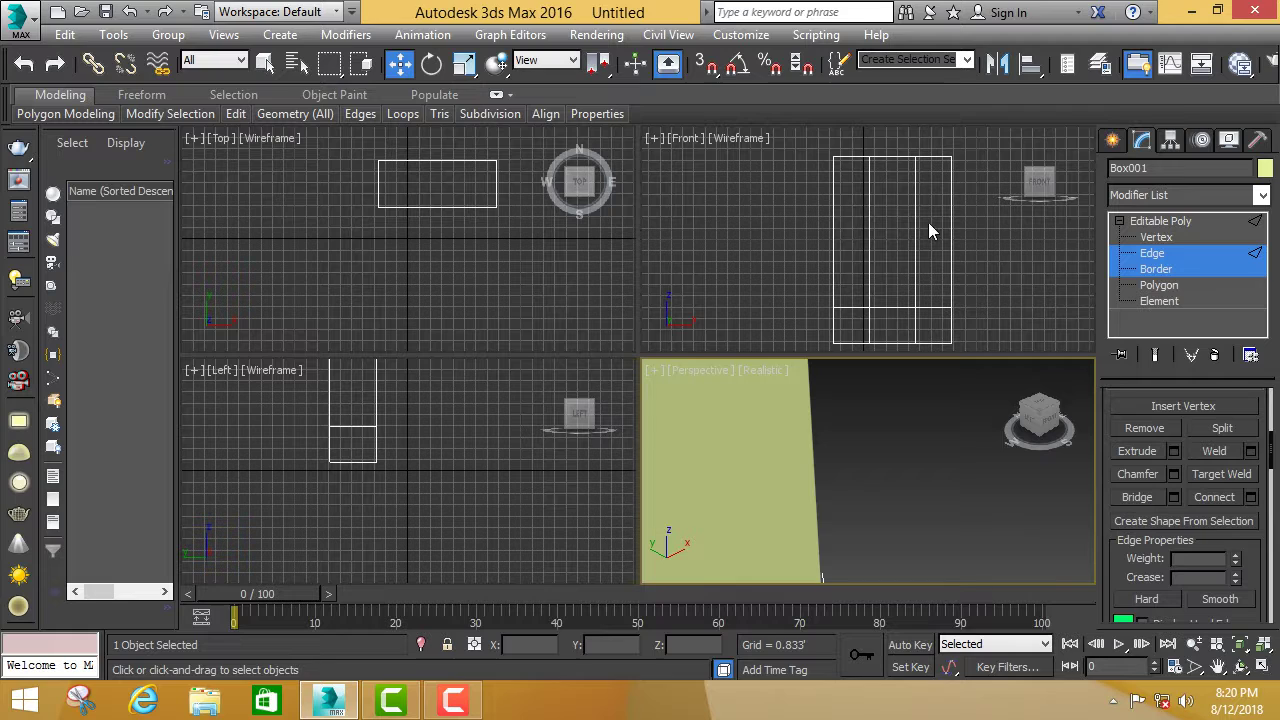
{"action": "left_click", "coordinate": [987, 227]}
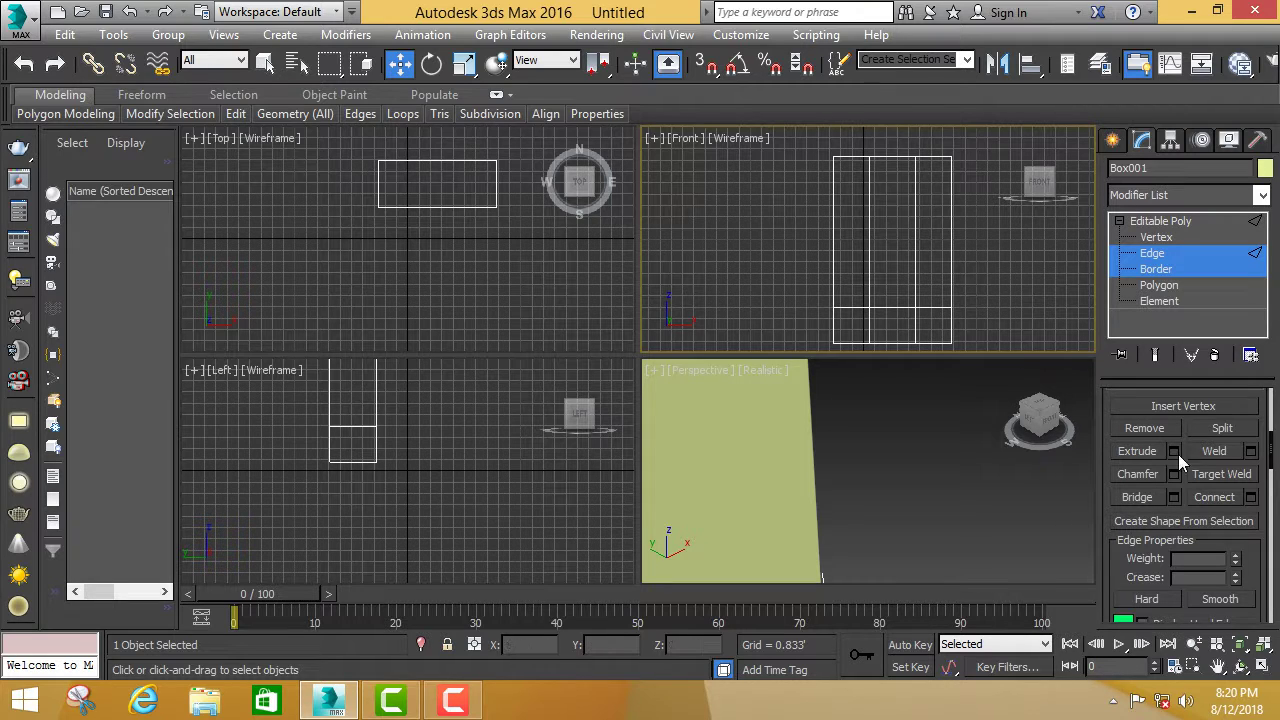
Maximize the Front viewport and switch Box001 to Border sub-object level.
{"action": "left_click", "coordinate": [1262, 668]}
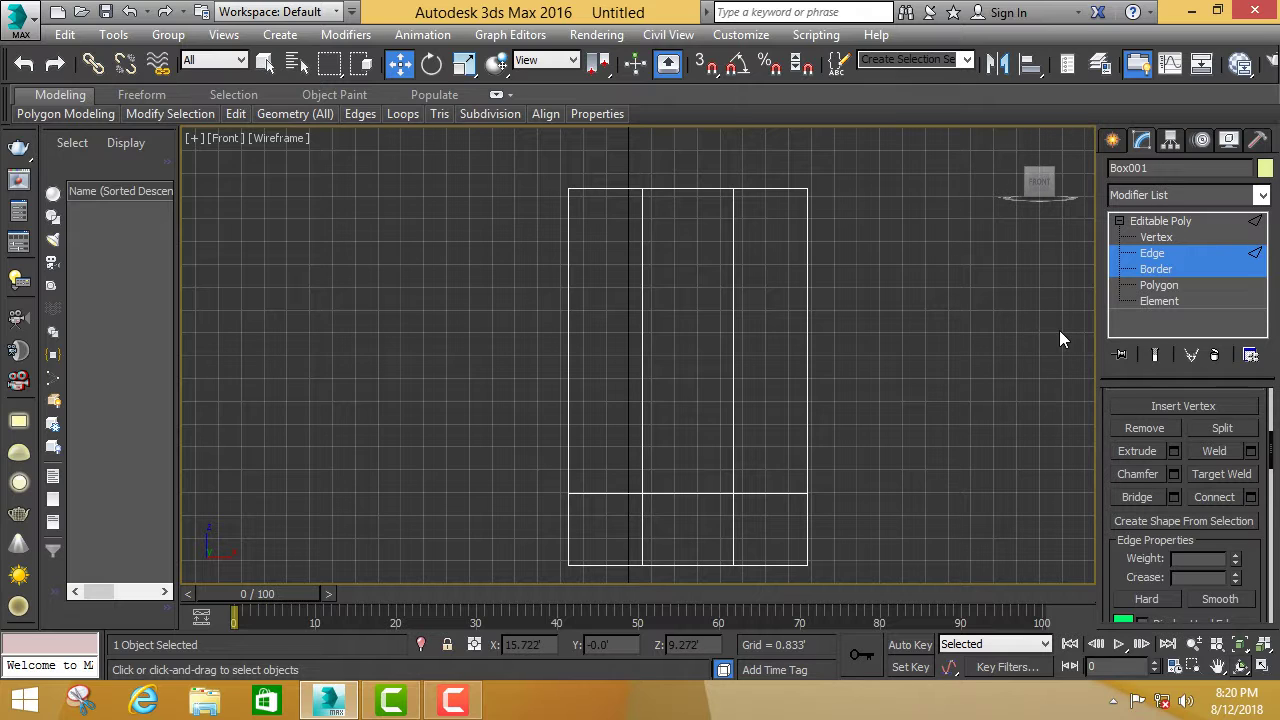
{"action": "left_click", "coordinate": [1190, 267]}
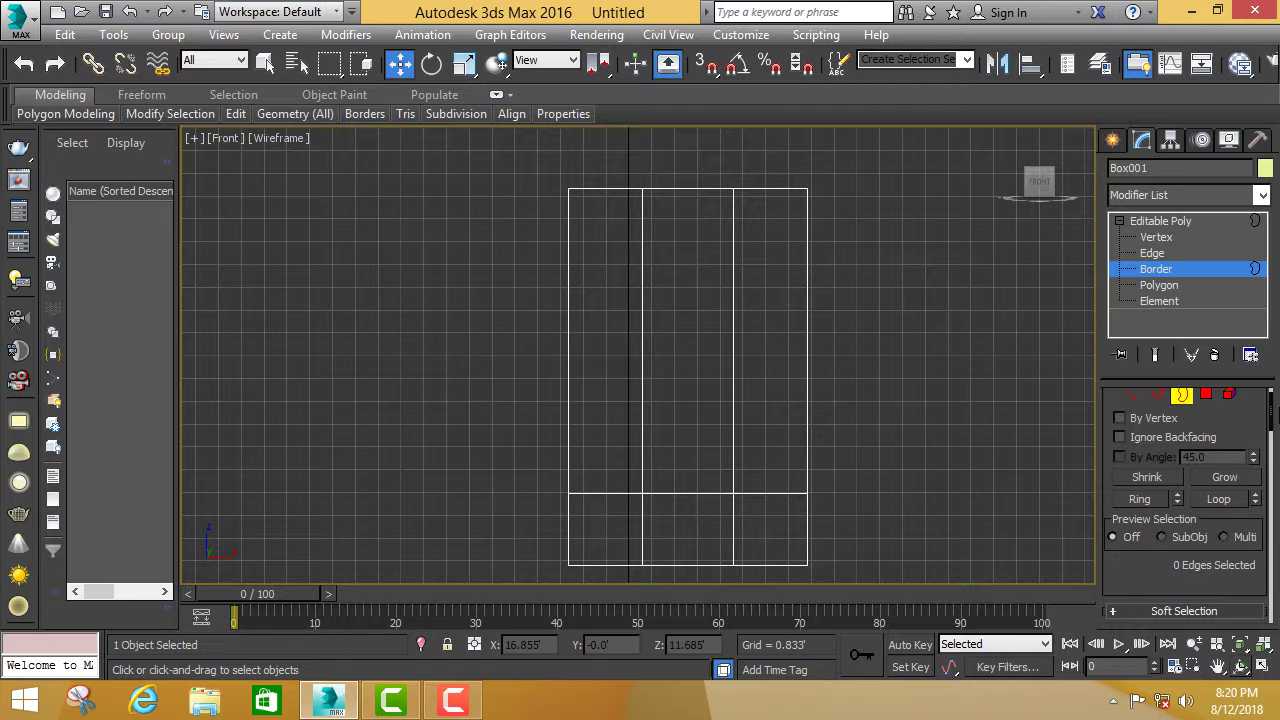
Switch Box001 to Polygon sub-object level.
{"action": "left_click", "coordinate": [1201, 283]}
{"action": "left_click", "coordinate": [1202, 301]}
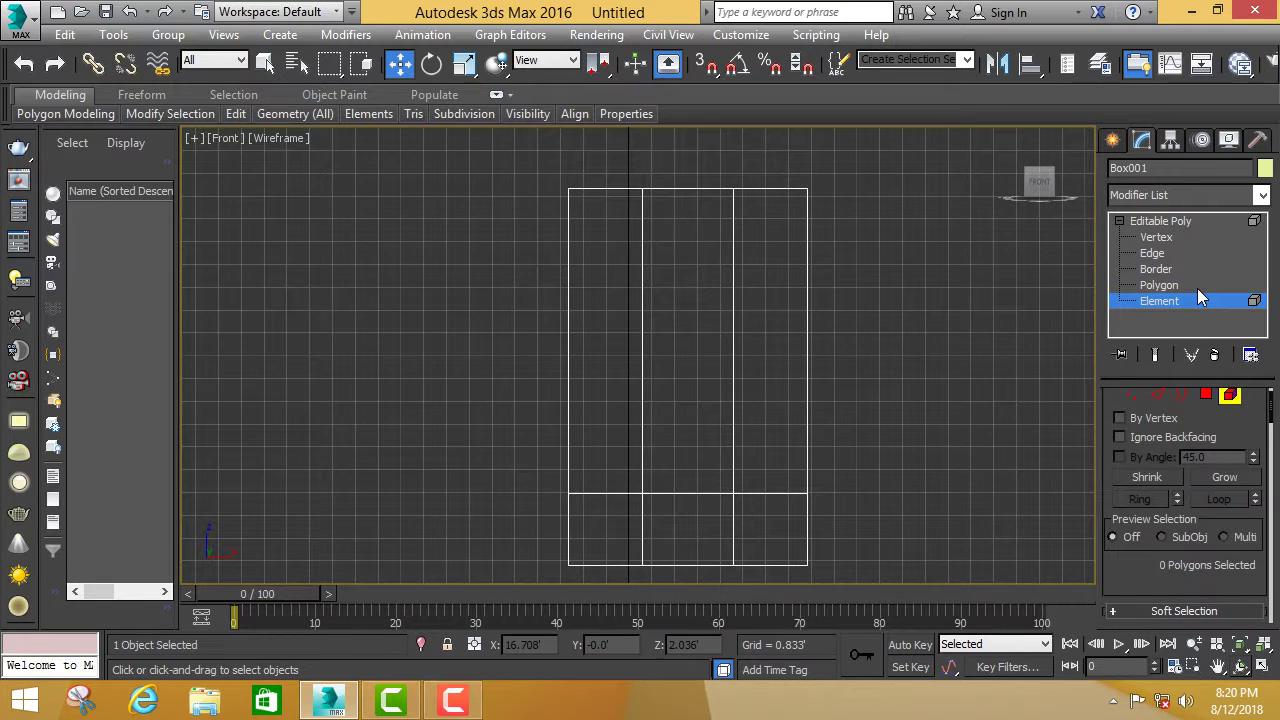
{"action": "left_click", "coordinate": [1198, 283]}
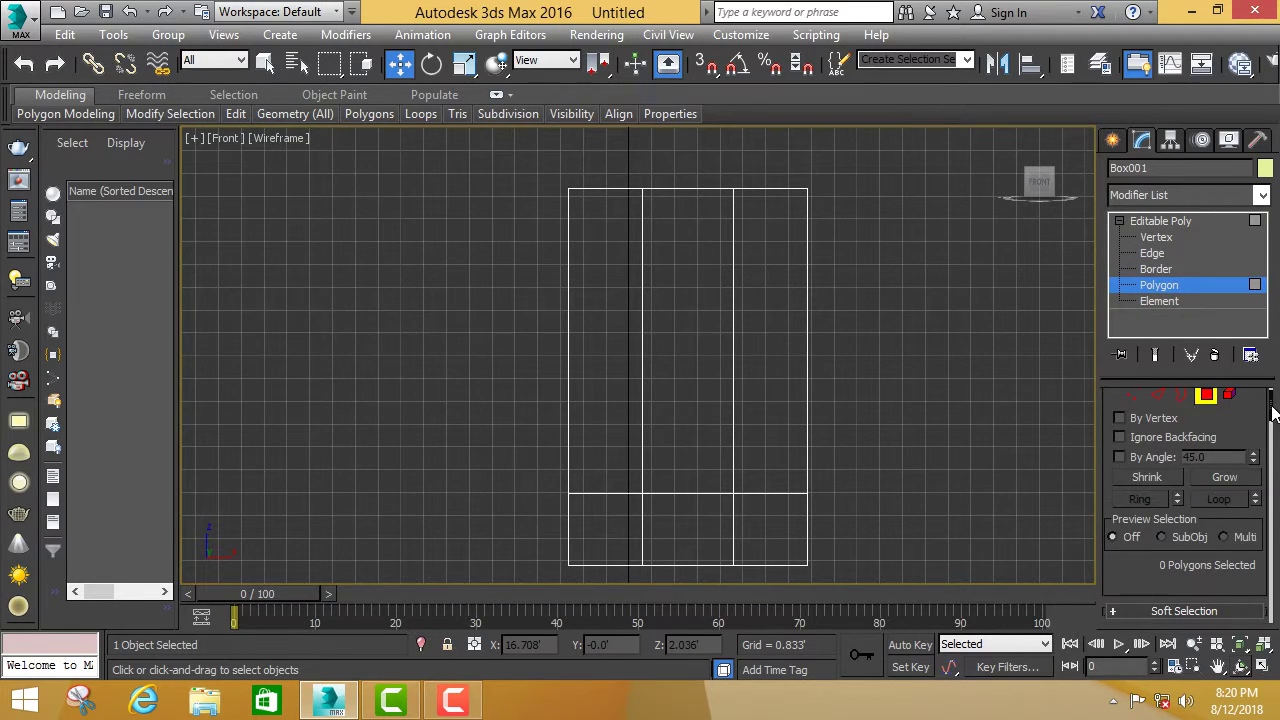
{"action": "left_click_drag", "start_coordinate": [1274, 412], "coordinate": [1273, 560]}
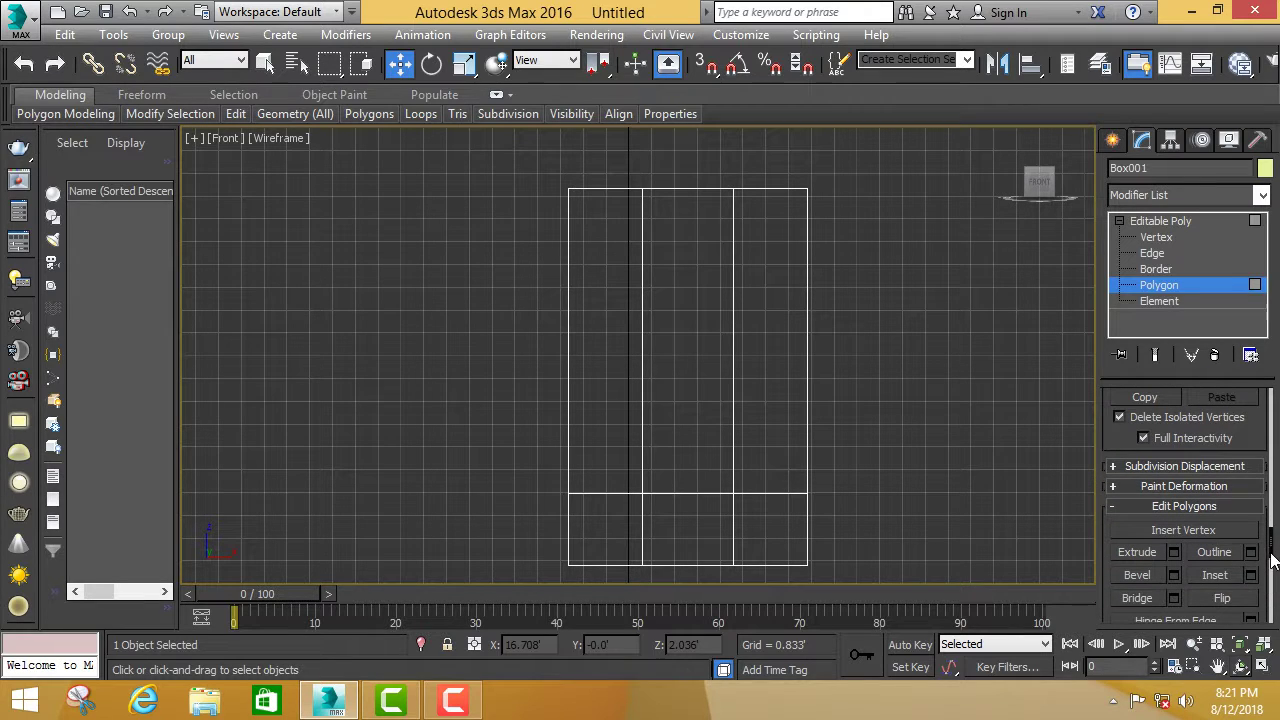
Inset the lower-right front polygon by 0.302' with Group mode and commit it.
{"action": "left_click", "coordinate": [1250, 575]}
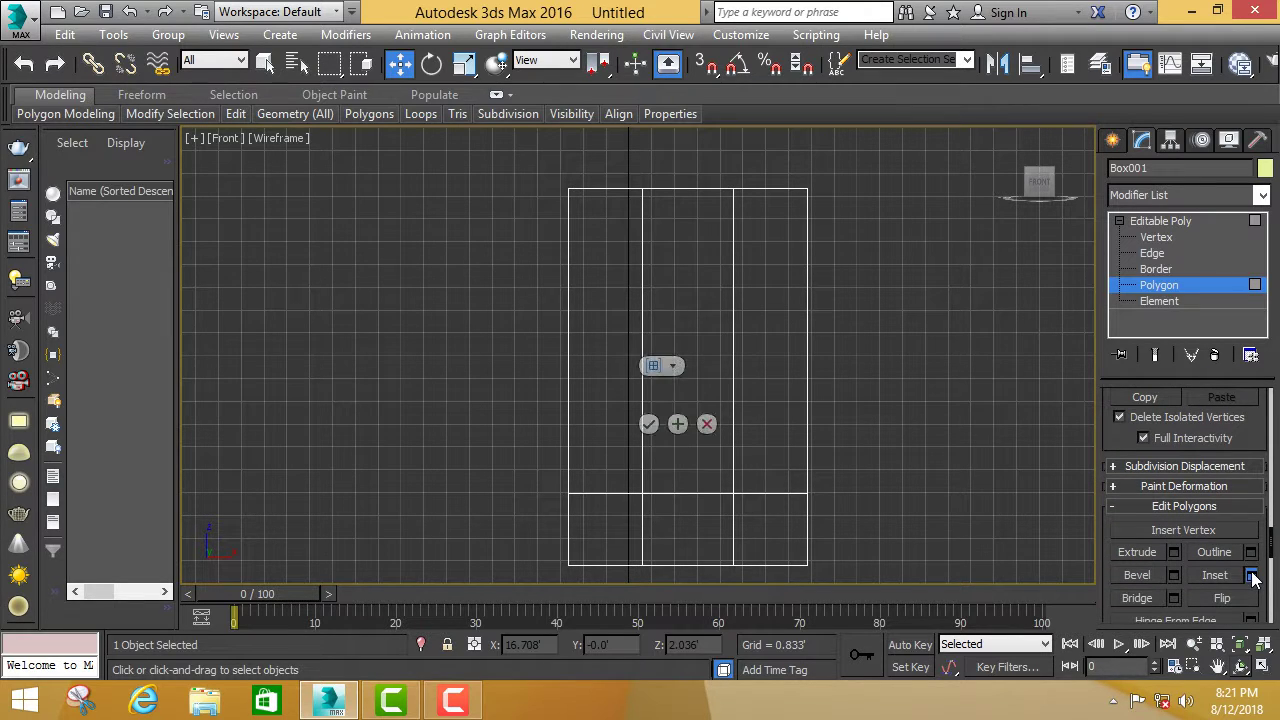
{"action": "left_click", "coordinate": [770, 515]}
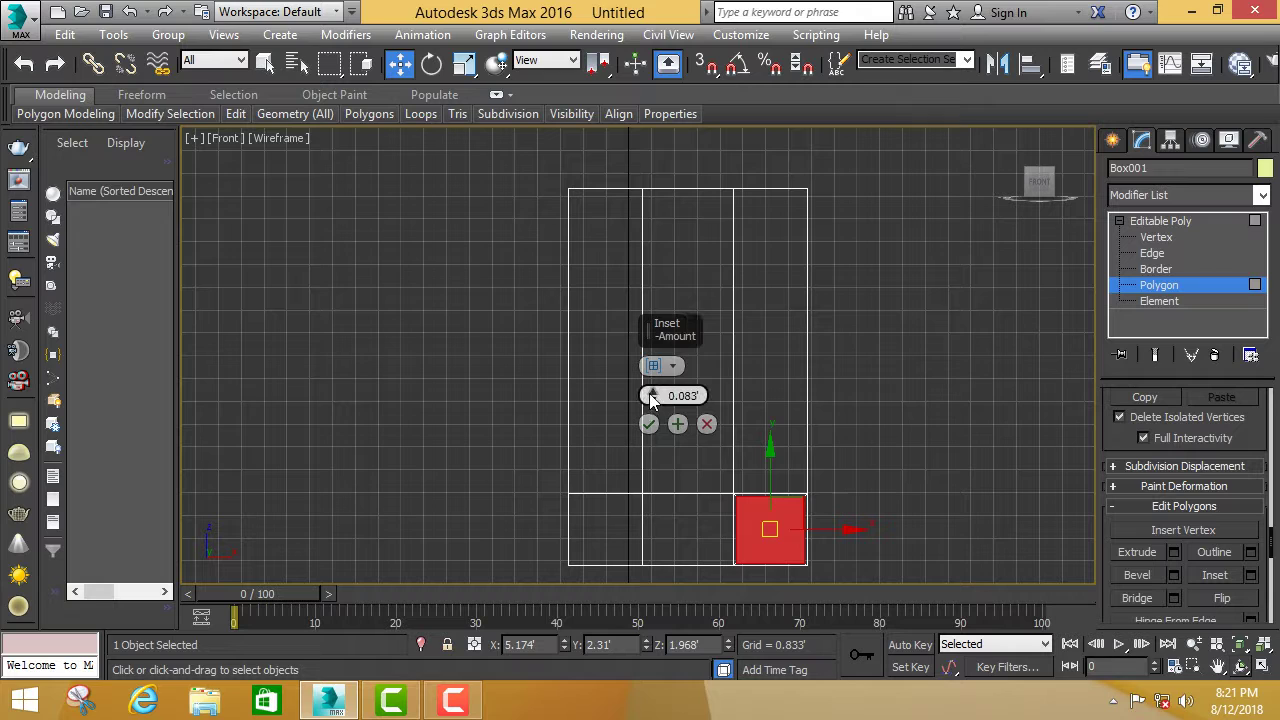
{"action": "left_click_drag", "start_coordinate": [651, 397], "coordinate": [657, 385]}
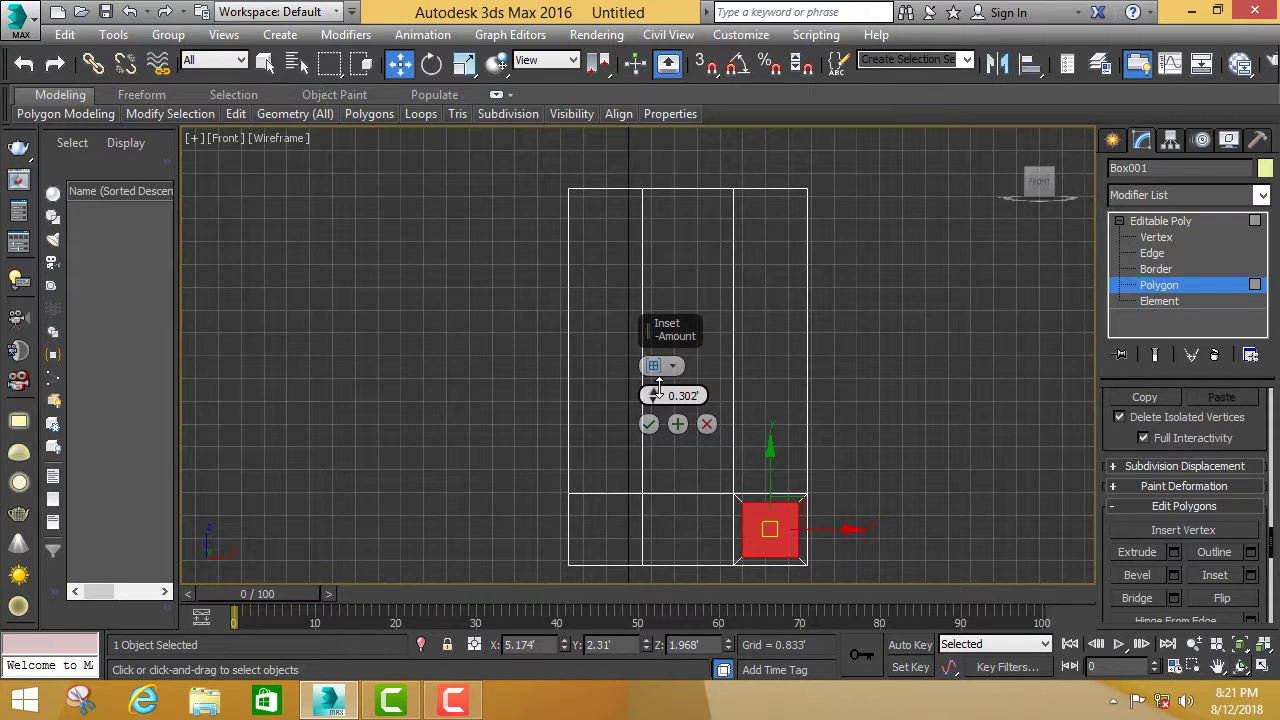
{"action": "left_click_drag", "start_coordinate": [657, 388], "coordinate": [660, 384]}
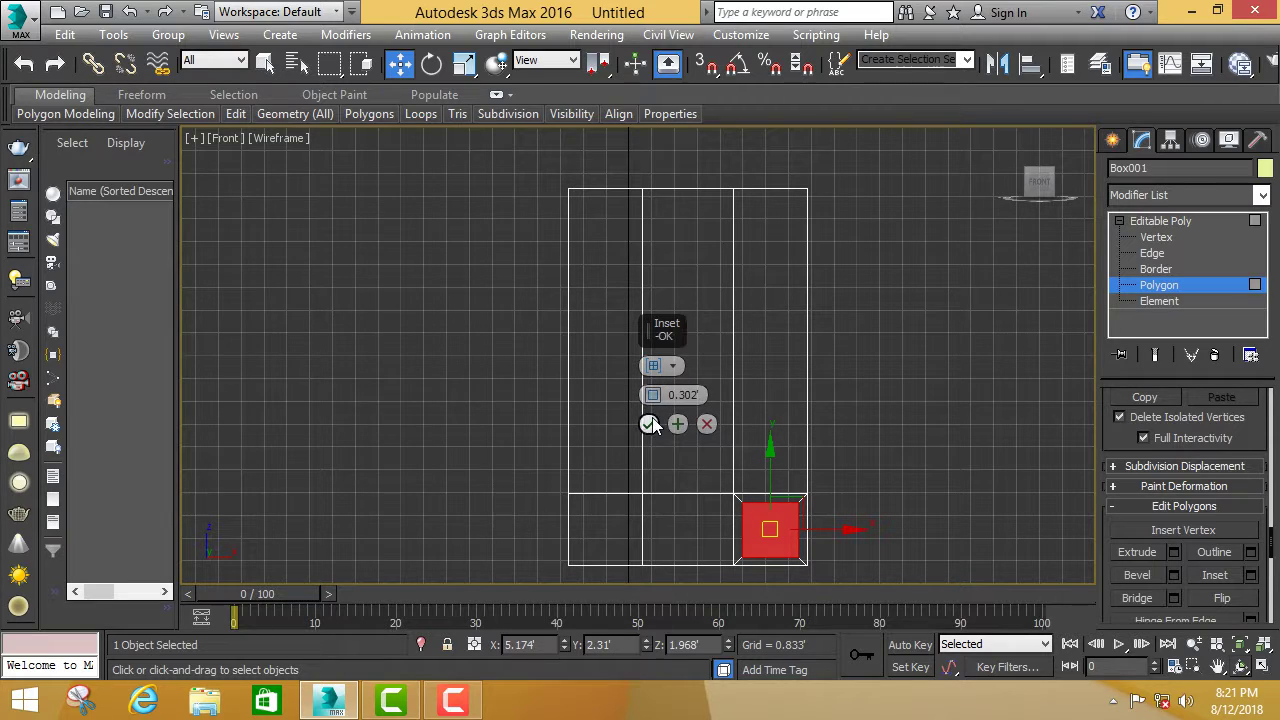
{"action": "left_click", "coordinate": [672, 365]}
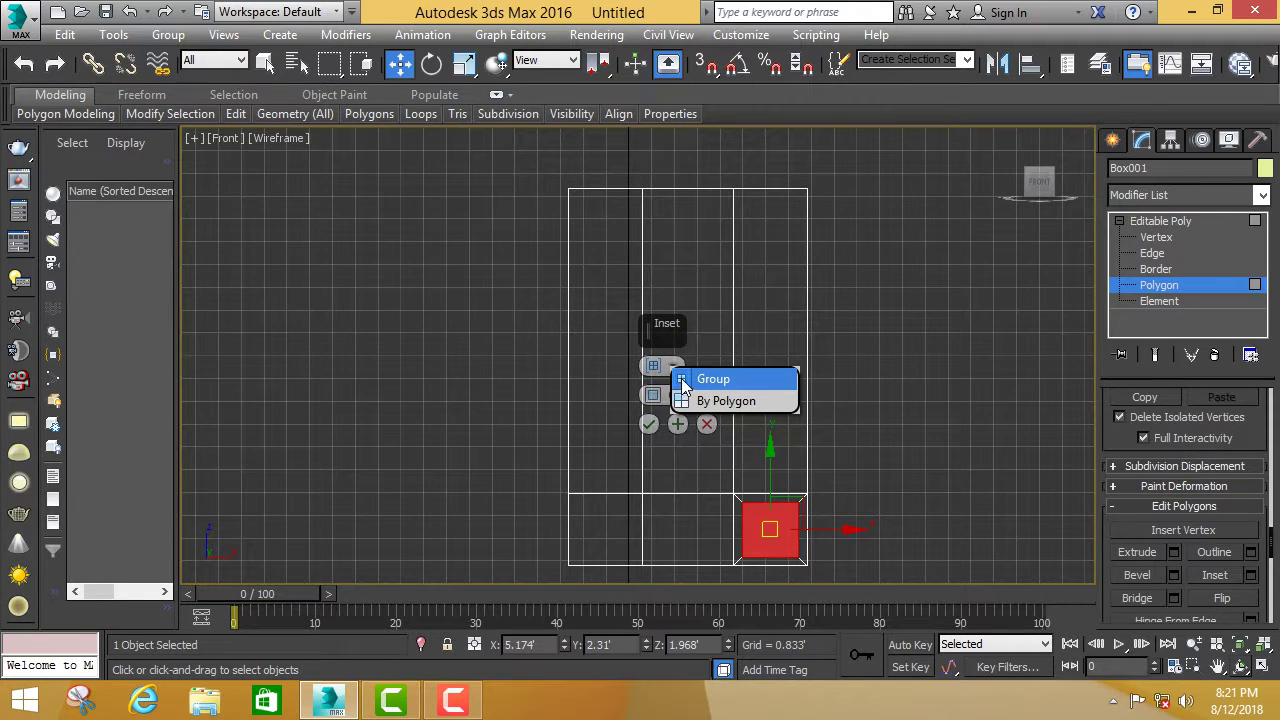
{"action": "left_click", "coordinate": [683, 384]}
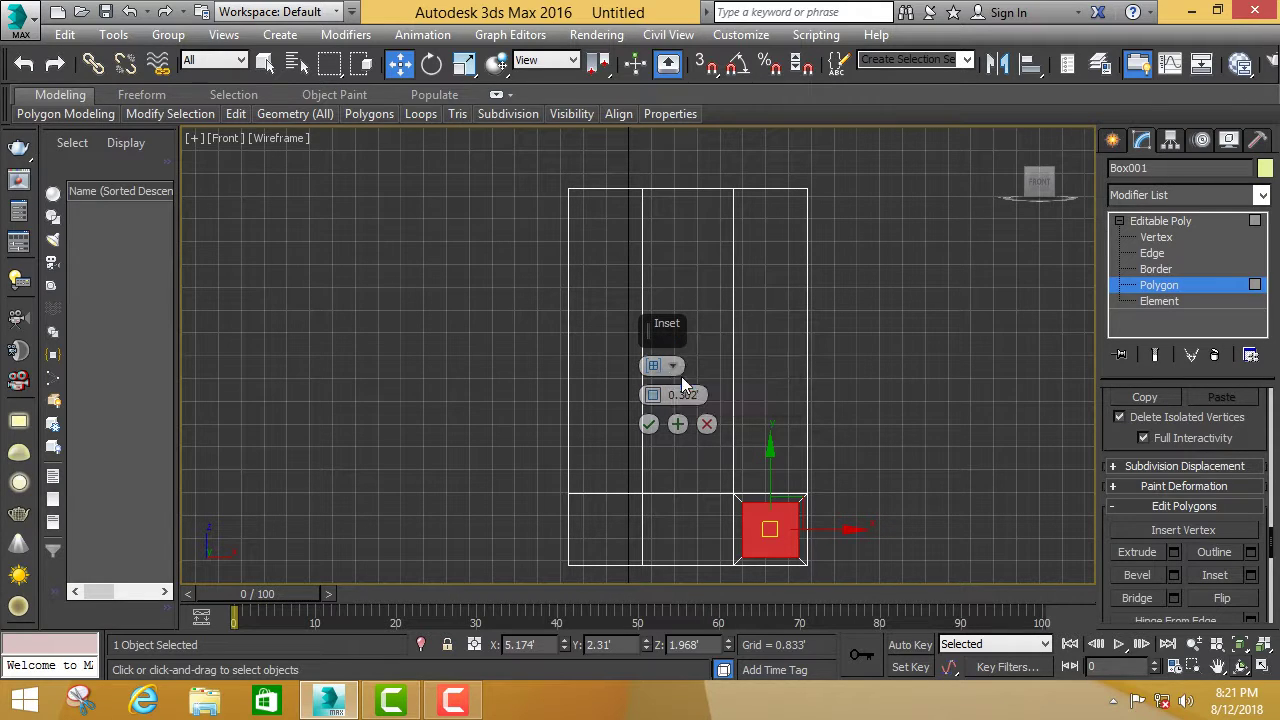
{"action": "left_click", "coordinate": [648, 425]}
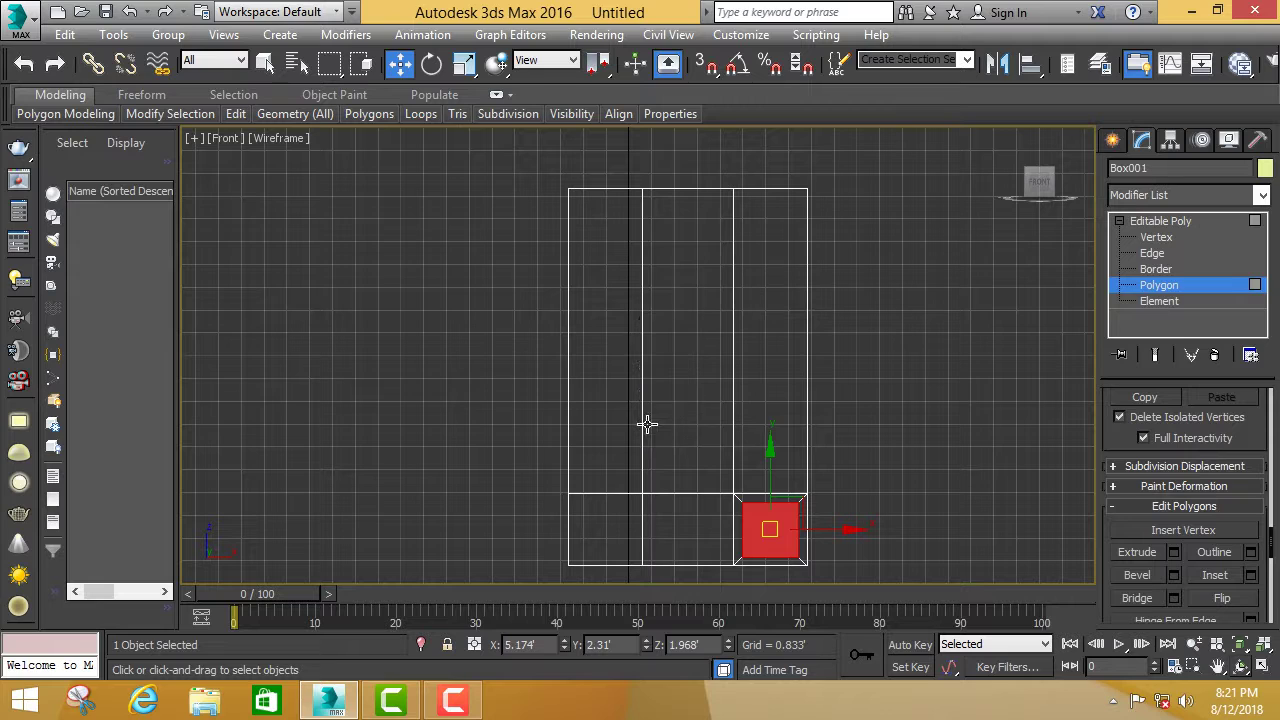
Preview a 0.504' Extrude on the inset panel, then cancel it so the panel stays flat.
{"action": "left_click", "coordinate": [1173, 552]}
{"action": "left_click_drag", "start_coordinate": [652, 394], "coordinate": [655, 402]}
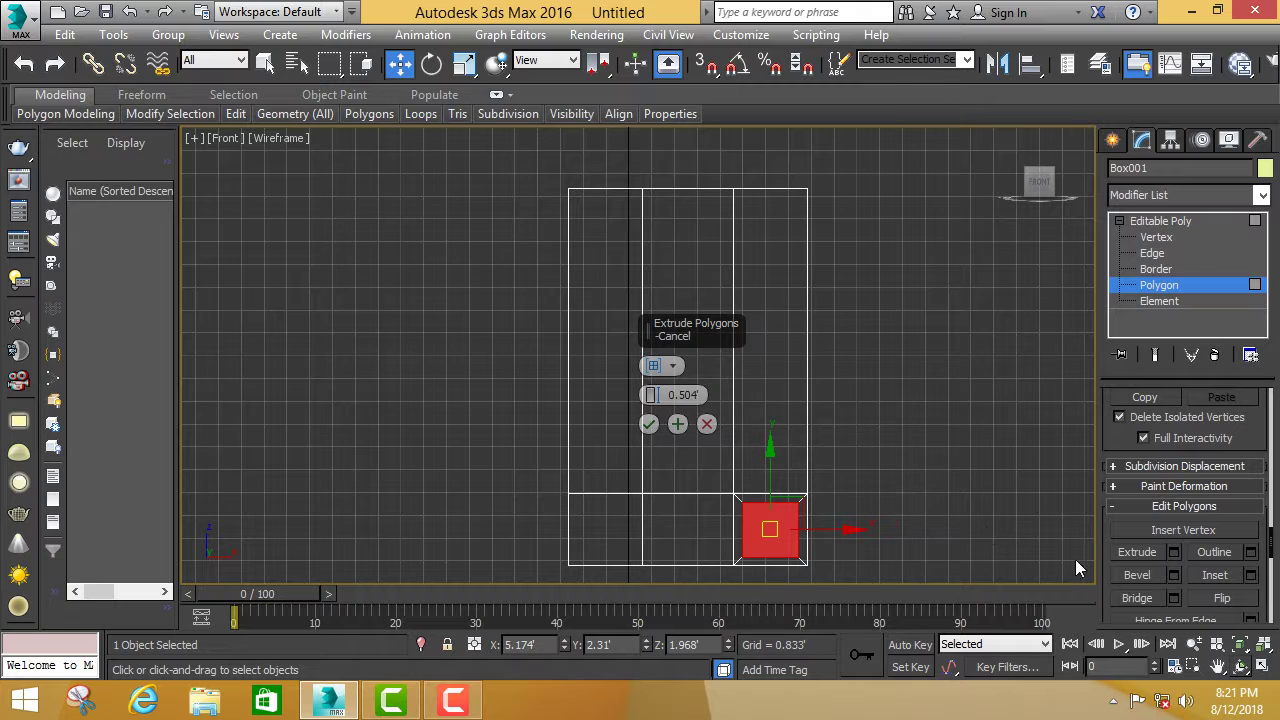
{"action": "left_click", "coordinate": [1262, 666]}
{"action": "scroll", "coordinate": [884, 512], "scroll_direction": "down", "scroll_amount": 3}
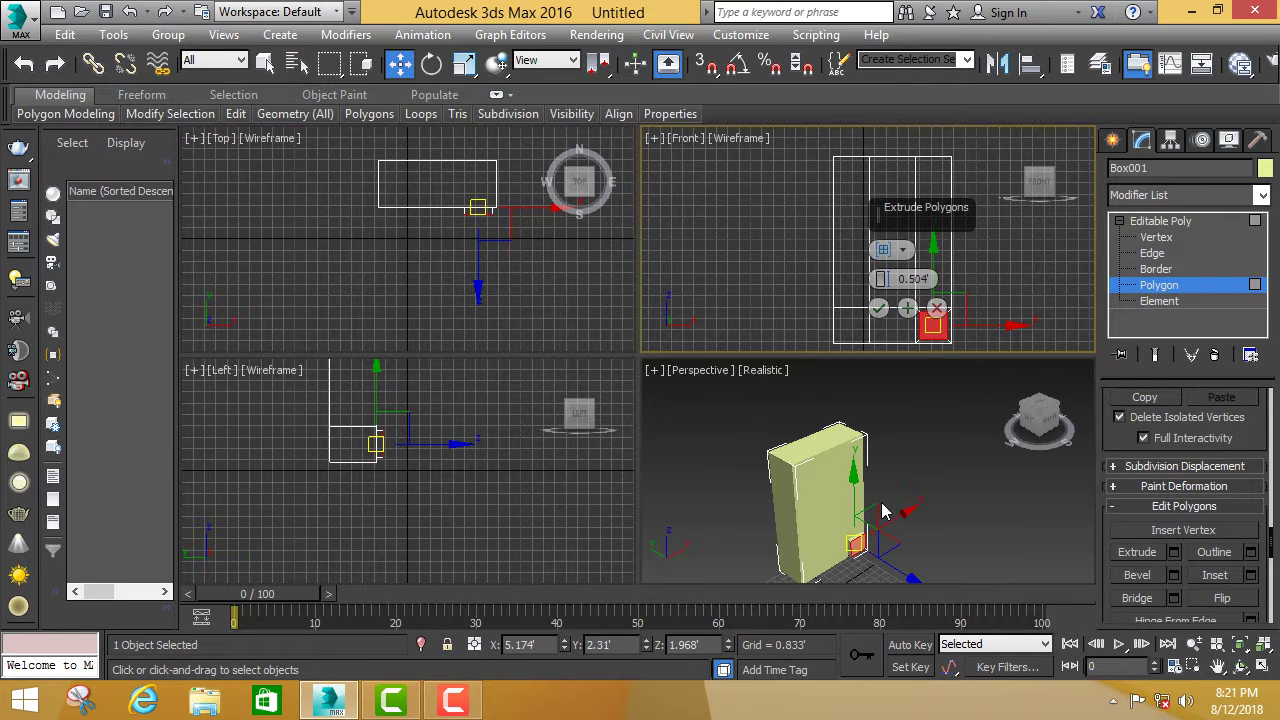
{"action": "scroll", "coordinate": [852, 542], "scroll_direction": "up", "scroll_amount": 2}
{"action": "scroll", "coordinate": [843, 546], "scroll_direction": "up", "scroll_amount": 2}
{"action": "scroll", "coordinate": [843, 546], "scroll_direction": "up", "scroll_amount": 1}
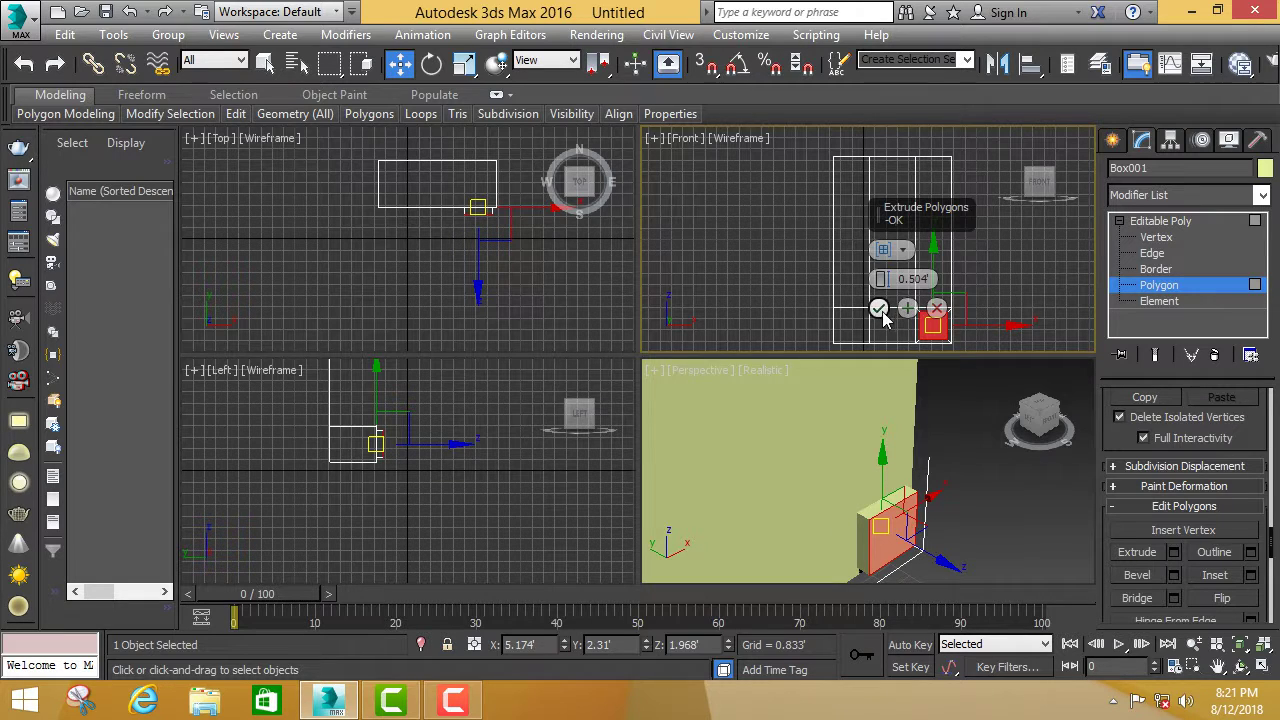
{"action": "left_click", "coordinate": [937, 309]}
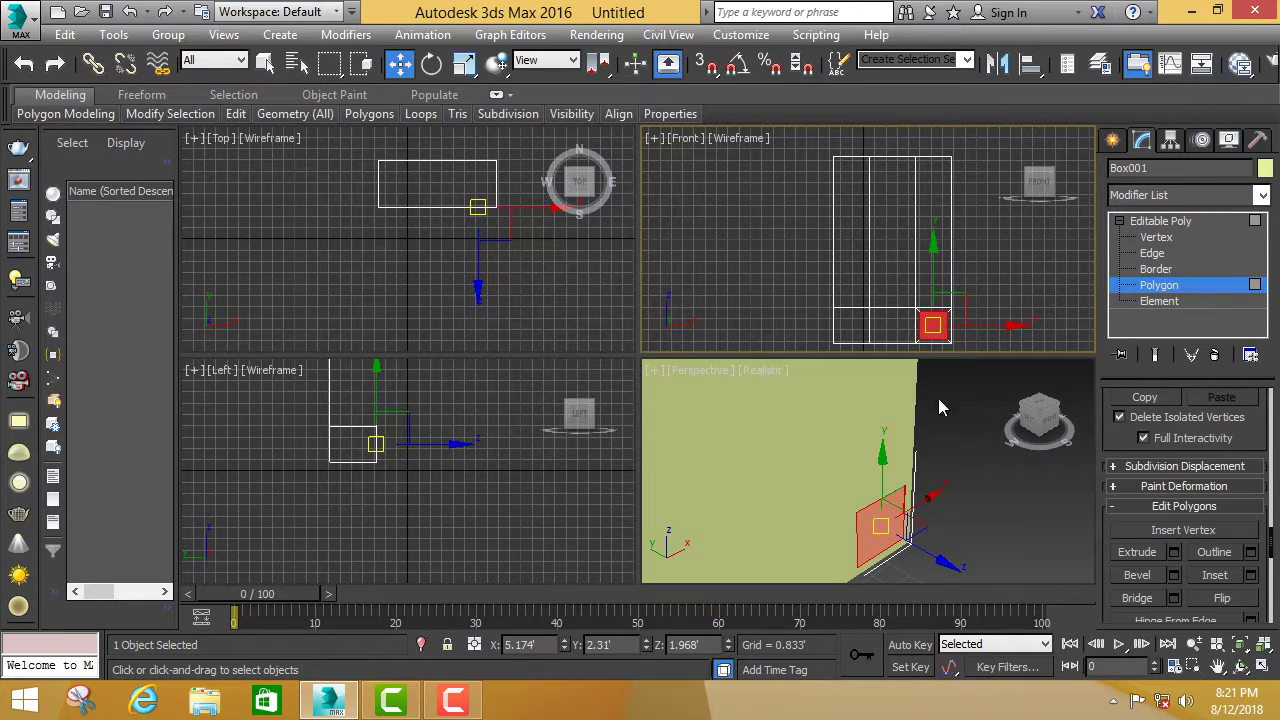
Commit an inward Bevel on the small lower-right polygon: height -0.052', outline -0.083'.
{"action": "left_click", "coordinate": [1173, 575]}
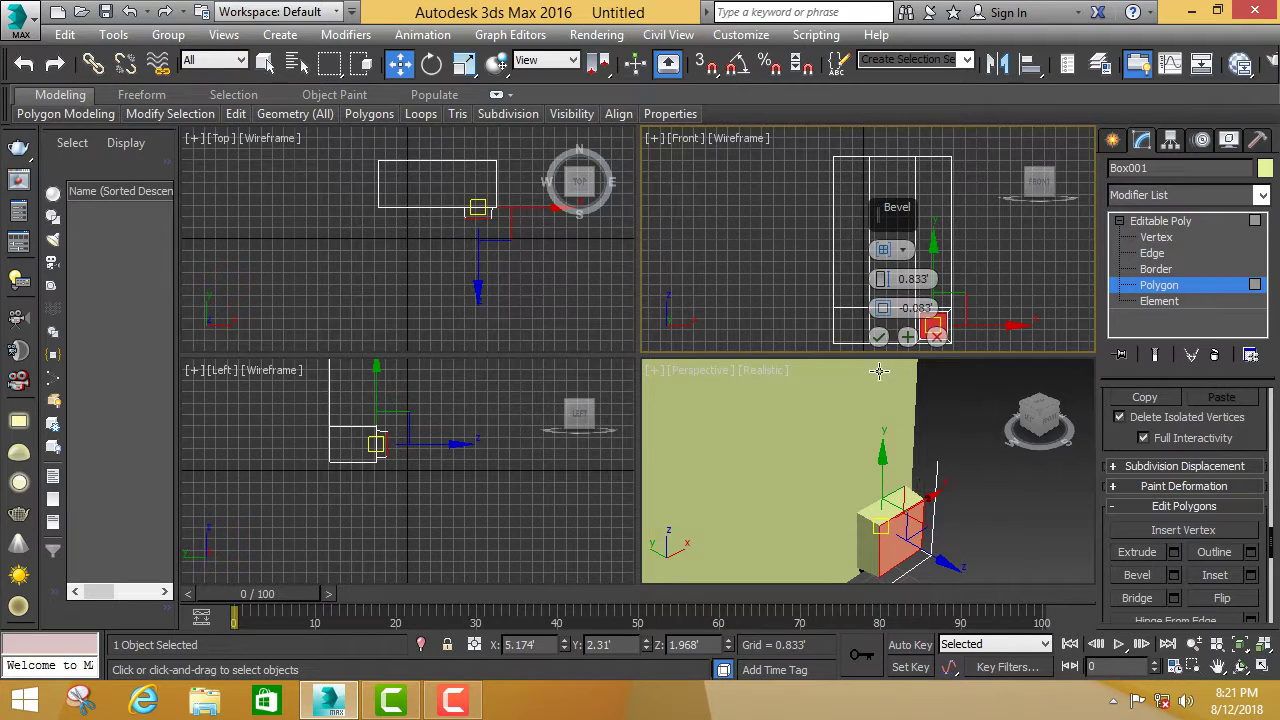
{"action": "mouse_move", "coordinate": [878, 288]}
{"action": "left_mouse_down"}
{"action": "mouse_move", "coordinate": [875, 303]}
{"action": "mouse_move", "coordinate": [873, 290]}
{"action": "left_mouse_up"}
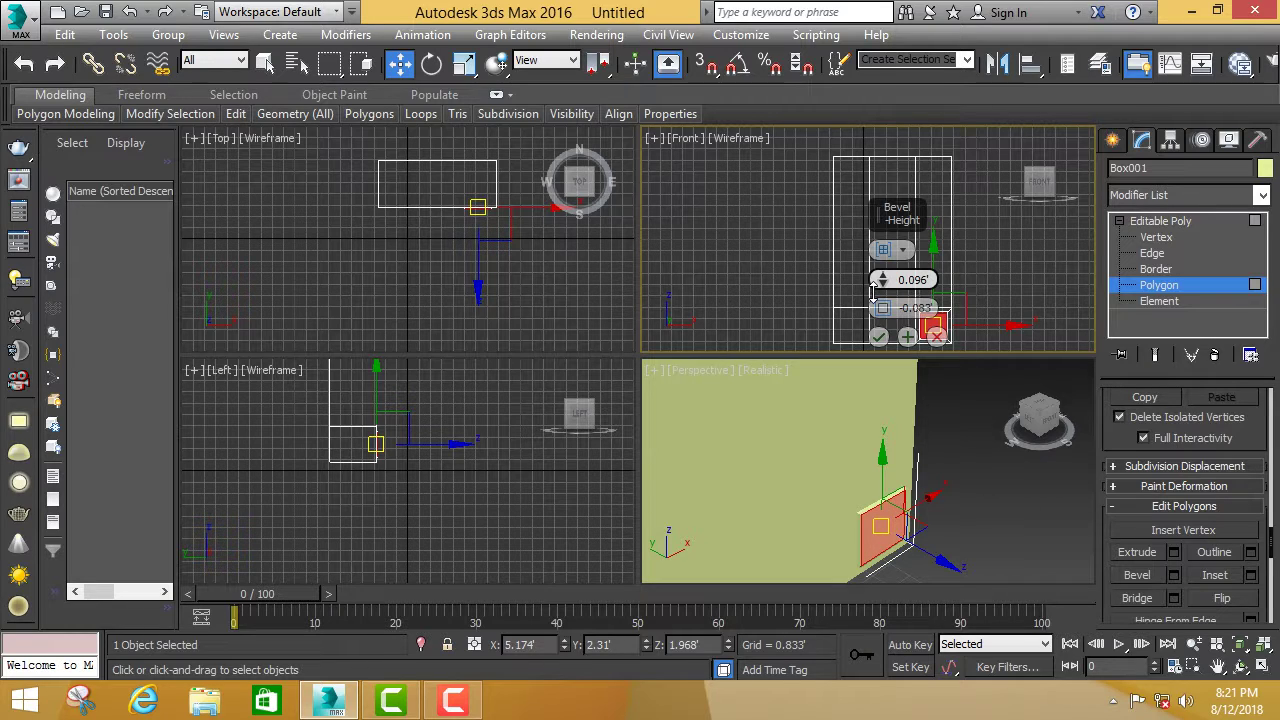
{"action": "left_click_drag", "start_coordinate": [874, 288], "coordinate": [875, 288]}
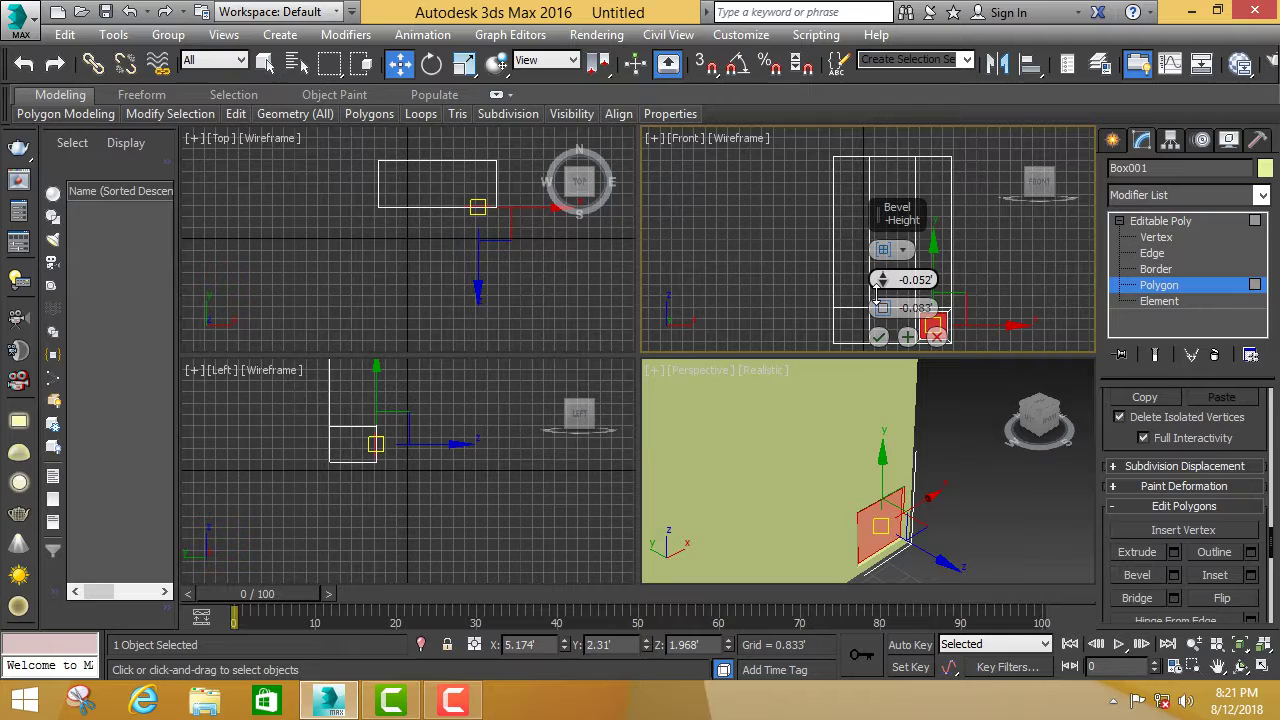
{"action": "left_click_drag", "start_coordinate": [875, 289], "coordinate": [877, 288]}
{"action": "left_click", "coordinate": [991, 465]}
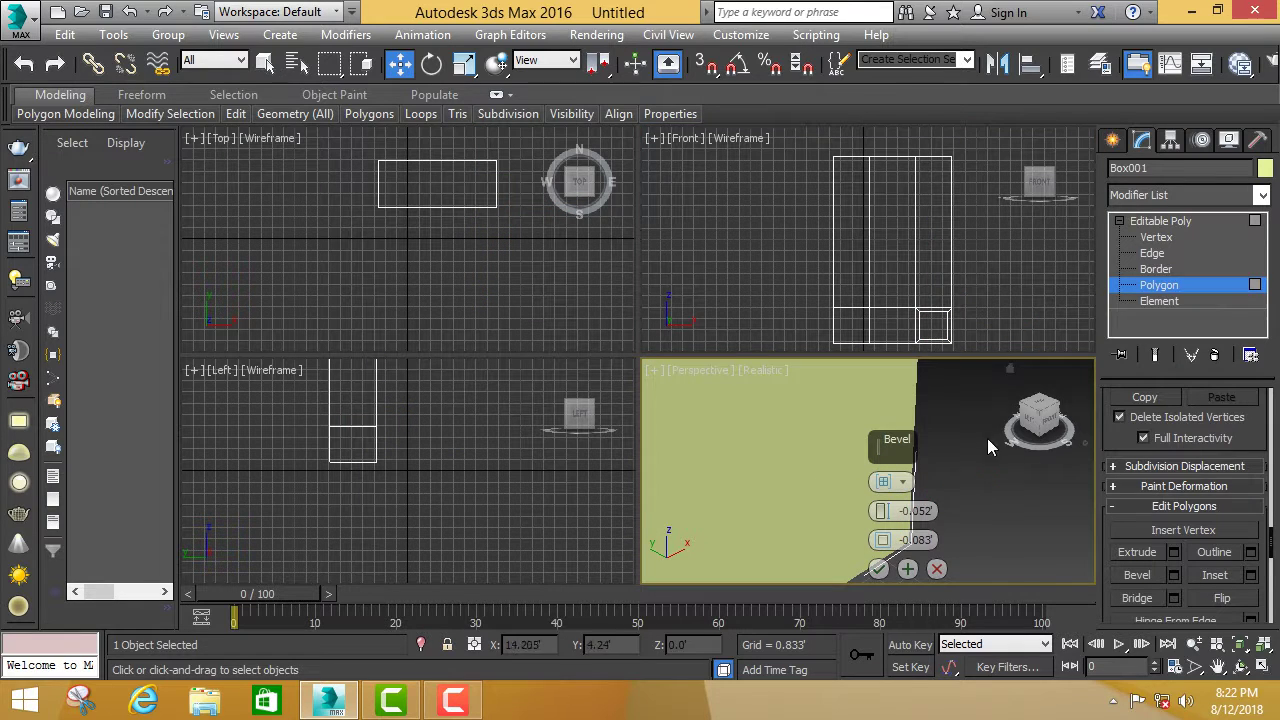
{"action": "left_click", "coordinate": [879, 574]}
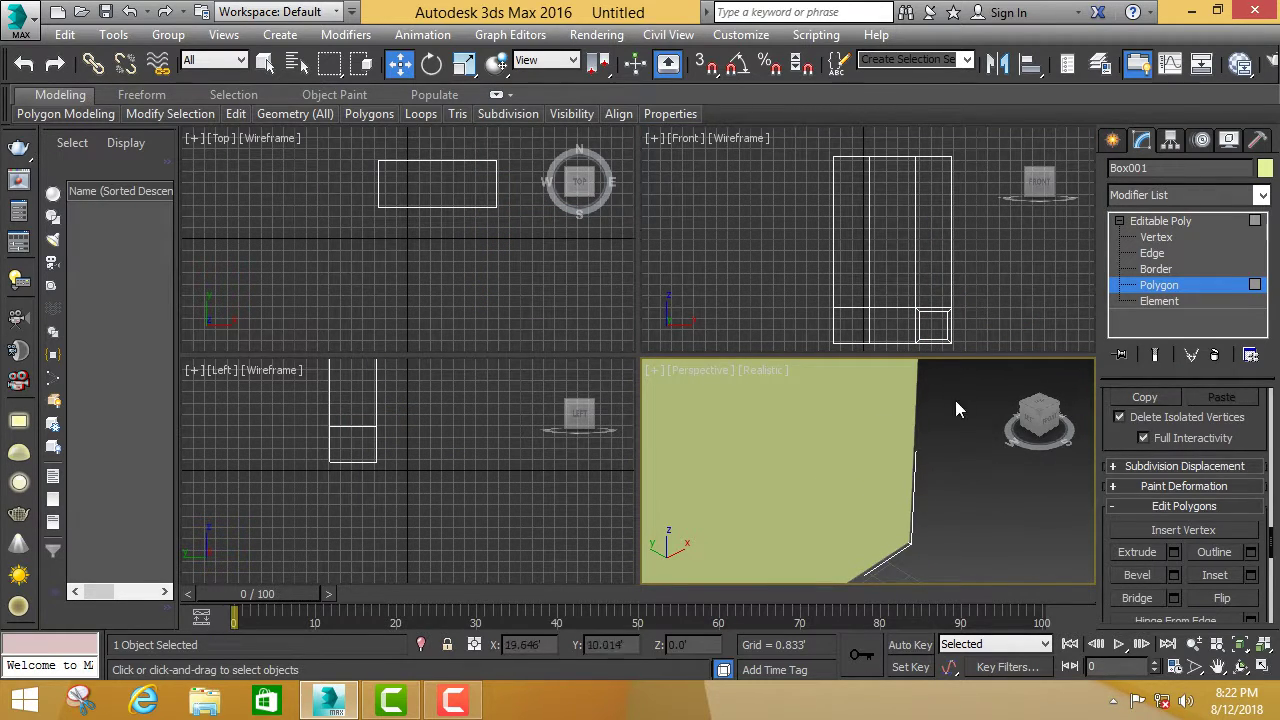
{"action": "left_click", "coordinate": [897, 471]}
Reselect the bevelled lower-right panel and inset it by 0.376'.
{"action": "left_click", "coordinate": [941, 511]}
{"action": "left_click", "coordinate": [933, 325]}
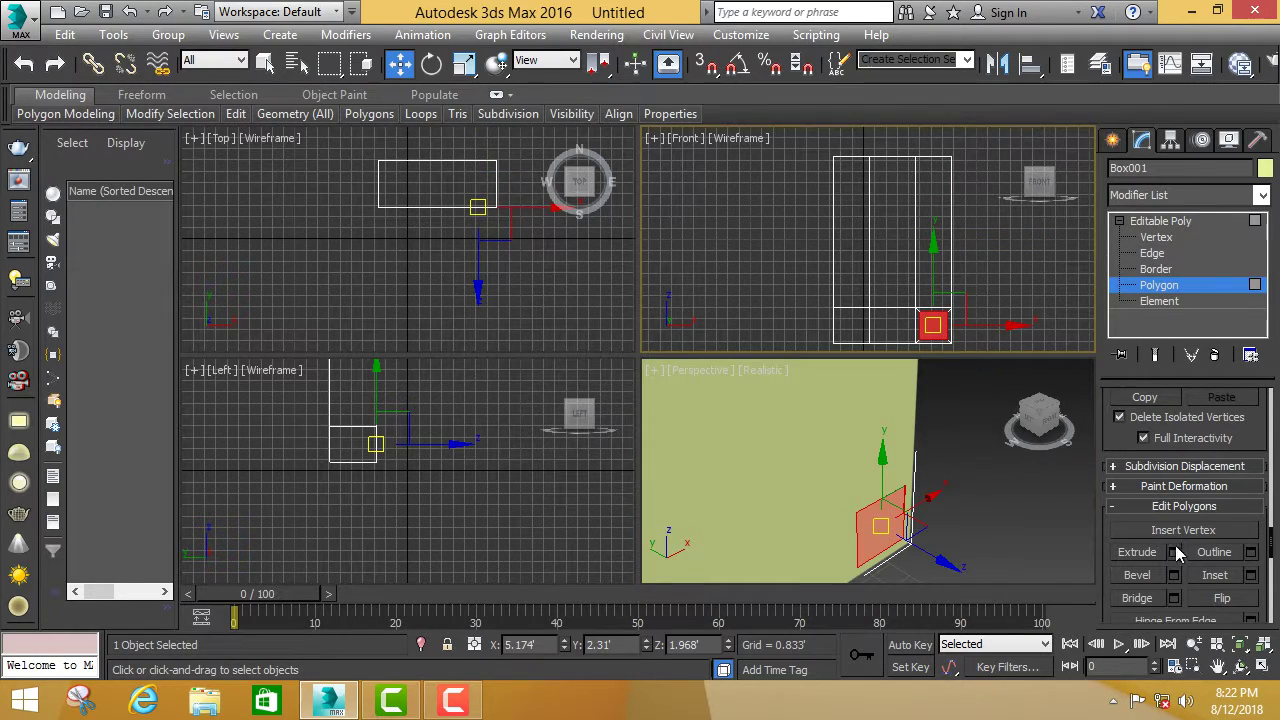
{"action": "left_click", "coordinate": [1253, 578]}
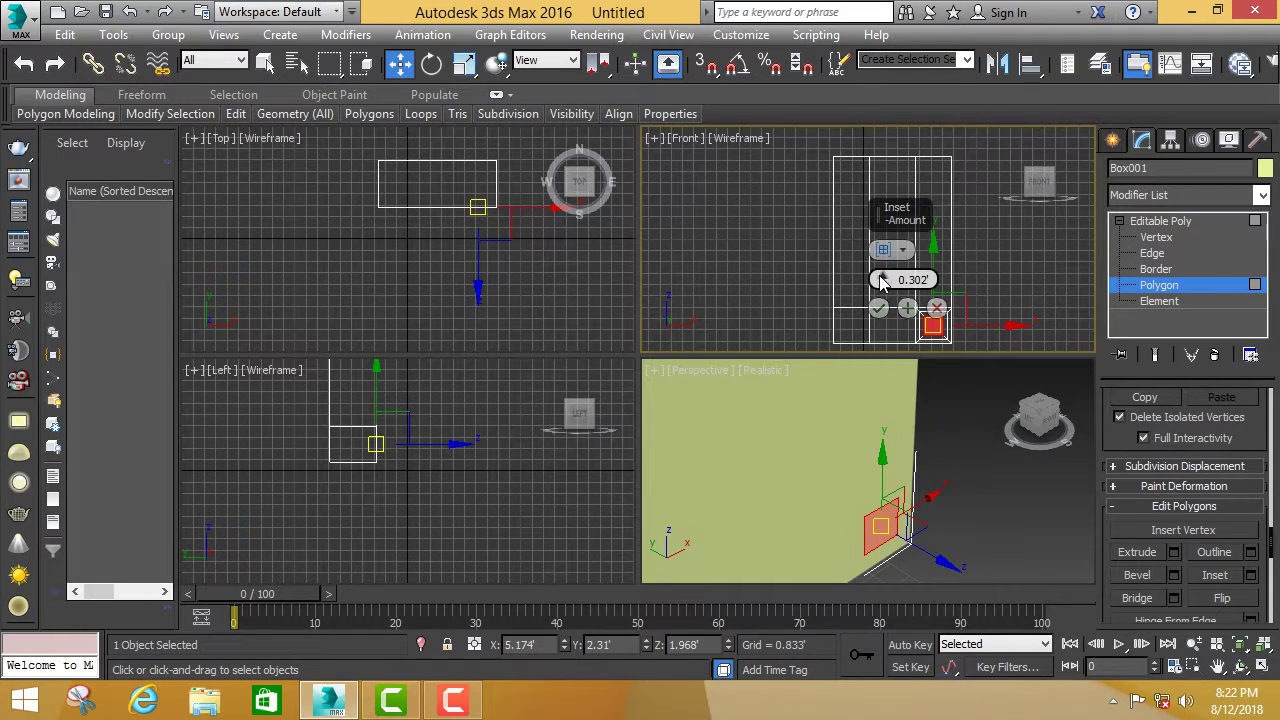
{"action": "left_click_drag", "start_coordinate": [883, 283], "coordinate": [883, 277]}
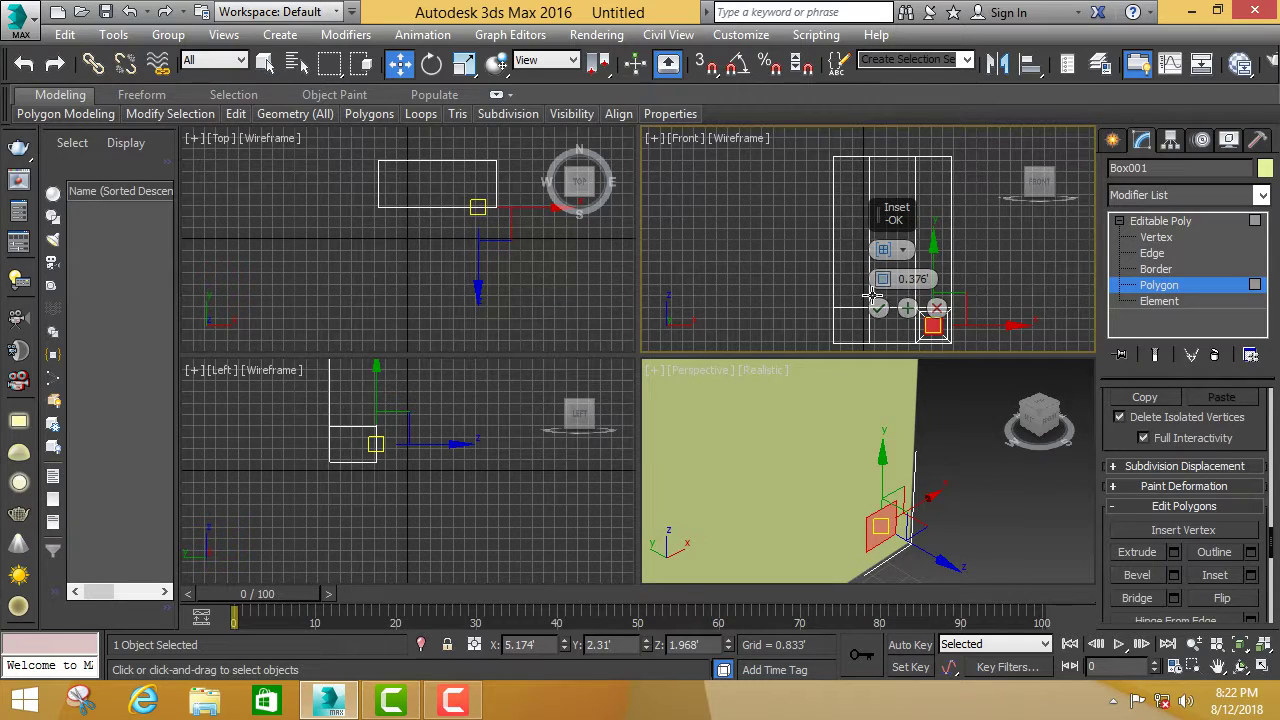
{"action": "left_click", "coordinate": [878, 307]}
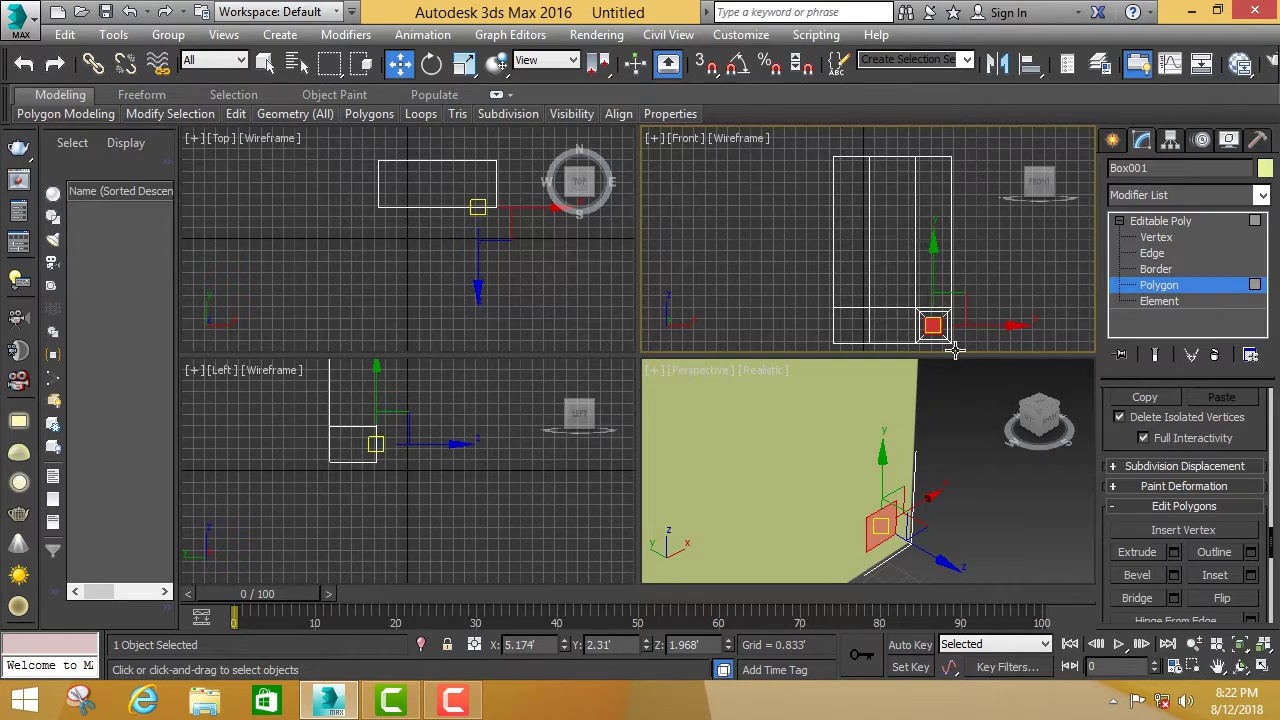
Extrude the inset centre polygon outward with a height of about 0.066'.
{"action": "left_click", "coordinate": [1175, 553]}
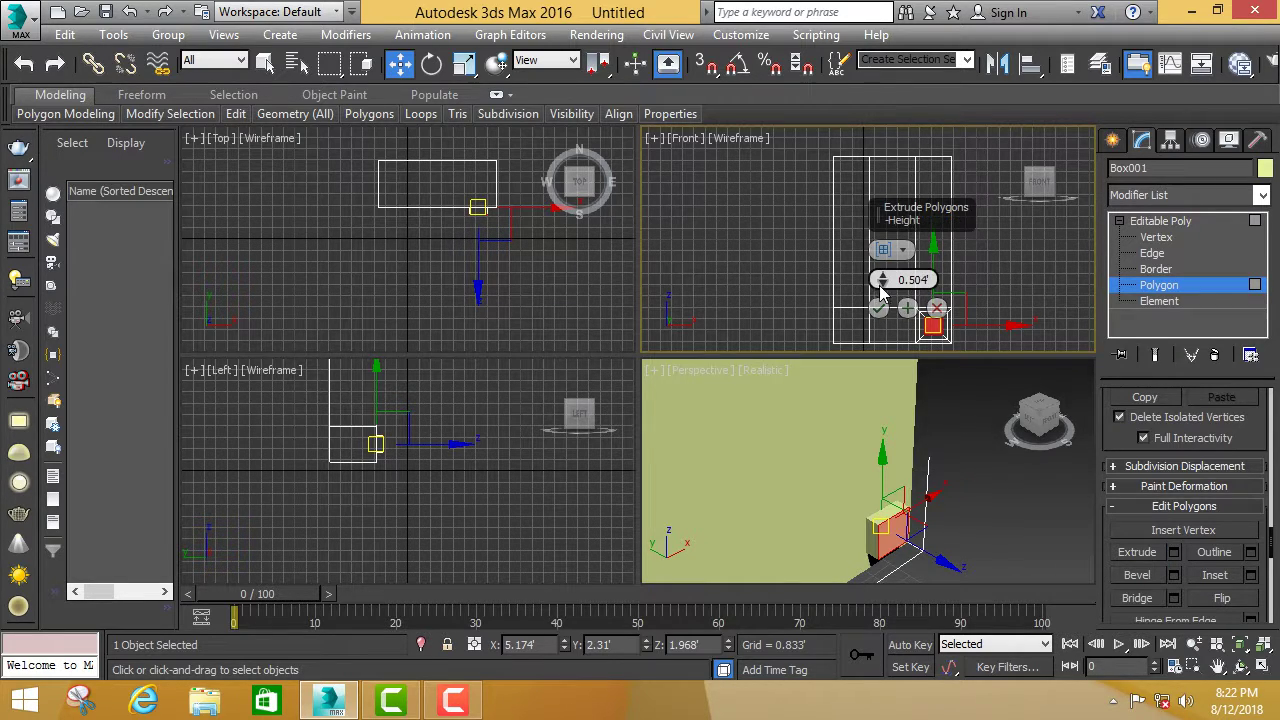
{"action": "left_click_drag", "start_coordinate": [880, 287], "coordinate": [878, 284]}
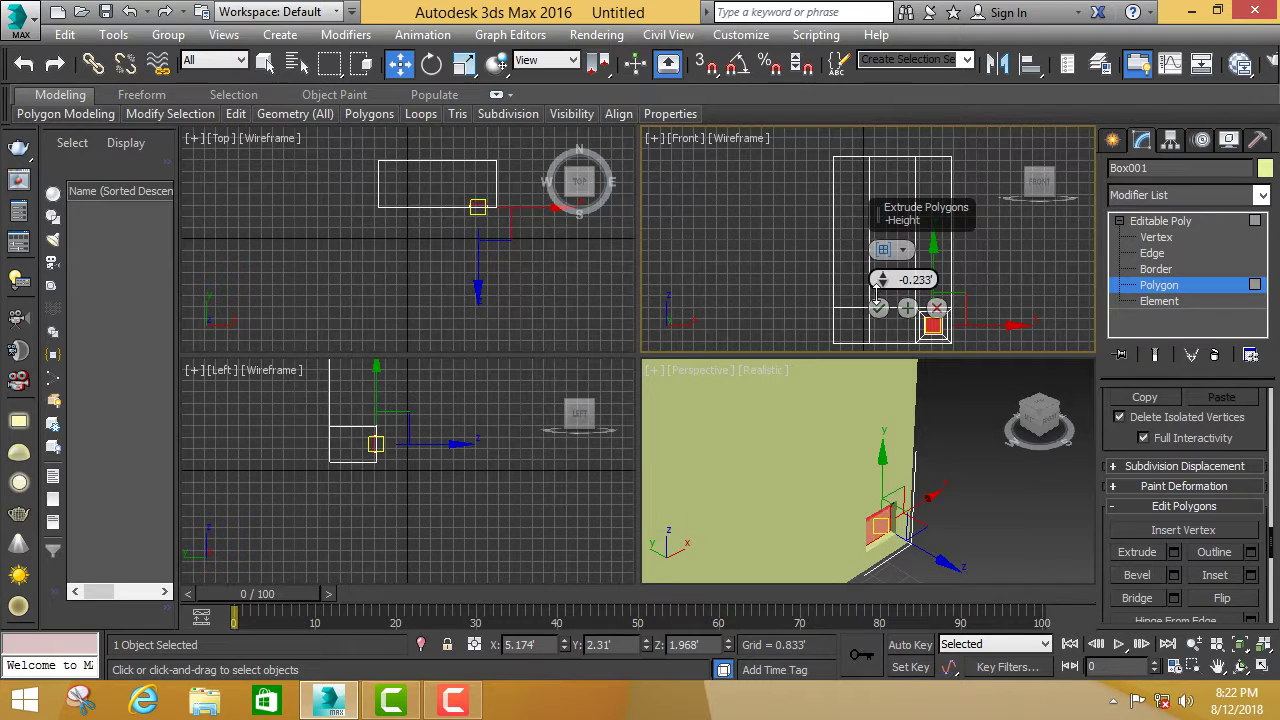
{"action": "left_click_drag", "start_coordinate": [879, 284], "coordinate": [879, 283]}
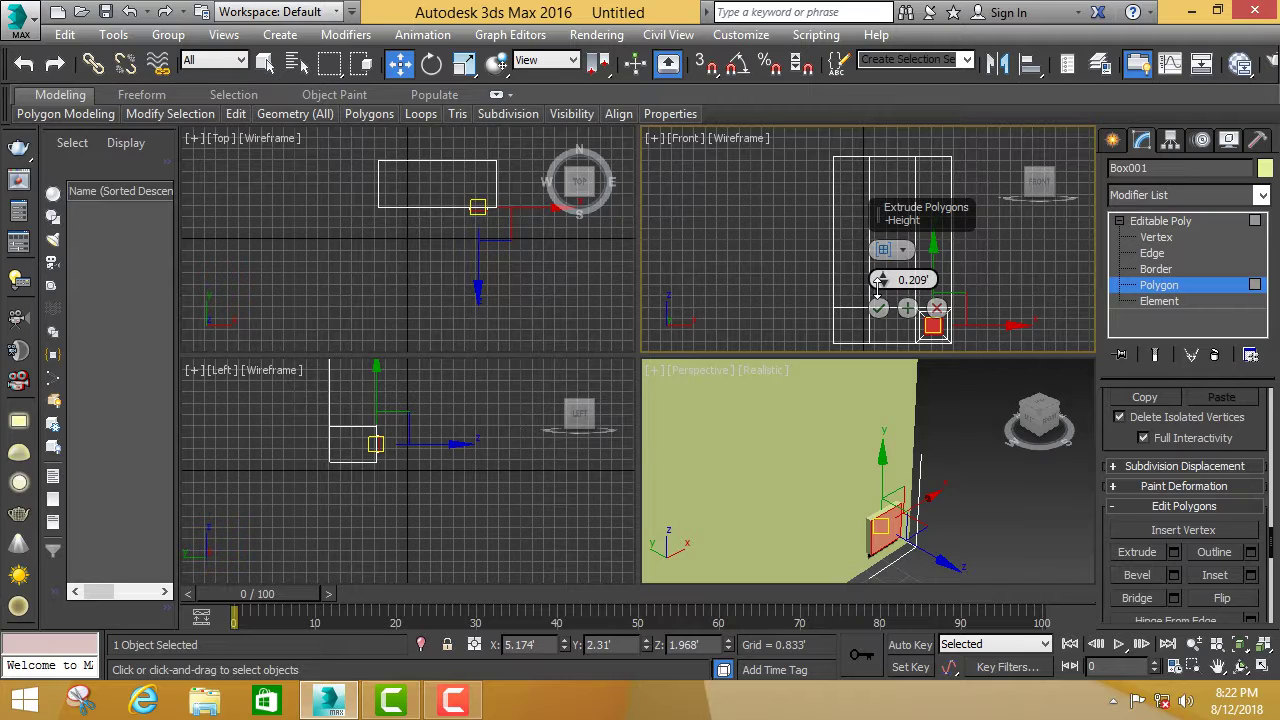
{"action": "left_click_drag", "start_coordinate": [879, 283], "coordinate": [879, 284]}
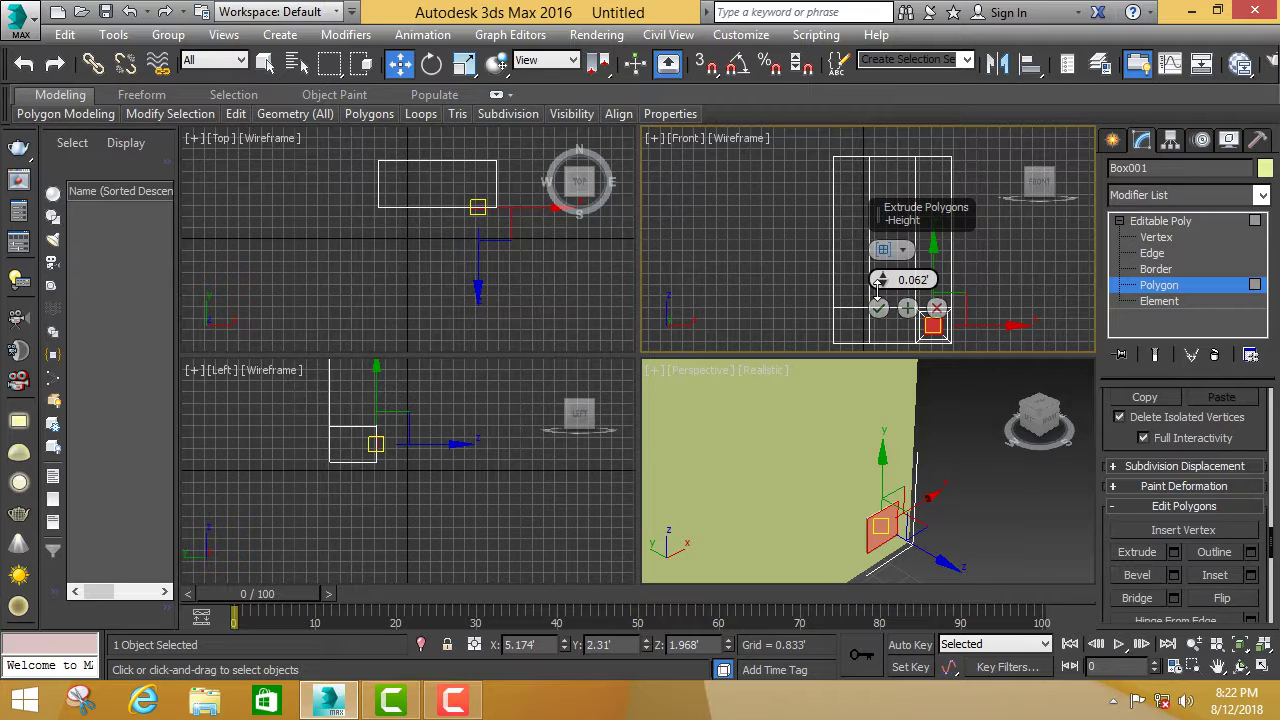
{"action": "left_click", "coordinate": [881, 276]}
{"action": "left_click_drag", "start_coordinate": [881, 281], "coordinate": [881, 279]}
{"action": "left_click_drag", "start_coordinate": [883, 279], "coordinate": [885, 276]}
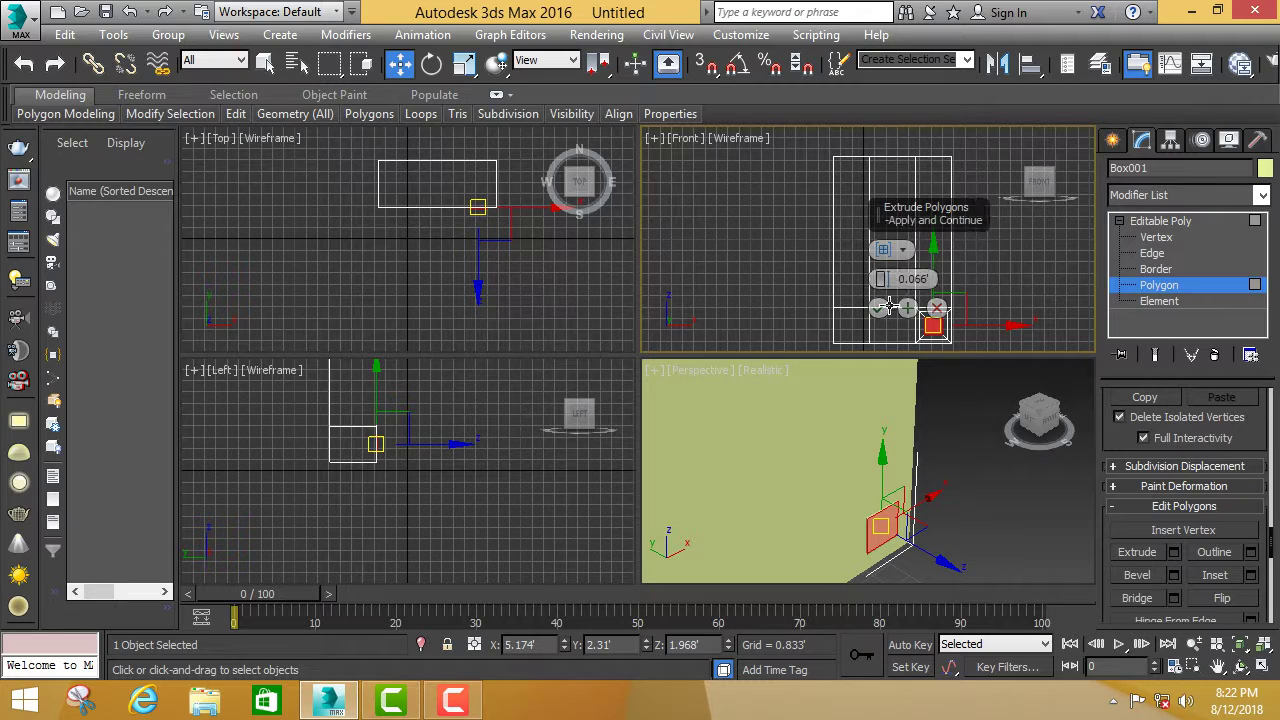
{"action": "left_click", "coordinate": [880, 307]}
Inset the middle lower front panel by 0.376' and bevel it slightly inward.
{"action": "middle_click_drag", "start_coordinate": [987, 453], "coordinate": [997, 477], "text": "alt"}
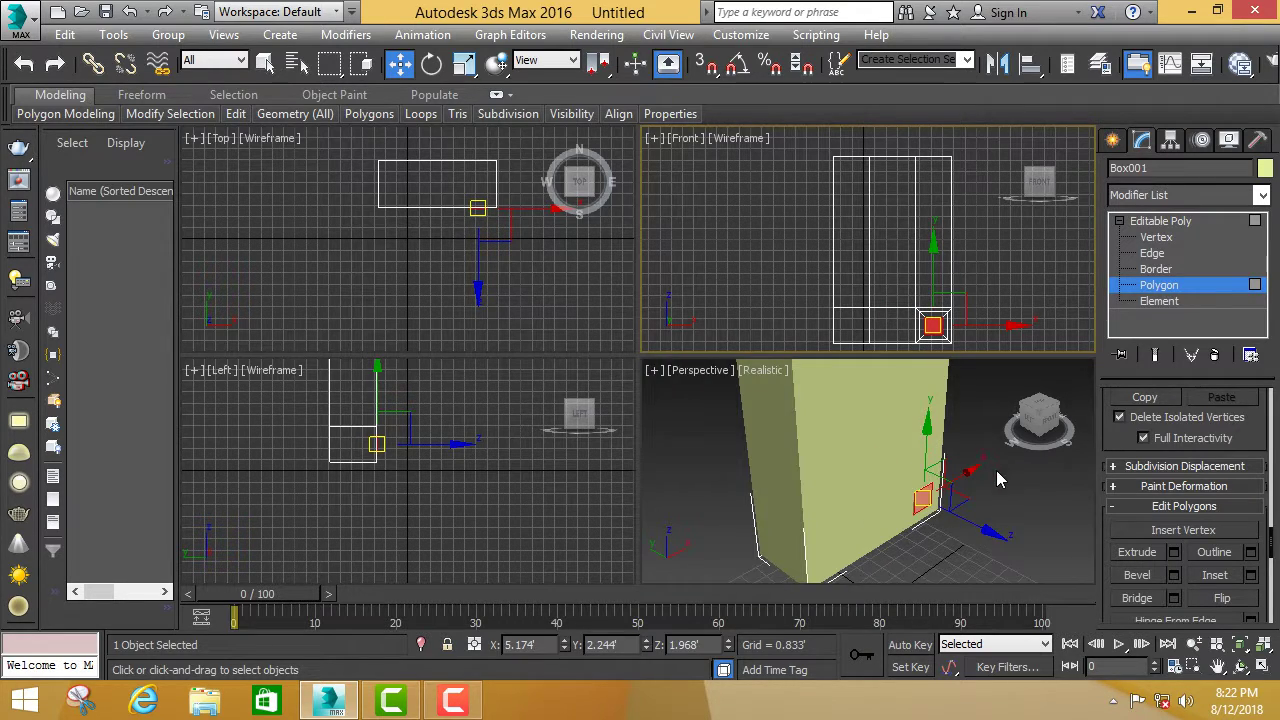
{"action": "left_click", "coordinate": [972, 517]}
{"action": "left_click", "coordinate": [886, 520]}
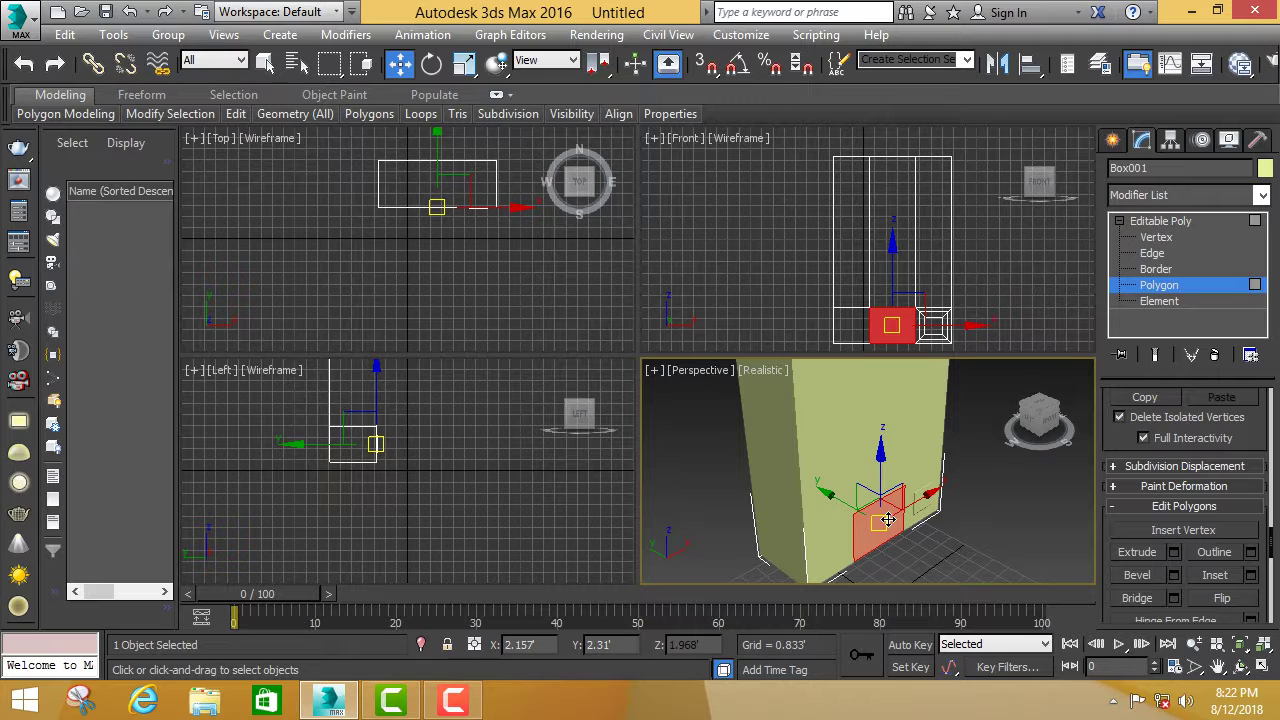
{"action": "left_click", "coordinate": [1251, 575]}
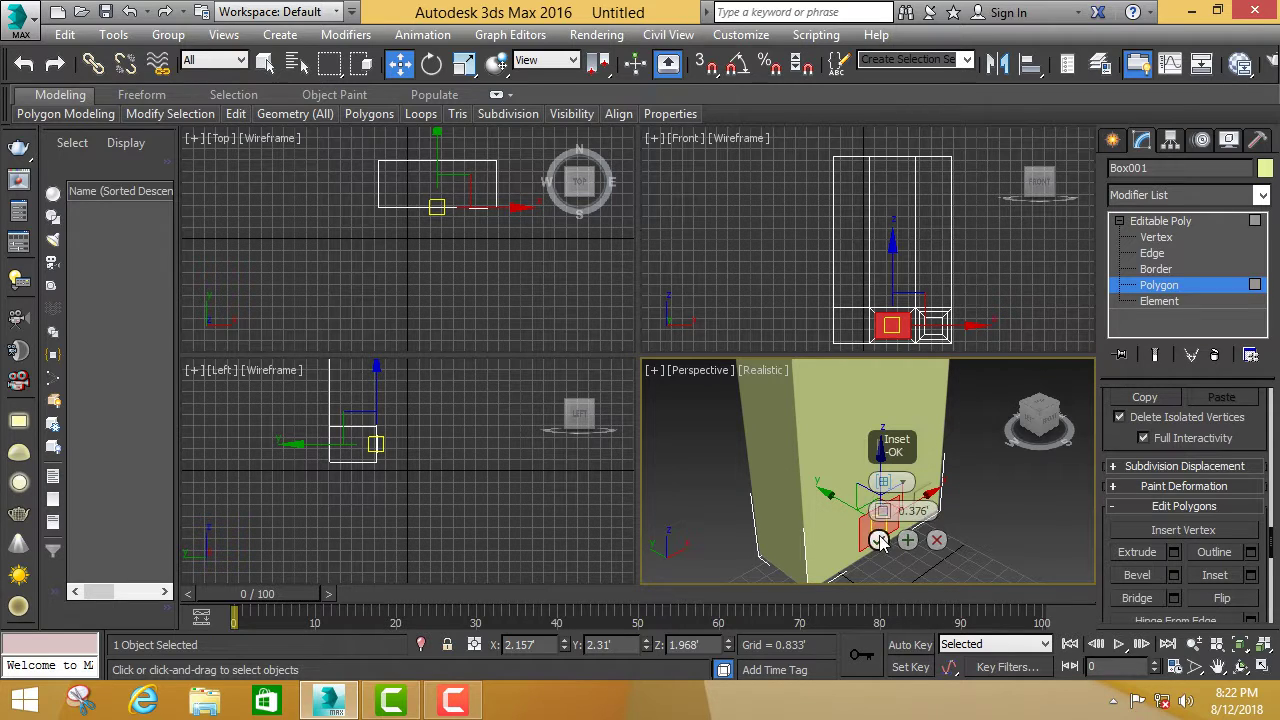
{"action": "left_click", "coordinate": [877, 540]}
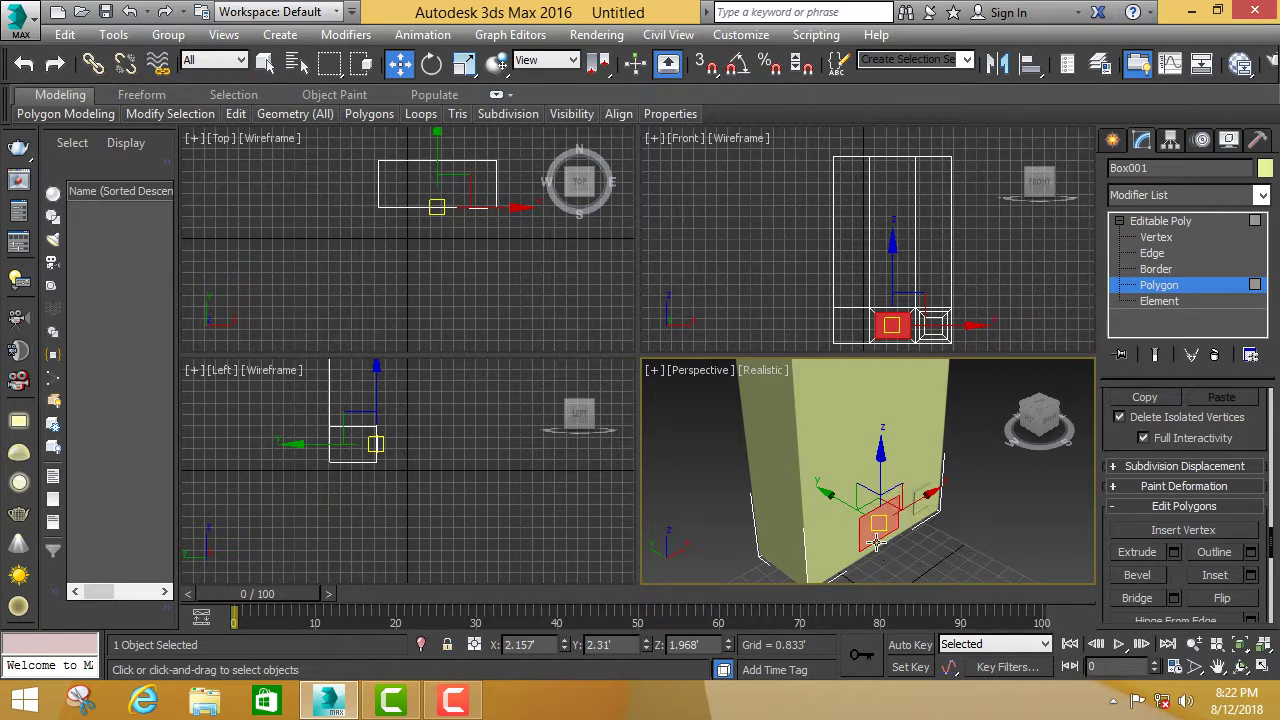
{"action": "left_click", "coordinate": [1175, 577]}
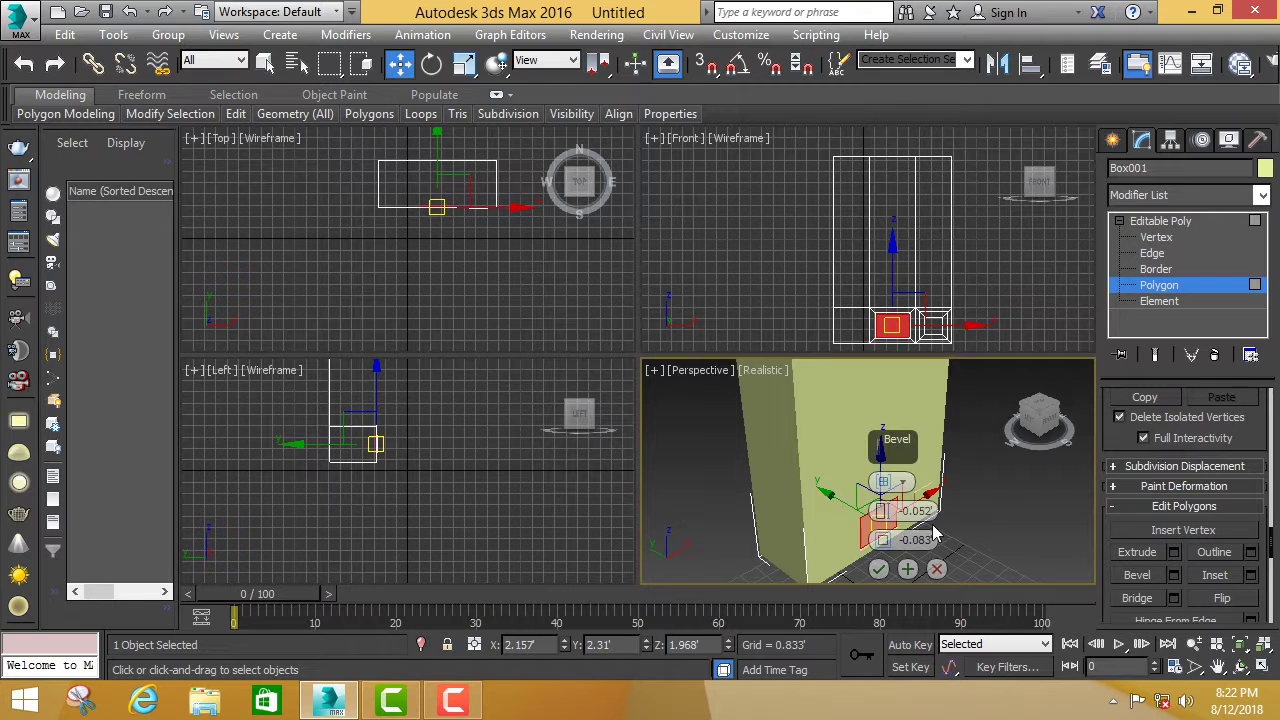
{"action": "left_click", "coordinate": [878, 566]}
Inset the lower-left front panel by 0.376' and bevel it slightly inward.
{"action": "left_click", "coordinate": [830, 538]}
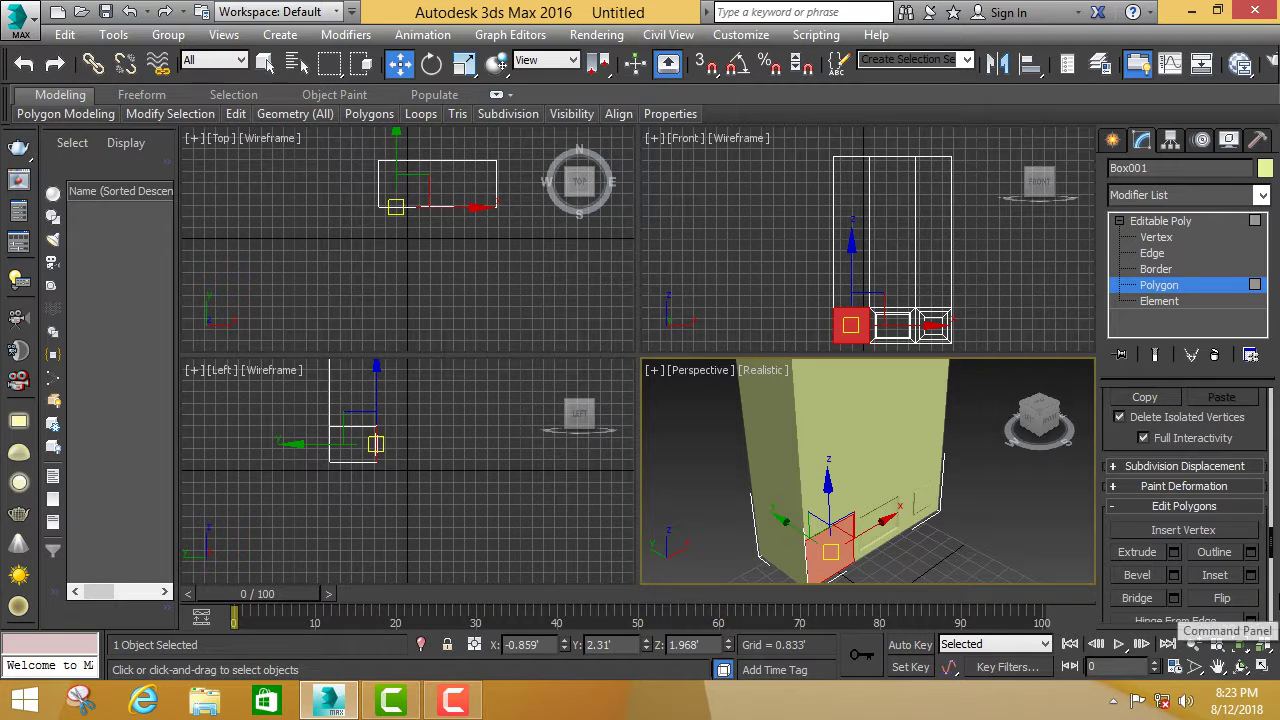
{"action": "left_click", "coordinate": [1250, 576]}
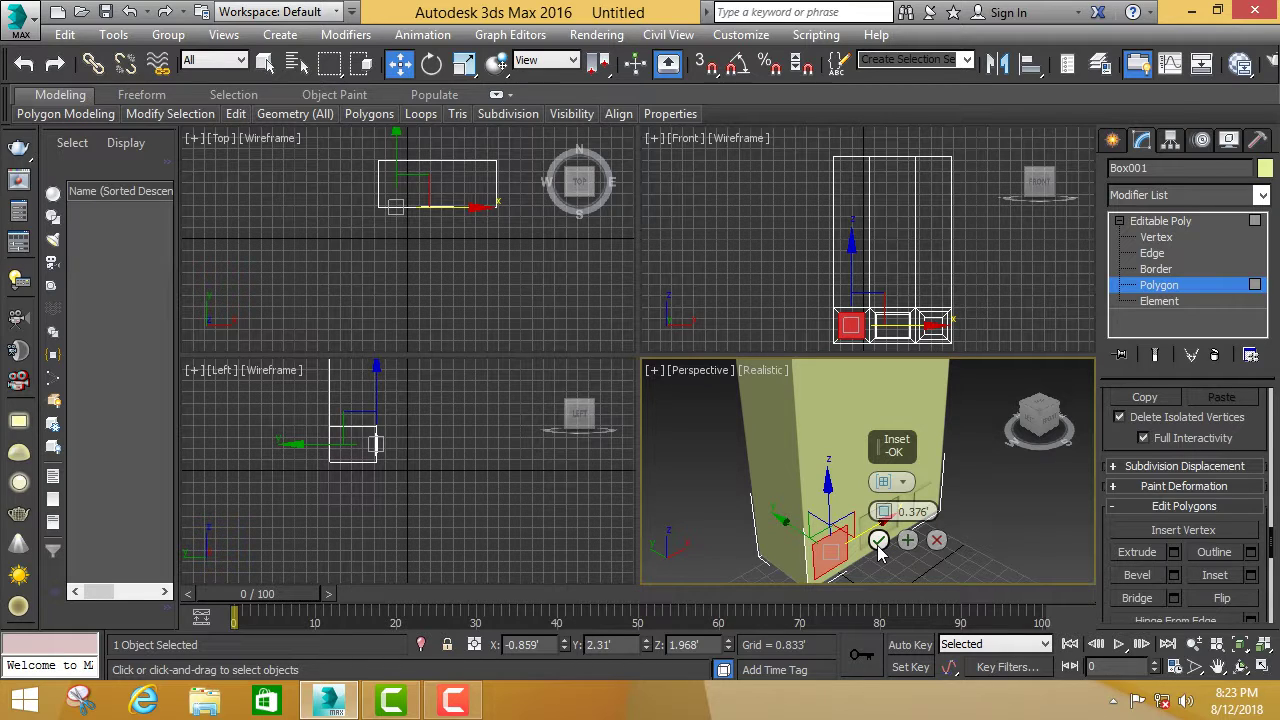
{"action": "left_click", "coordinate": [879, 541]}
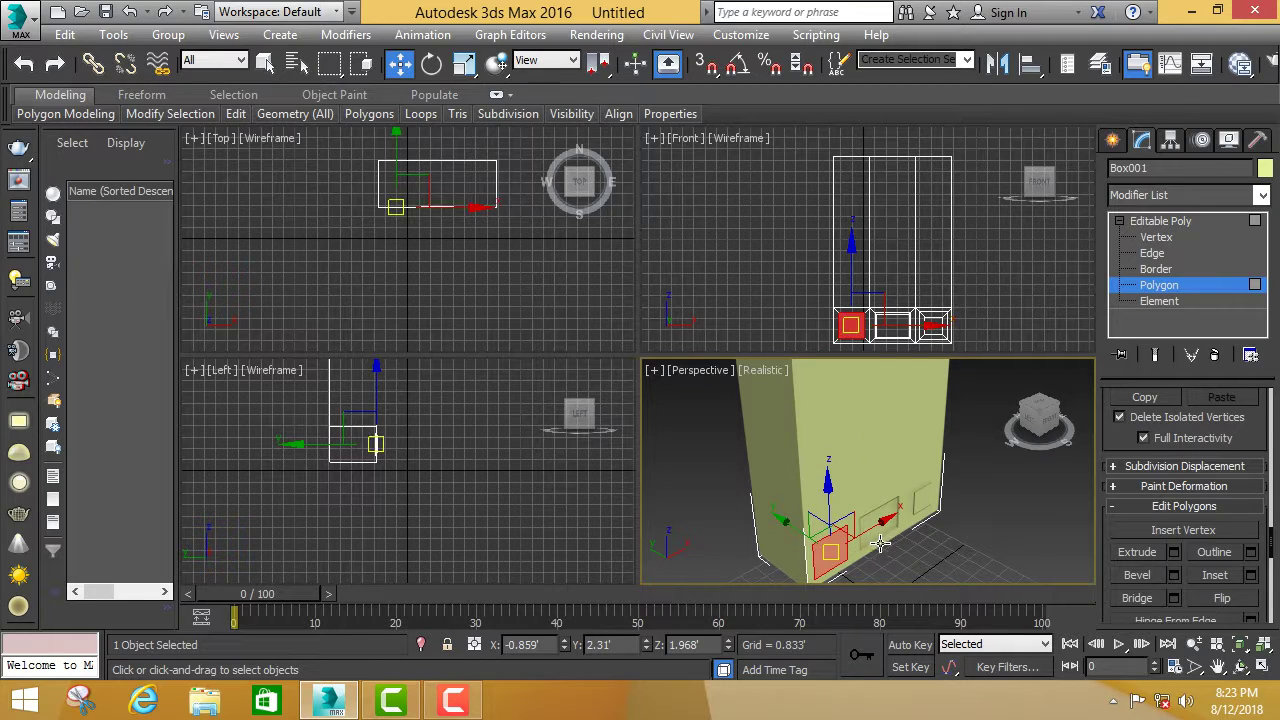
{"action": "left_click", "coordinate": [1174, 575]}
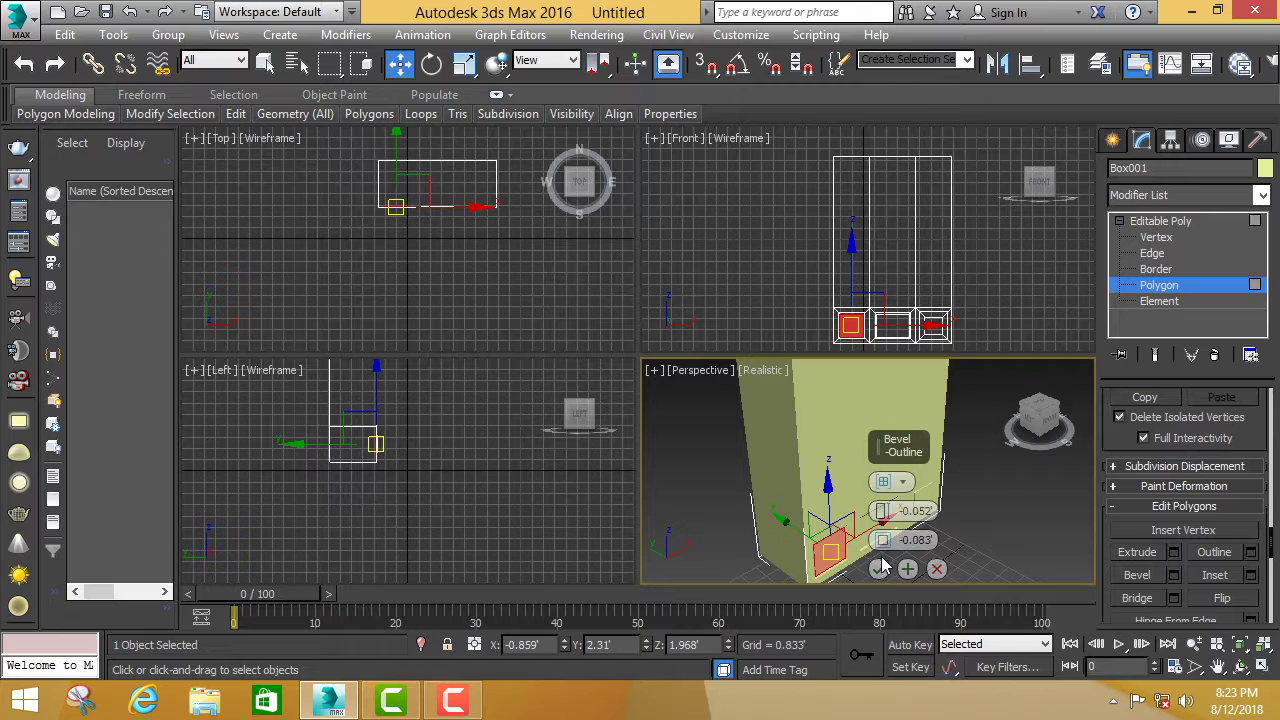
{"action": "left_click", "coordinate": [886, 562]}
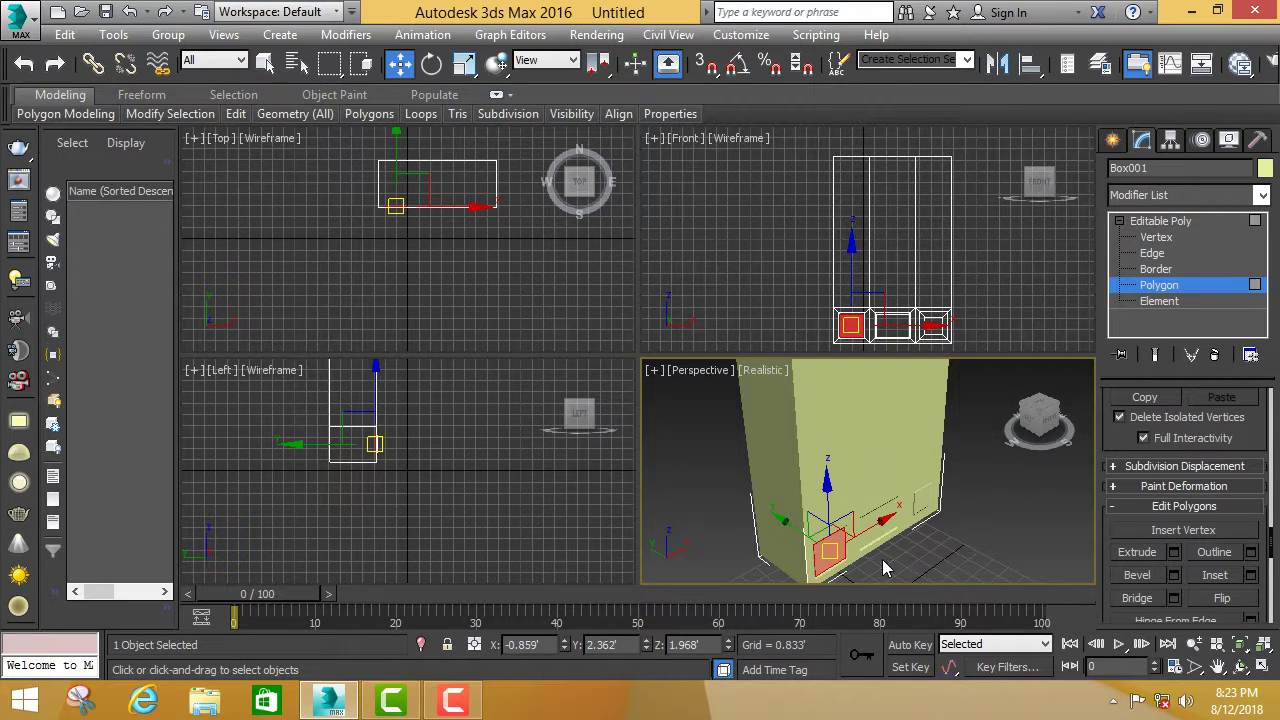
{"action": "left_click", "coordinate": [1003, 520]}
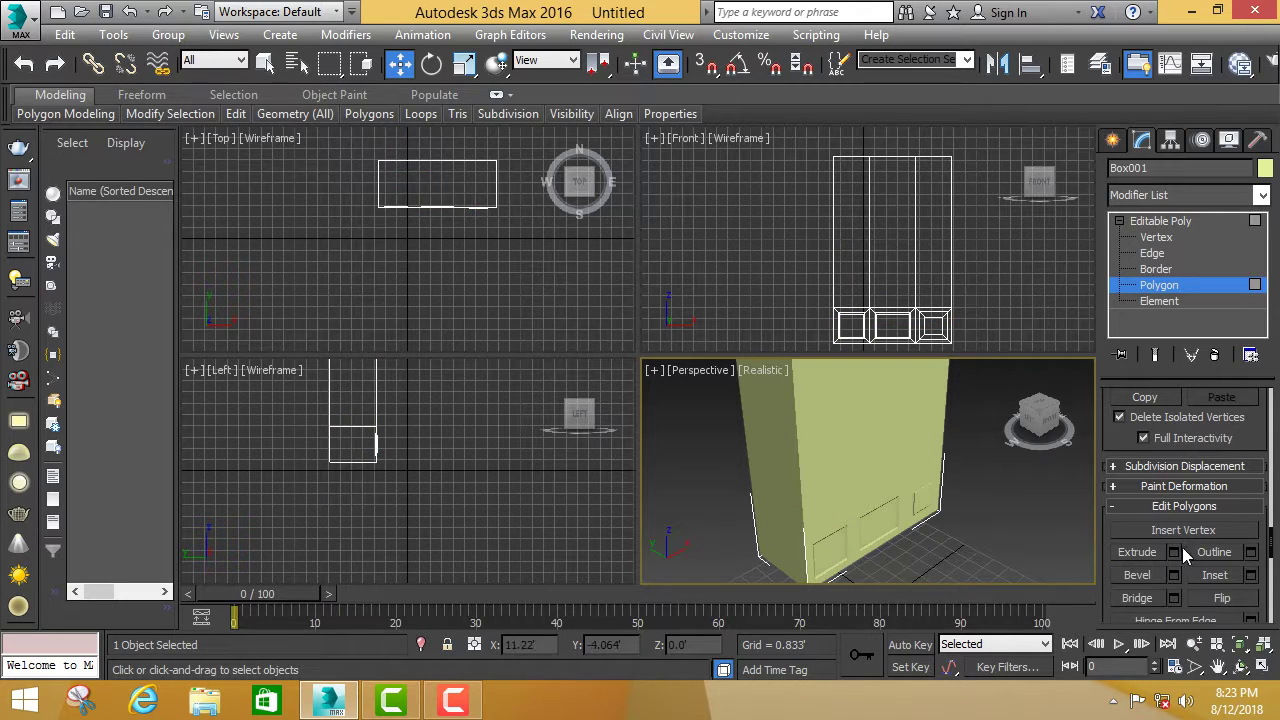
{"action": "left_click", "coordinate": [892, 514]}
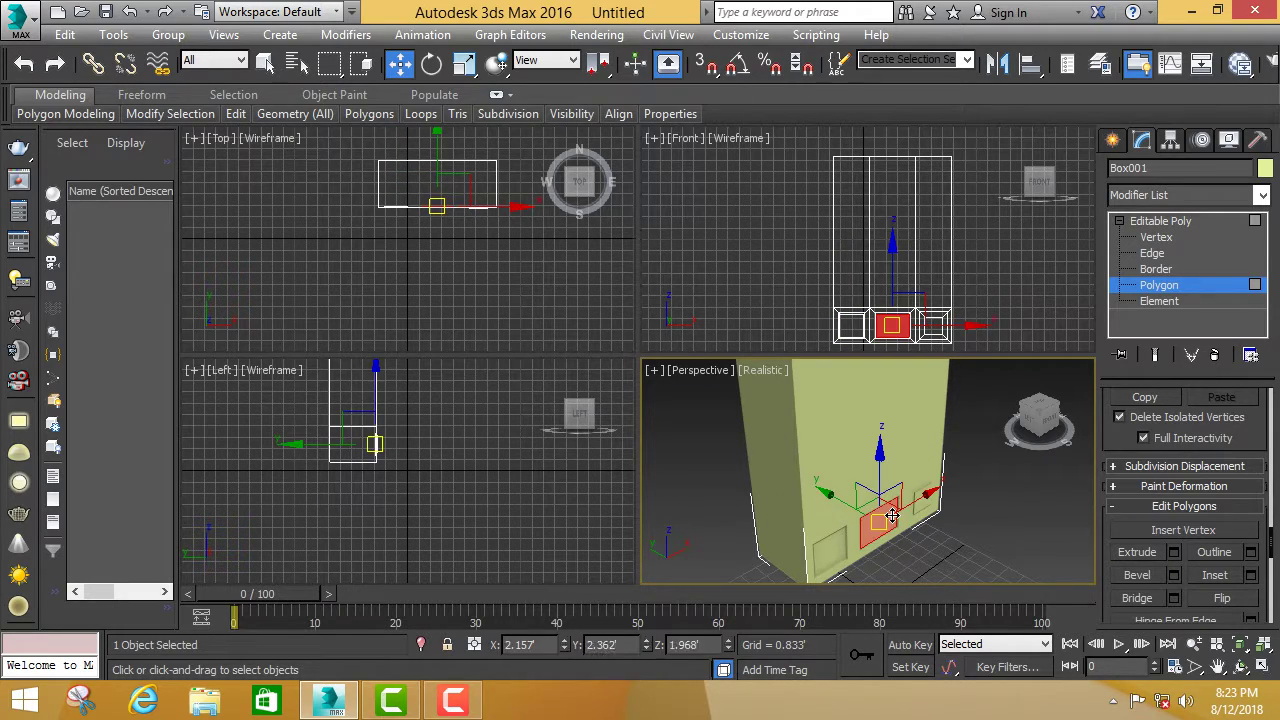
Inset the middle panel's inner face again and extrude it inward.
{"action": "left_click", "coordinate": [1251, 575]}
{"action": "left_click", "coordinate": [884, 542]}
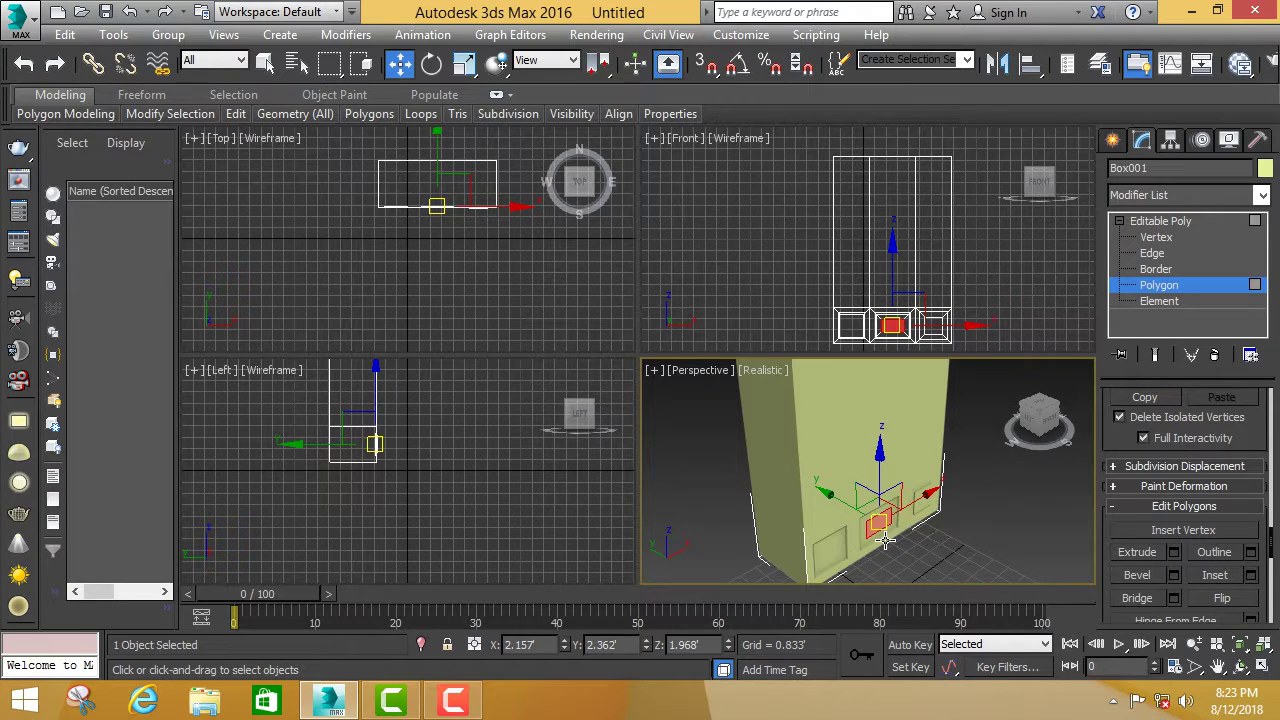
{"action": "left_click", "coordinate": [1175, 553]}
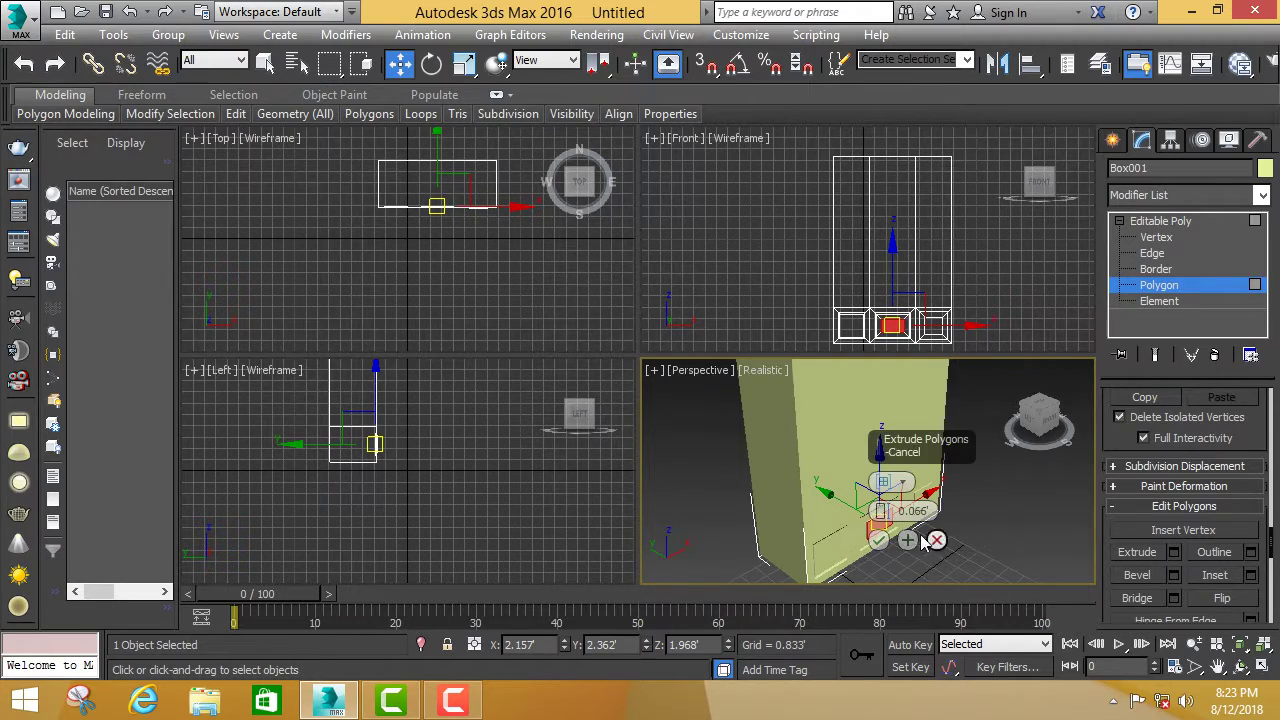
{"action": "left_click", "coordinate": [876, 540]}
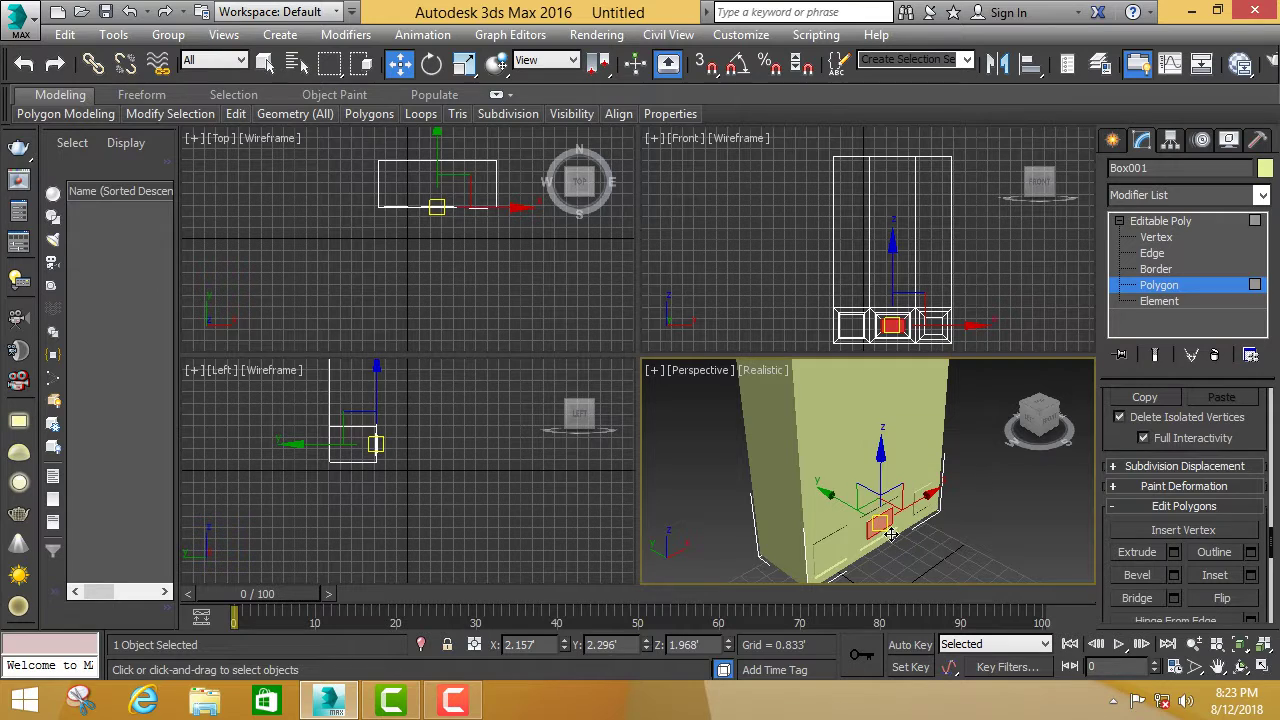
{"action": "left_click", "coordinate": [951, 524]}
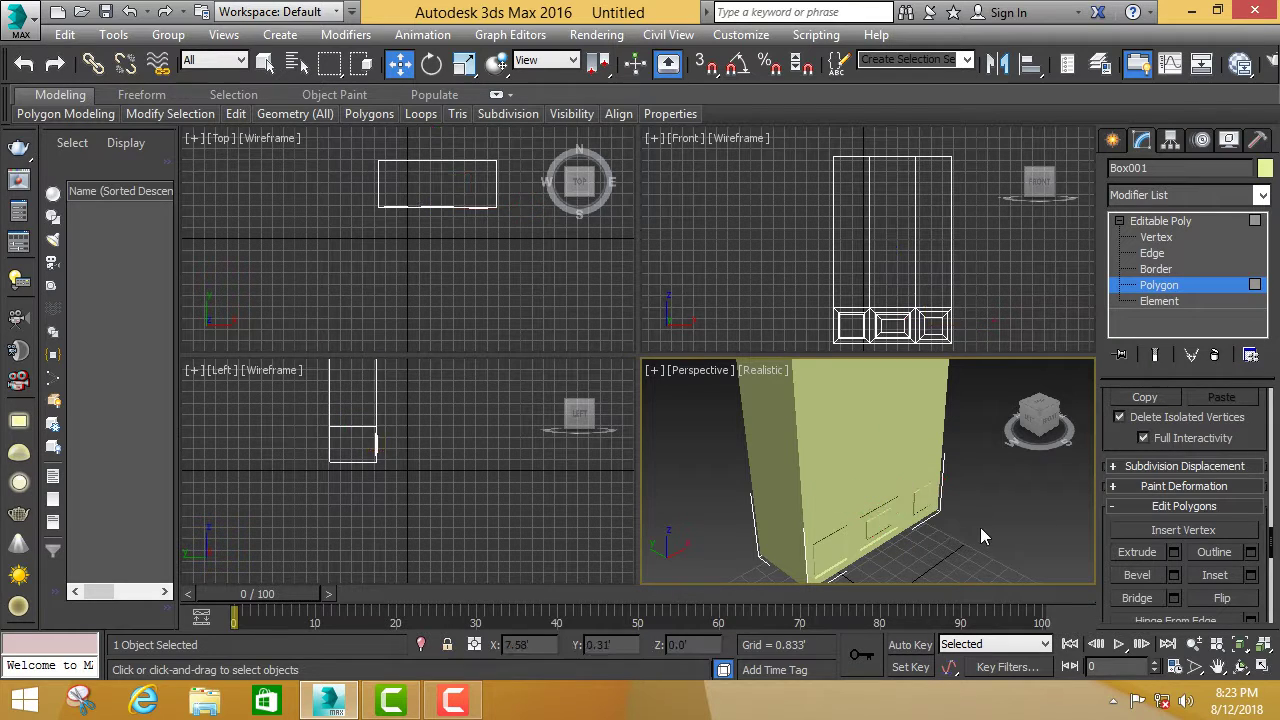
Give the lower-left panel a second 0.376' inset and extrude it, then select the lower-right panel.
{"action": "left_click", "coordinate": [843, 541]}
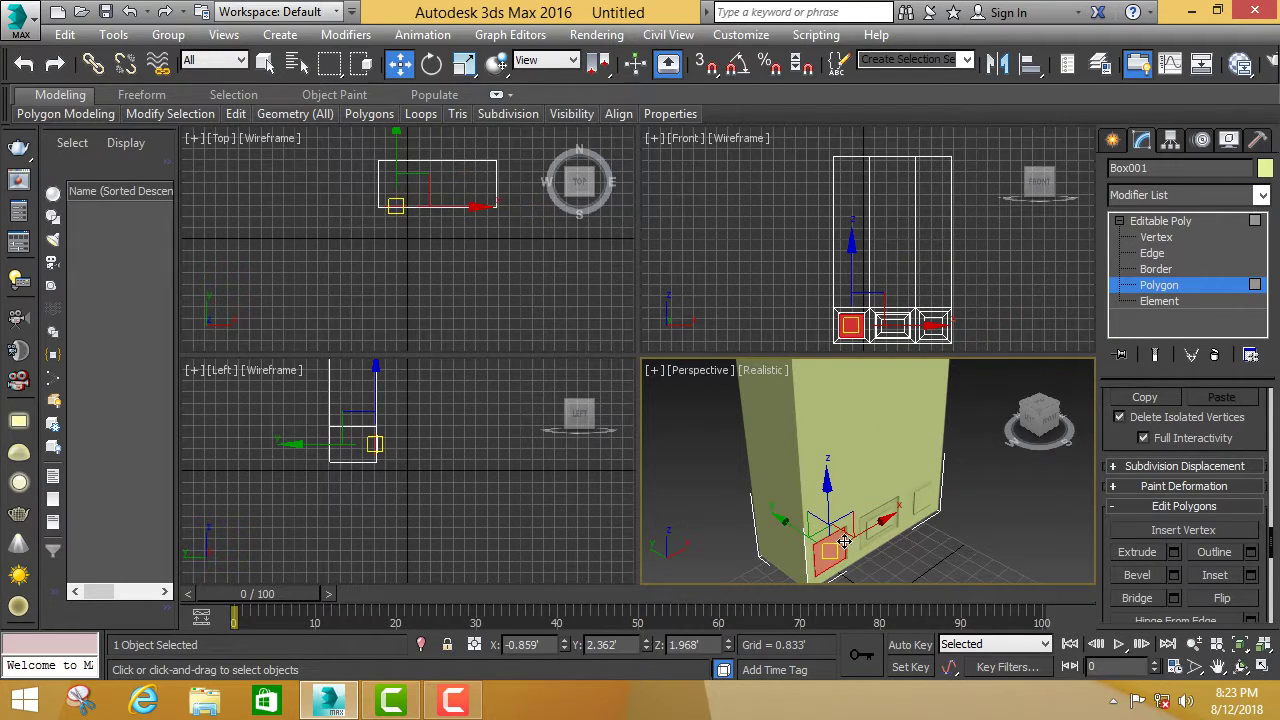
{"action": "left_click", "coordinate": [1251, 575]}
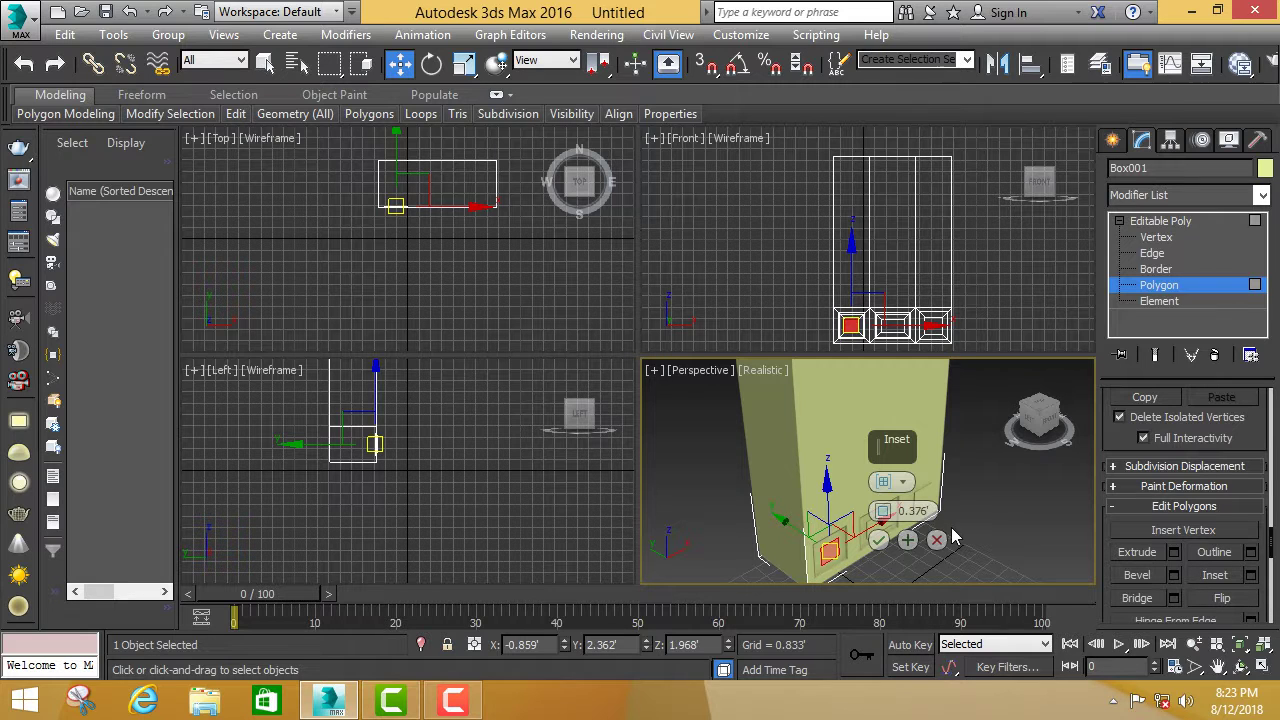
{"action": "left_click", "coordinate": [878, 540]}
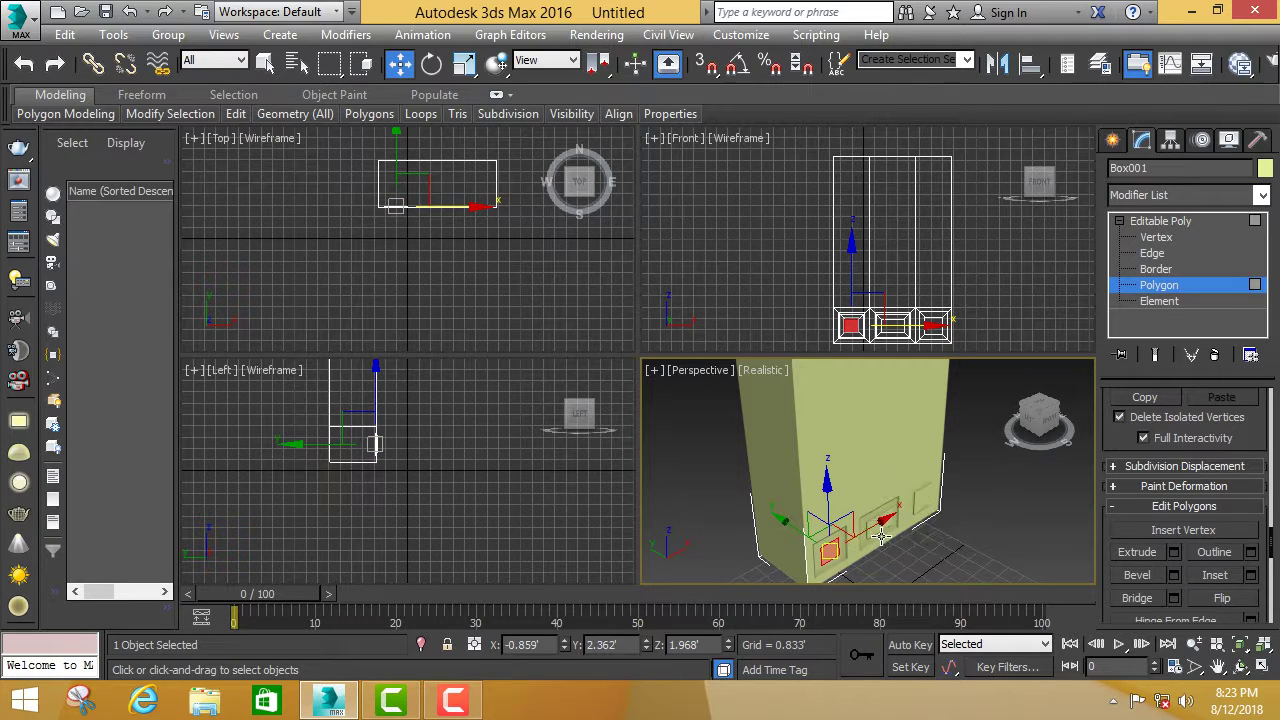
{"action": "left_click", "coordinate": [1173, 552]}
{"action": "left_click", "coordinate": [878, 536]}
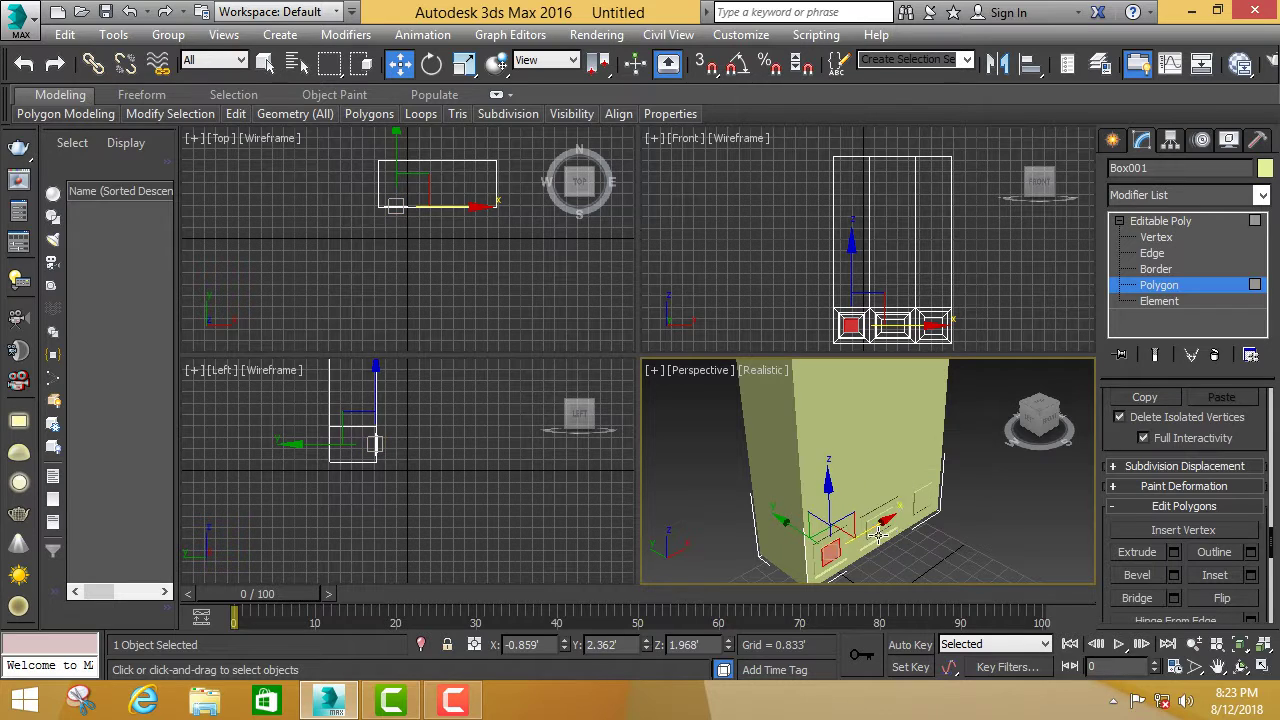
{"action": "left_click", "coordinate": [938, 543]}
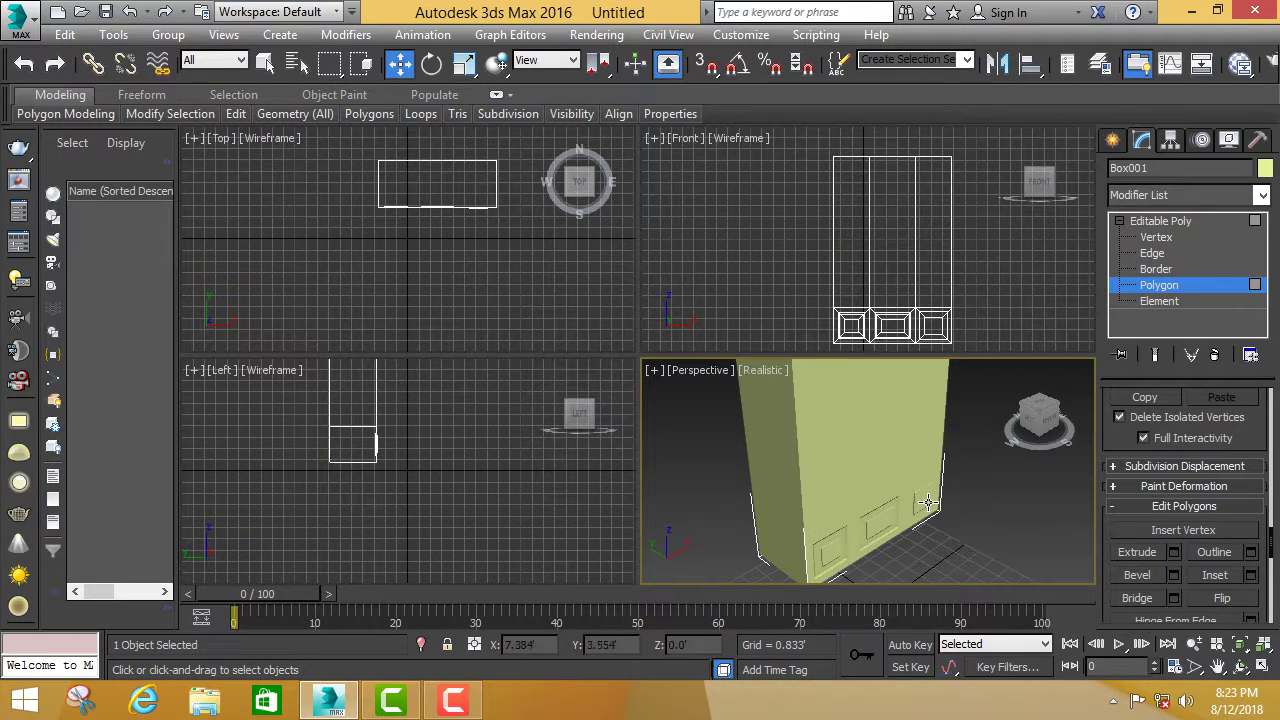
{"action": "left_click", "coordinate": [925, 500]}
{"action": "scroll", "coordinate": [957, 495], "scroll_direction": "up", "scroll_amount": 2}
Undo an accidental move, then bevel the lower-right panel with height -0.052' and outline -0.083'.
{"action": "scroll", "coordinate": [956, 494], "scroll_direction": "up", "scroll_amount": 1}
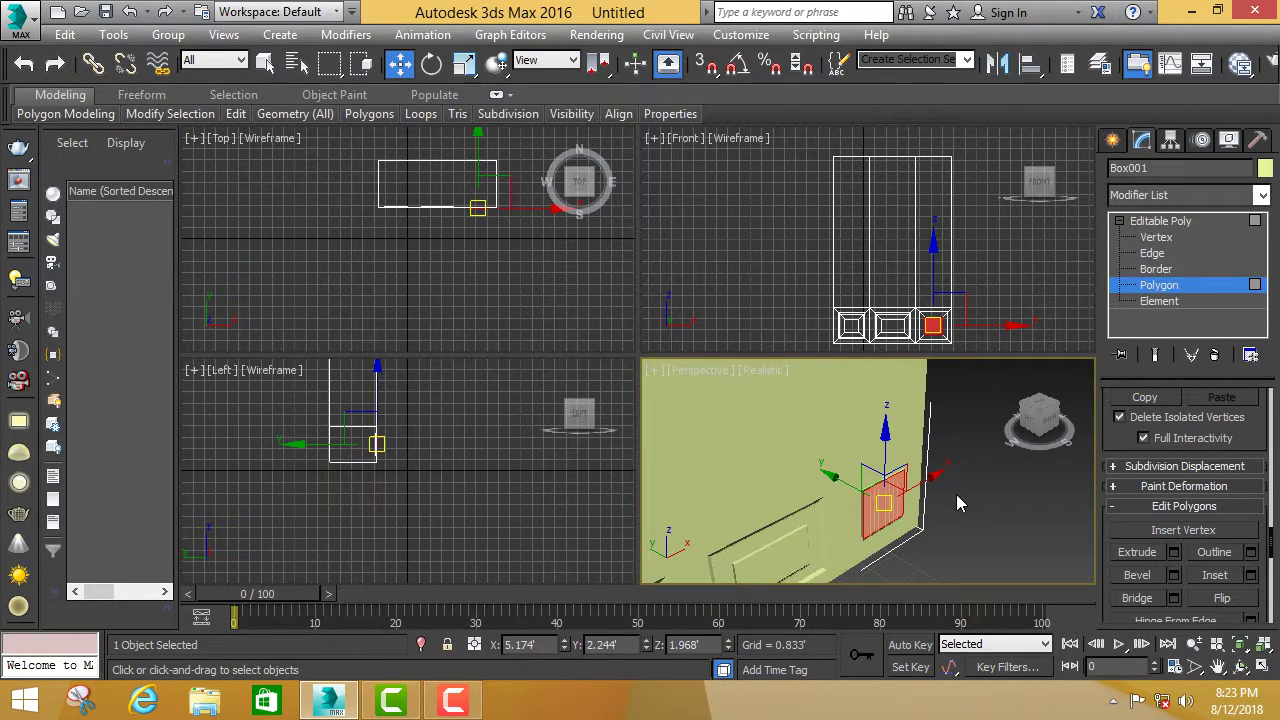
{"action": "scroll", "coordinate": [930, 500], "scroll_direction": "up", "scroll_amount": 1}
{"action": "mouse_move", "coordinate": [831, 533]}
{"action": "left_mouse_down"}
{"action": "mouse_move", "coordinate": [850, 500]}
{"action": "mouse_move", "coordinate": [932, 497]}
{"action": "left_mouse_up"}
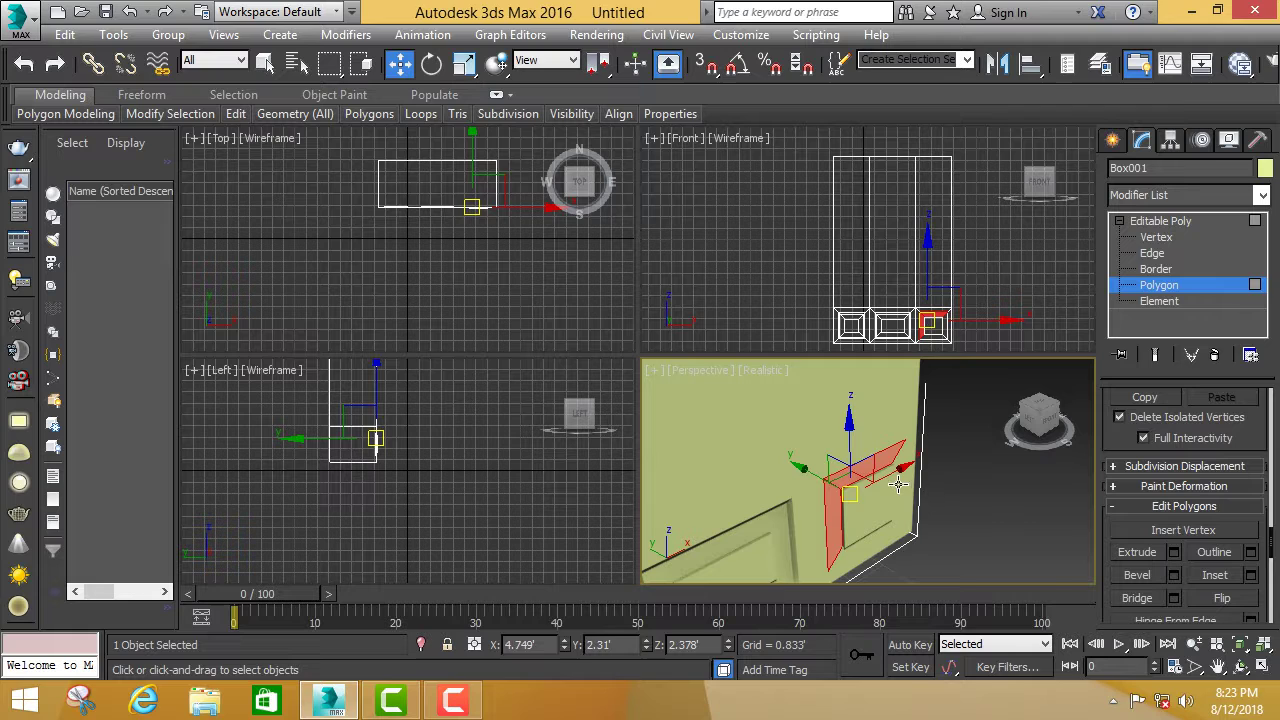
{"action": "key", "text": "ctrl+z"}
{"action": "key", "text": "ctrl+z"}
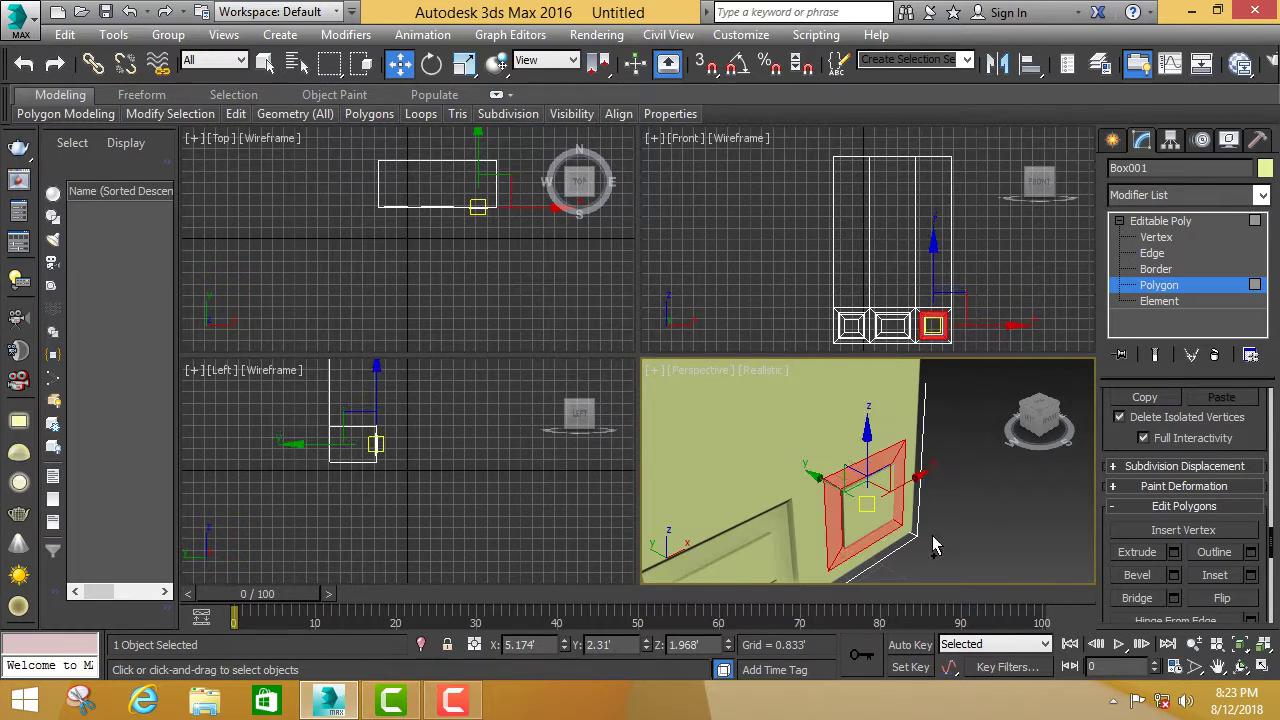
{"action": "left_click", "coordinate": [1173, 575]}
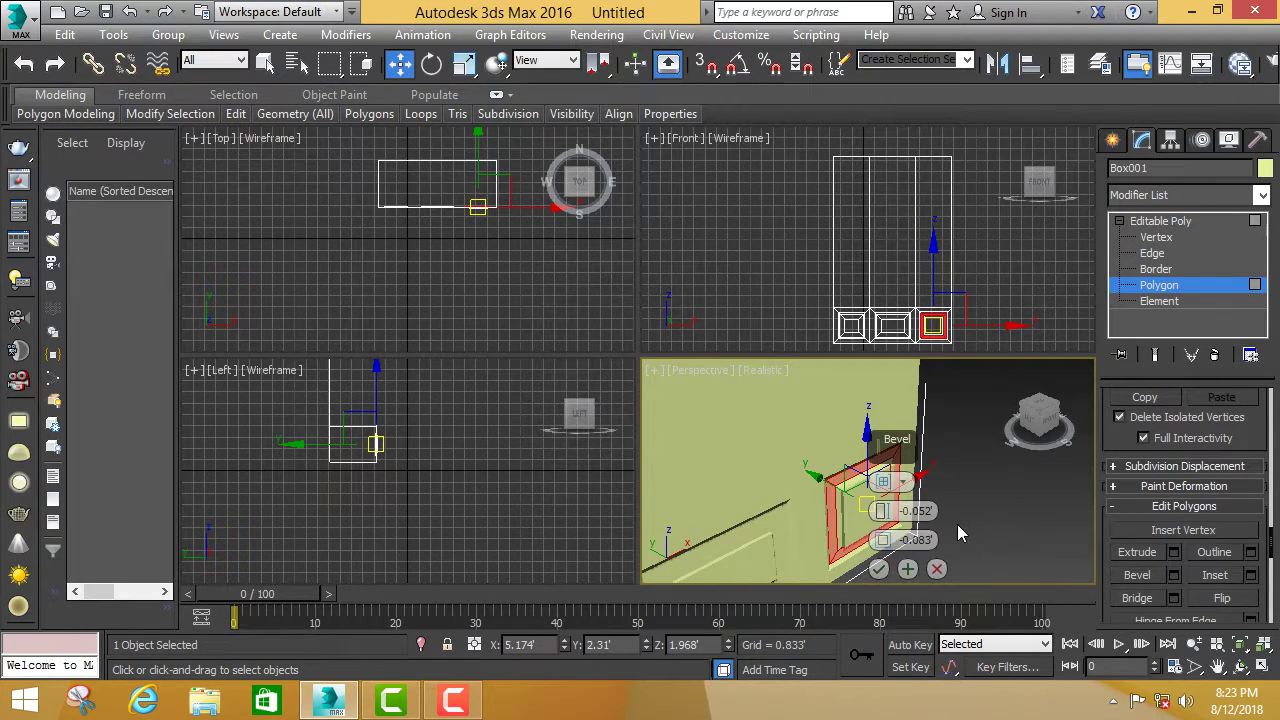
{"action": "left_click_drag", "start_coordinate": [882, 540], "coordinate": [882, 548]}
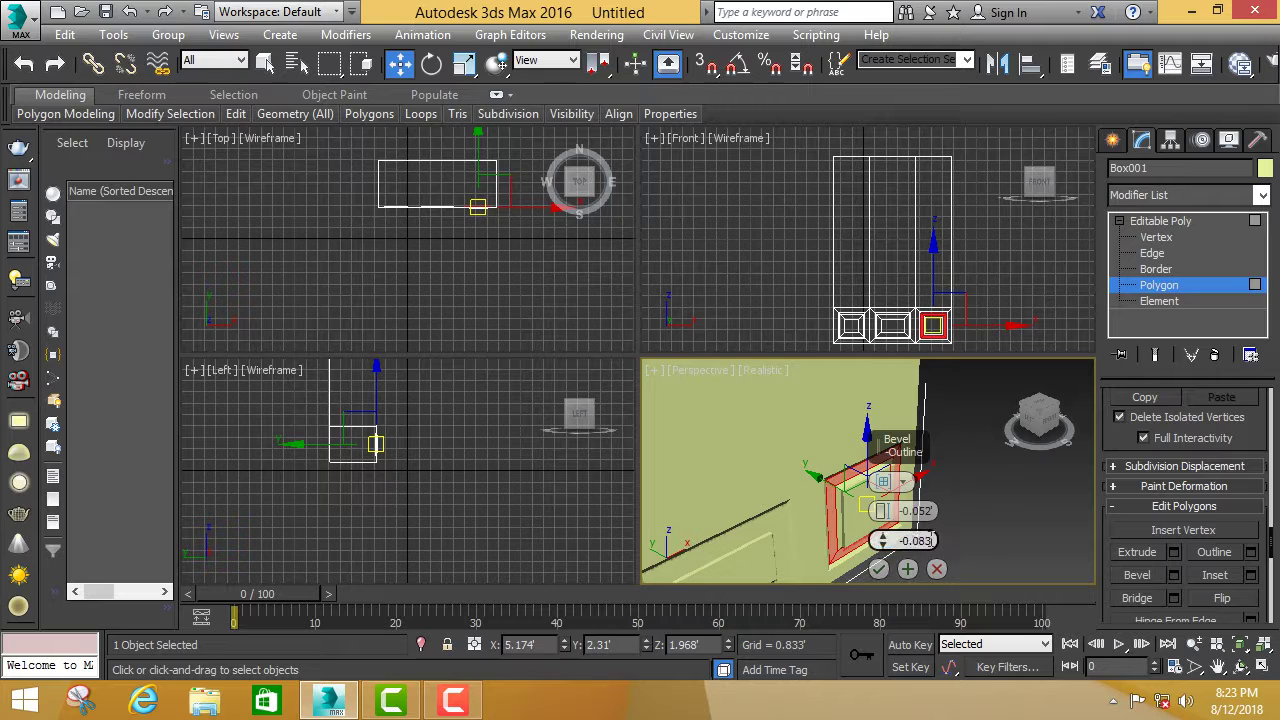
{"action": "left_click", "coordinate": [878, 568]}
{"action": "left_click", "coordinate": [970, 525]}
{"action": "mouse_move", "coordinate": [968, 520]}
{"action": "middle_mouse_down", "text": "alt"}
{"action": "mouse_move", "coordinate": [977, 504]}
{"action": "mouse_move", "coordinate": [938, 503]}
{"action": "mouse_move", "coordinate": [938, 471]}
{"action": "middle_mouse_up", "text": "alt"}
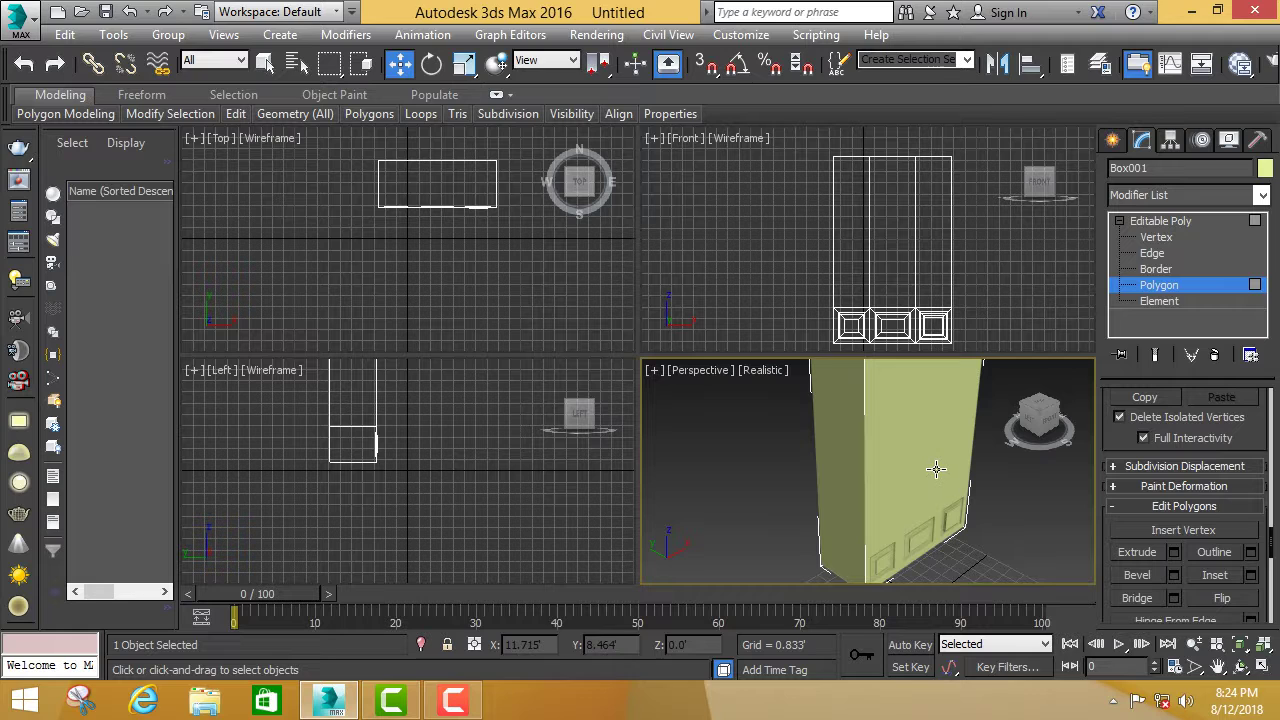
Frame the lower panels in the Front view and clear the face selection.
{"action": "scroll", "coordinate": [924, 500], "scroll_direction": "up", "scroll_amount": 3}
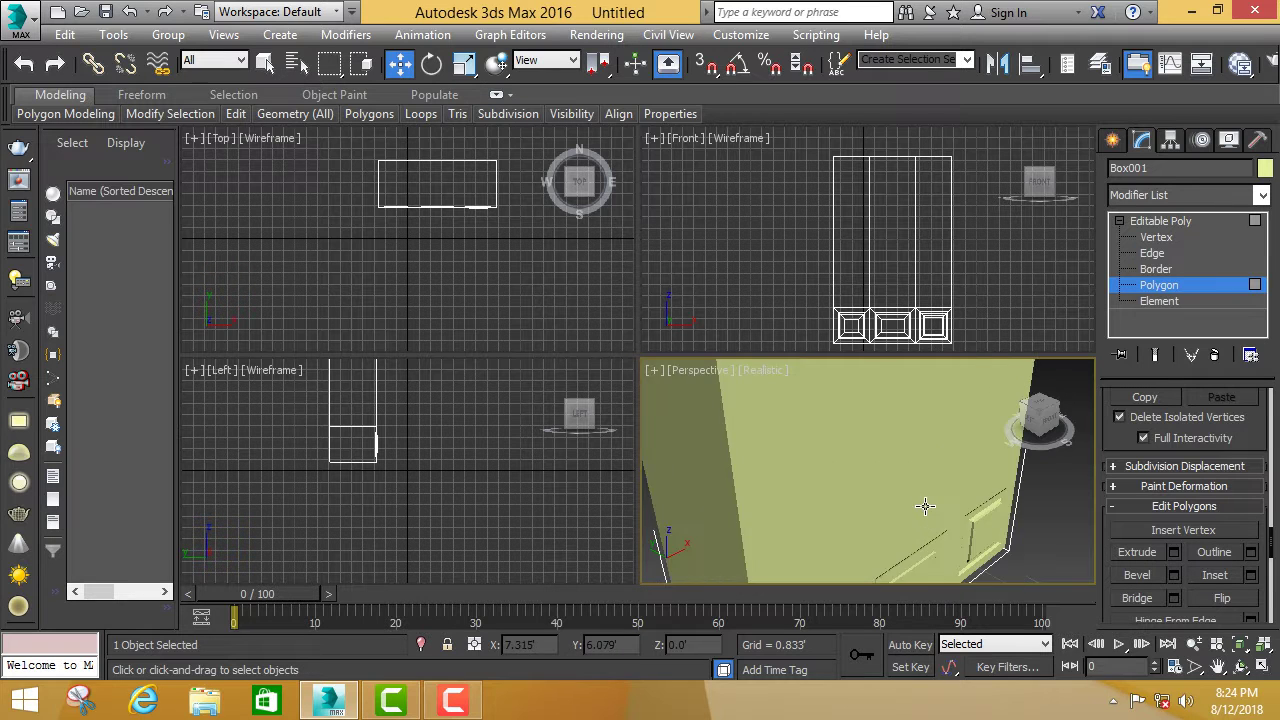
{"action": "scroll", "coordinate": [924, 506], "scroll_direction": "down", "scroll_amount": 3}
{"action": "scroll", "coordinate": [891, 310], "scroll_direction": "up", "scroll_amount": 2}
{"action": "scroll", "coordinate": [886, 290], "scroll_direction": "up", "scroll_amount": 2}
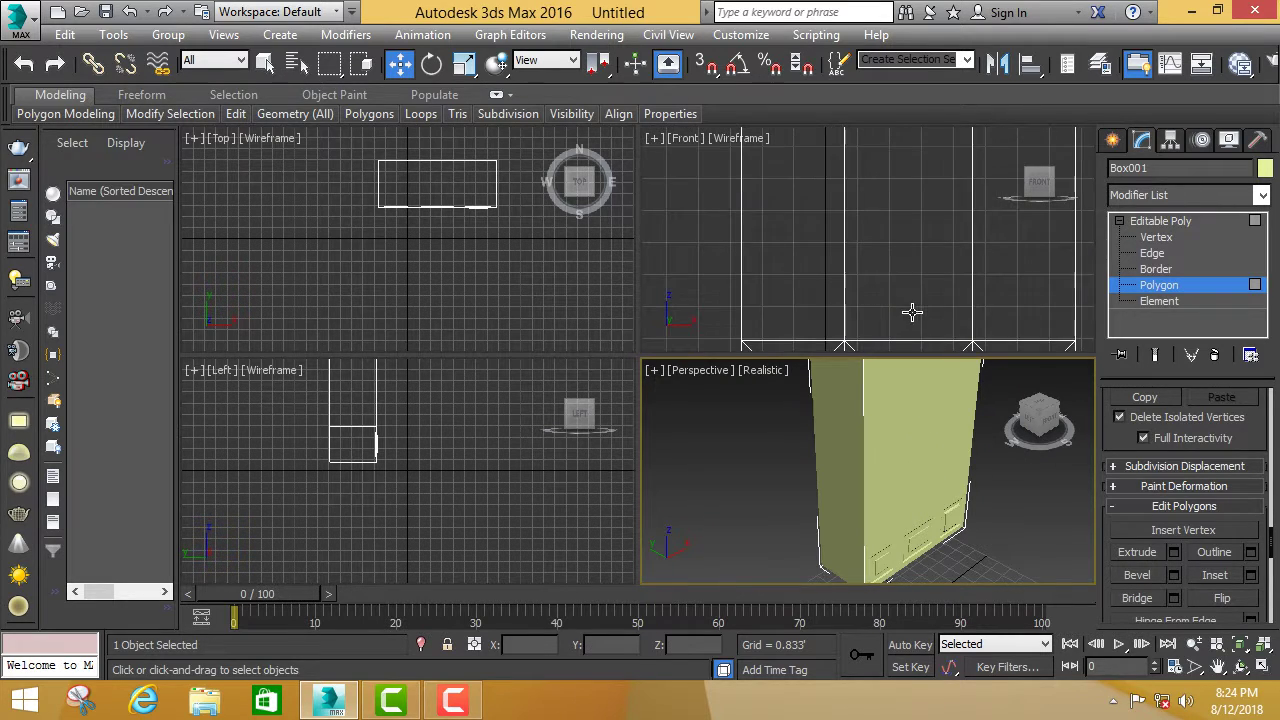
{"action": "middle_click_drag", "start_coordinate": [907, 342], "coordinate": [897, 336]}
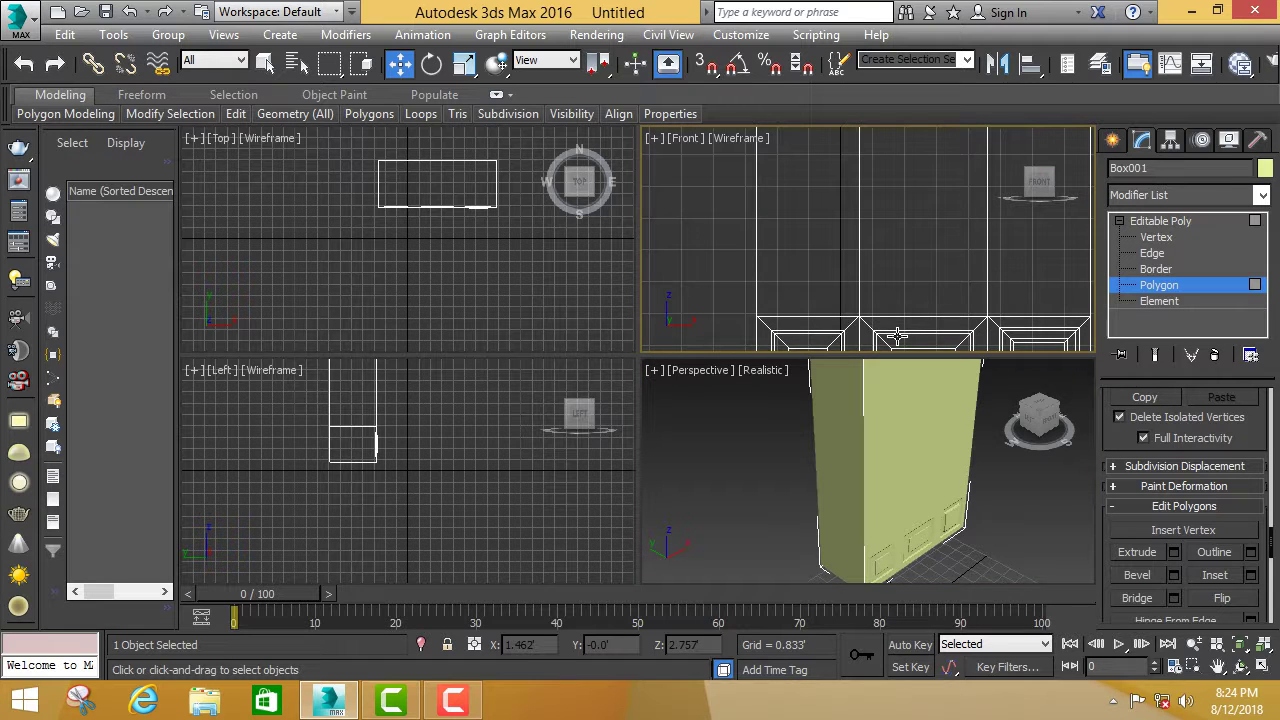
{"action": "left_click", "coordinate": [903, 317]}
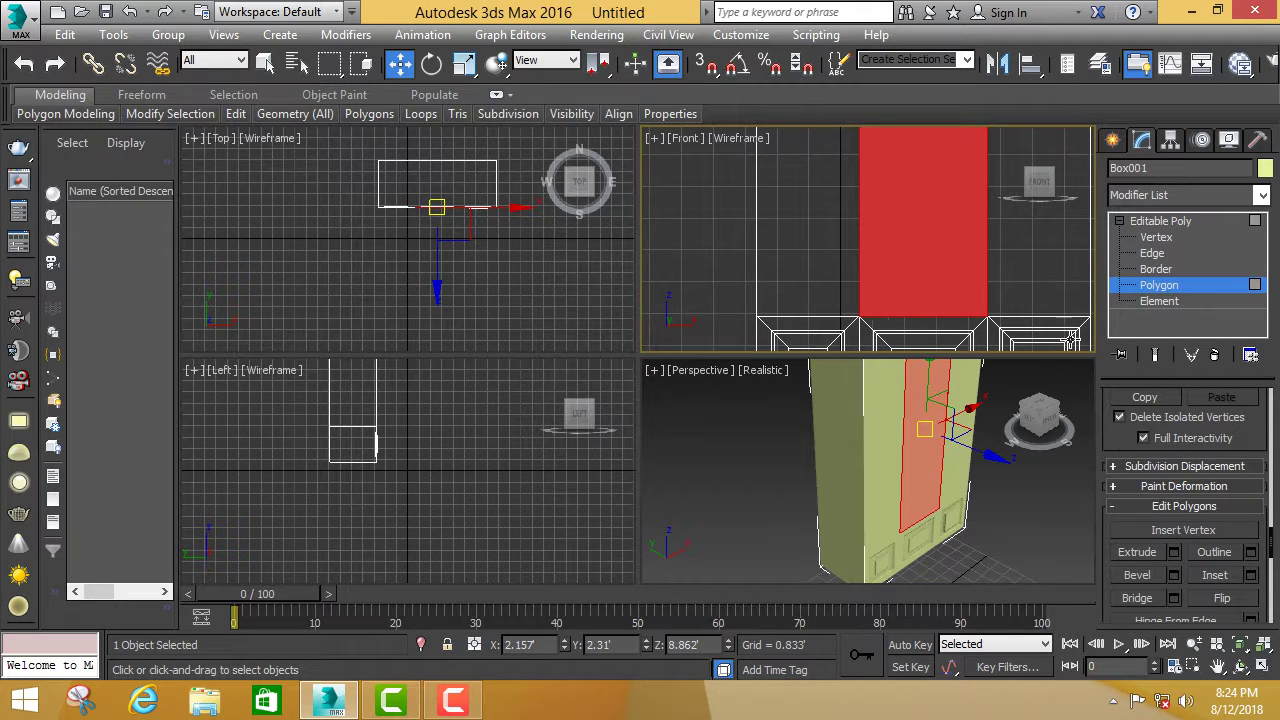
{"action": "left_click", "coordinate": [720, 265]}
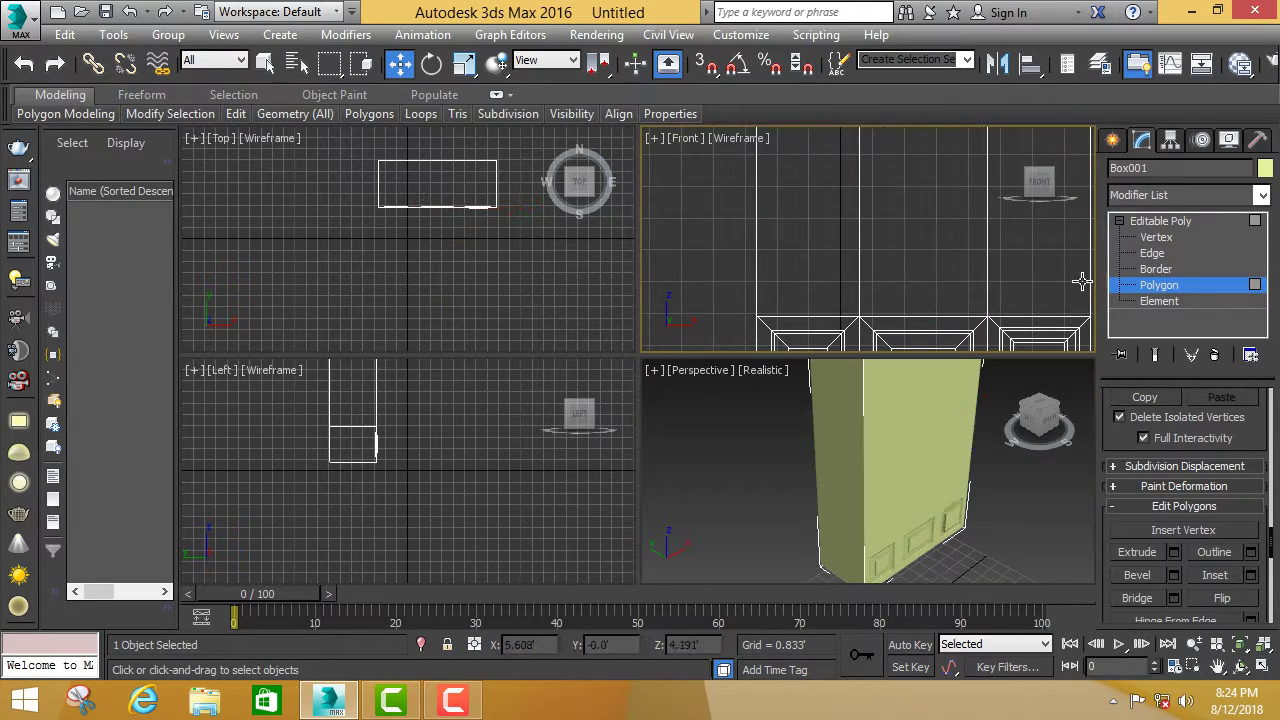
At Edge level, select the three horizontal edges above the lower panels.
{"action": "left_click", "coordinate": [1152, 253]}
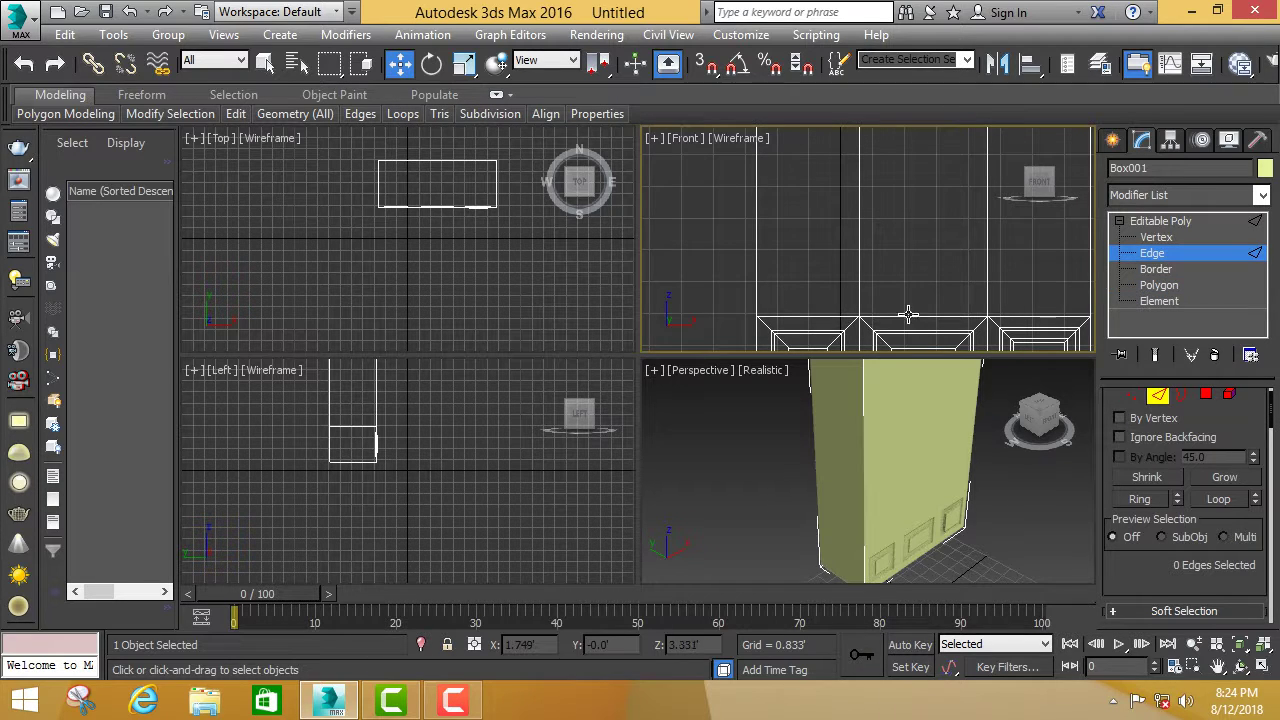
{"action": "left_click", "coordinate": [912, 317]}
{"action": "left_click", "coordinate": [800, 317], "text": "ctrl"}
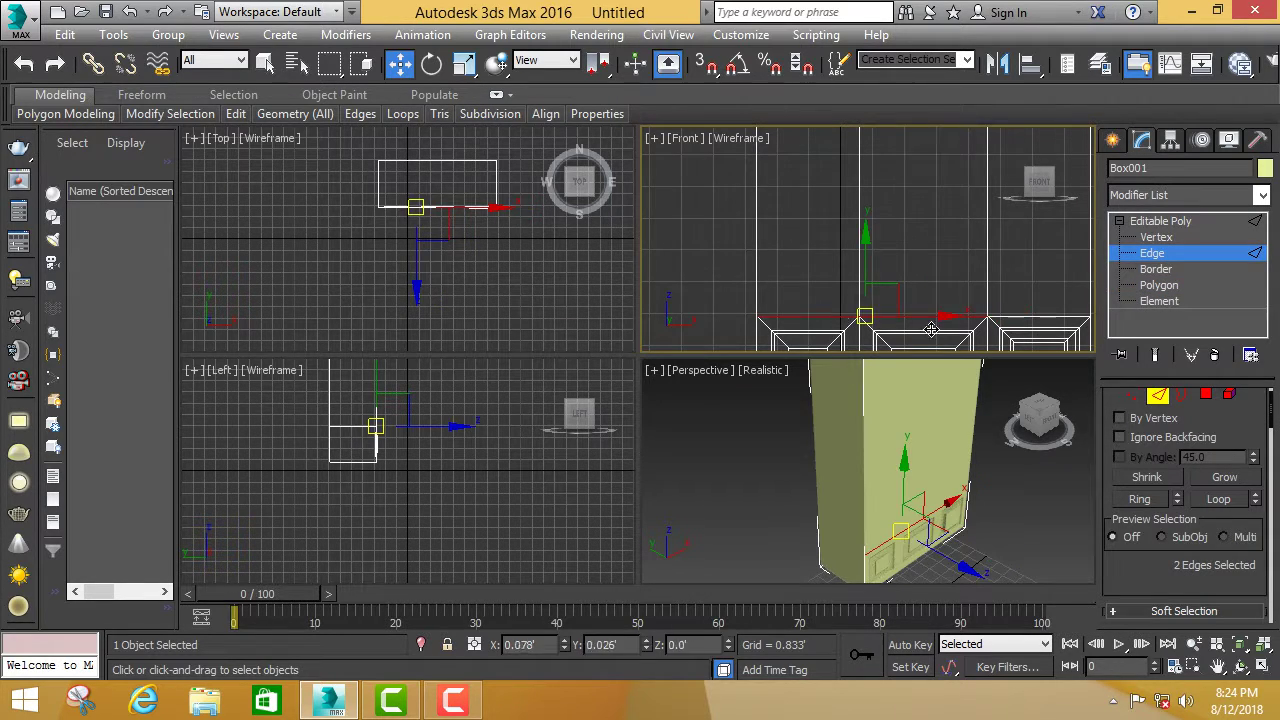
{"action": "left_click", "coordinate": [1058, 317], "text": "ctrl"}
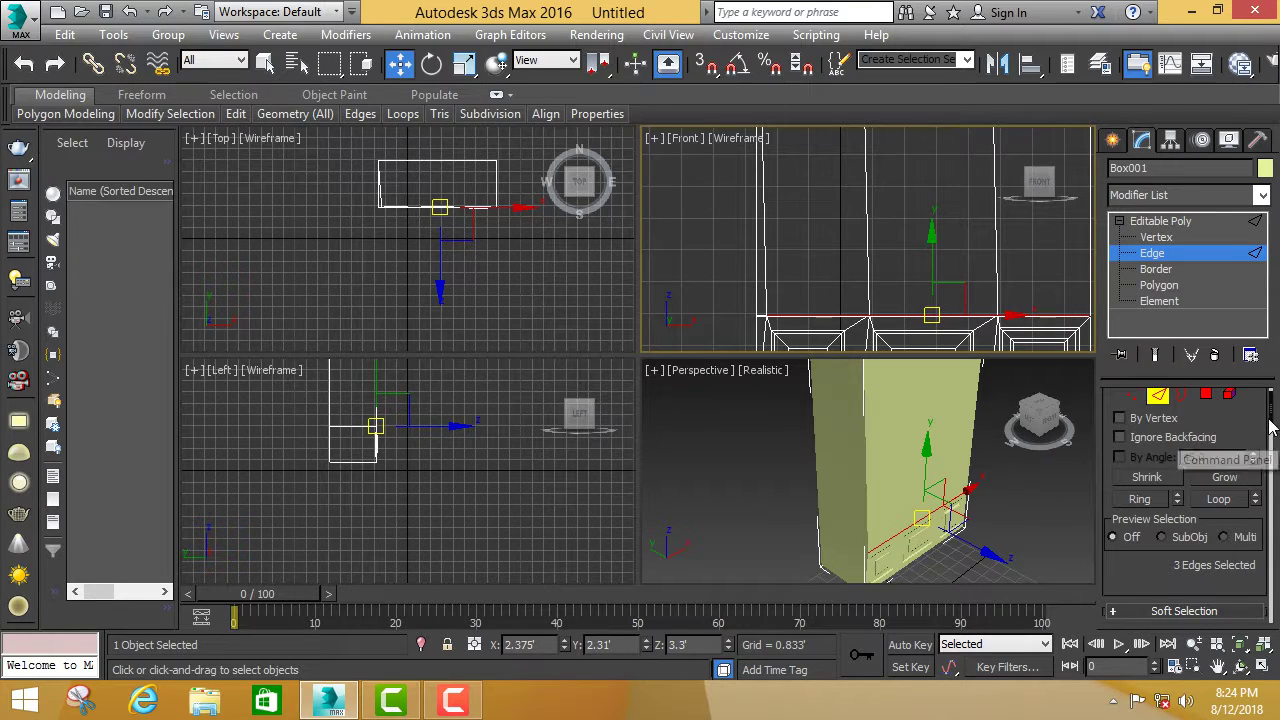
{"action": "mouse_move", "coordinate": [1265, 427]}
{"action": "left_mouse_down"}
{"action": "mouse_move", "coordinate": [1276, 650]}
{"action": "mouse_move", "coordinate": [1276, 567]}
{"action": "left_mouse_up"}
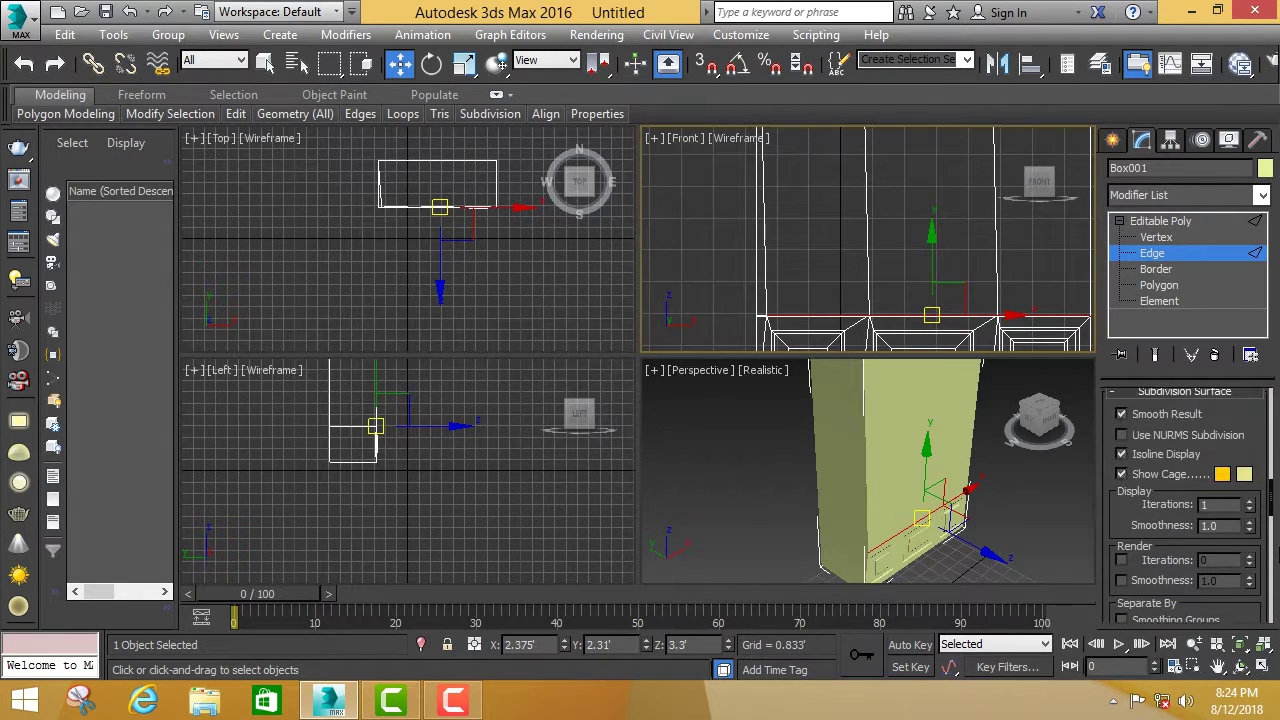
{"action": "left_click_drag", "start_coordinate": [1276, 567], "coordinate": [1276, 505]}
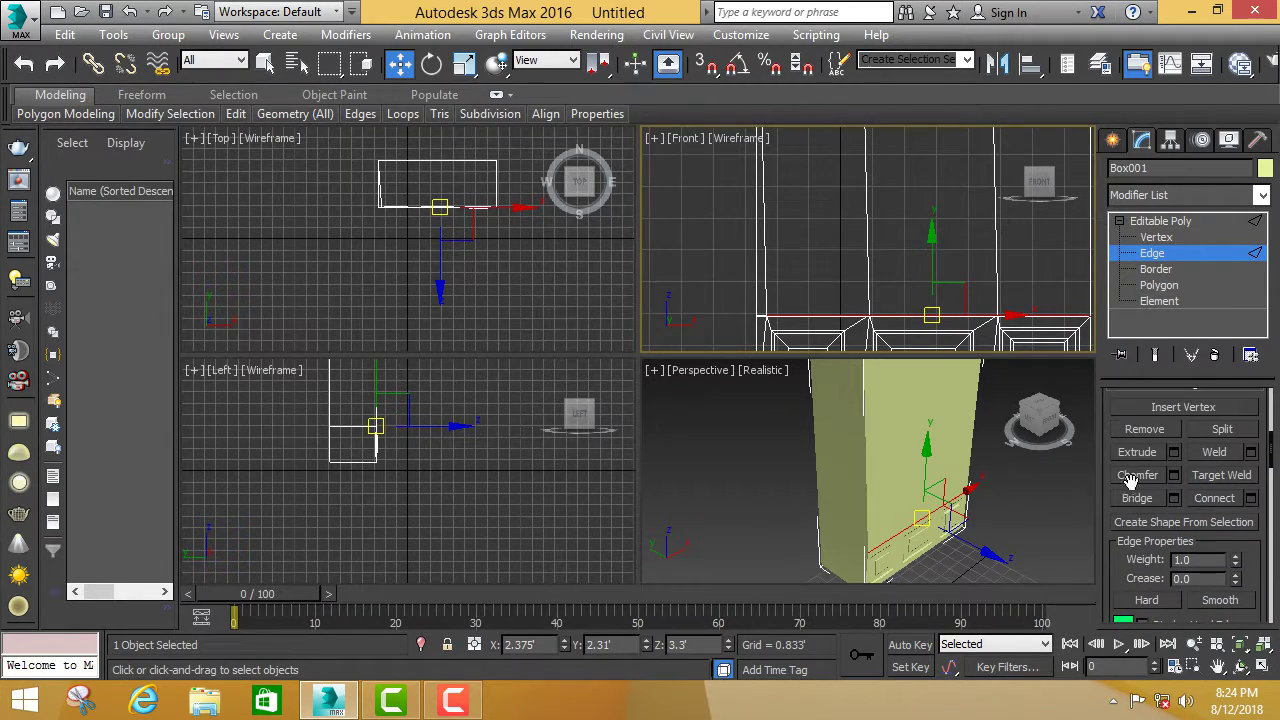
Preview an Edge Extrude along the edges above the lower panels at about 0.105' height.
{"action": "left_click", "coordinate": [1175, 452]}
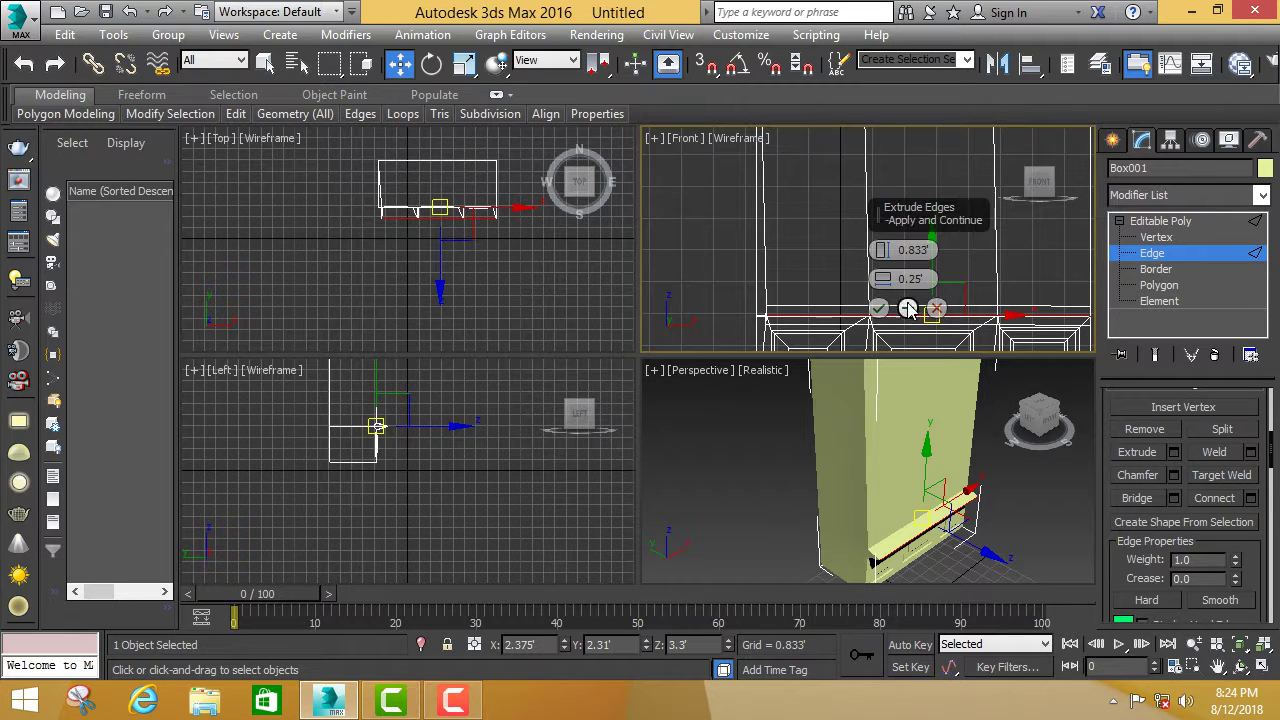
{"action": "left_click_drag", "start_coordinate": [883, 278], "coordinate": [885, 288]}
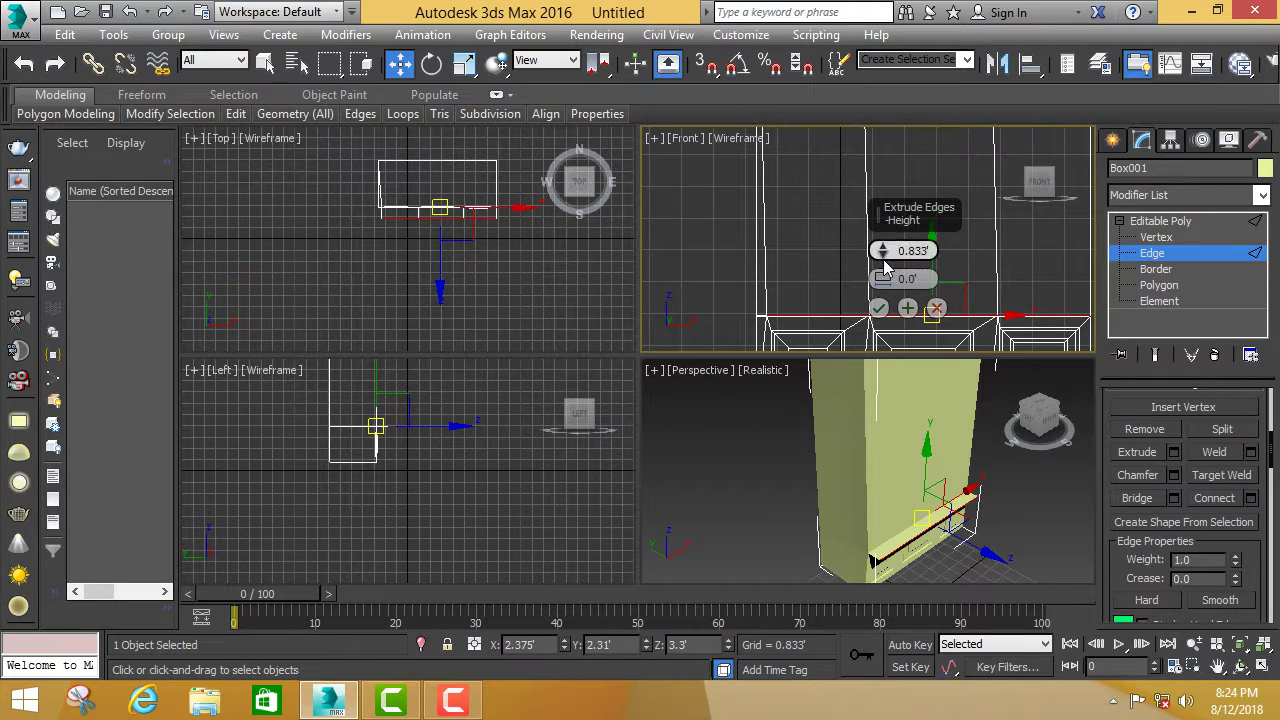
{"action": "left_click_drag", "start_coordinate": [884, 254], "coordinate": [882, 279]}
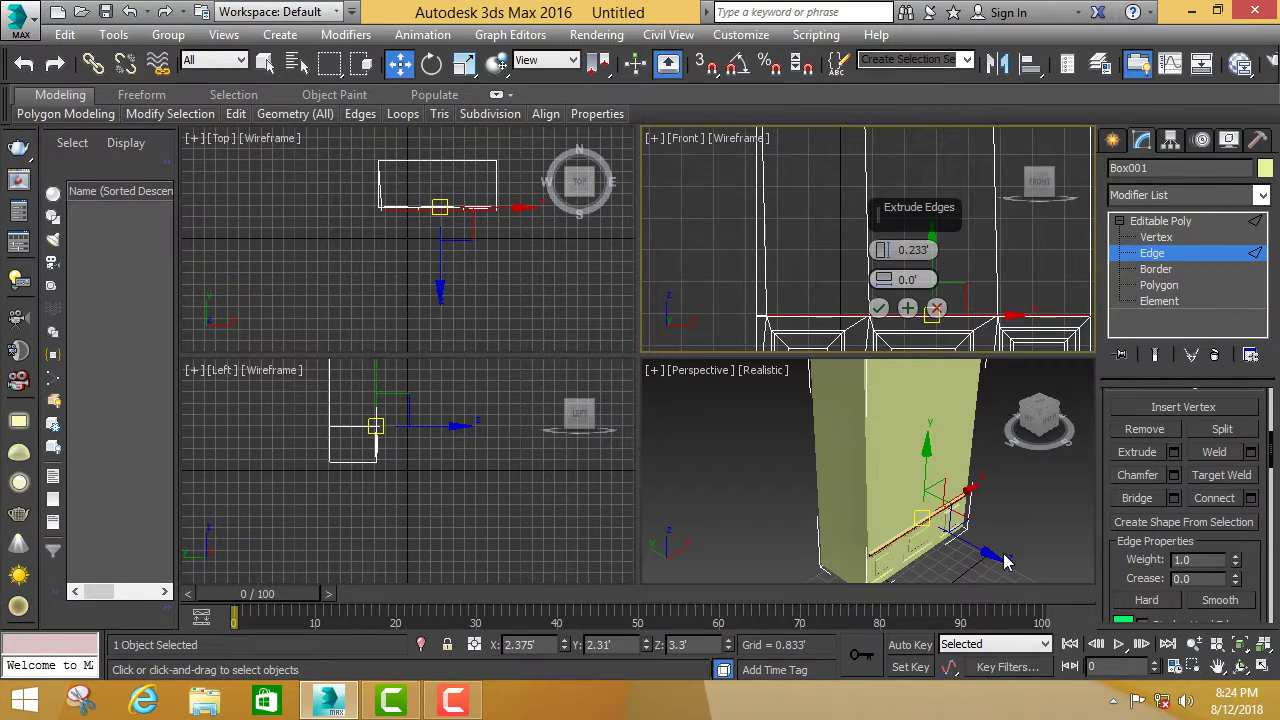
{"action": "scroll", "coordinate": [1005, 562], "scroll_direction": "up", "scroll_amount": 5}
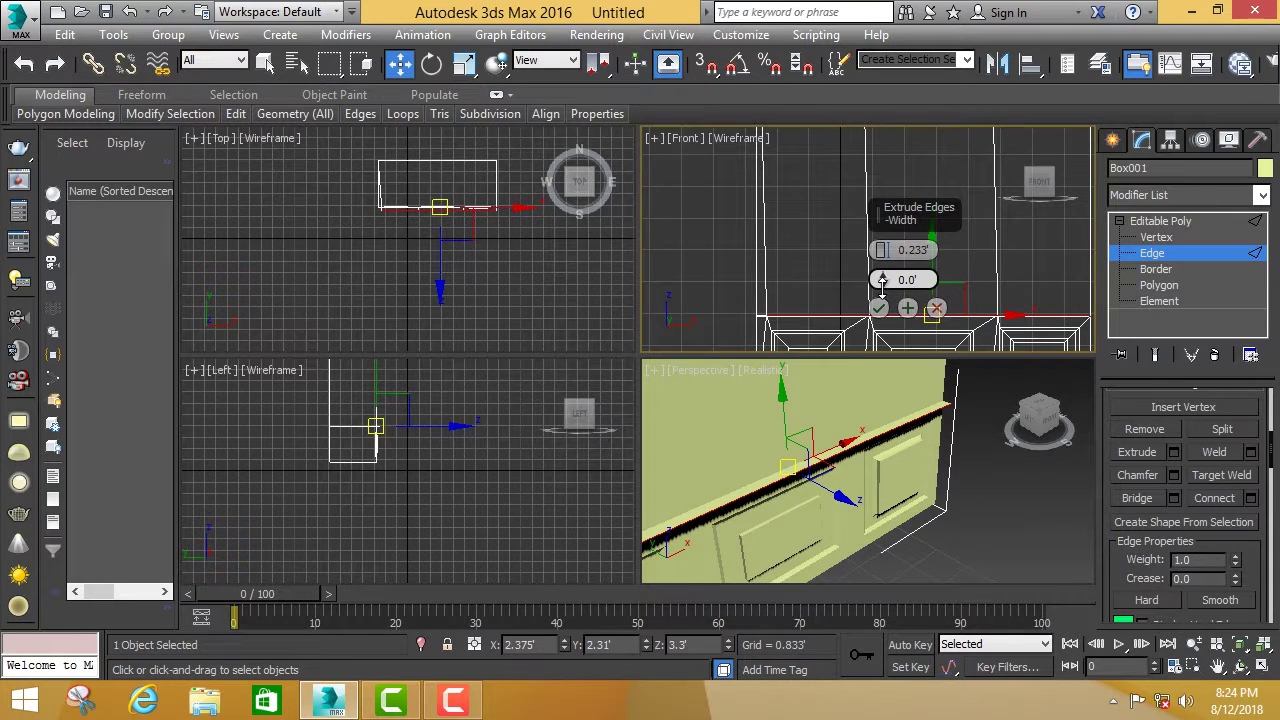
{"action": "left_click_drag", "start_coordinate": [881, 246], "coordinate": [881, 252]}
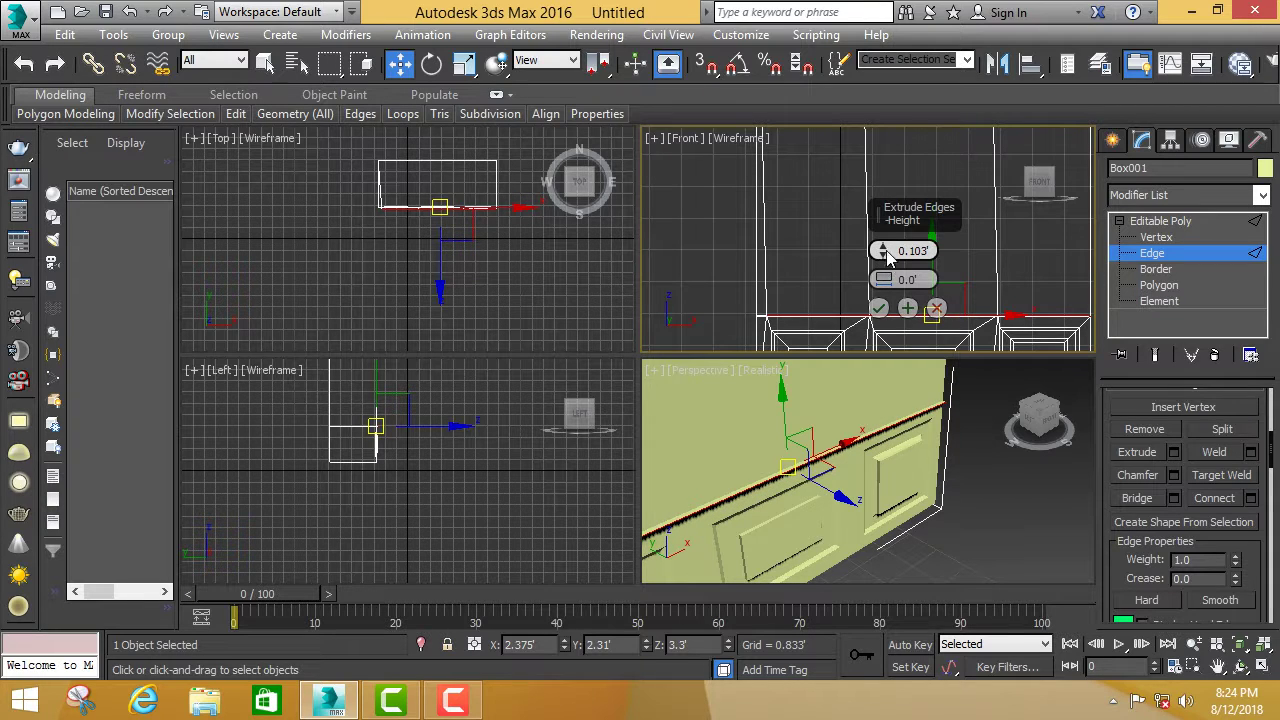
{"action": "left_click", "coordinate": [884, 247]}
{"action": "left_click", "coordinate": [884, 247]}
{"action": "left_click_drag", "start_coordinate": [884, 252], "coordinate": [884, 249]}
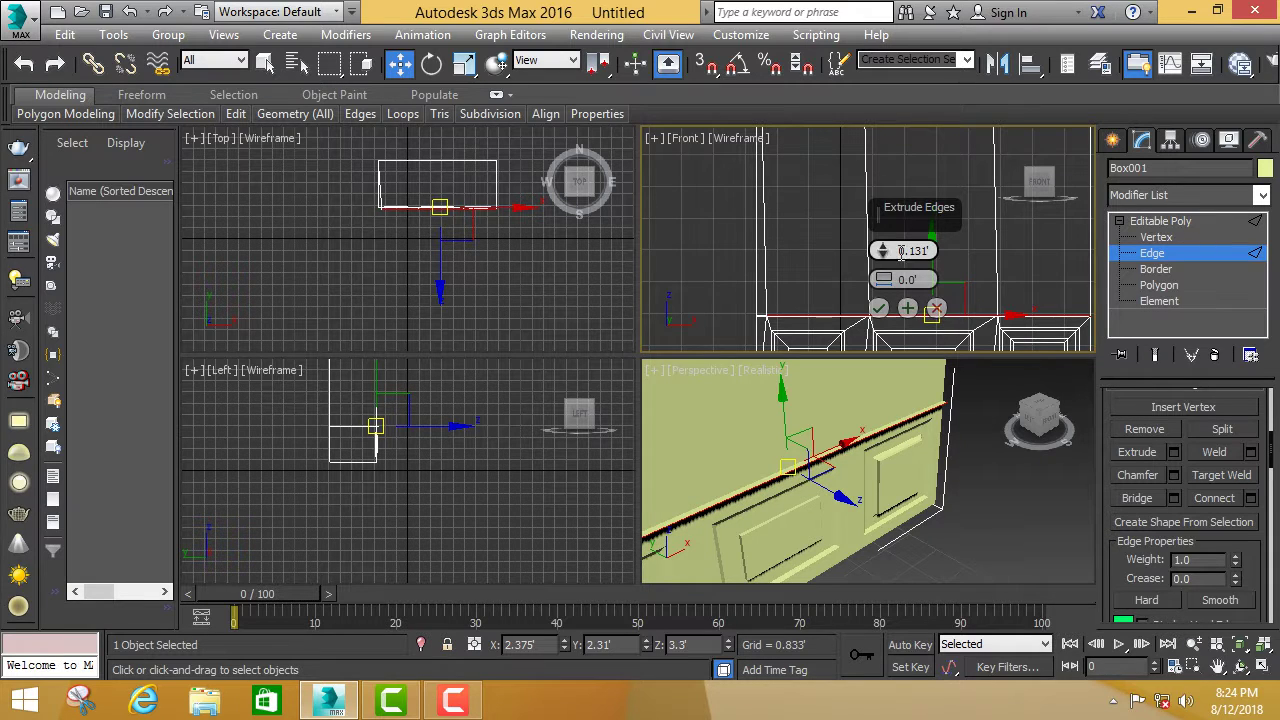
{"action": "left_click", "coordinate": [998, 389]}
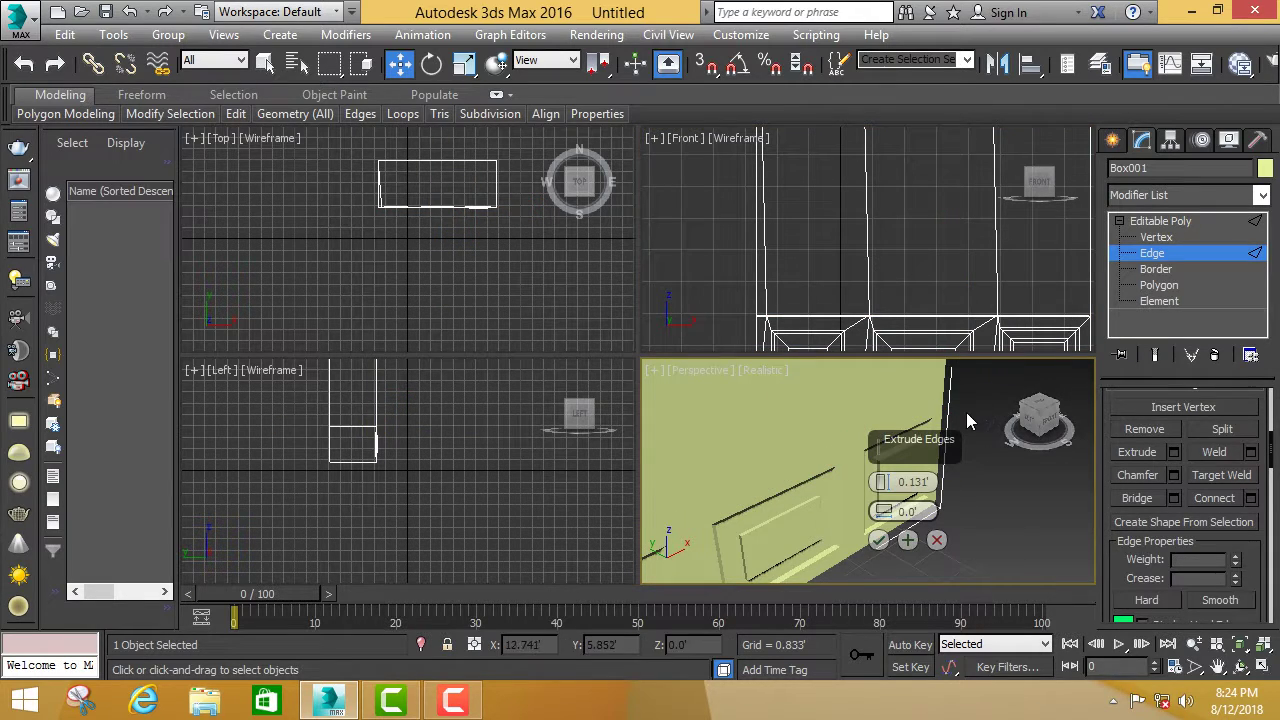
{"action": "left_click", "coordinate": [900, 335]}
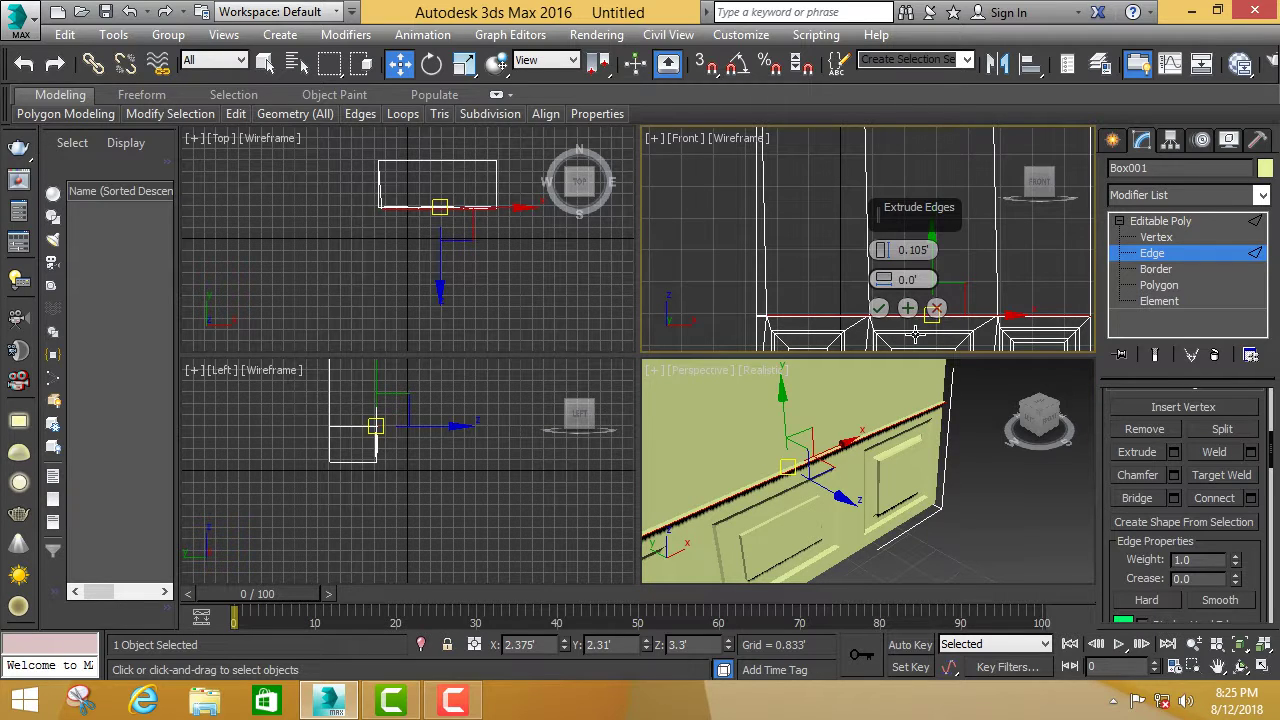
Cancel the pending Extrude Edges operation on the edge above the lower panels.
{"action": "left_click", "coordinate": [707, 274]}
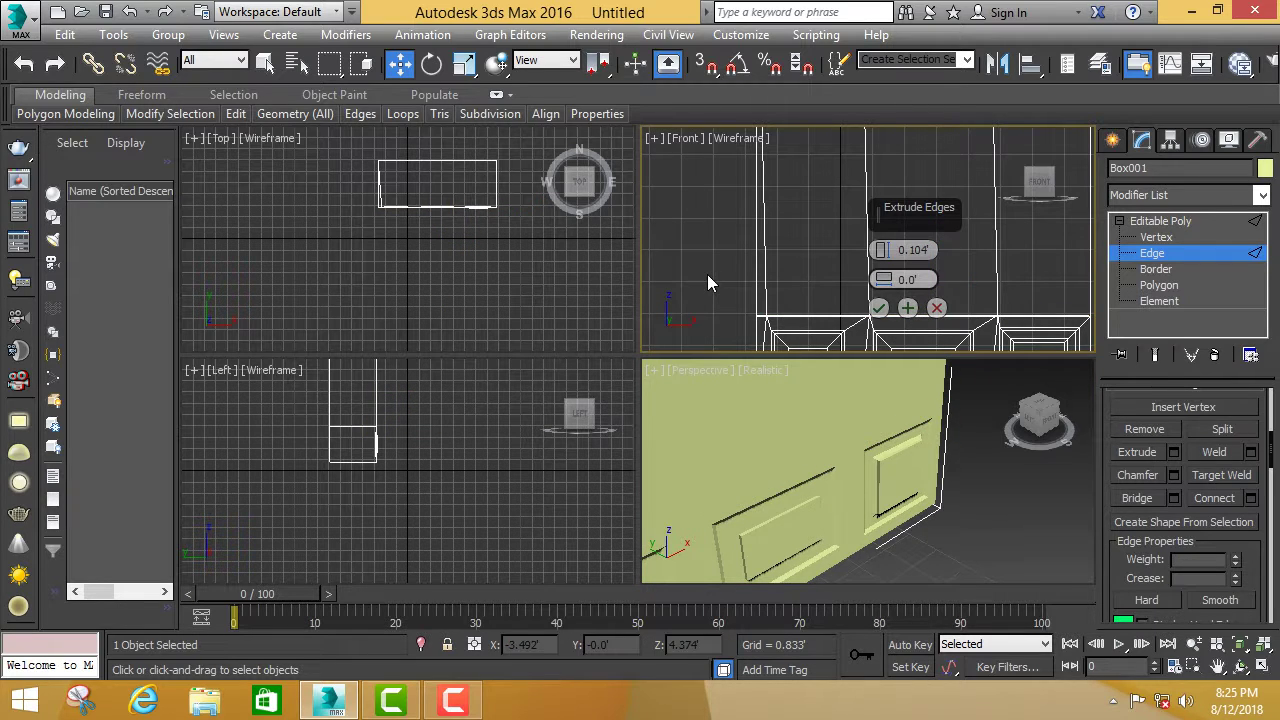
{"action": "scroll", "coordinate": [719, 274], "scroll_direction": "down", "scroll_amount": 2}
{"action": "scroll", "coordinate": [725, 273], "scroll_direction": "down", "scroll_amount": 1}
{"action": "scroll", "coordinate": [730, 272], "scroll_direction": "down", "scroll_amount": 1}
{"action": "scroll", "coordinate": [778, 252], "scroll_direction": "down", "scroll_amount": 1}
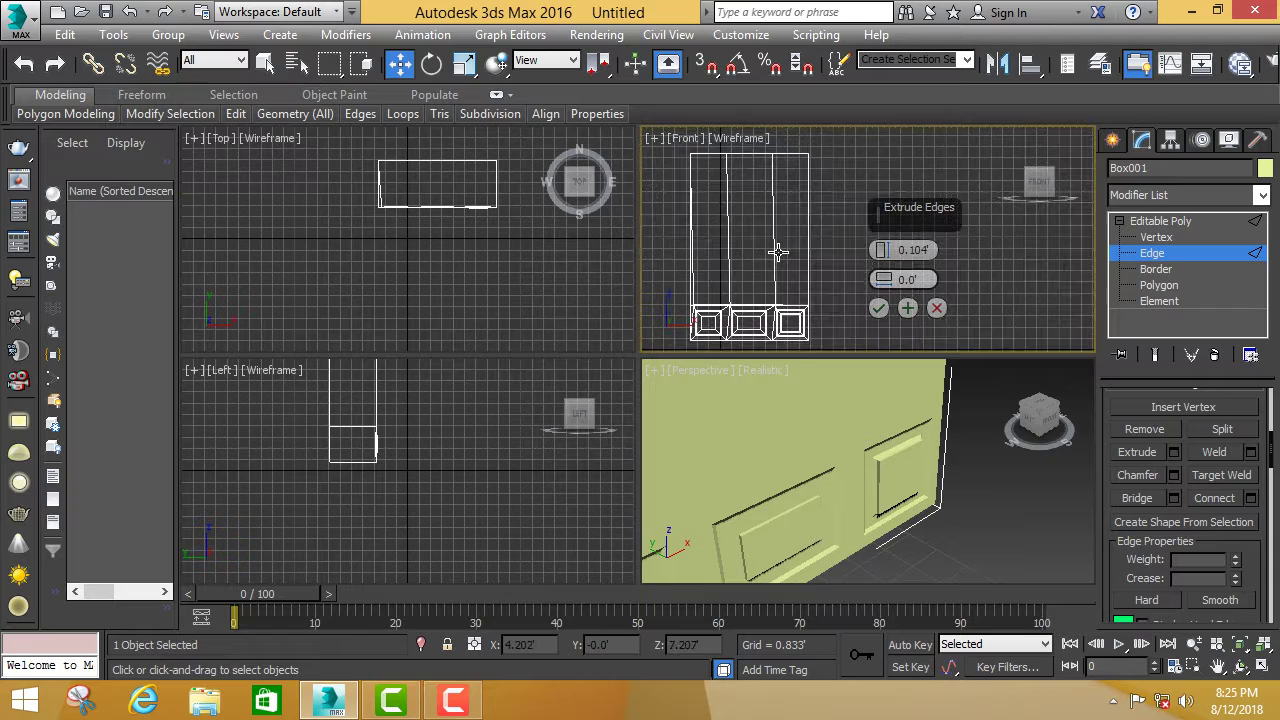
{"action": "key", "text": "ctrl+z"}
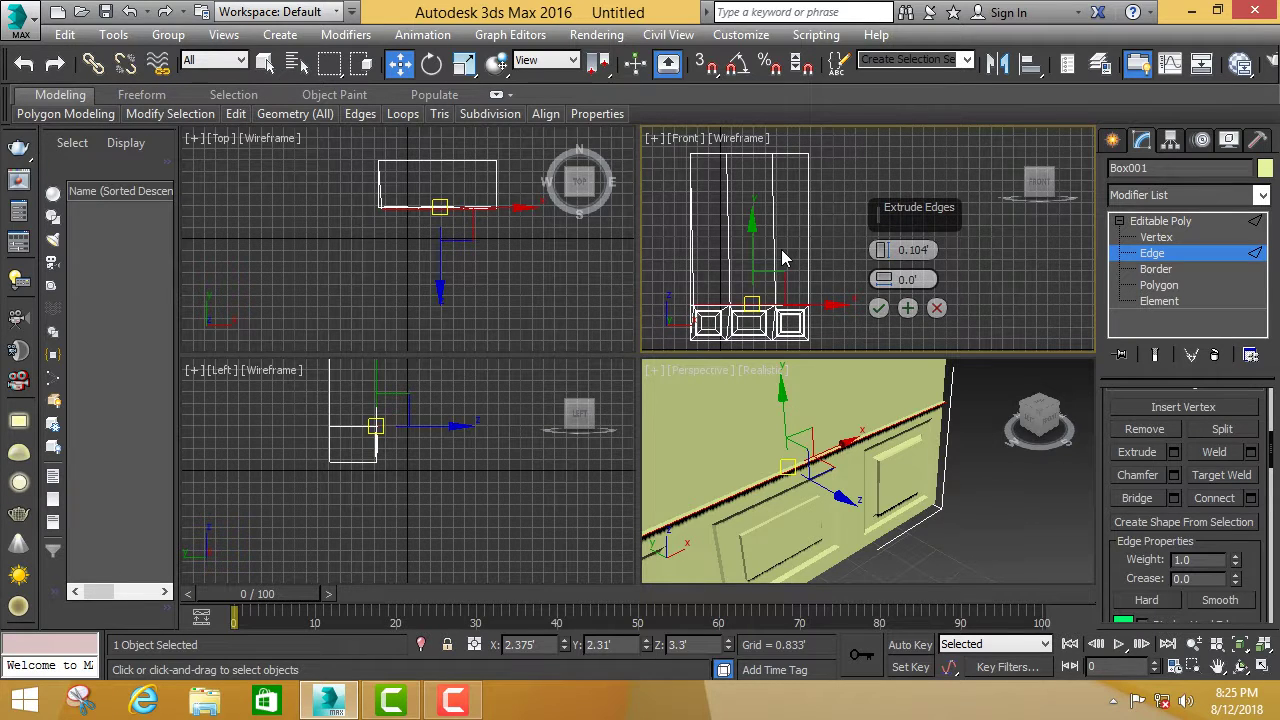
{"action": "left_click", "coordinate": [936, 308]}
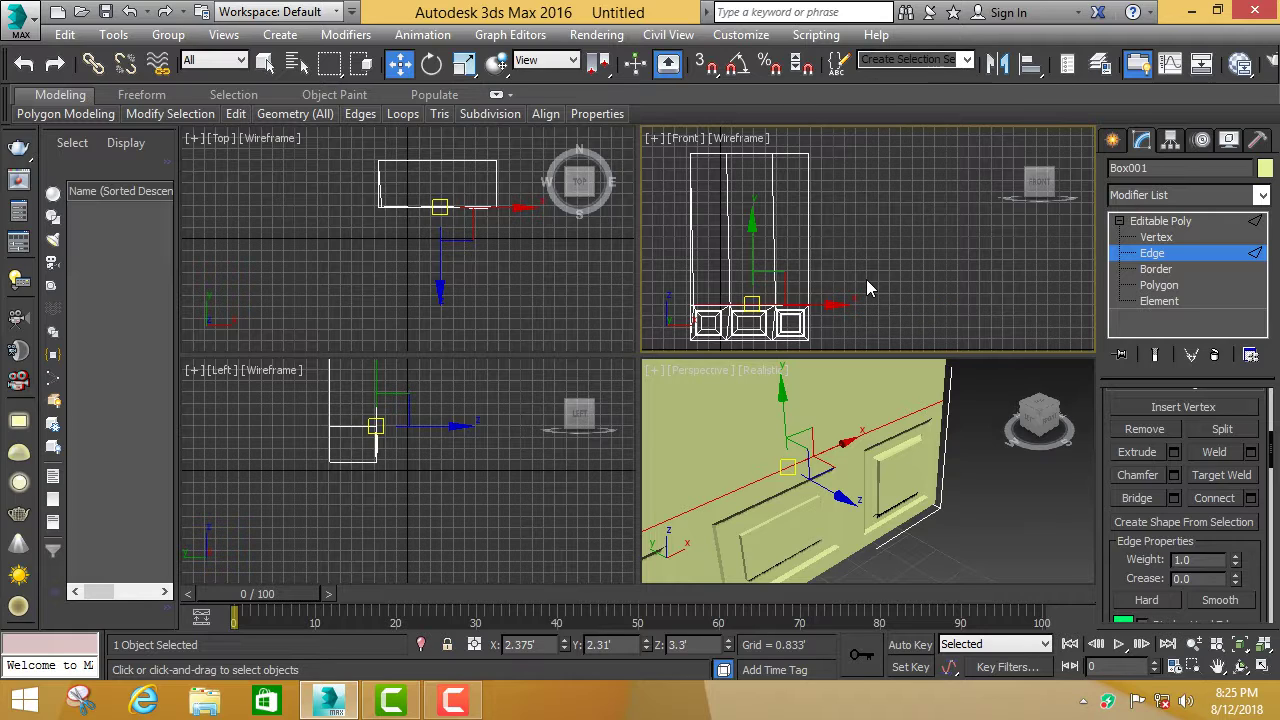
Undo the earlier edge changes with three Ctrl+Z until no edge is selected.
{"action": "key", "text": "ctrl+z"}
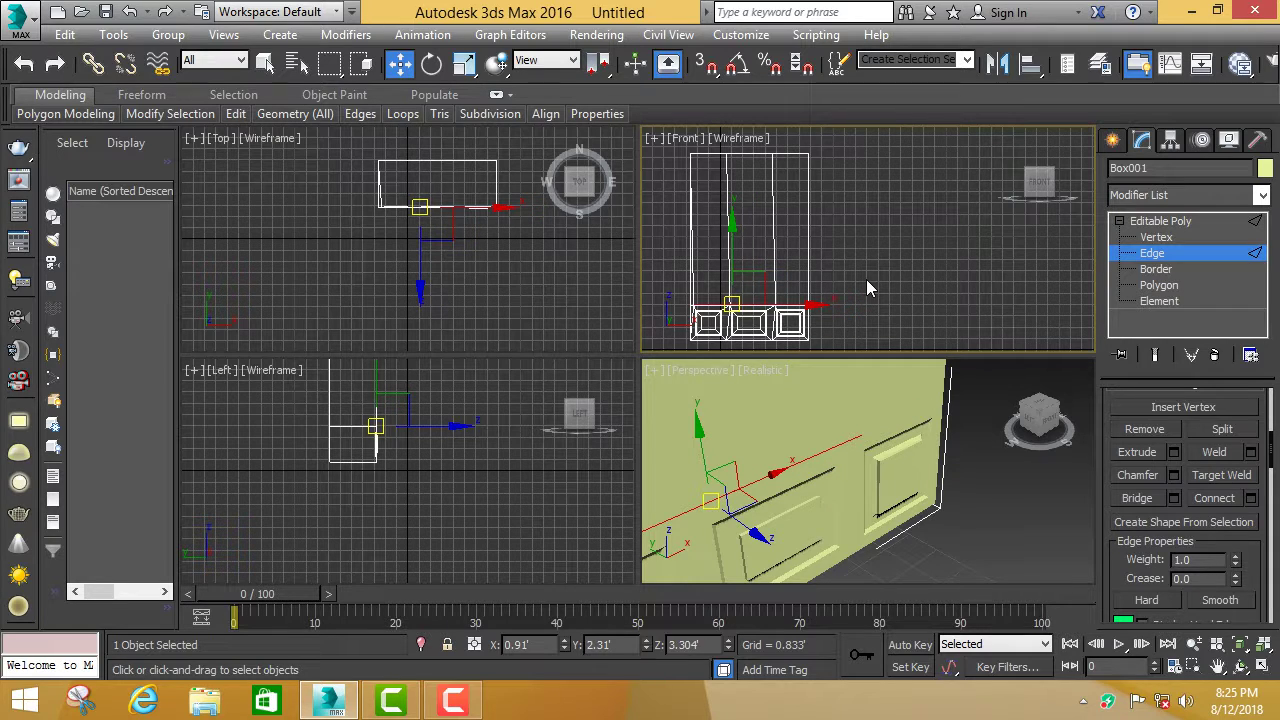
{"action": "key", "text": "ctrl+z"}
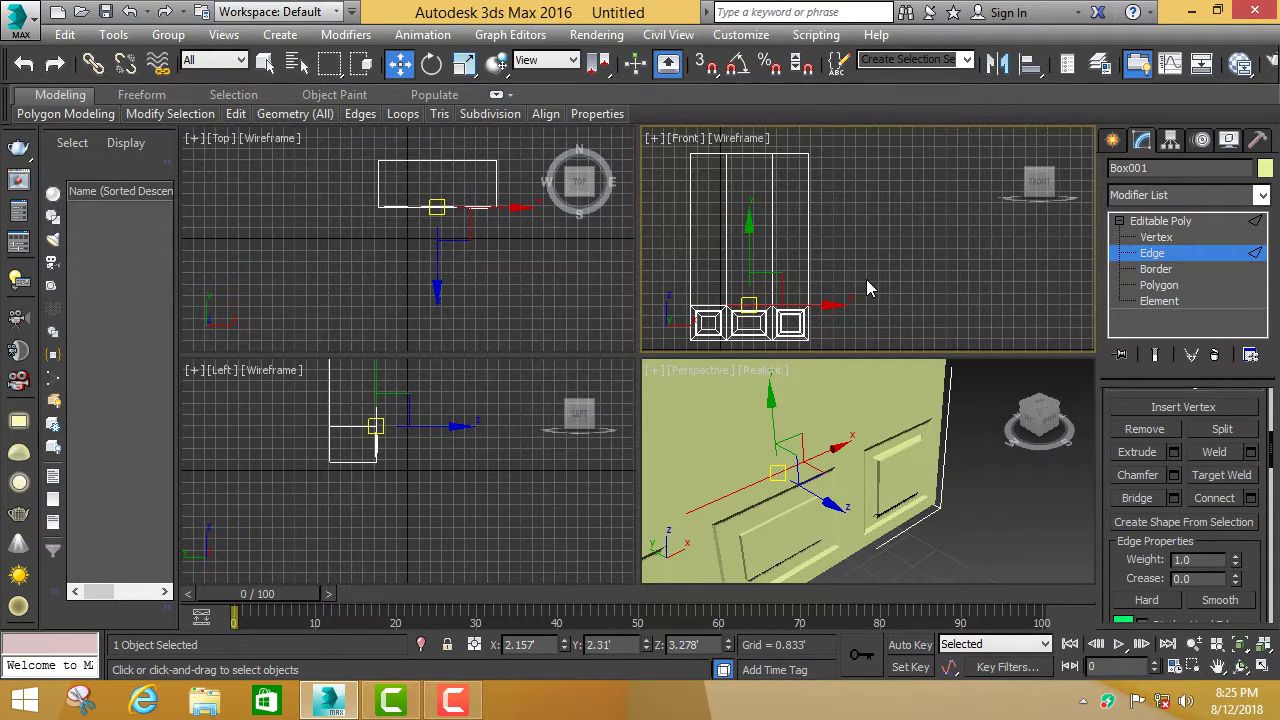
{"action": "key", "text": "ctrl+z"}
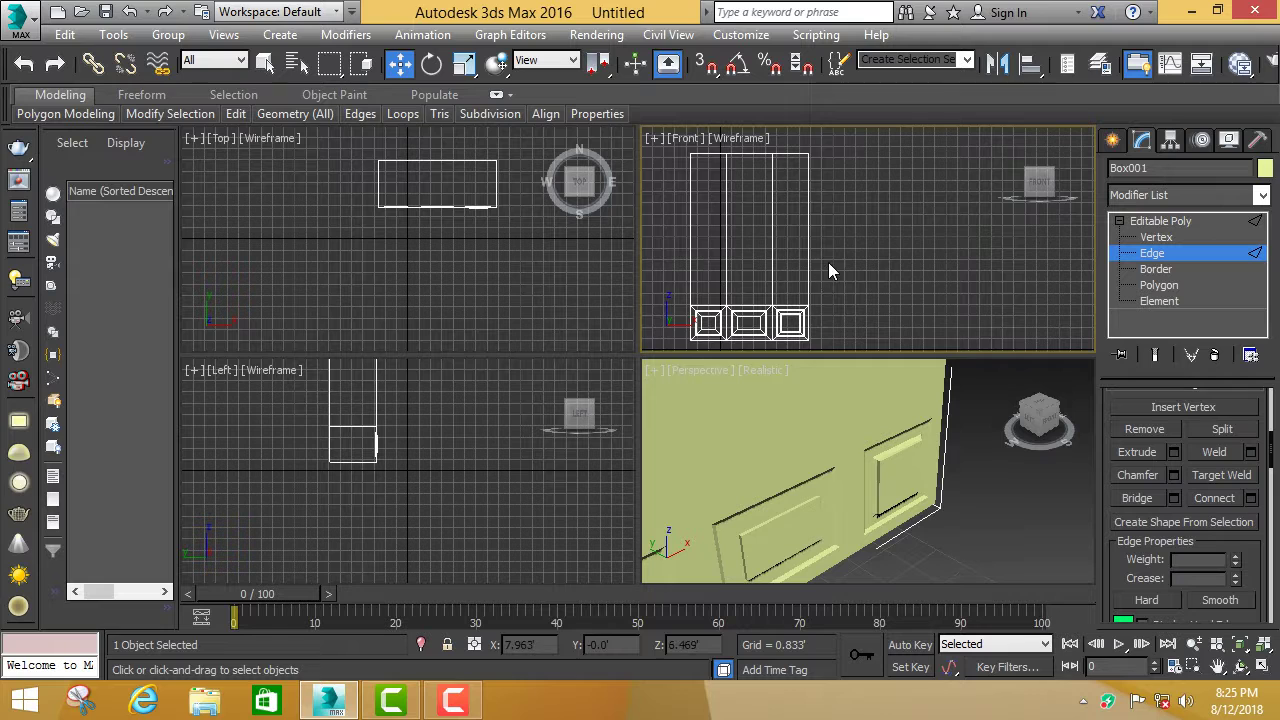
{"action": "scroll", "coordinate": [828, 262], "scroll_direction": "down", "scroll_amount": 2}
{"action": "scroll", "coordinate": [828, 262], "scroll_direction": "down", "scroll_amount": 2}
{"action": "scroll", "coordinate": [784, 263], "scroll_direction": "up", "scroll_amount": 2}
{"action": "scroll", "coordinate": [784, 263], "scroll_direction": "up", "scroll_amount": 3}
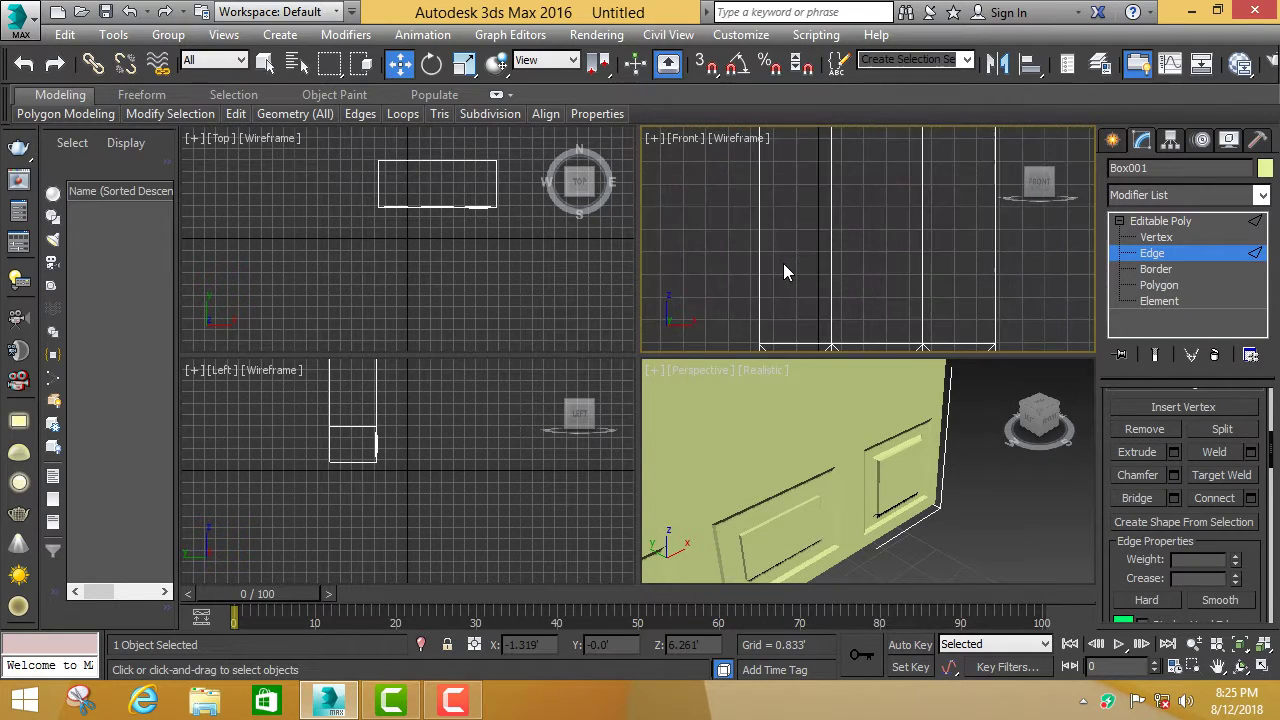
{"action": "scroll", "coordinate": [783, 263], "scroll_direction": "down", "scroll_amount": 1}
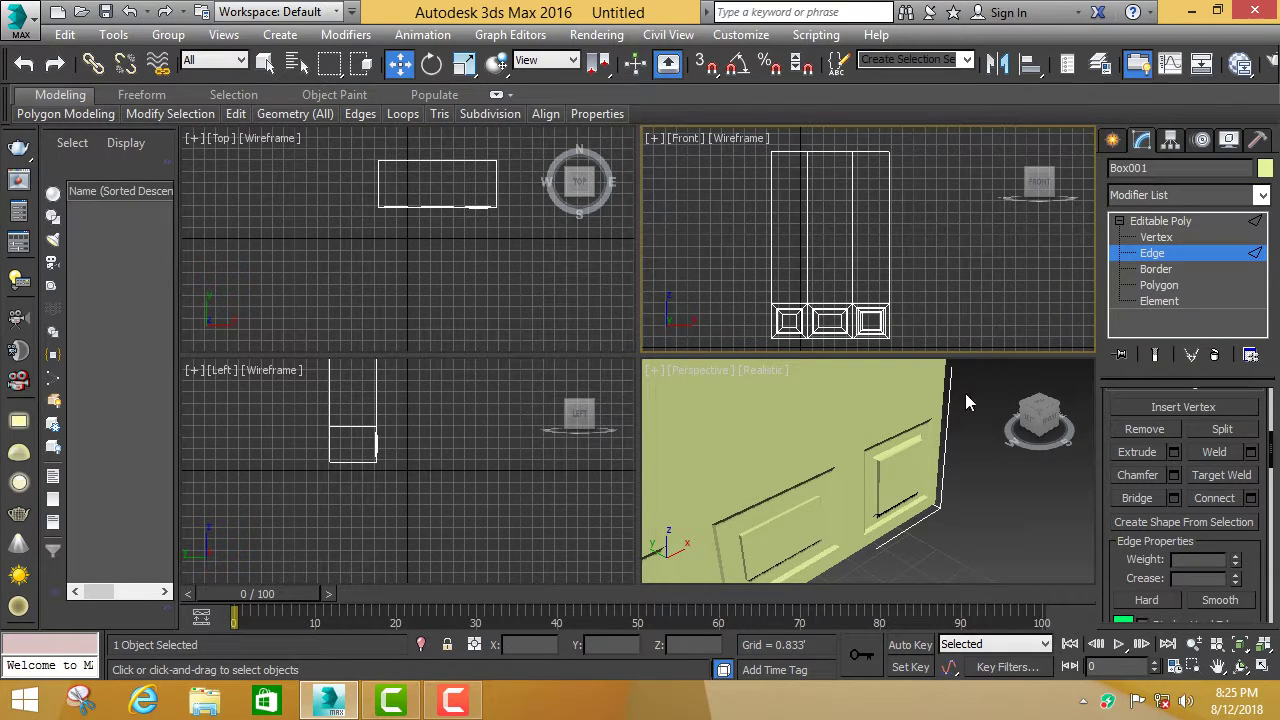
{"action": "scroll", "coordinate": [965, 393], "scroll_direction": "down", "scroll_amount": 5}
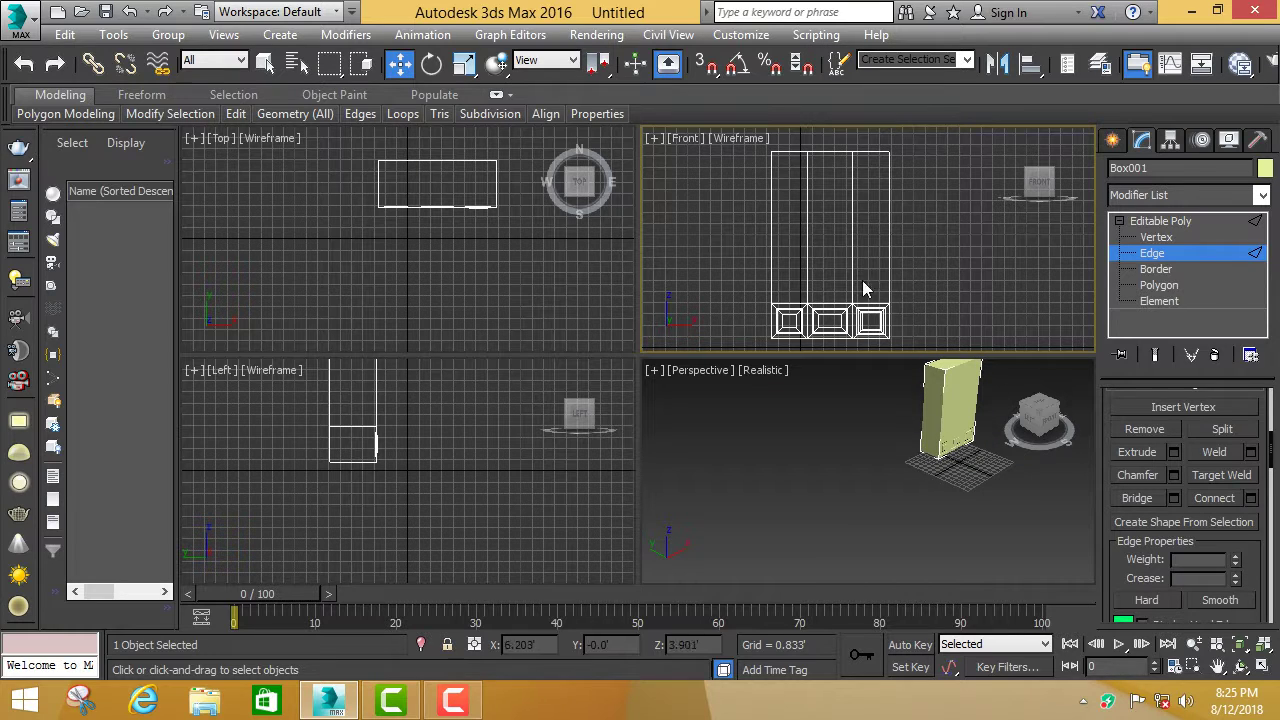
{"action": "scroll", "coordinate": [848, 262], "scroll_direction": "up", "scroll_amount": 3}
{"action": "scroll", "coordinate": [850, 262], "scroll_direction": "up", "scroll_amount": 2}
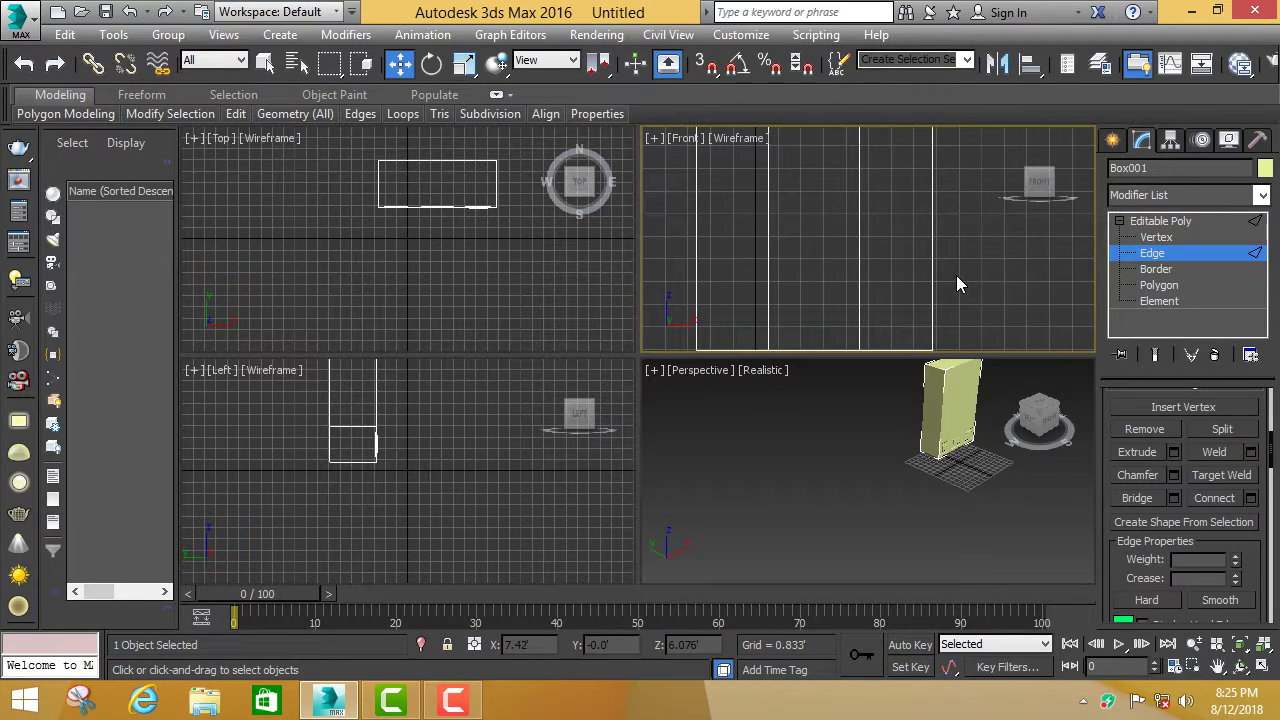
{"action": "scroll", "coordinate": [953, 276], "scroll_direction": "down", "scroll_amount": 3}
{"action": "scroll", "coordinate": [940, 305], "scroll_direction": "up", "scroll_amount": 1}
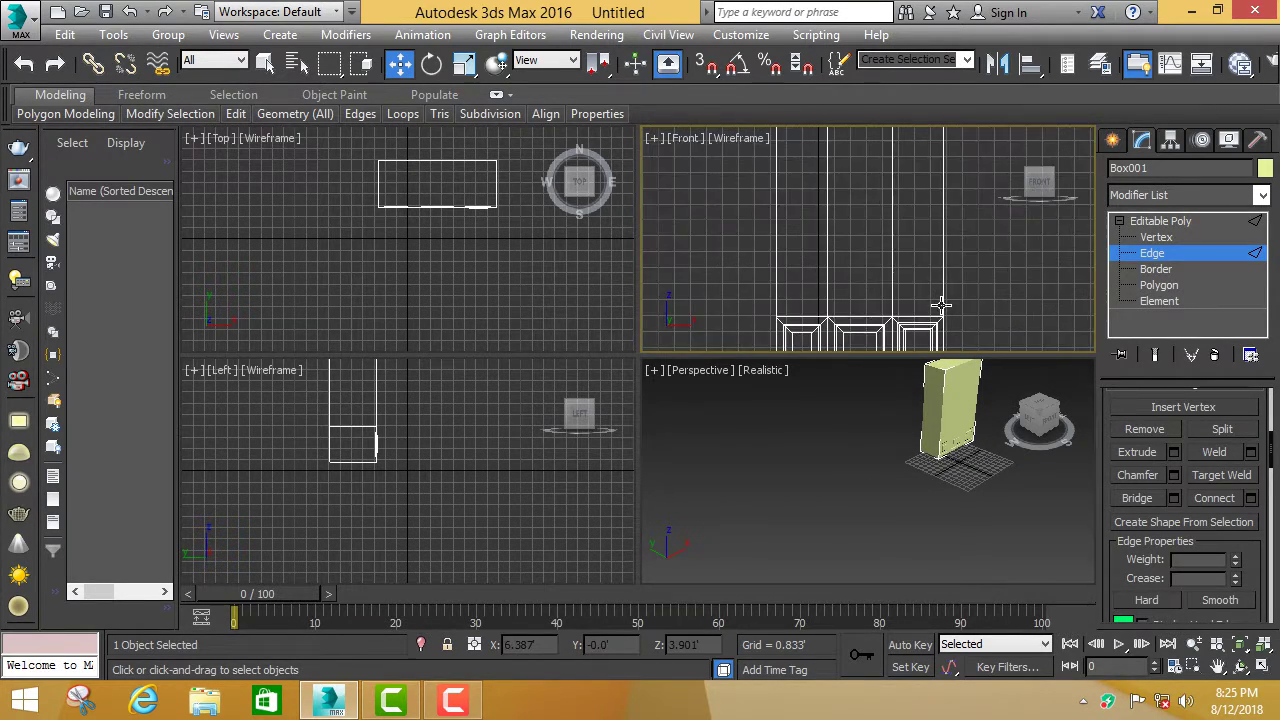
{"action": "scroll", "coordinate": [995, 445], "scroll_direction": "down", "scroll_amount": 1}
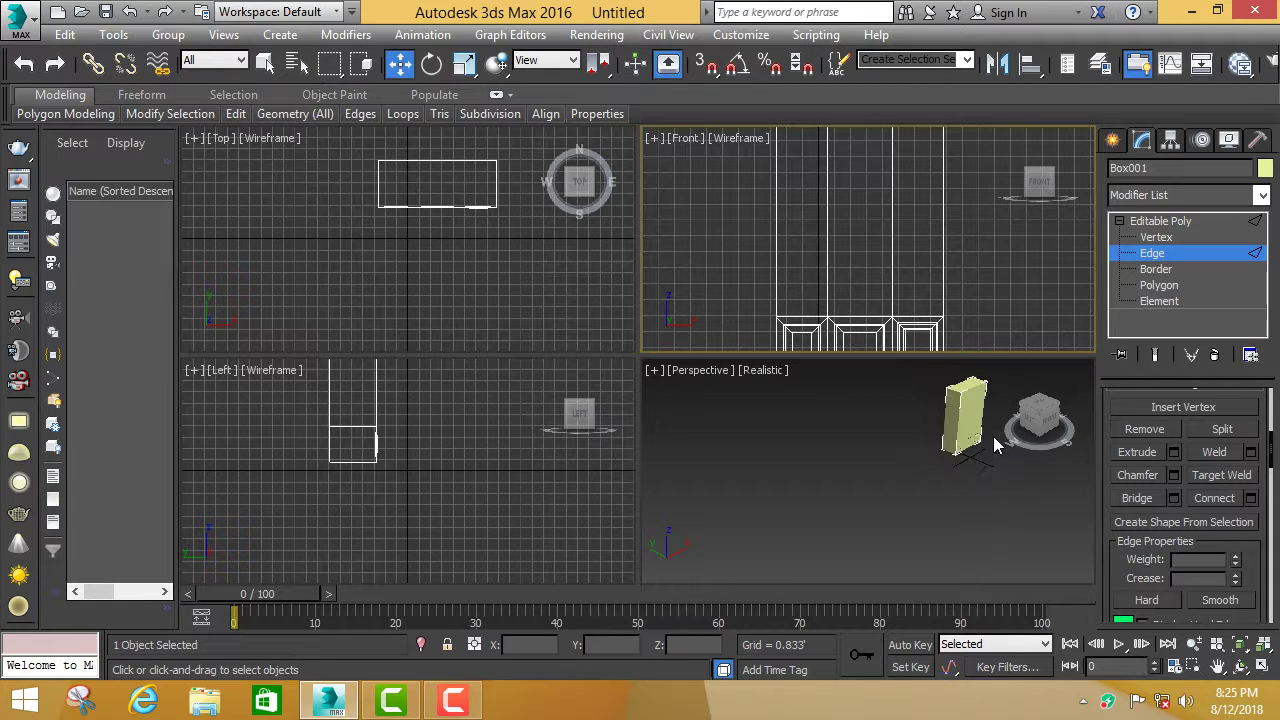
{"action": "scroll", "coordinate": [995, 445], "scroll_direction": "up", "scroll_amount": 1}
{"action": "scroll", "coordinate": [986, 399], "scroll_direction": "up", "scroll_amount": 1}
{"action": "scroll", "coordinate": [986, 399], "scroll_direction": "up", "scroll_amount": 3}
{"action": "scroll", "coordinate": [986, 399], "scroll_direction": "down", "scroll_amount": 3}
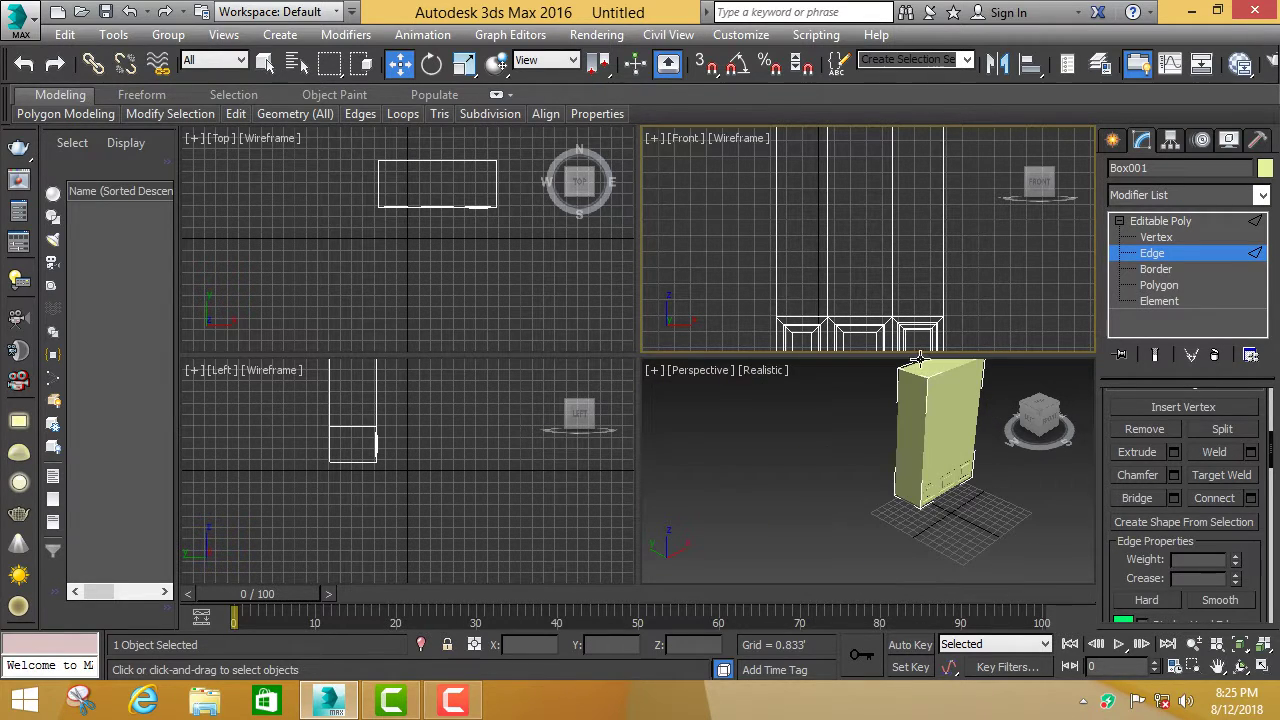
Select the top edges above the left, middle and right lower panels.
{"action": "left_click", "coordinate": [803, 317]}
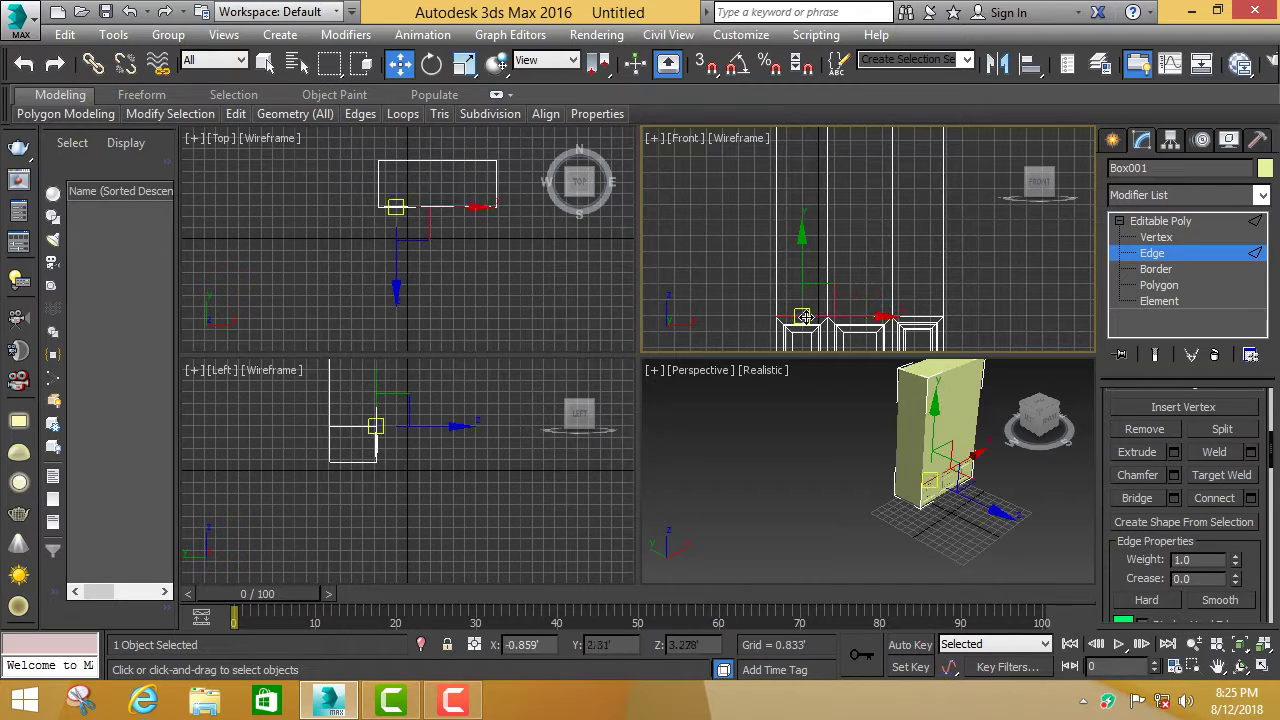
{"action": "left_click_drag", "start_coordinate": [803, 317], "coordinate": [829, 317]}
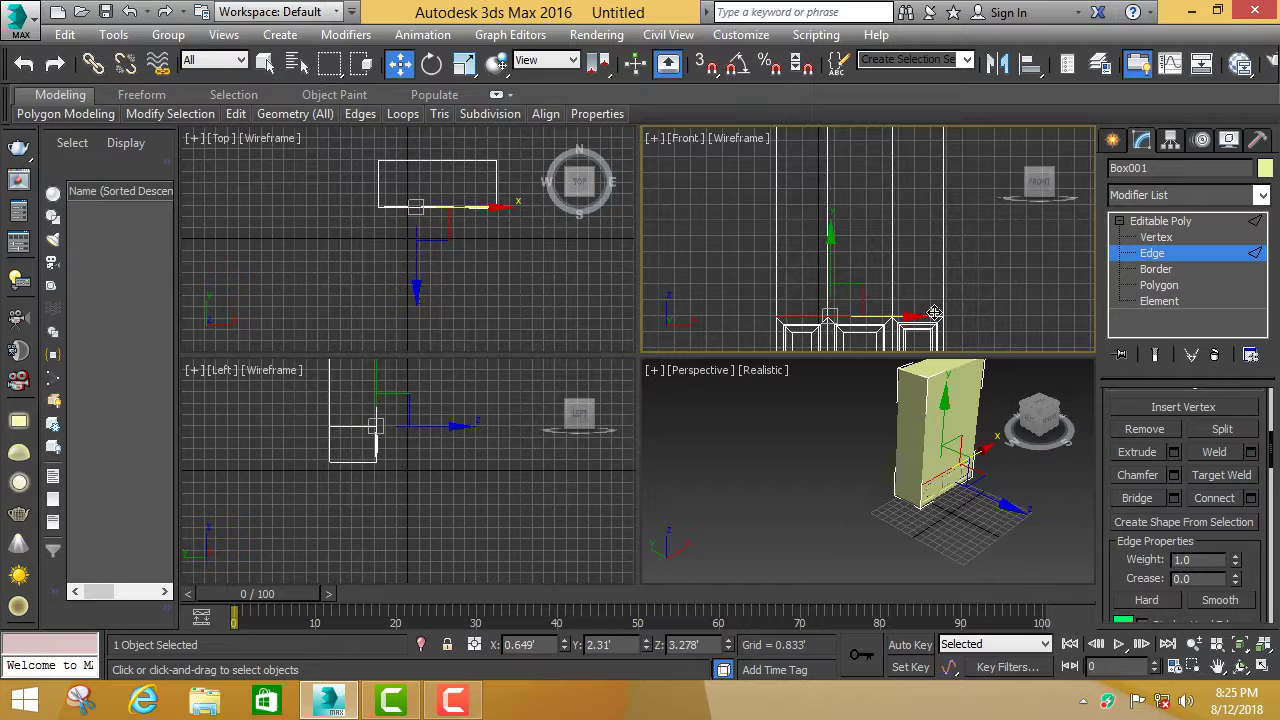
{"action": "left_click_drag", "start_coordinate": [933, 315], "coordinate": [946, 315]}
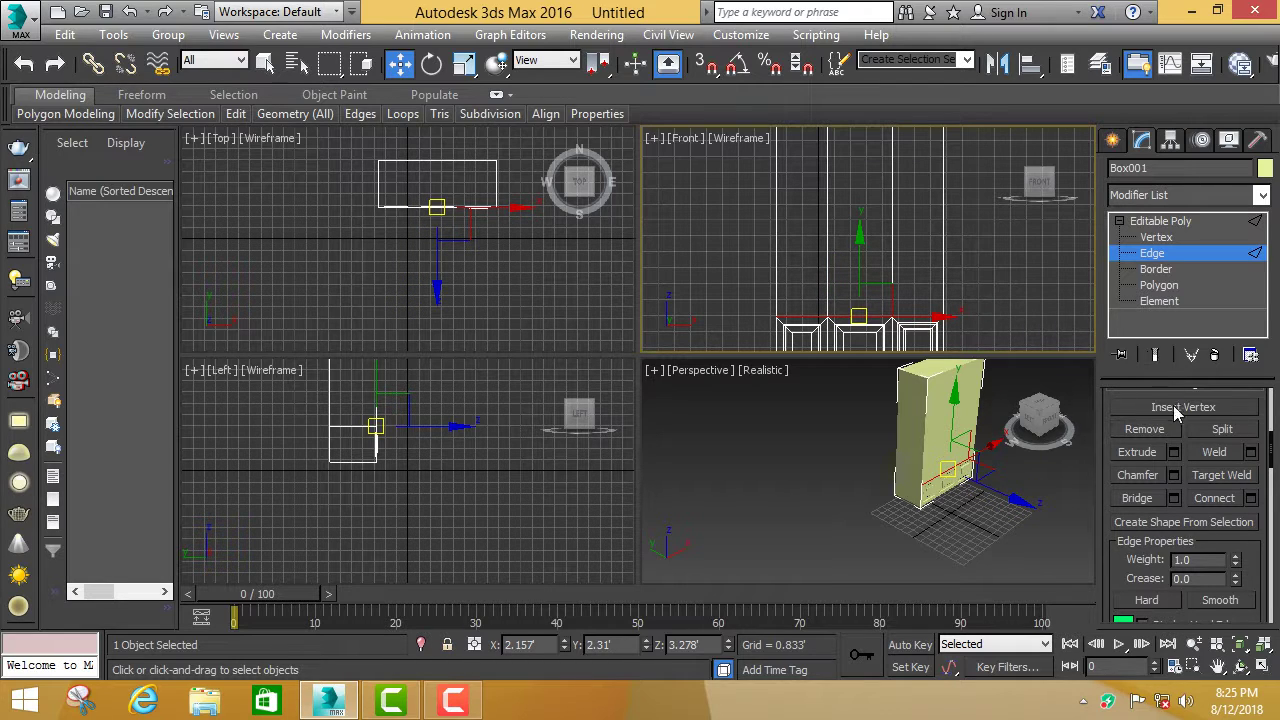
Extrude the selected edges with Width 0 and Height 0.104 and confirm.
{"action": "left_click", "coordinate": [1174, 452]}
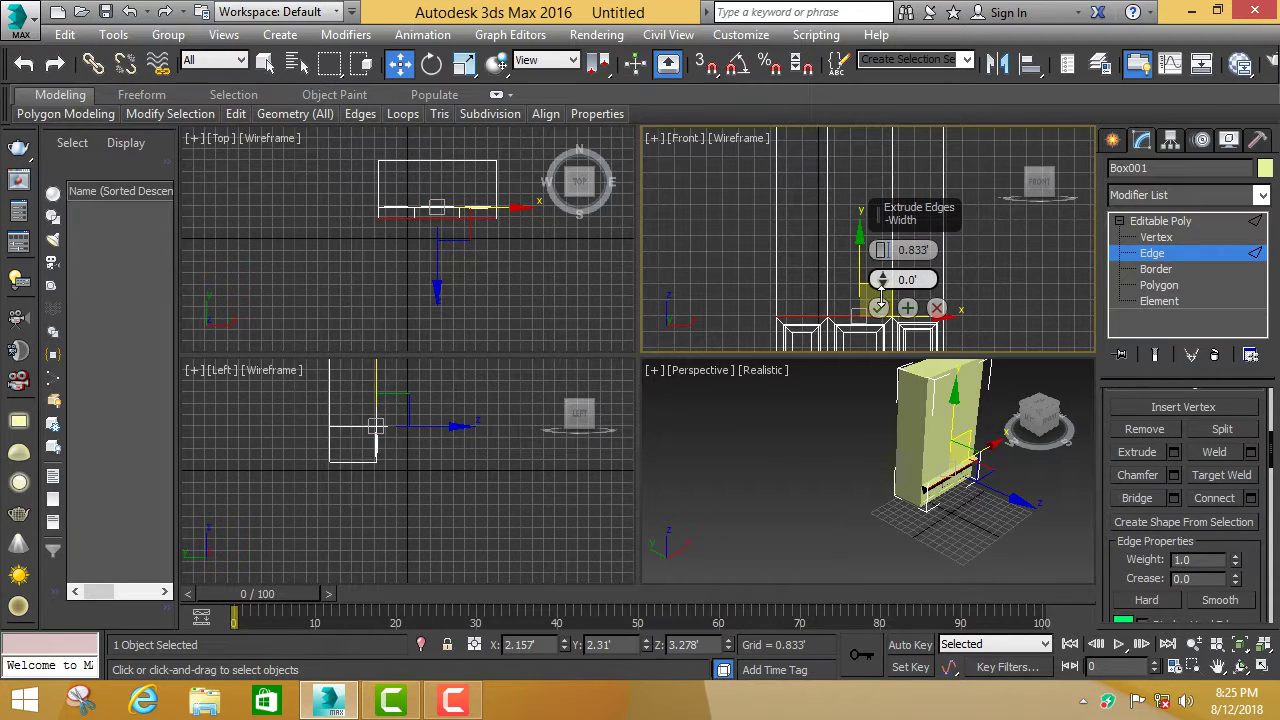
{"action": "mouse_move", "coordinate": [881, 280]}
{"action": "left_mouse_down"}
{"action": "mouse_move", "coordinate": [893, 290]}
{"action": "mouse_move", "coordinate": [881, 258]}
{"action": "left_mouse_up"}
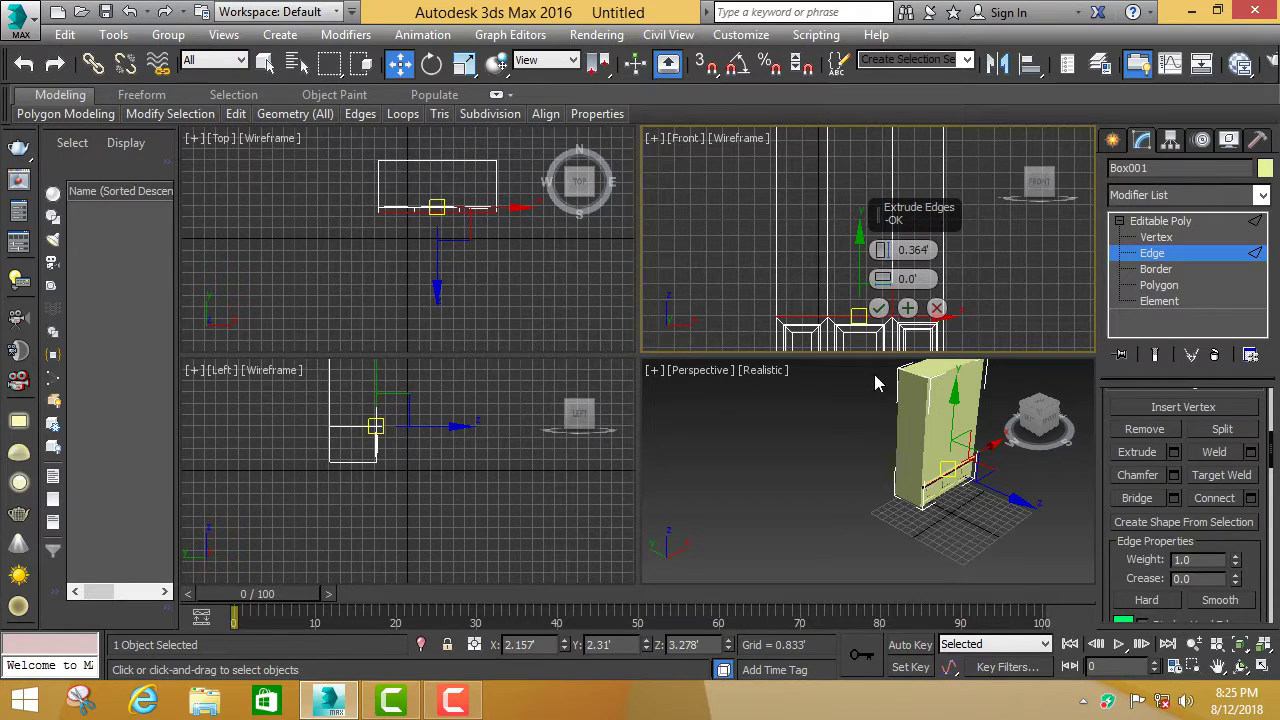
{"action": "scroll", "coordinate": [856, 421], "scroll_direction": "up", "scroll_amount": 2}
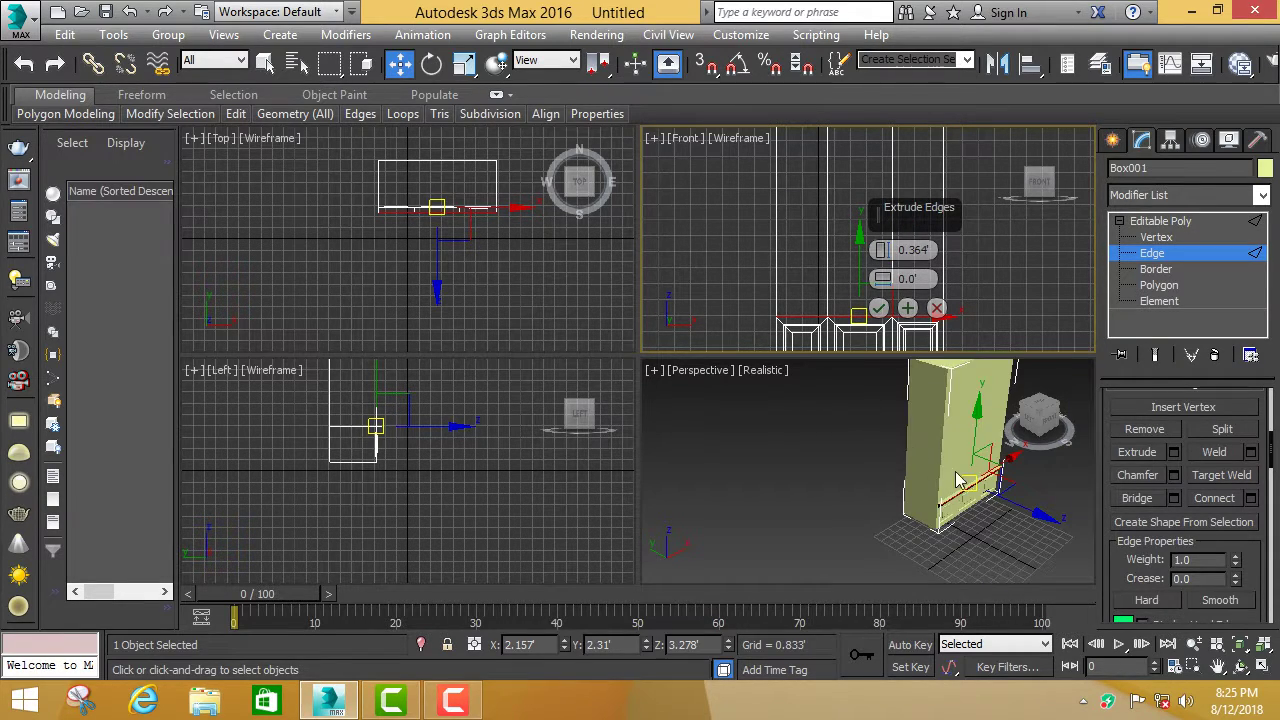
{"action": "scroll", "coordinate": [960, 478], "scroll_direction": "up", "scroll_amount": 2}
{"action": "scroll", "coordinate": [960, 475], "scroll_direction": "up", "scroll_amount": 2}
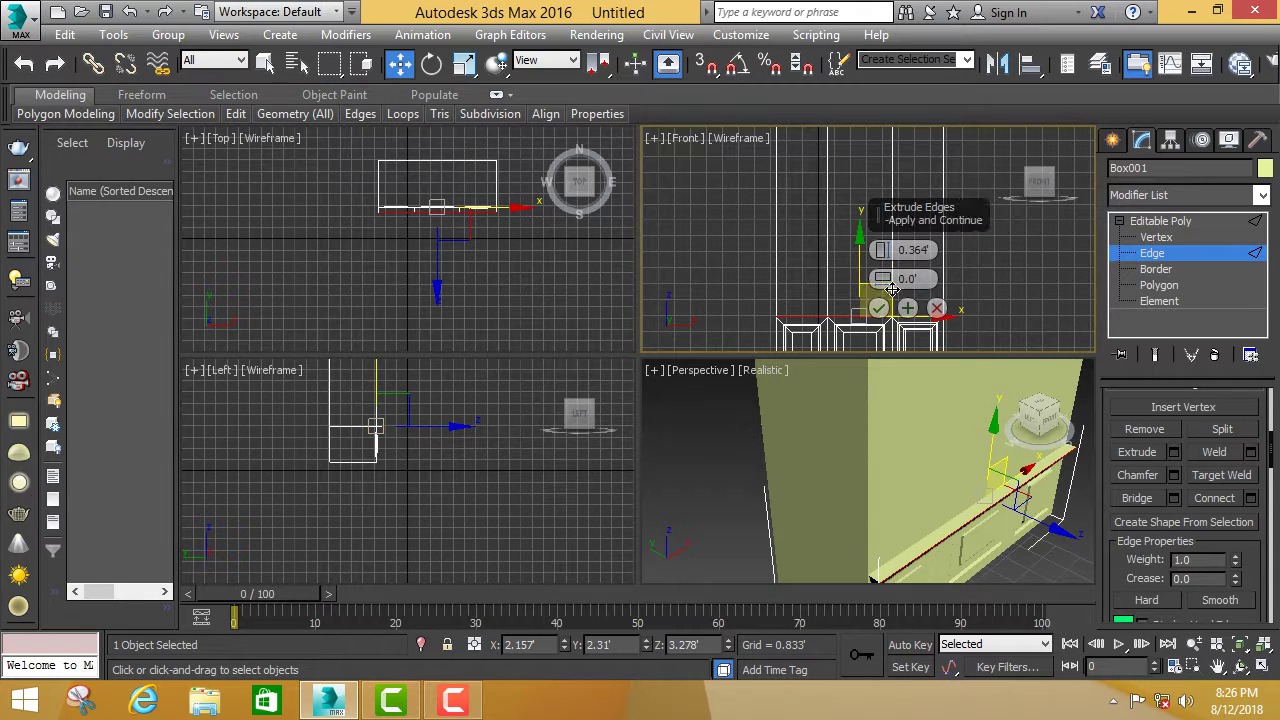
{"action": "left_click_drag", "start_coordinate": [883, 251], "coordinate": [883, 251]}
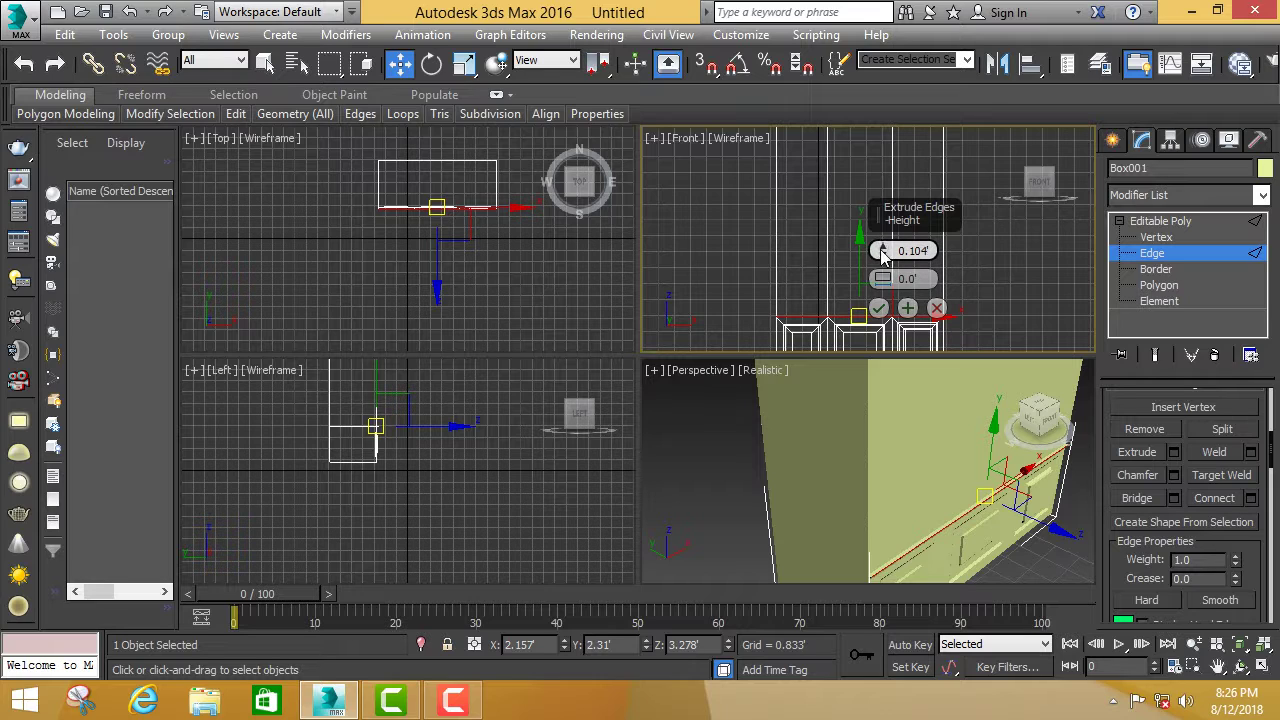
{"action": "left_click", "coordinate": [884, 250]}
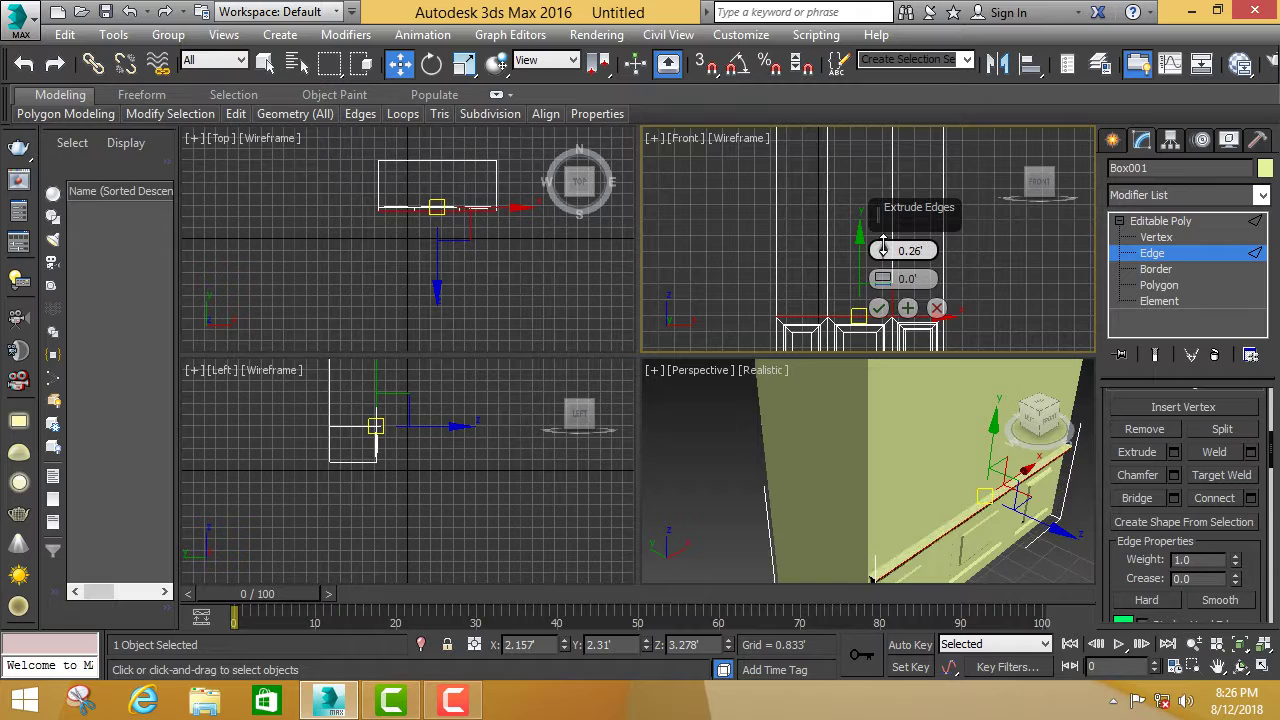
{"action": "left_click", "coordinate": [884, 250]}
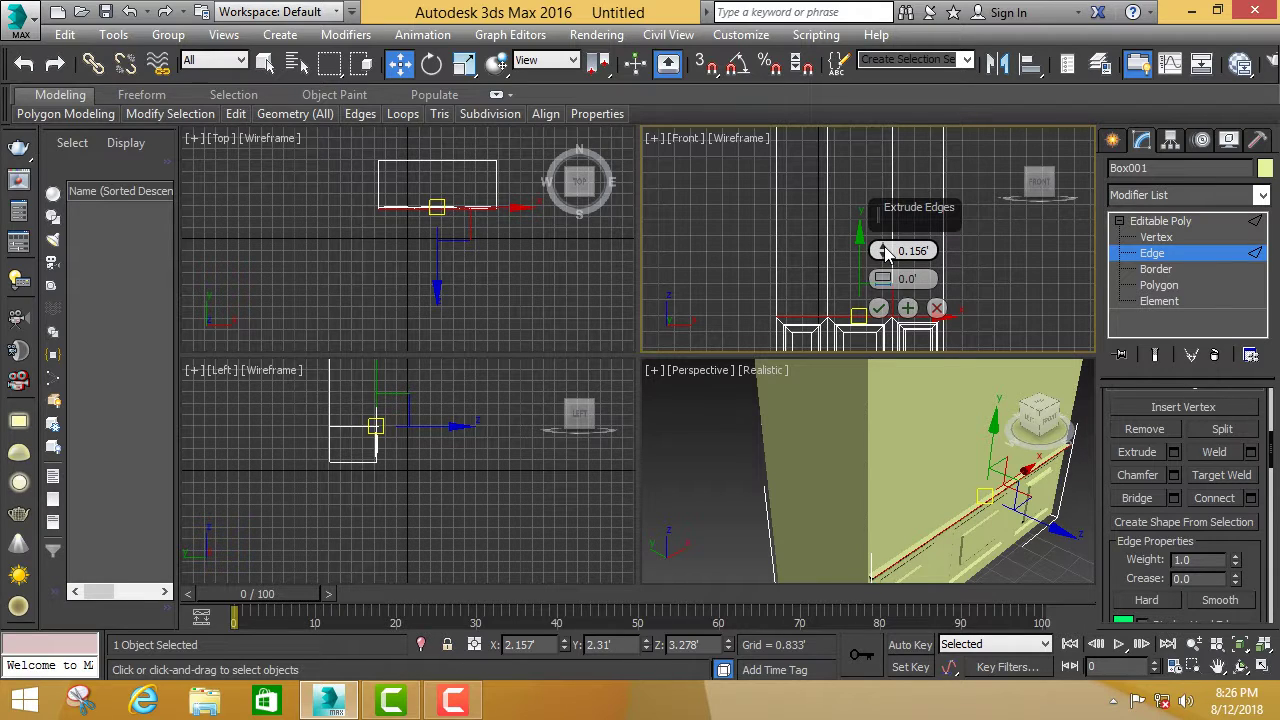
{"action": "left_click_drag", "start_coordinate": [884, 250], "coordinate": [885, 262]}
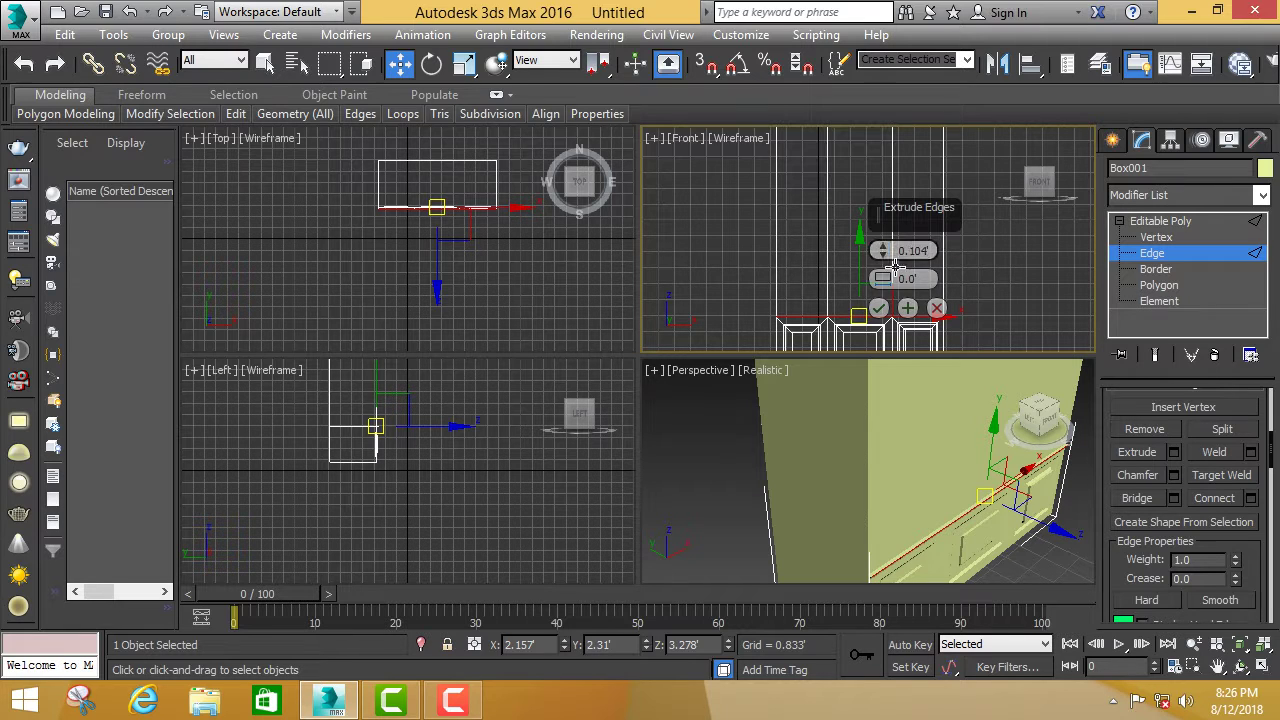
{"action": "left_click", "coordinate": [878, 309]}
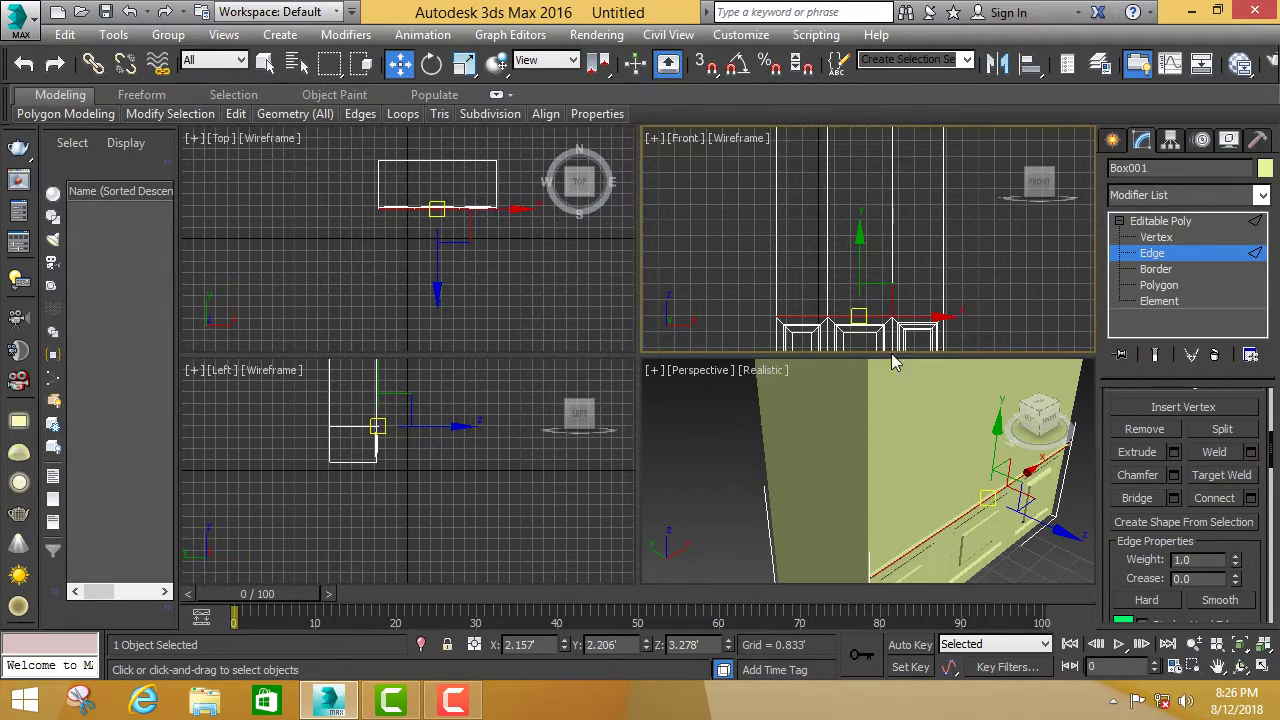
{"action": "scroll", "coordinate": [772, 476], "scroll_direction": "down", "scroll_amount": 2}
{"action": "left_click", "coordinate": [725, 455]}
Select the cabinet front's bottom edge in Perspective, undoing the accidental edge move.
{"action": "middle_click_drag", "start_coordinate": [725, 455], "coordinate": [922, 569], "text": "alt"}
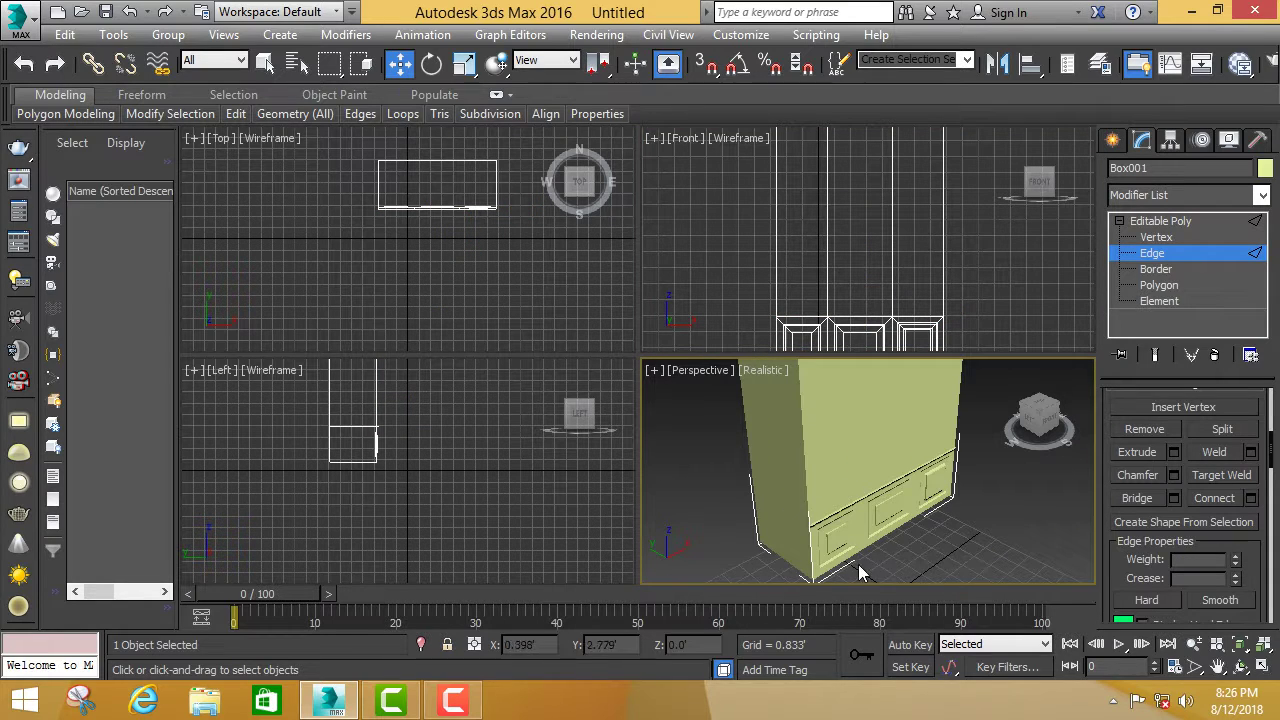
{"action": "middle_click_drag", "start_coordinate": [866, 534], "coordinate": [838, 512], "text": "alt"}
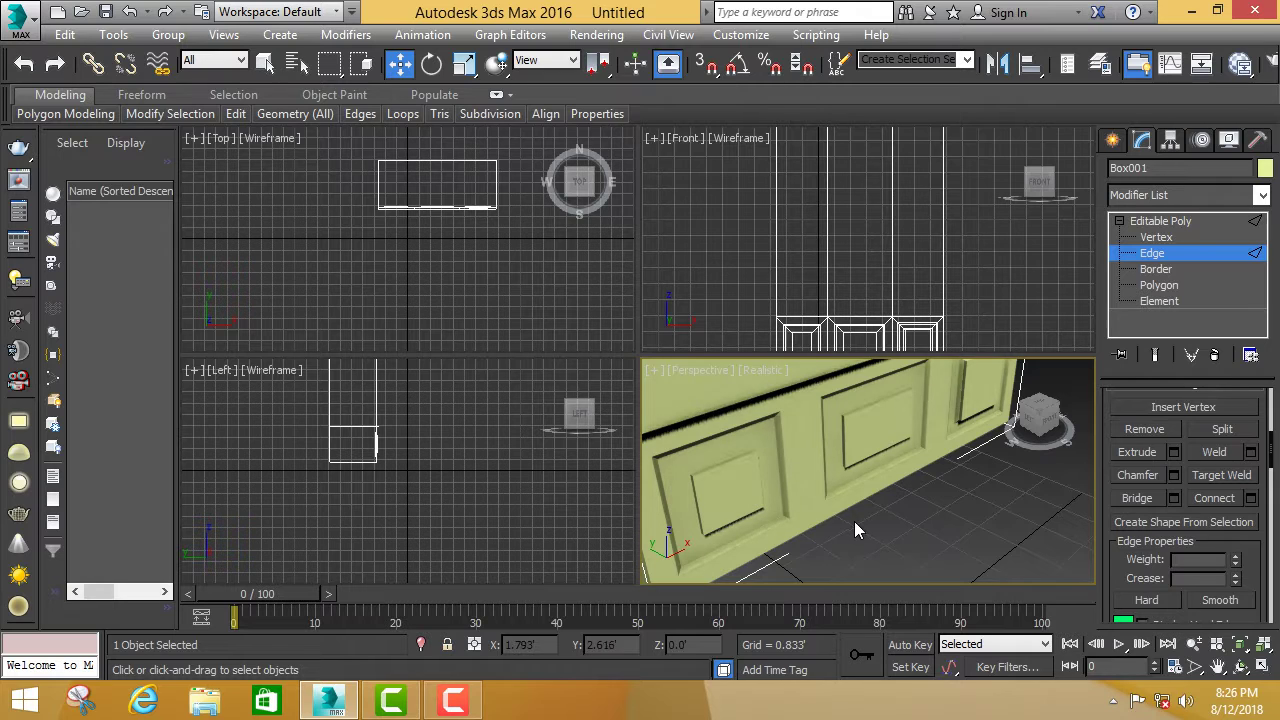
{"action": "left_click", "coordinate": [838, 512]}
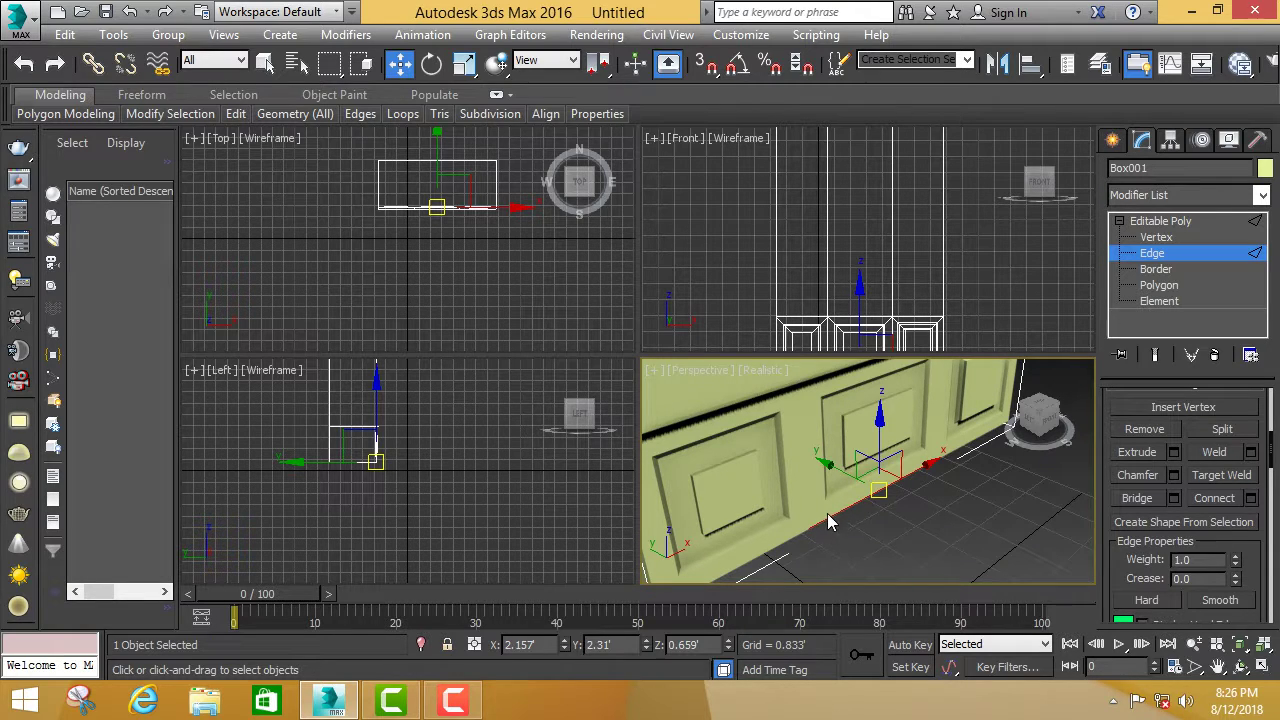
{"action": "left_click_drag", "start_coordinate": [781, 548], "coordinate": [838, 540]}
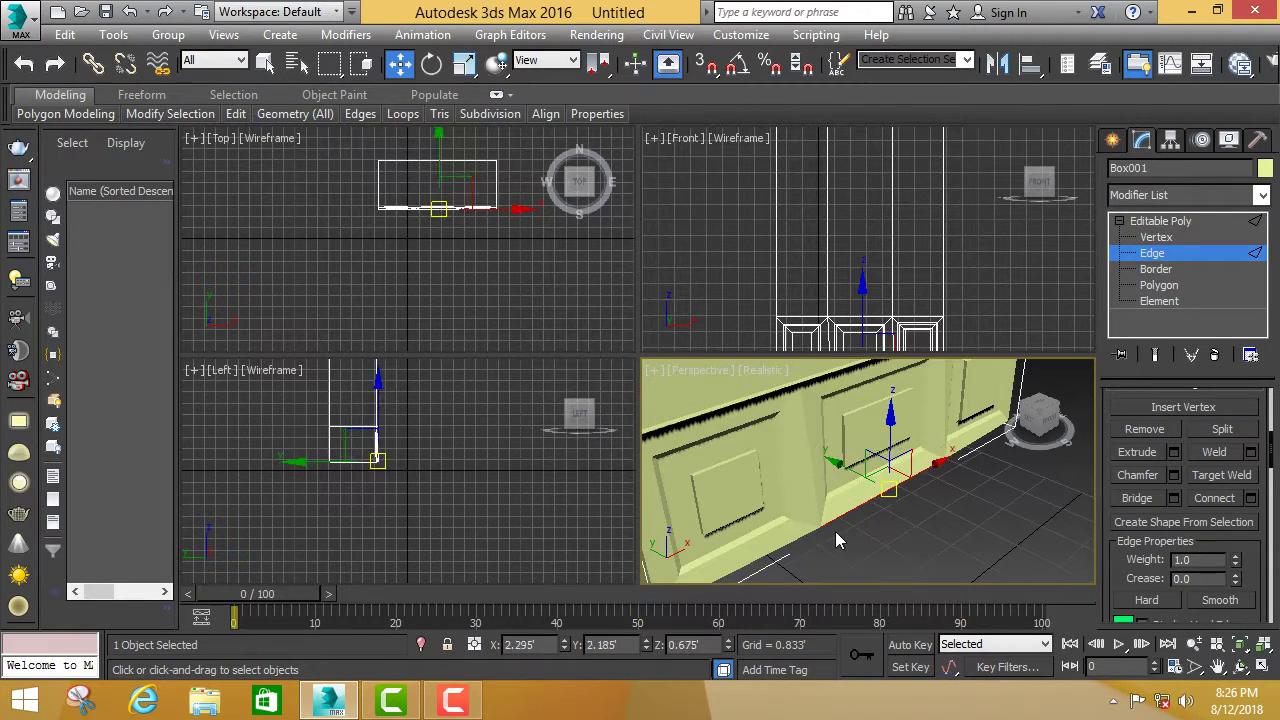
{"action": "left_click", "coordinate": [836, 541]}
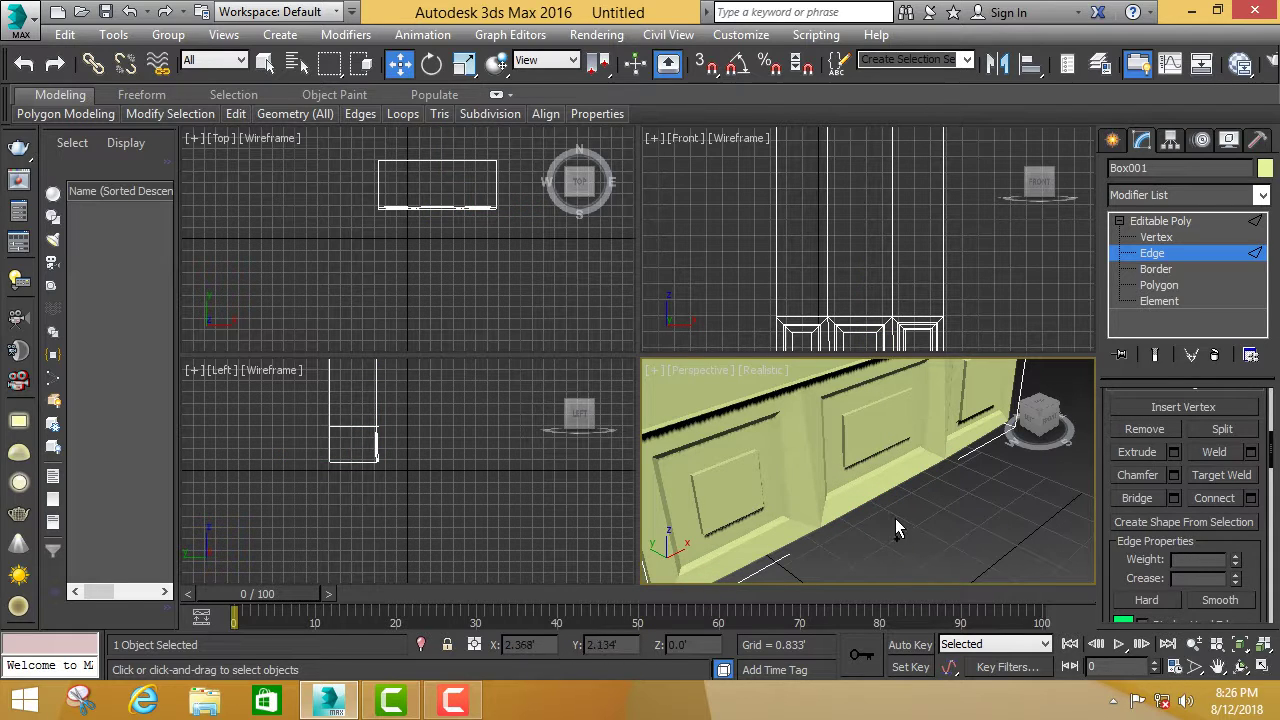
{"action": "key", "text": "ctrl+z"}
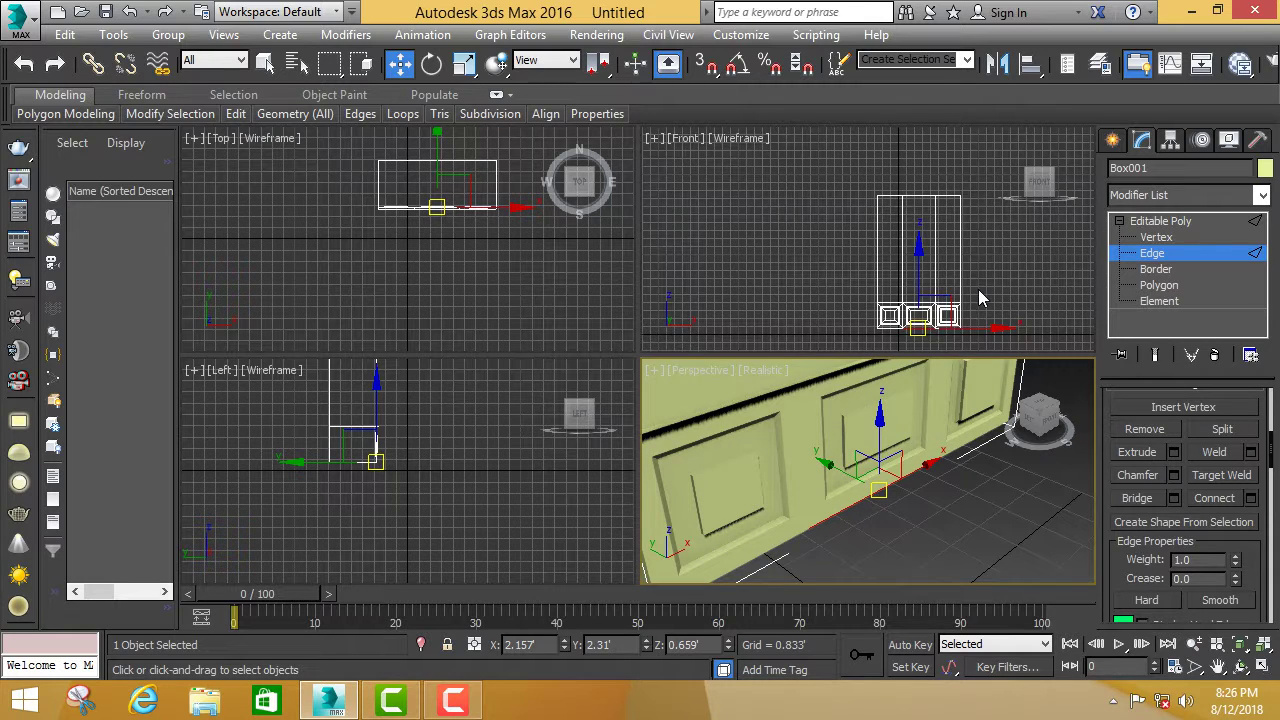
{"action": "scroll", "coordinate": [975, 298], "scroll_direction": "down", "scroll_amount": 1}
{"action": "scroll", "coordinate": [900, 346], "scroll_direction": "up", "scroll_amount": 2}
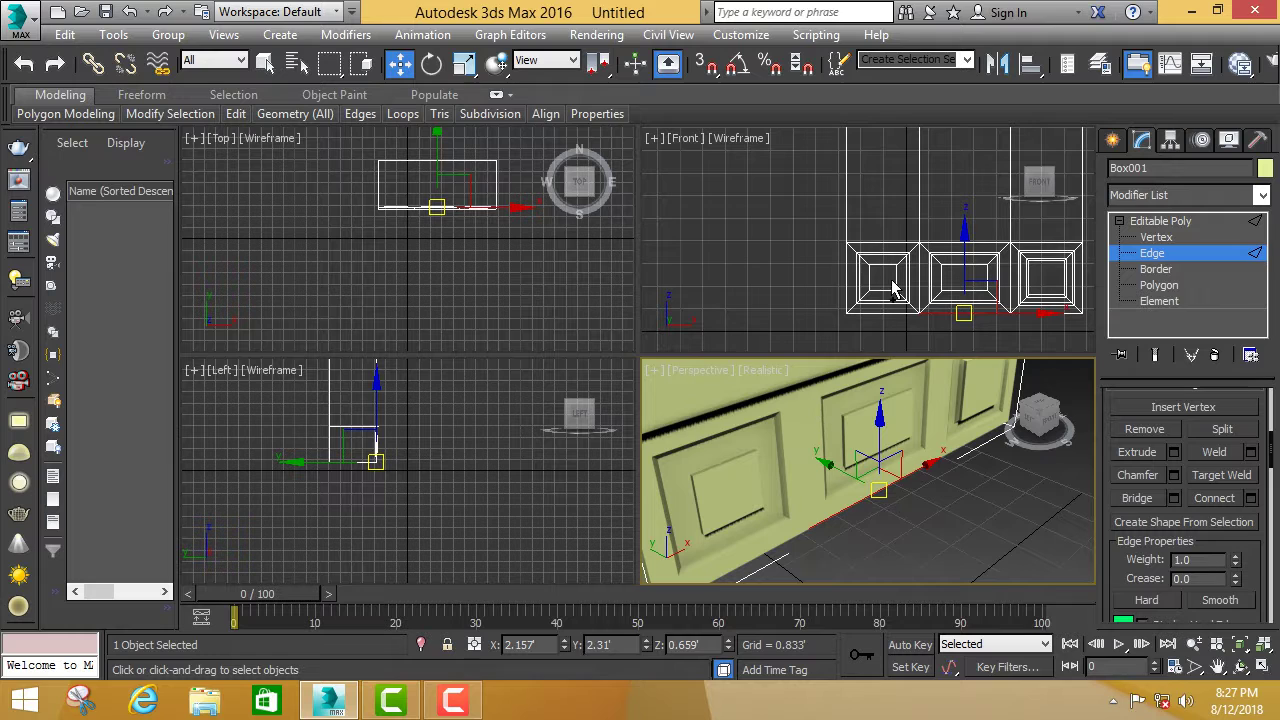
Extrude the bottom front edge with Height 0.067' and confirm.
{"action": "left_click", "coordinate": [882, 314]}
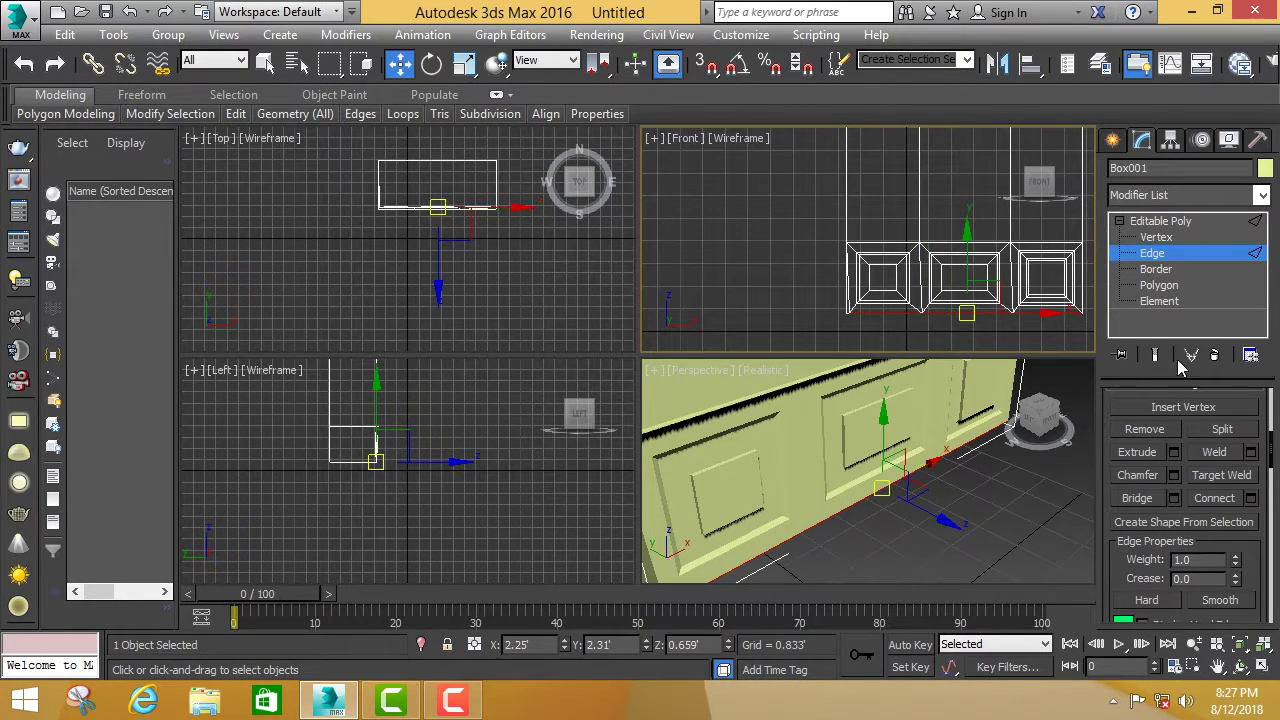
{"action": "left_click", "coordinate": [1173, 452]}
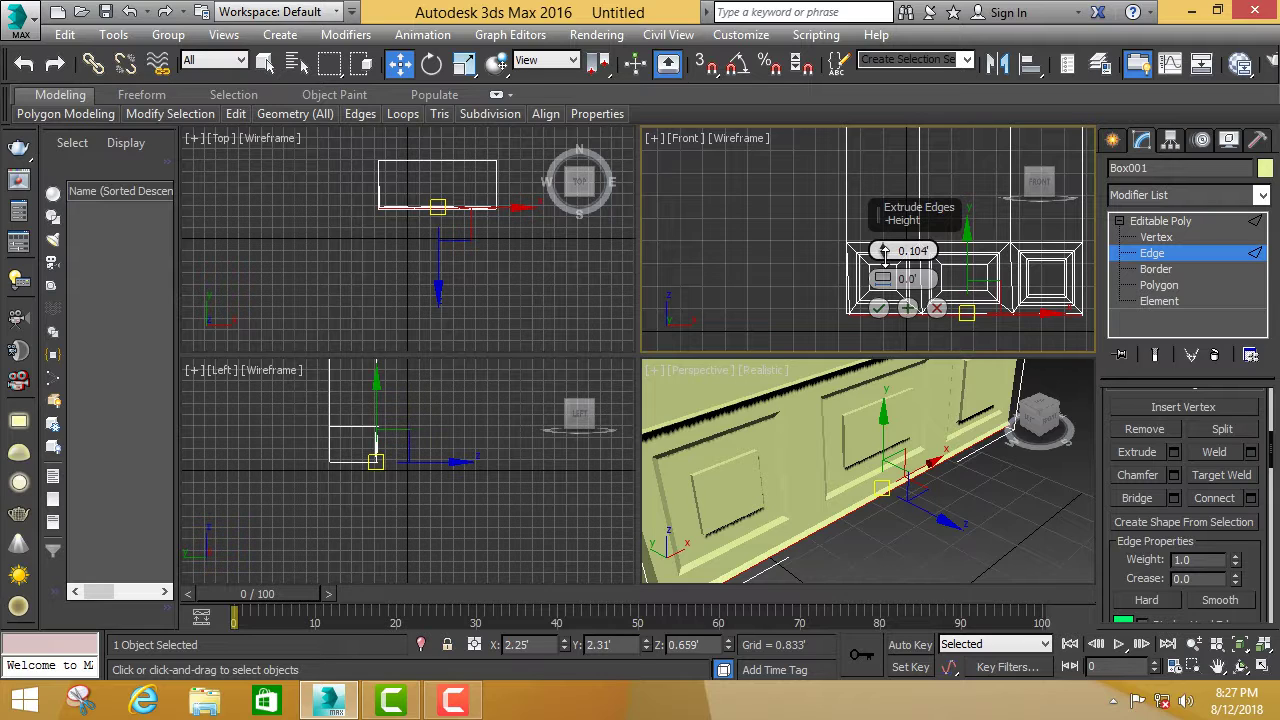
{"action": "left_click_drag", "start_coordinate": [884, 251], "coordinate": [884, 262]}
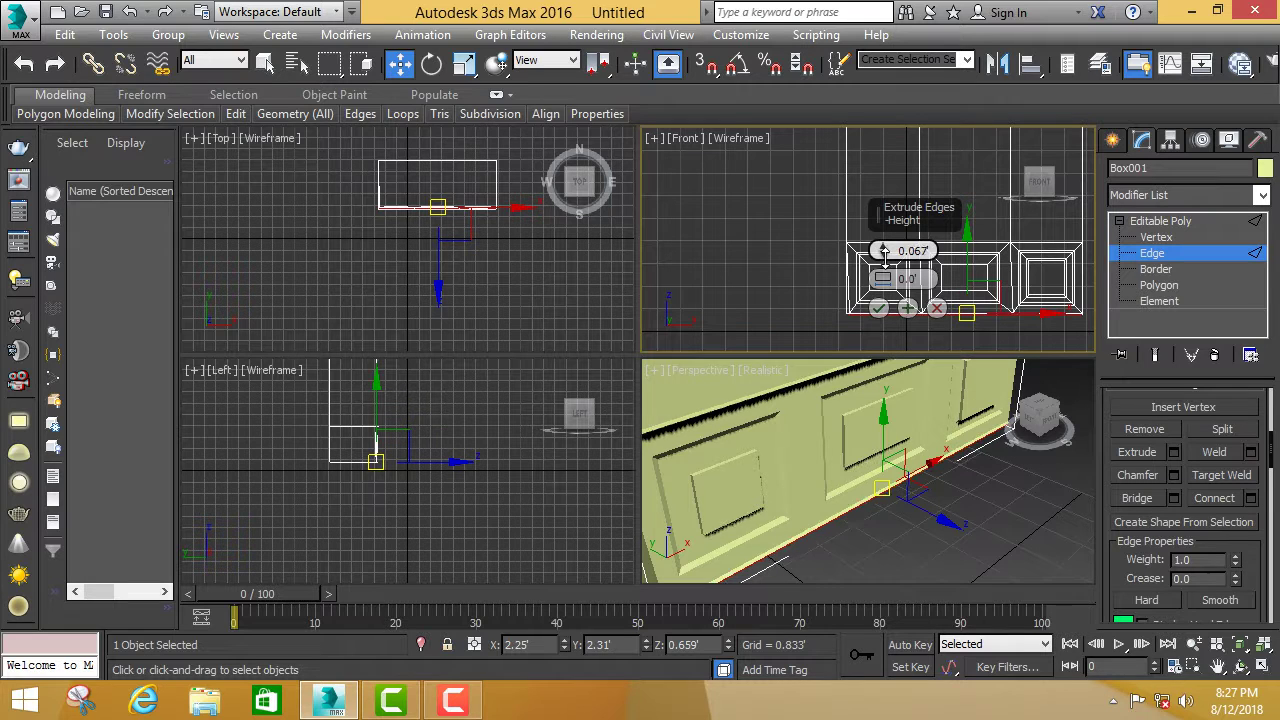
{"action": "left_click", "coordinate": [878, 318]}
Orbit and zoom the Perspective view to inspect the new base trim.
{"action": "left_click", "coordinate": [956, 546]}
{"action": "middle_click_drag", "start_coordinate": [956, 546], "coordinate": [951, 505], "text": "alt"}
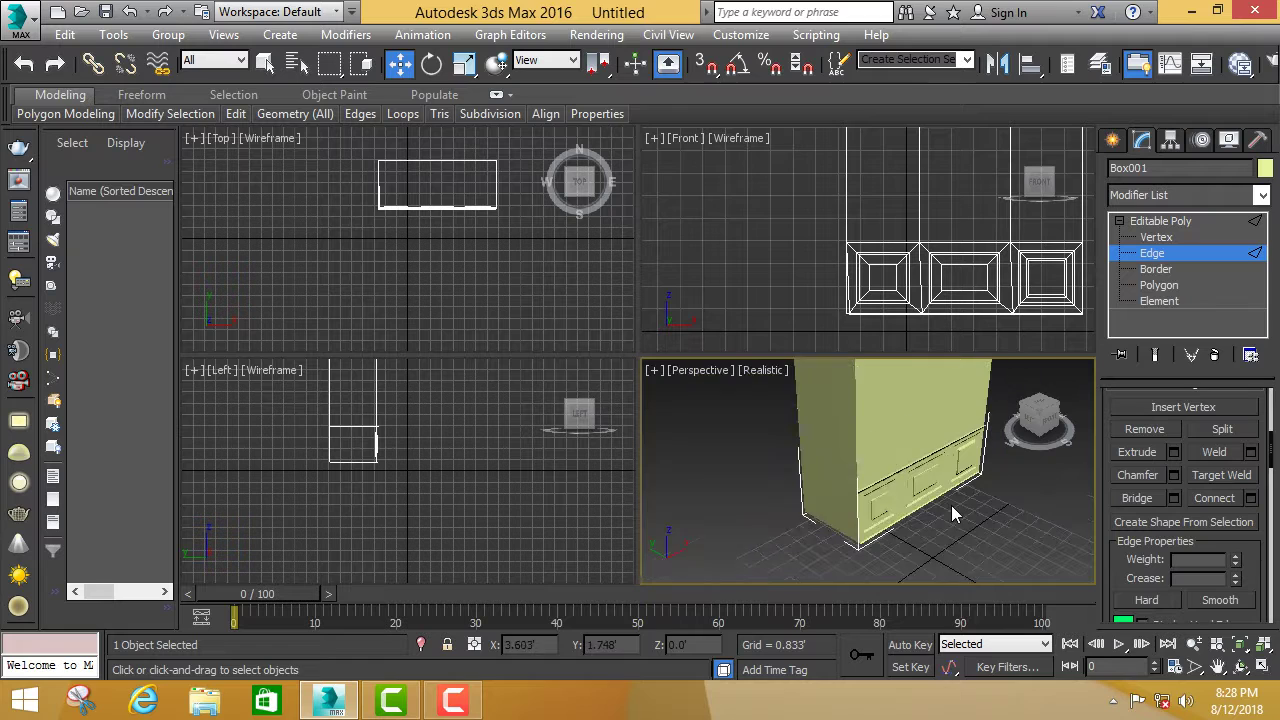
{"action": "scroll", "coordinate": [940, 405], "scroll_direction": "down", "scroll_amount": 3}
{"action": "scroll", "coordinate": [957, 374], "scroll_direction": "down", "scroll_amount": 1}
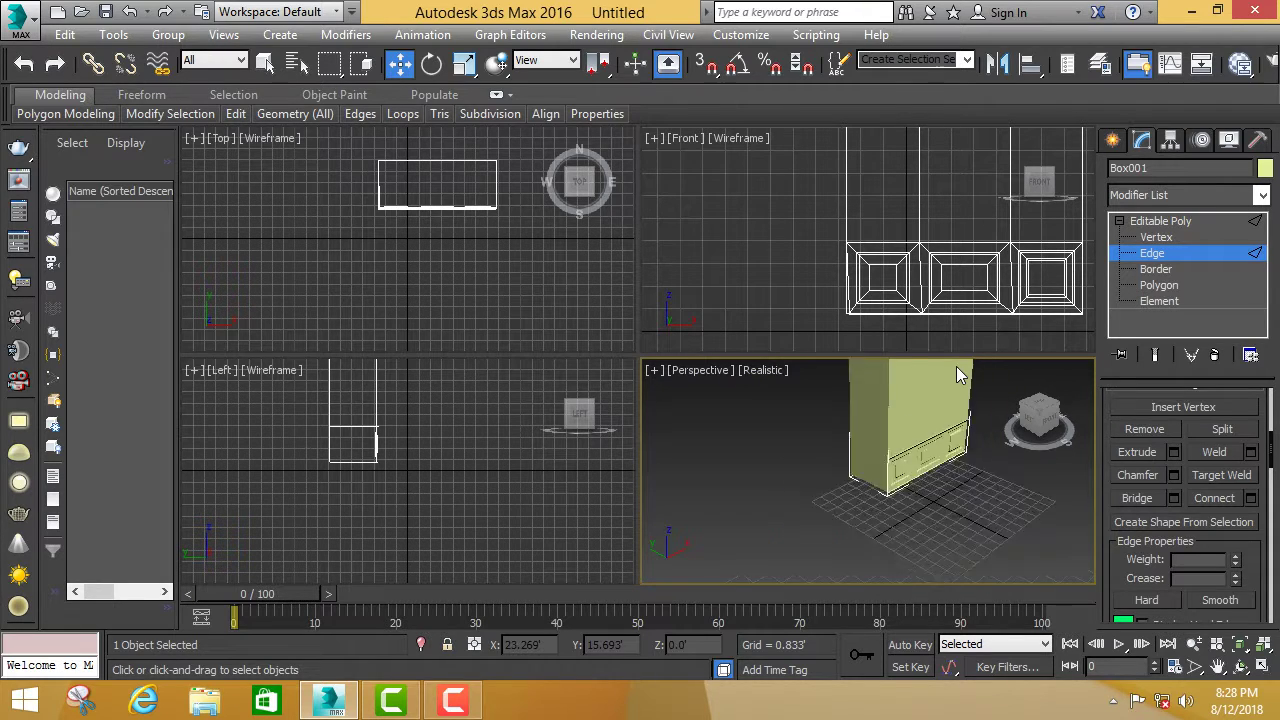
{"action": "scroll", "coordinate": [965, 372], "scroll_direction": "down", "scroll_amount": 2}
{"action": "scroll", "coordinate": [985, 365], "scroll_direction": "down", "scroll_amount": 1}
{"action": "scroll", "coordinate": [999, 346], "scroll_direction": "up", "scroll_amount": 2}
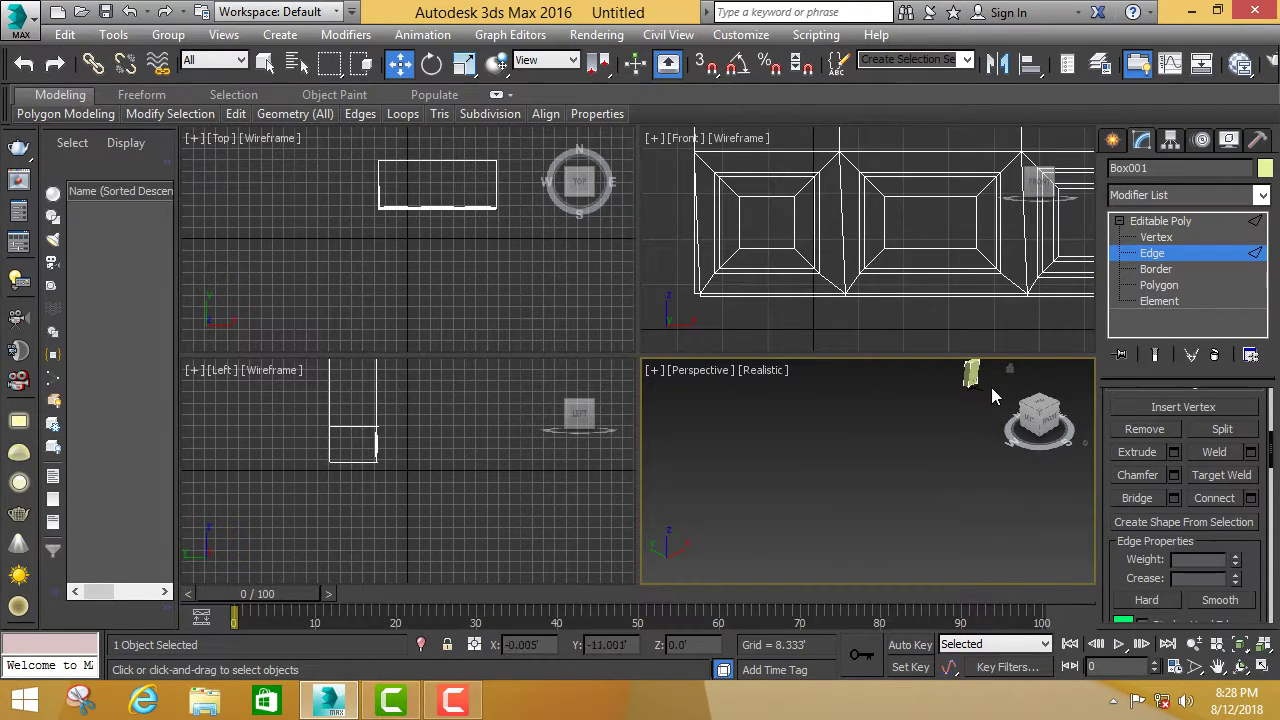
{"action": "scroll", "coordinate": [954, 310], "scroll_direction": "down", "scroll_amount": 1}
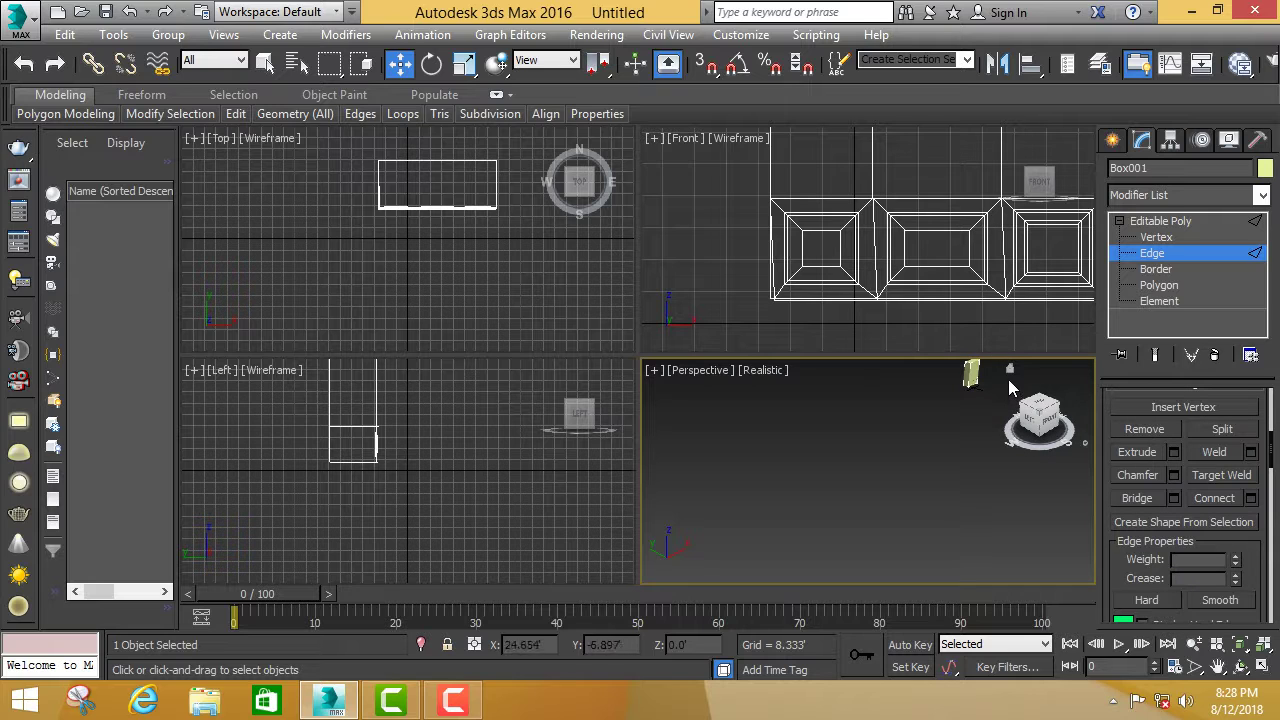
{"action": "scroll", "coordinate": [1008, 372], "scroll_direction": "up", "scroll_amount": 4}
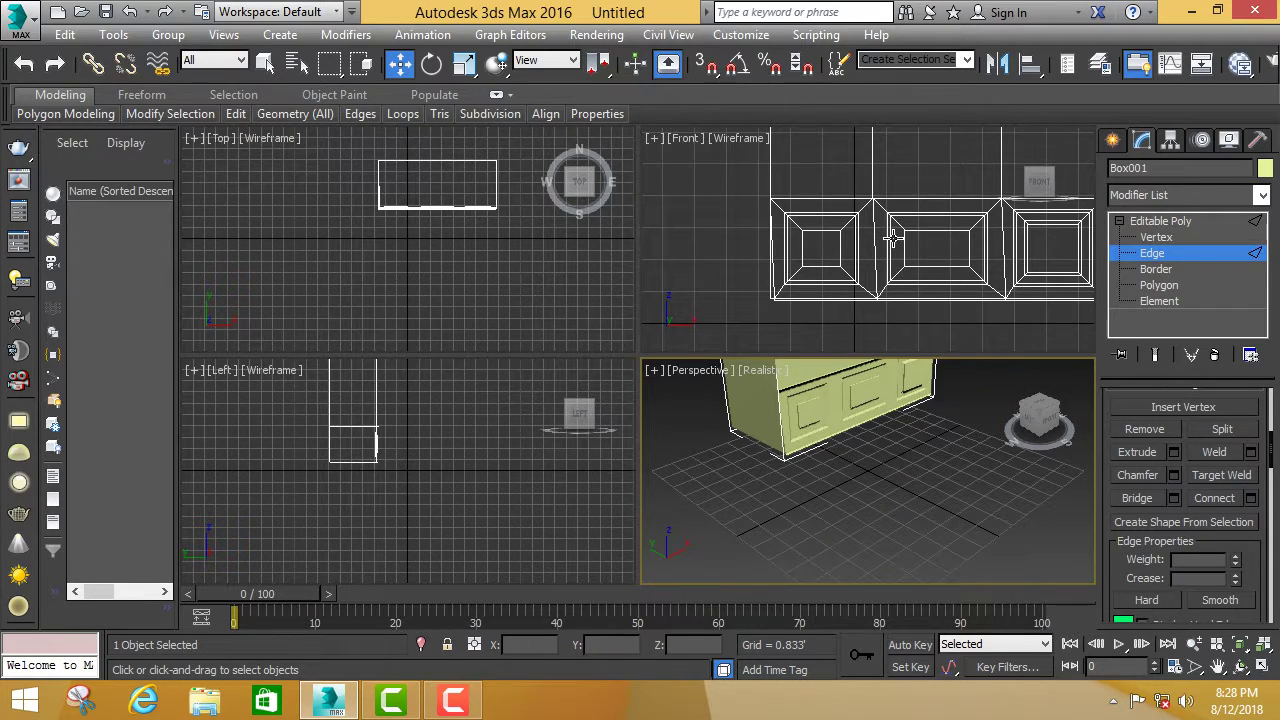
{"action": "scroll", "coordinate": [940, 169], "scroll_direction": "down", "scroll_amount": 1}
{"action": "scroll", "coordinate": [940, 169], "scroll_direction": "down", "scroll_amount": 1}
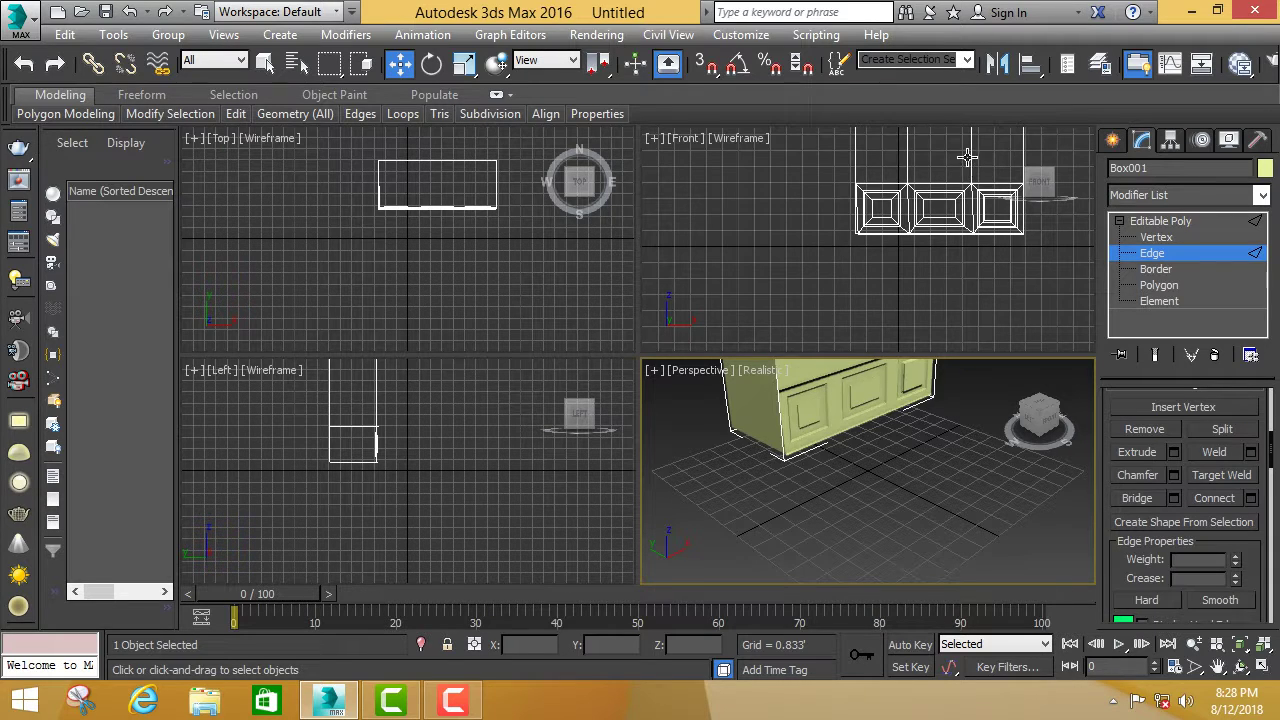
{"action": "scroll", "coordinate": [967, 157], "scroll_direction": "down", "scroll_amount": 1}
{"action": "scroll", "coordinate": [1027, 157], "scroll_direction": "down", "scroll_amount": 2}
{"action": "scroll", "coordinate": [1040, 145], "scroll_direction": "down", "scroll_amount": 1}
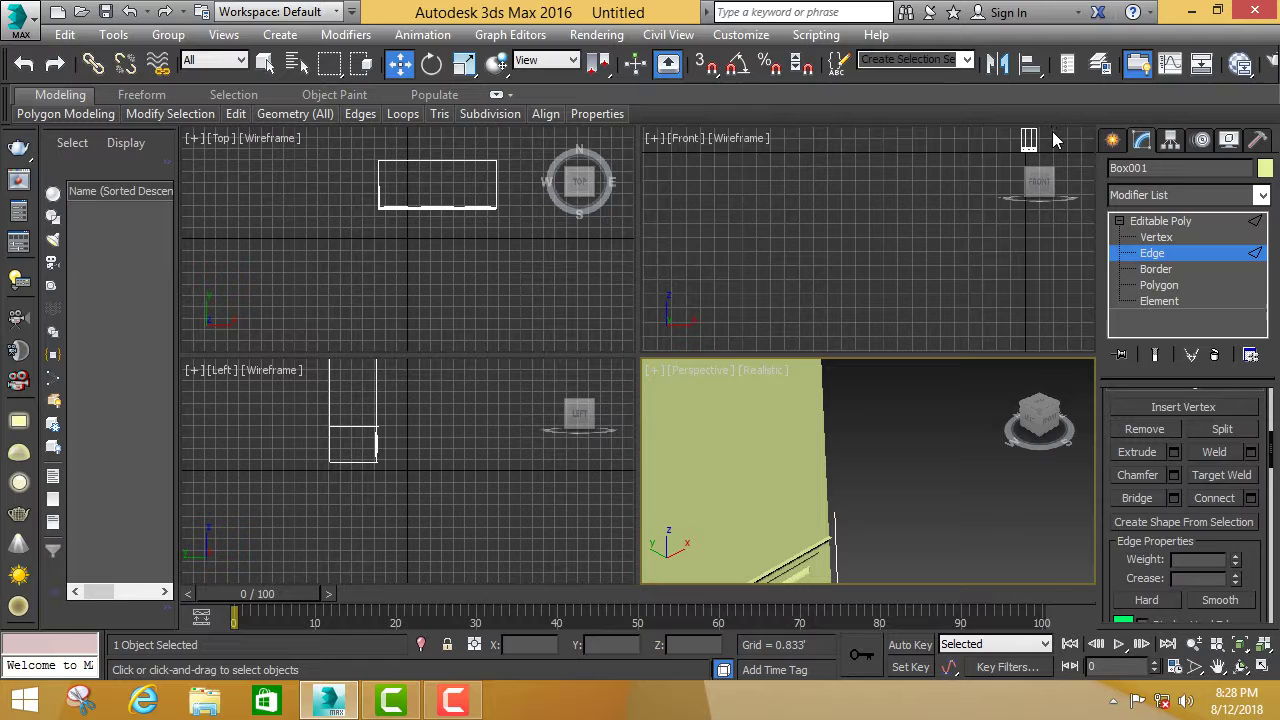
{"action": "scroll", "coordinate": [1052, 131], "scroll_direction": "up", "scroll_amount": 2}
{"action": "scroll", "coordinate": [1052, 131], "scroll_direction": "up", "scroll_amount": 2}
{"action": "scroll", "coordinate": [1052, 131], "scroll_direction": "up", "scroll_amount": 1}
{"action": "scroll", "coordinate": [1052, 131], "scroll_direction": "up", "scroll_amount": 1}
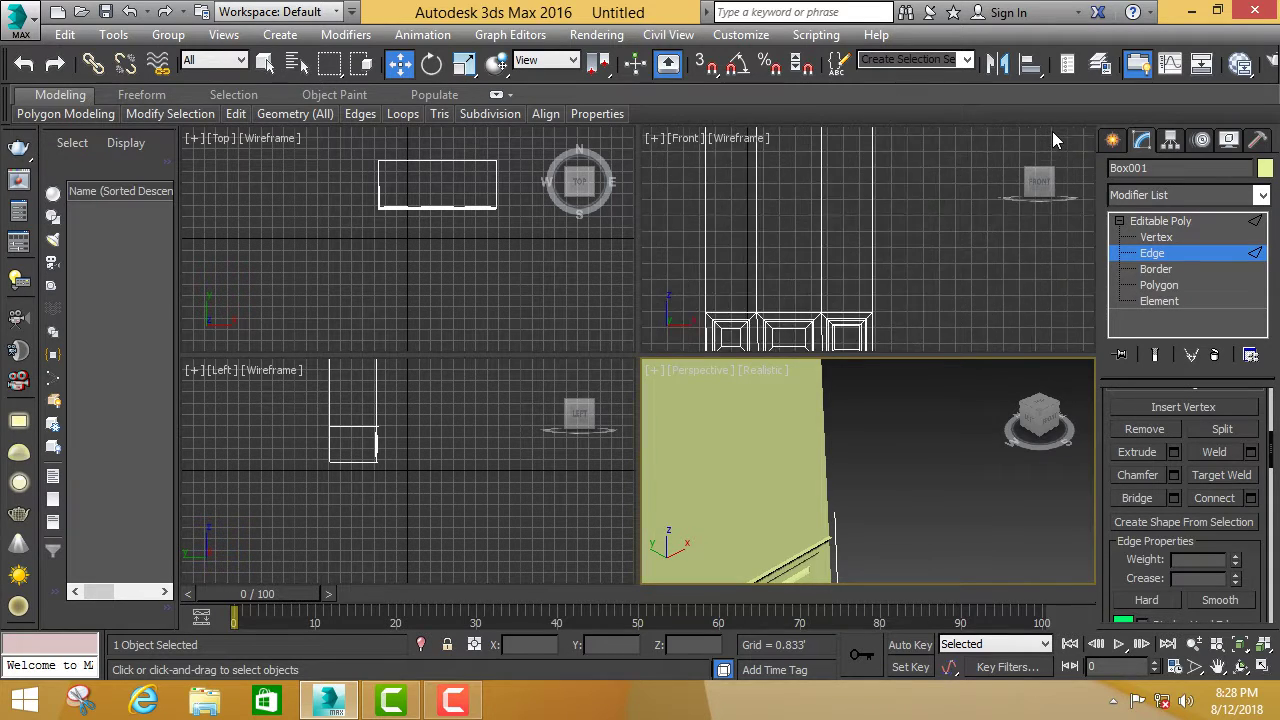
{"action": "scroll", "coordinate": [1052, 131], "scroll_direction": "up", "scroll_amount": 1}
{"action": "scroll", "coordinate": [983, 135], "scroll_direction": "down", "scroll_amount": 1}
{"action": "scroll", "coordinate": [963, 138], "scroll_direction": "down", "scroll_amount": 1}
{"action": "scroll", "coordinate": [963, 138], "scroll_direction": "down", "scroll_amount": 1}
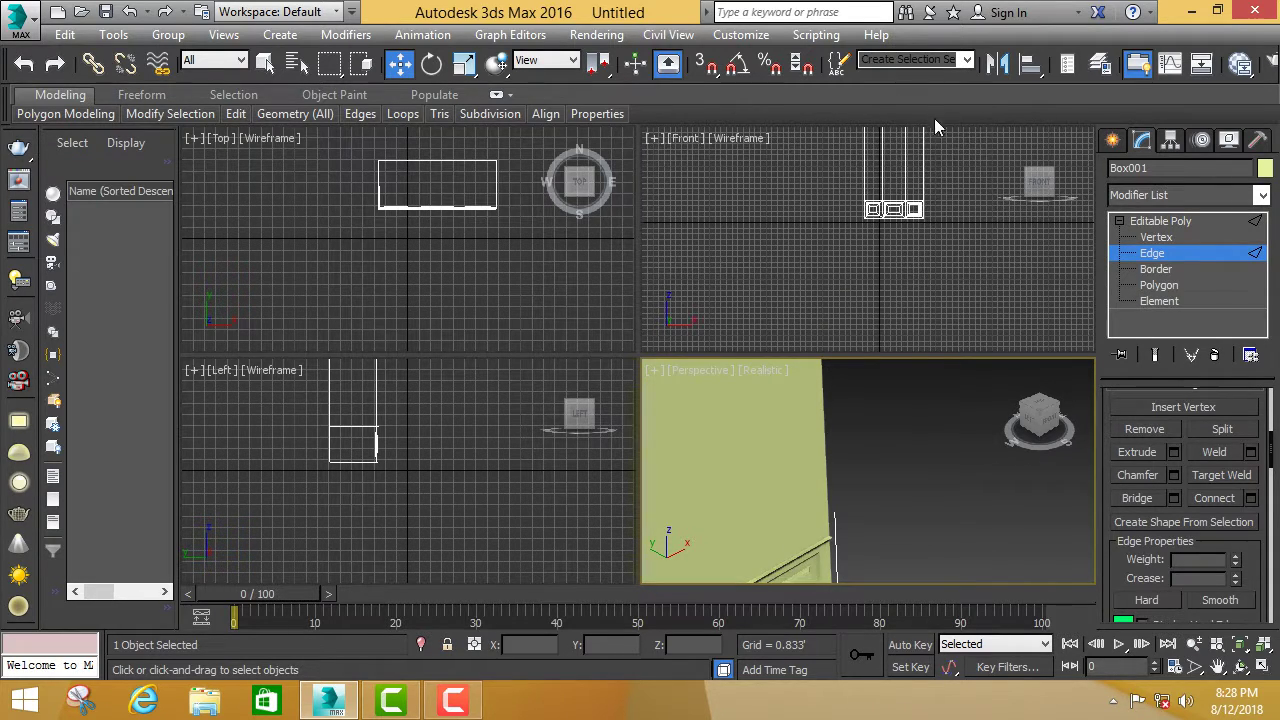
Toggle the upper-right viewport to Perspective, frame the box, then back to Front.
{"action": "left_click", "coordinate": [963, 130]}
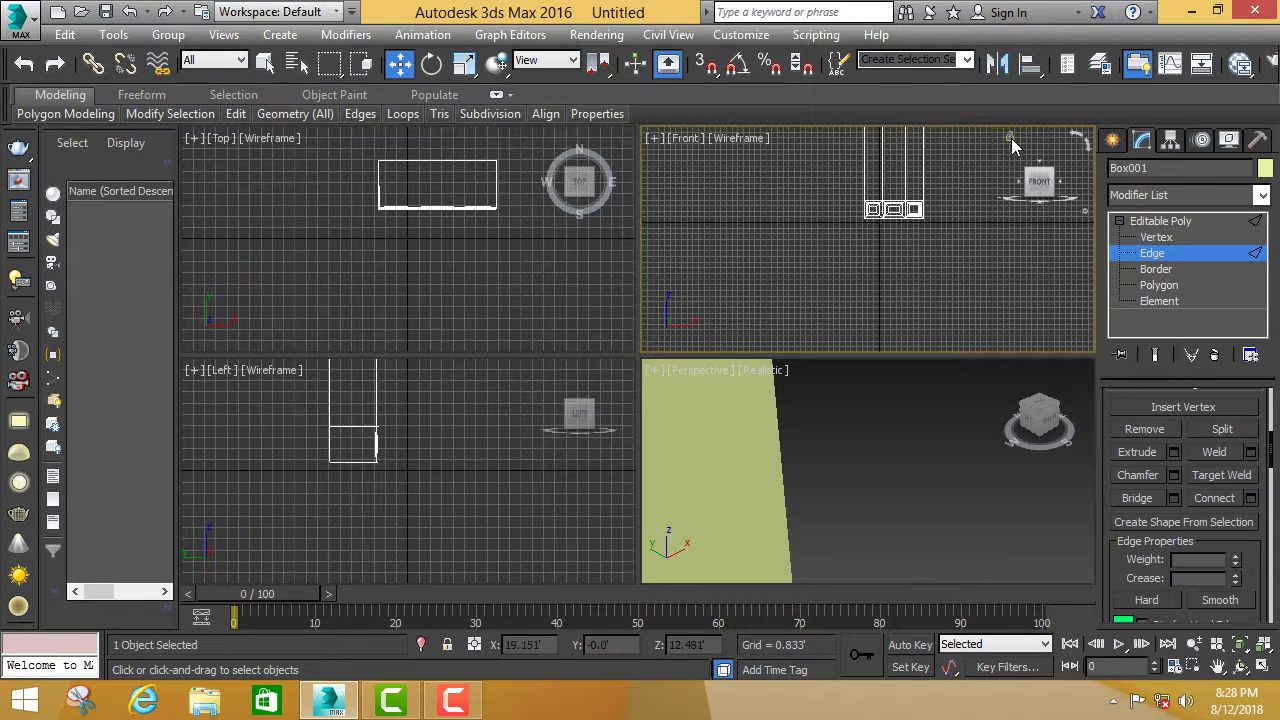
{"action": "key", "text": "p"}
{"action": "left_click", "coordinate": [1011, 137]}
{"action": "scroll", "coordinate": [964, 154], "scroll_direction": "down", "scroll_amount": 1}
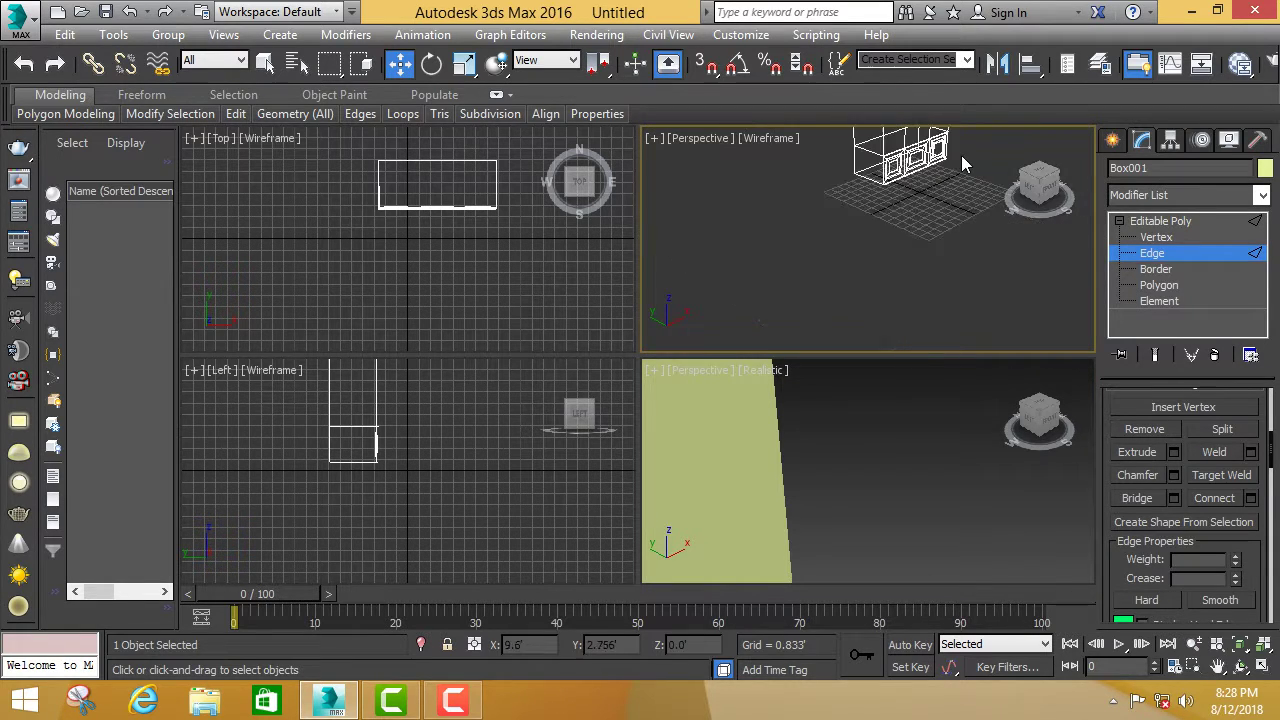
{"action": "scroll", "coordinate": [960, 155], "scroll_direction": "down", "scroll_amount": 1}
{"action": "key", "text": "f"}
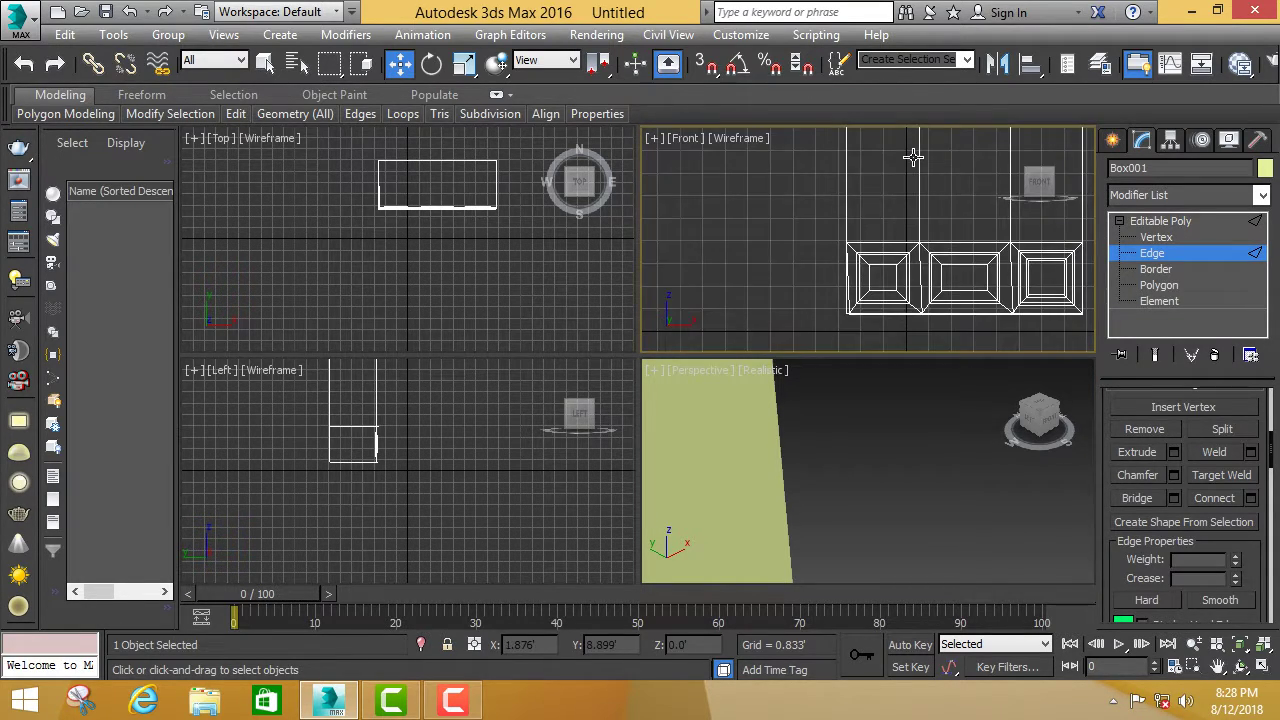
{"action": "scroll", "coordinate": [913, 157], "scroll_direction": "down", "scroll_amount": 1}
{"action": "scroll", "coordinate": [914, 156], "scroll_direction": "down", "scroll_amount": 1}
{"action": "scroll", "coordinate": [930, 152], "scroll_direction": "down", "scroll_amount": 1}
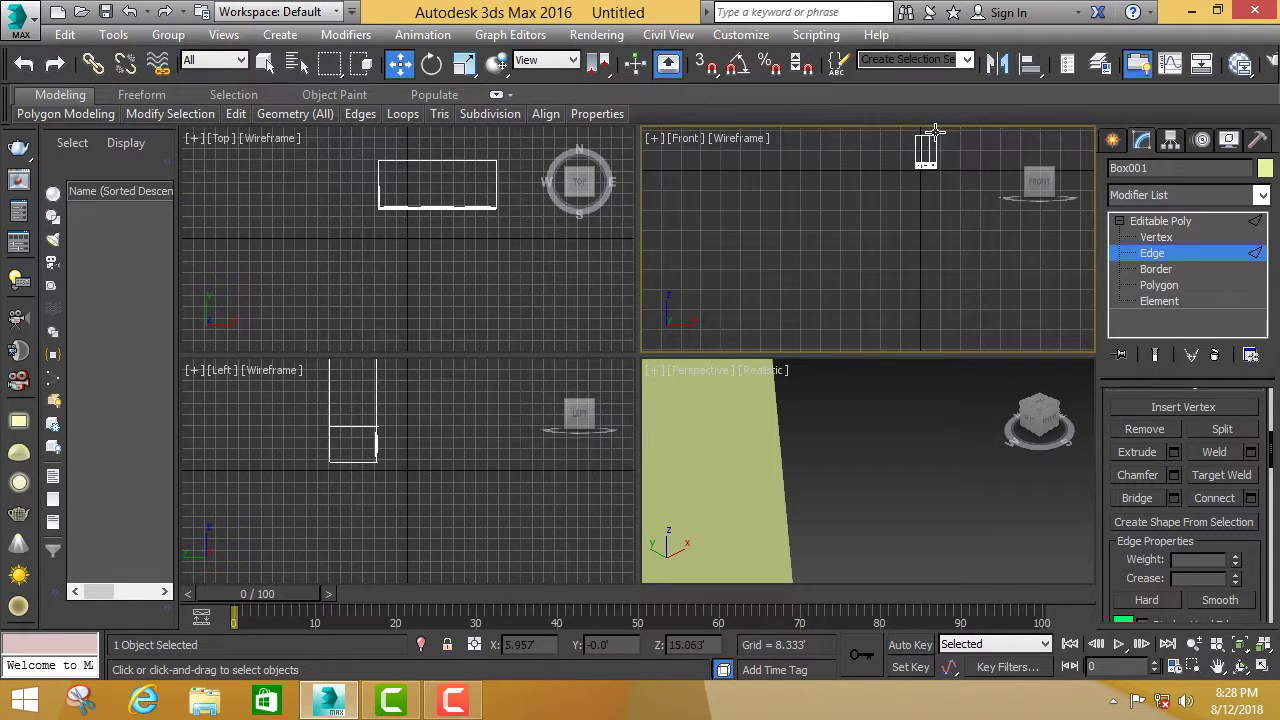
{"action": "scroll", "coordinate": [935, 132], "scroll_direction": "down", "scroll_amount": 1}
{"action": "scroll", "coordinate": [935, 135], "scroll_direction": "up", "scroll_amount": 1}
{"action": "scroll", "coordinate": [938, 141], "scroll_direction": "up", "scroll_amount": 1}
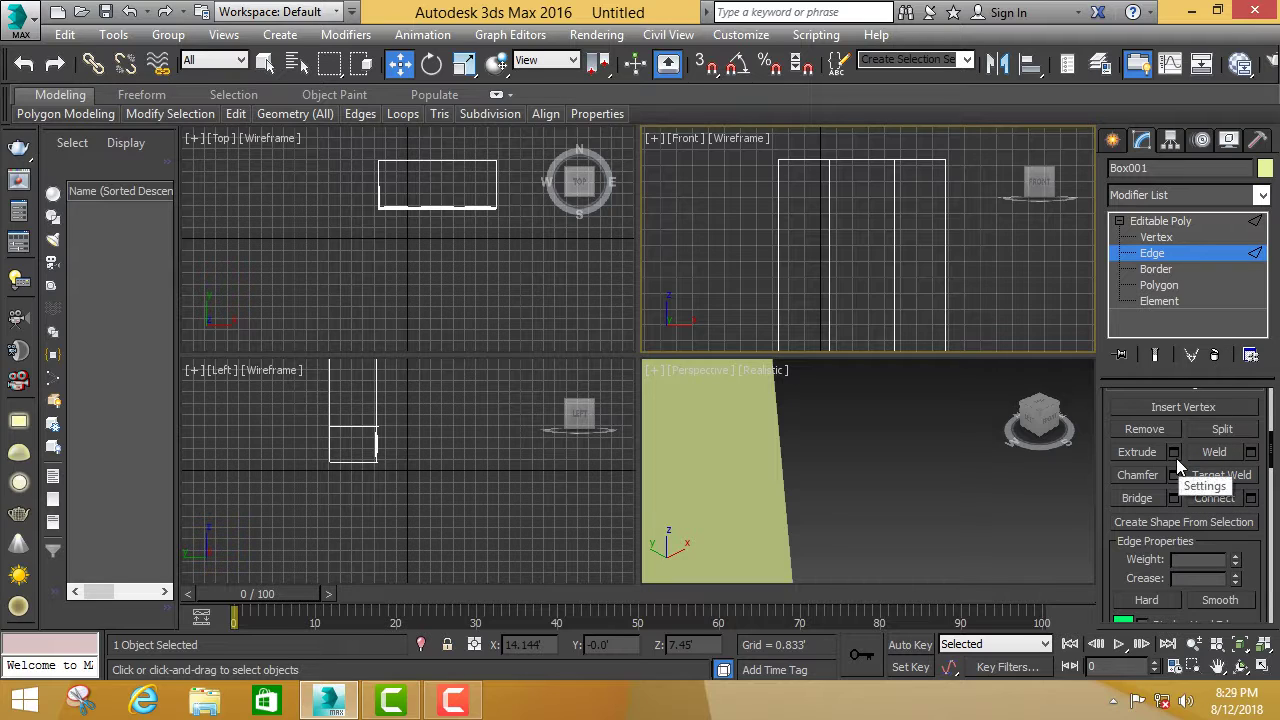
{"action": "left_click_drag", "start_coordinate": [1268, 459], "coordinate": [1276, 403]}
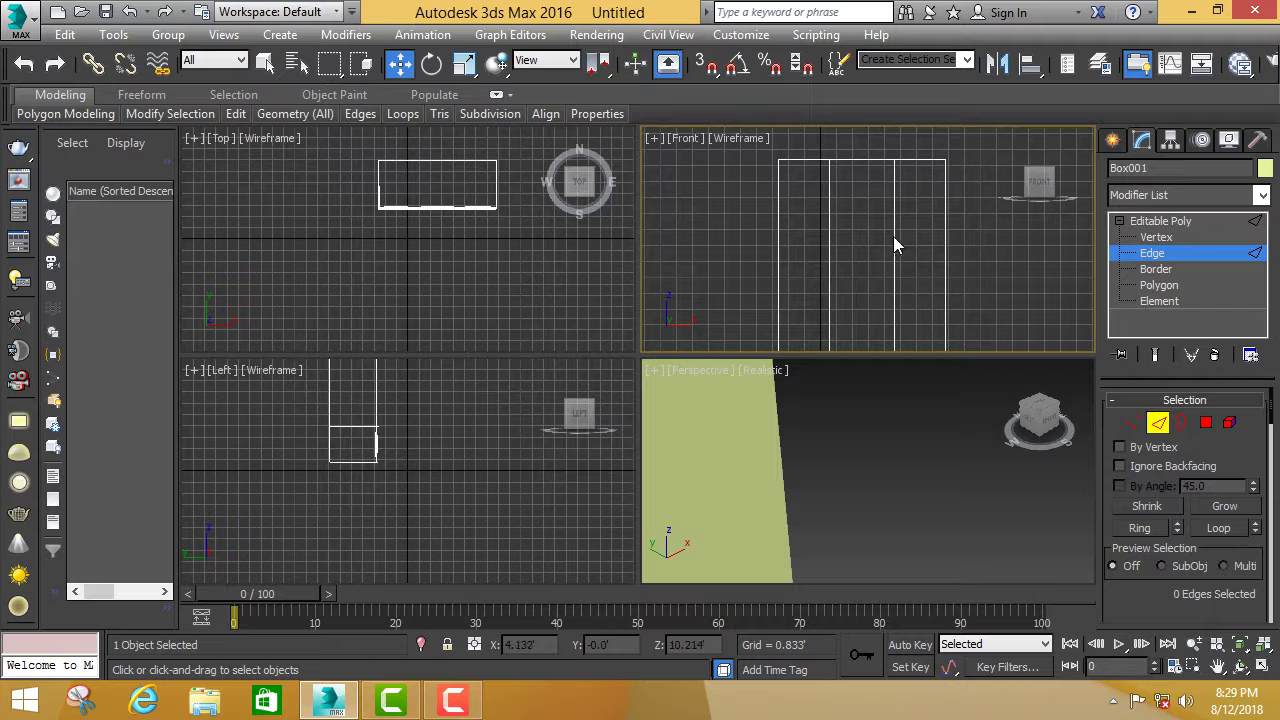
Select the horizontal edge above the lower panels and the box's top edge.
{"action": "left_click", "coordinate": [803, 157]}
{"action": "scroll", "coordinate": [819, 183], "scroll_direction": "down", "scroll_amount": 2}
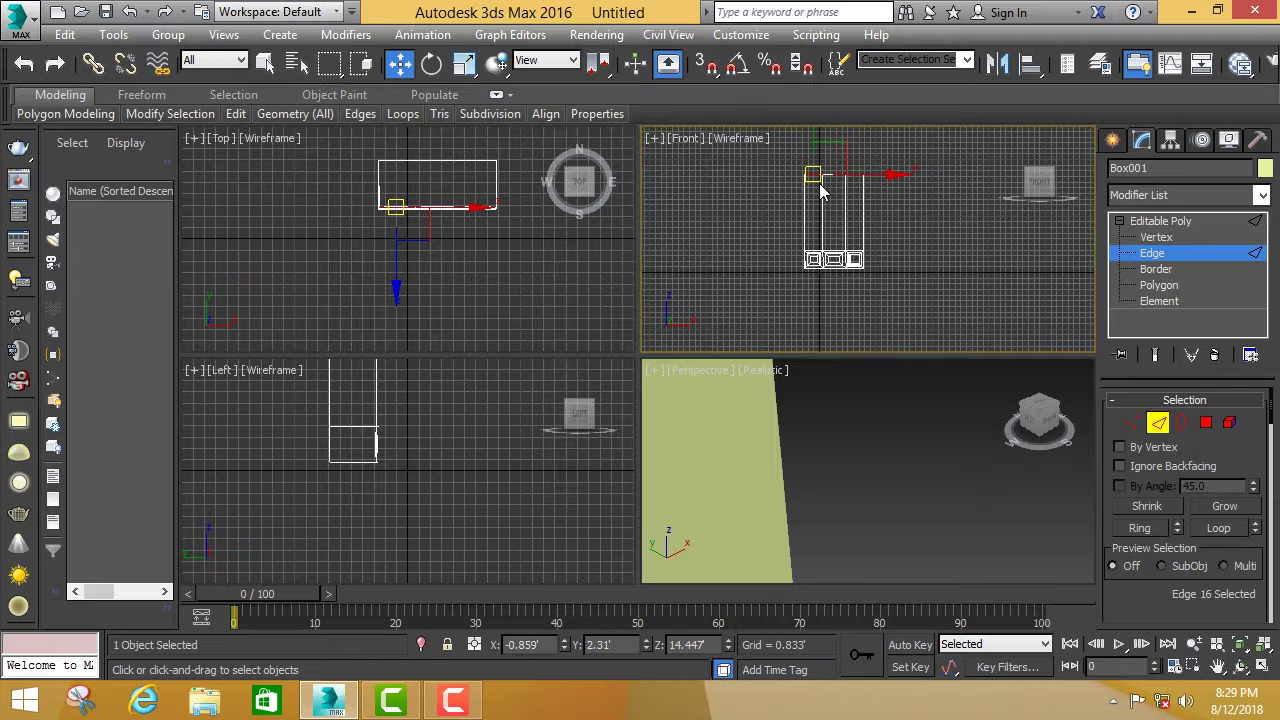
{"action": "scroll", "coordinate": [812, 247], "scroll_direction": "down", "scroll_amount": 1}
{"action": "scroll", "coordinate": [812, 248], "scroll_direction": "up", "scroll_amount": 2}
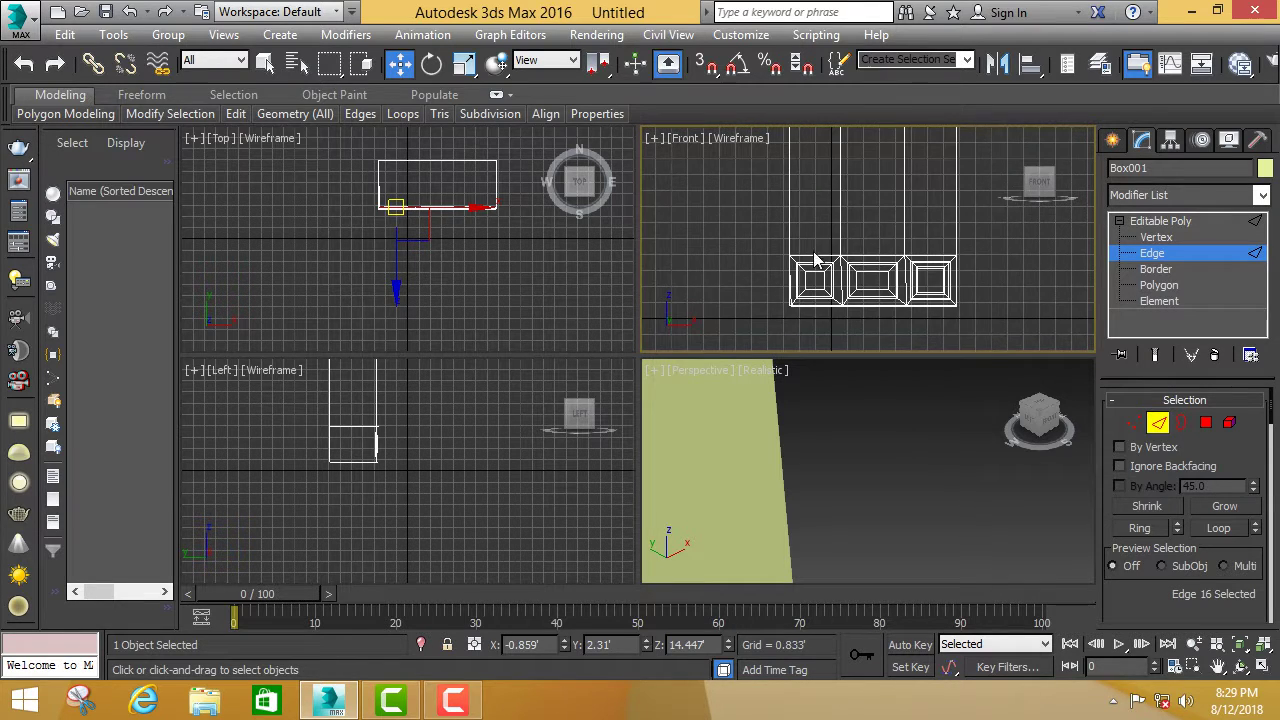
{"action": "scroll", "coordinate": [815, 258], "scroll_direction": "up", "scroll_amount": 2}
{"action": "left_click", "coordinate": [816, 261]}
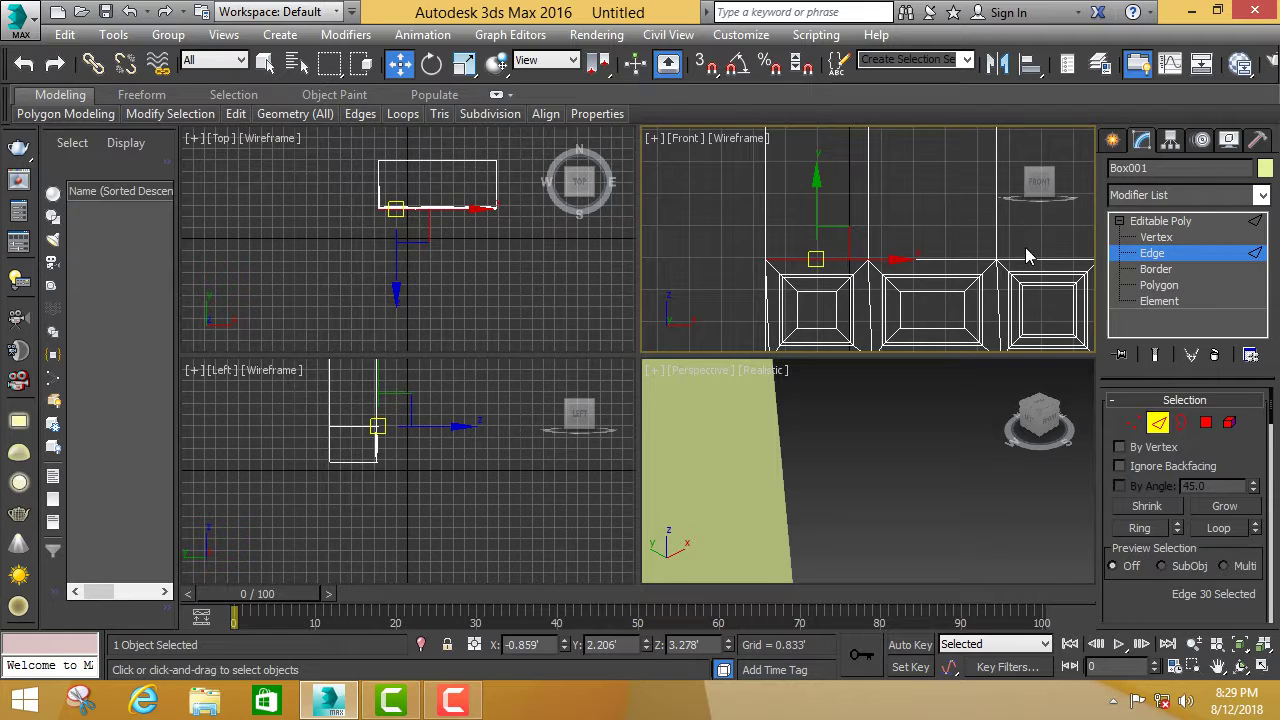
{"action": "scroll", "coordinate": [920, 210], "scroll_direction": "down", "scroll_amount": 2}
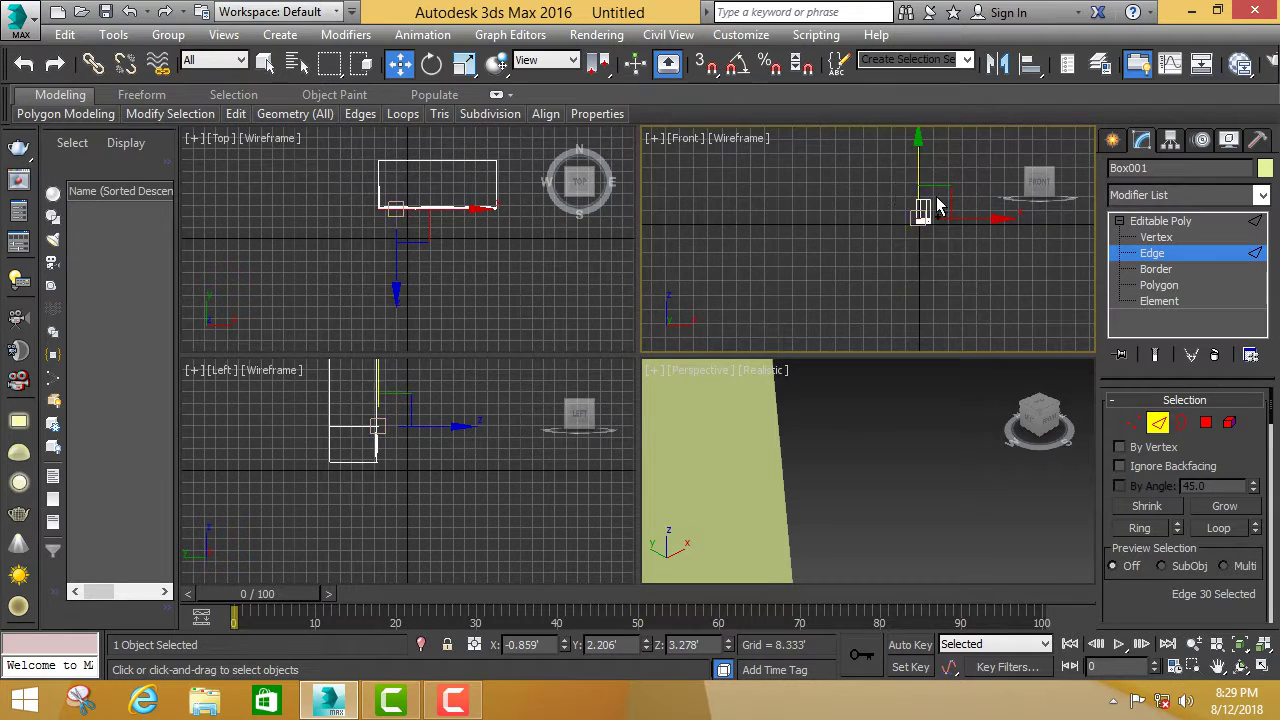
{"action": "scroll", "coordinate": [915, 215], "scroll_direction": "down", "scroll_amount": 2}
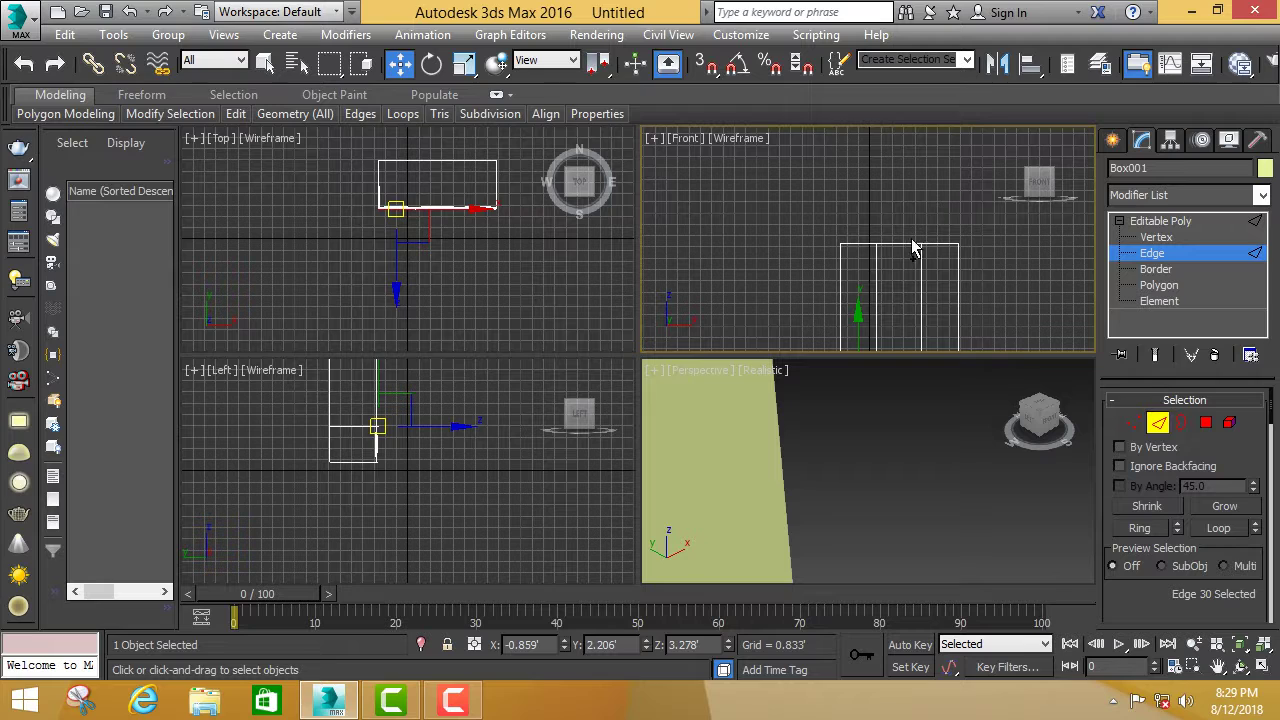
{"action": "left_click", "coordinate": [853, 243], "text": "ctrl"}
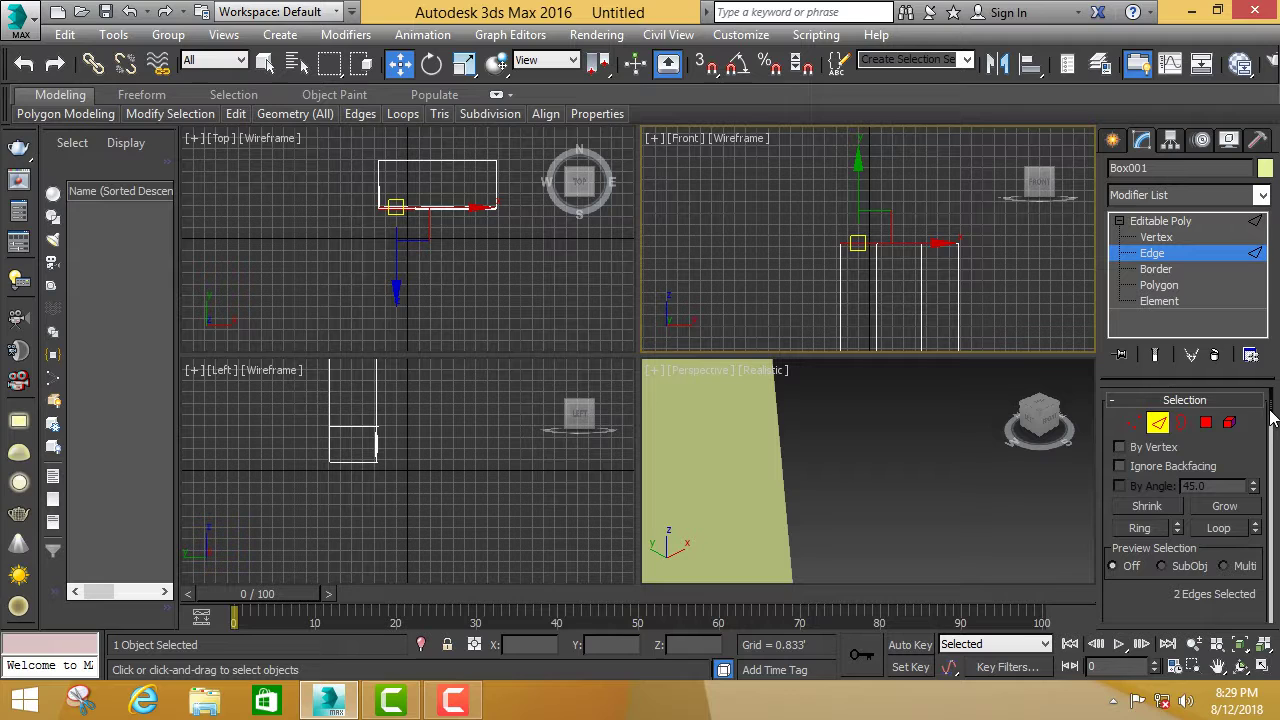
{"action": "left_click_drag", "start_coordinate": [1271, 420], "coordinate": [1257, 520]}
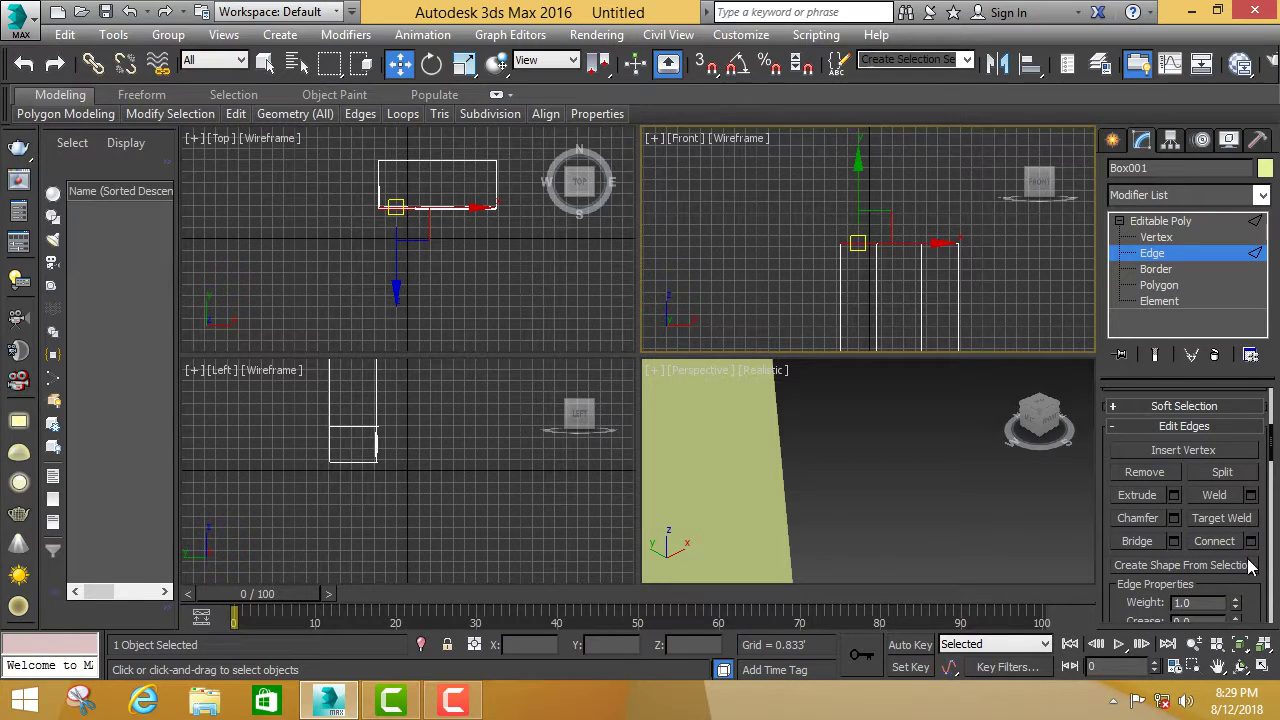
Select the lower vertical edge and add the left vertical edge in Front view.
{"action": "left_click", "coordinate": [916, 379]}
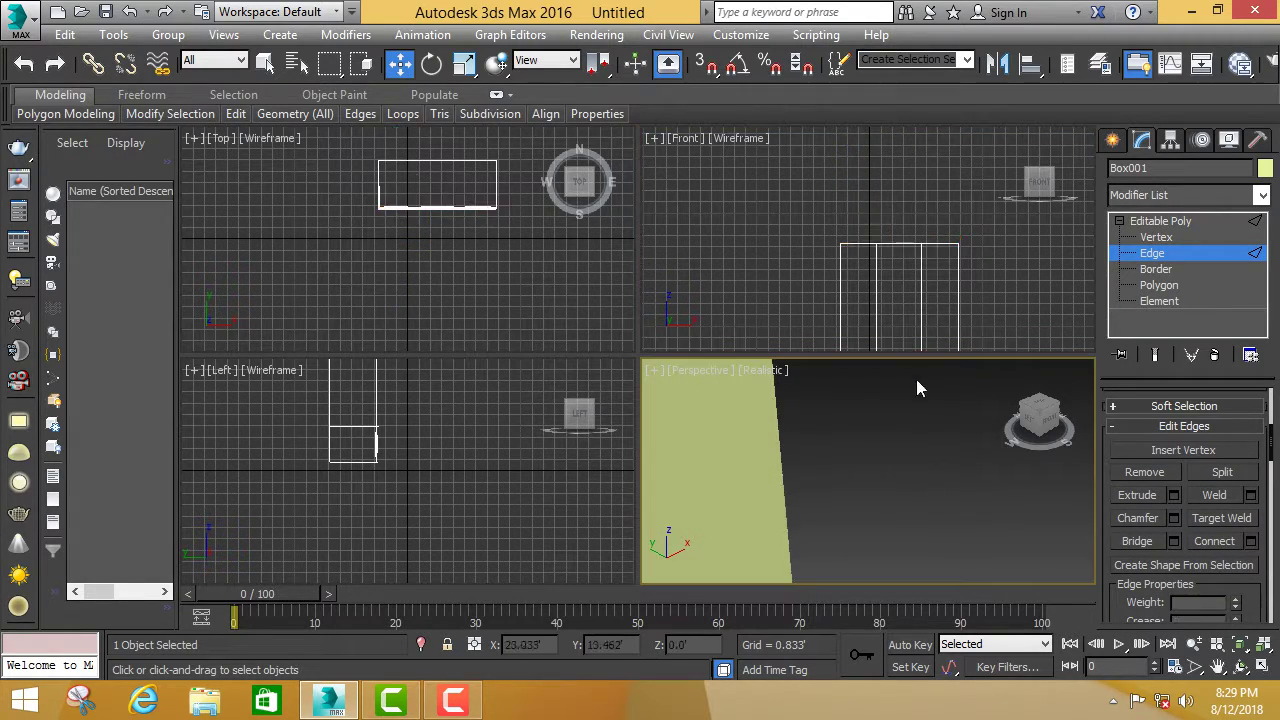
{"action": "left_click", "coordinate": [876, 312]}
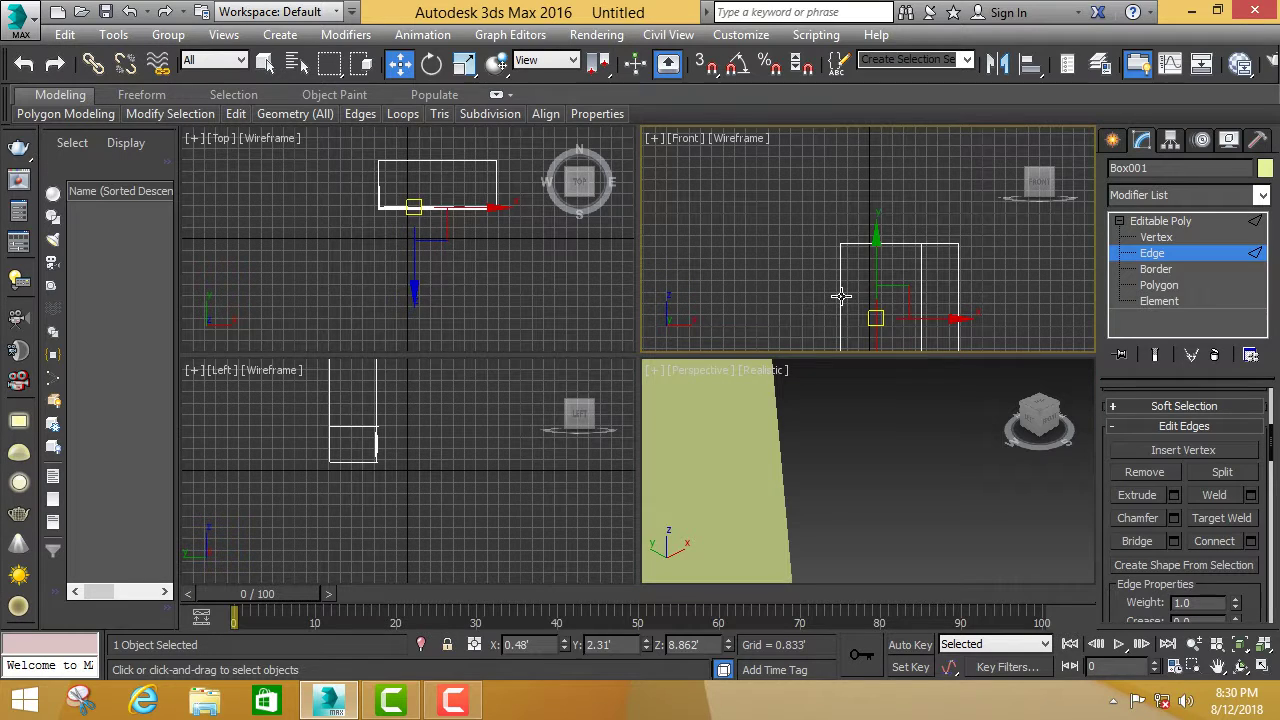
{"action": "left_click", "coordinate": [841, 296], "text": "ctrl"}
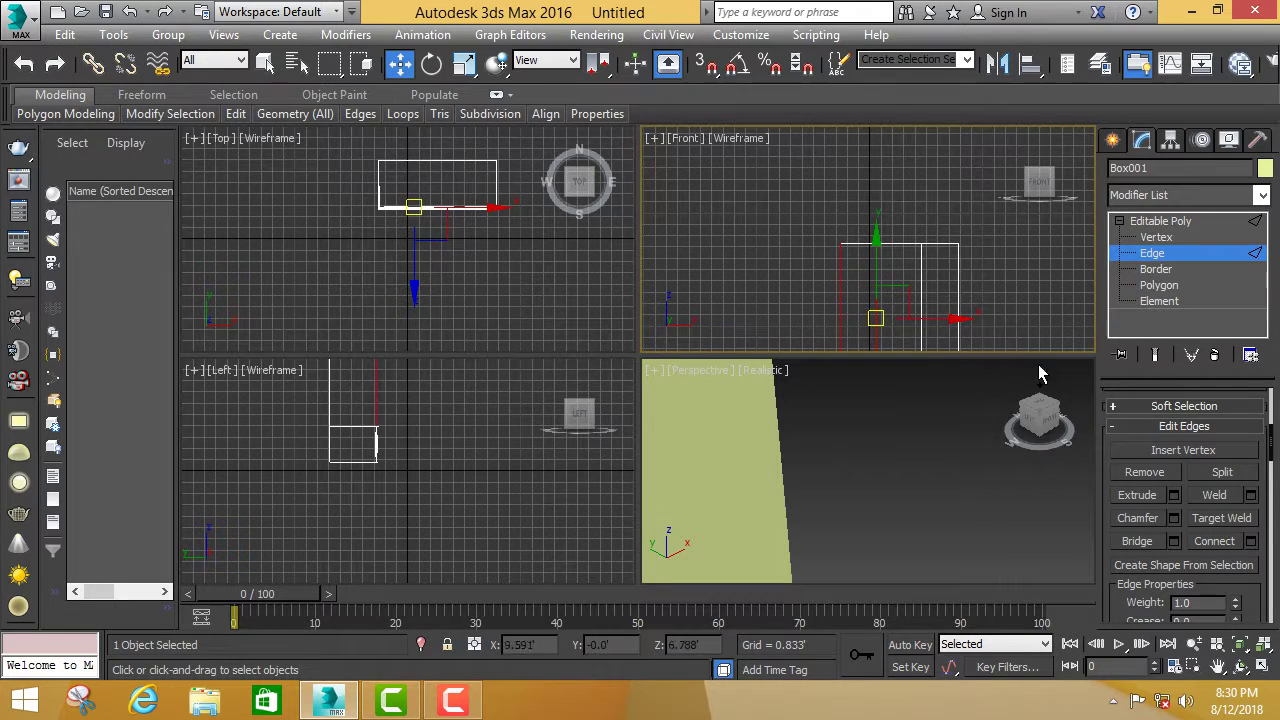
Connect the selected edges with 1 segment, pinch 5 and slide 8, applying and continuing.
{"action": "left_click", "coordinate": [1250, 541]}
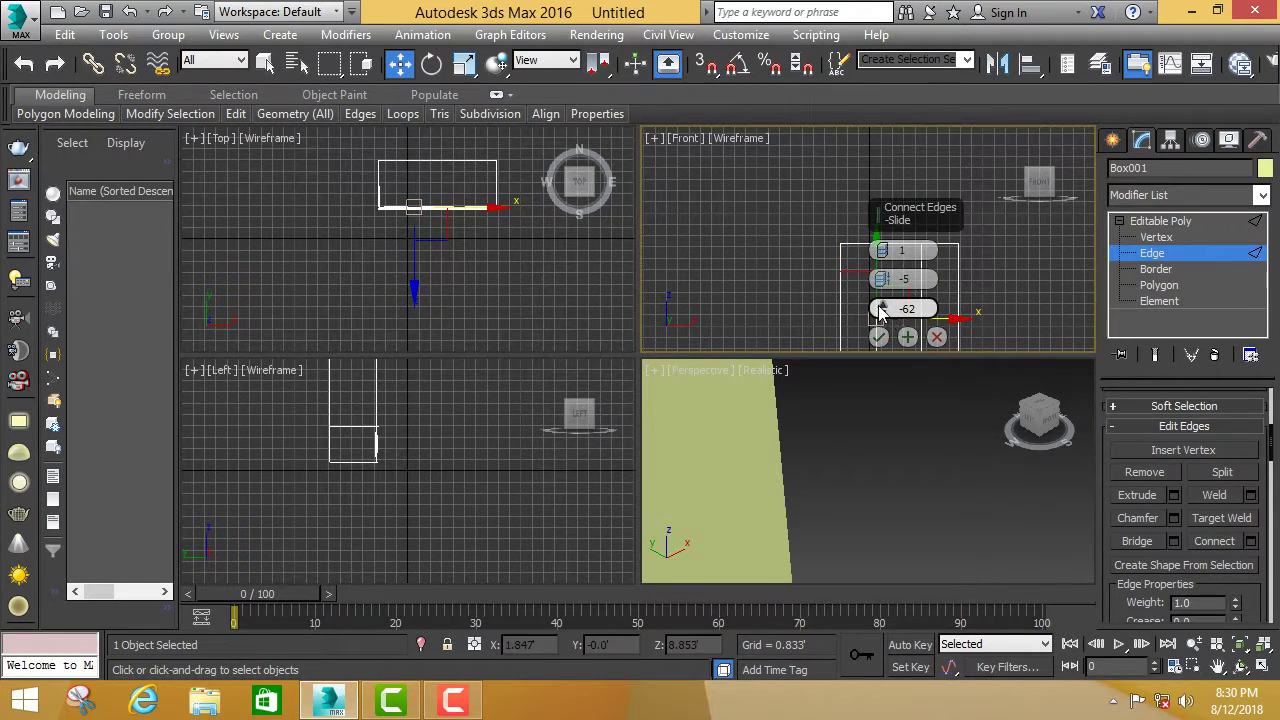
{"action": "left_click_drag", "start_coordinate": [880, 312], "coordinate": [880, 148]}
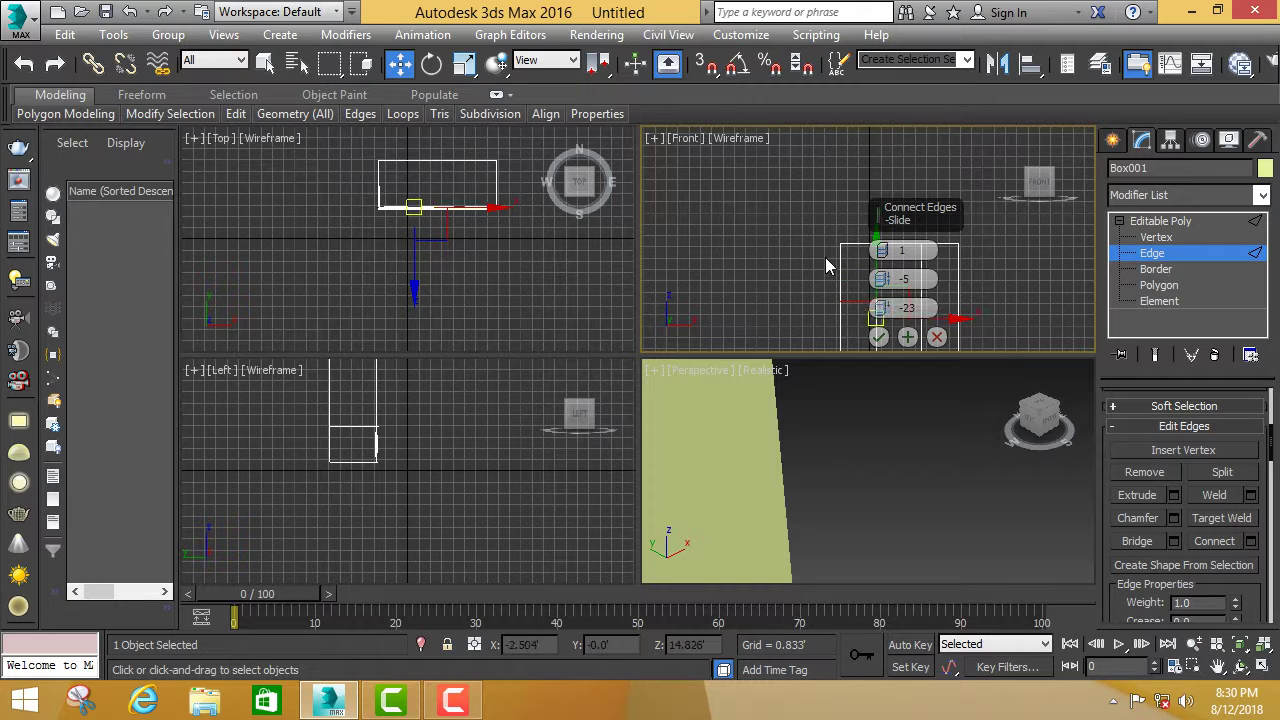
{"action": "mouse_move", "coordinate": [882, 280]}
{"action": "left_mouse_down"}
{"action": "mouse_move", "coordinate": [882, 236]}
{"action": "mouse_move", "coordinate": [886, 260]}
{"action": "left_mouse_up"}
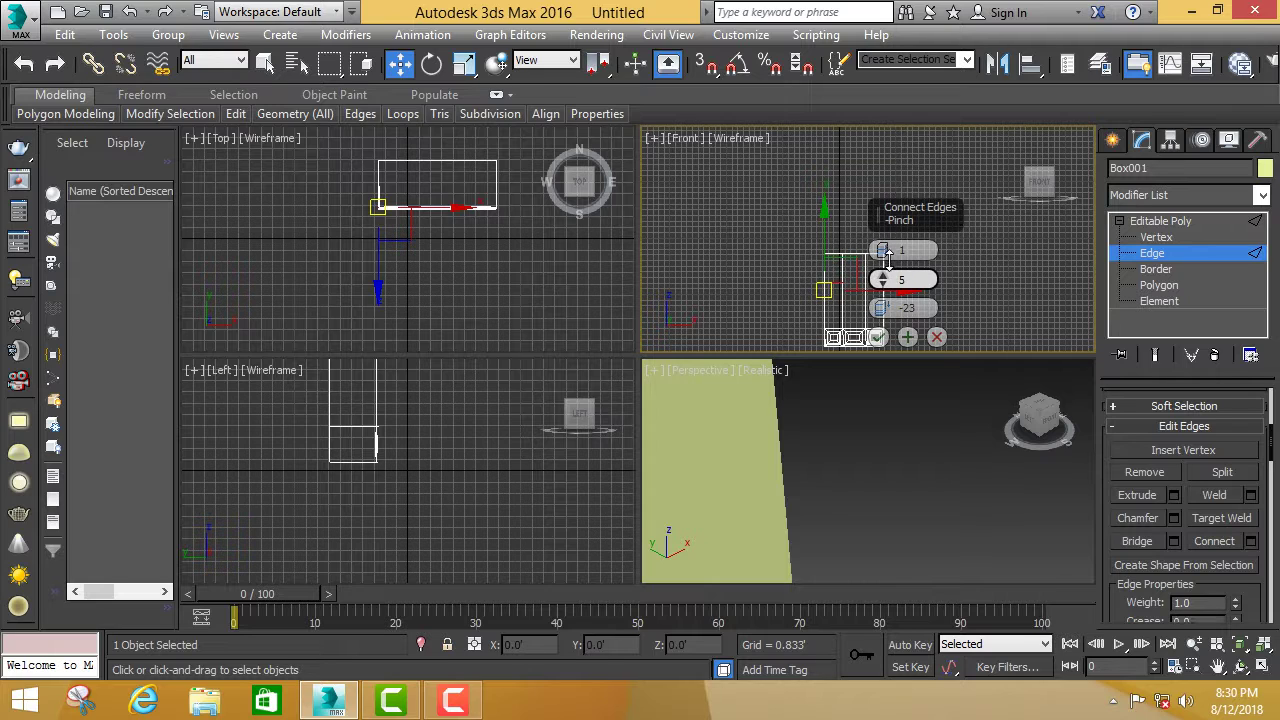
{"action": "left_click_drag", "start_coordinate": [882, 308], "coordinate": [917, 185]}
{"action": "left_click_drag", "start_coordinate": [917, 182], "coordinate": [917, 190]}
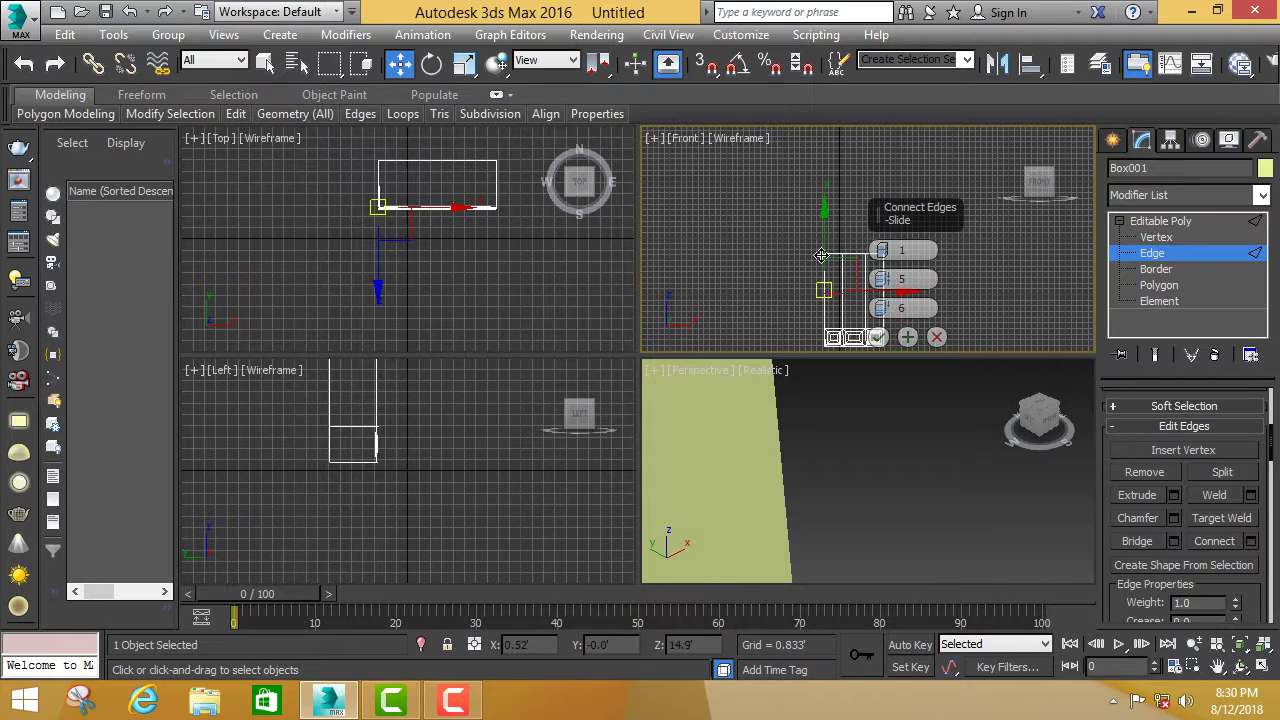
{"action": "left_click", "coordinate": [788, 254]}
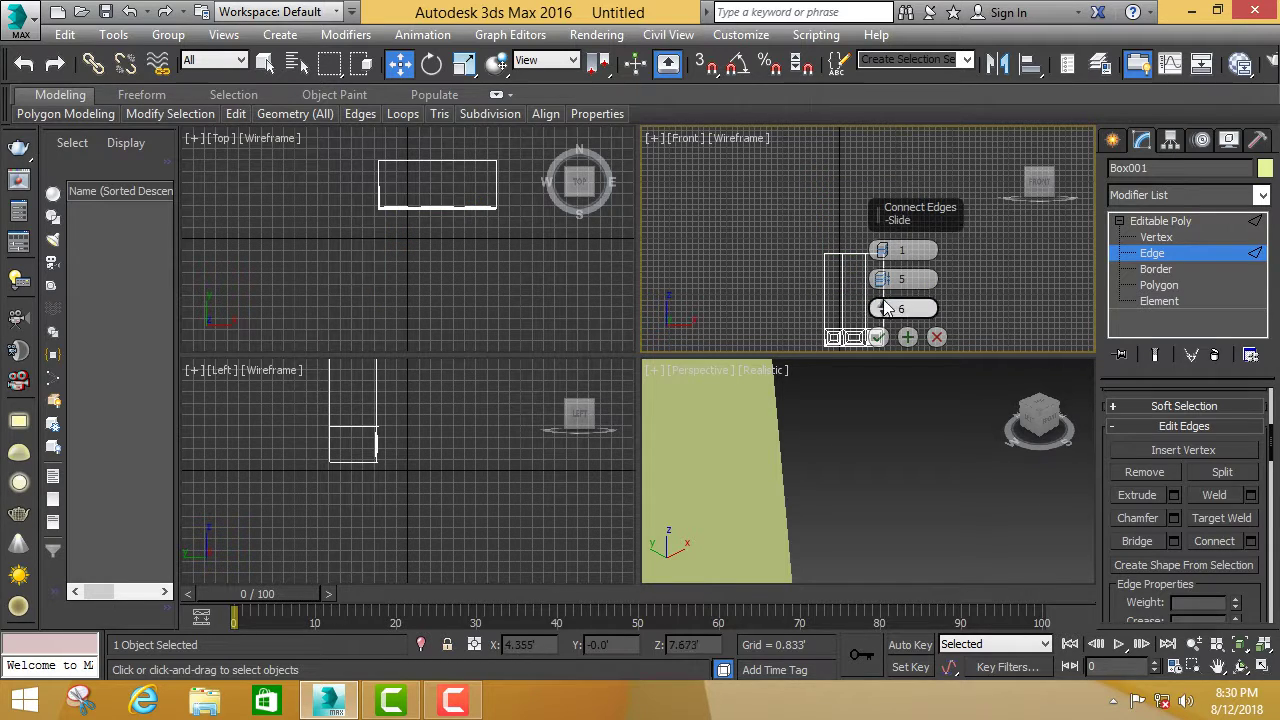
{"action": "scroll", "coordinate": [822, 284], "scroll_direction": "up", "scroll_amount": 1}
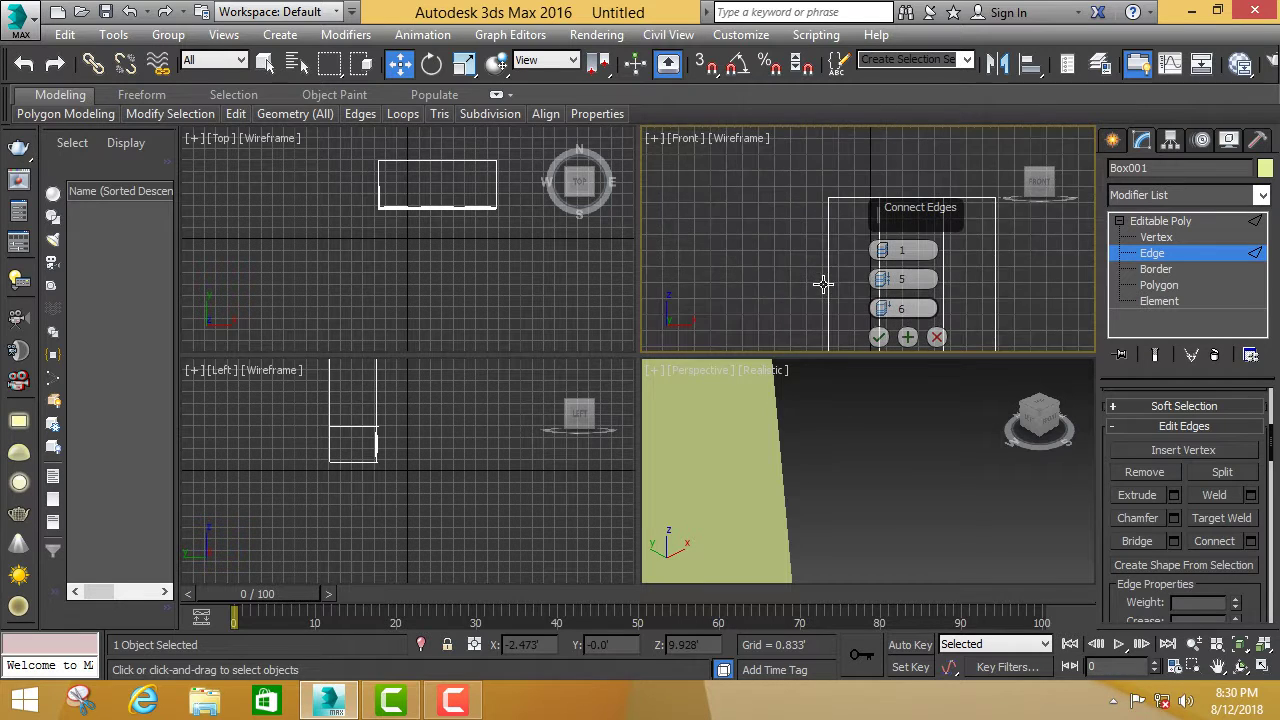
{"action": "middle_click_drag", "start_coordinate": [822, 284], "coordinate": [854, 303]}
{"action": "scroll", "coordinate": [856, 299], "scroll_direction": "up", "scroll_amount": 1}
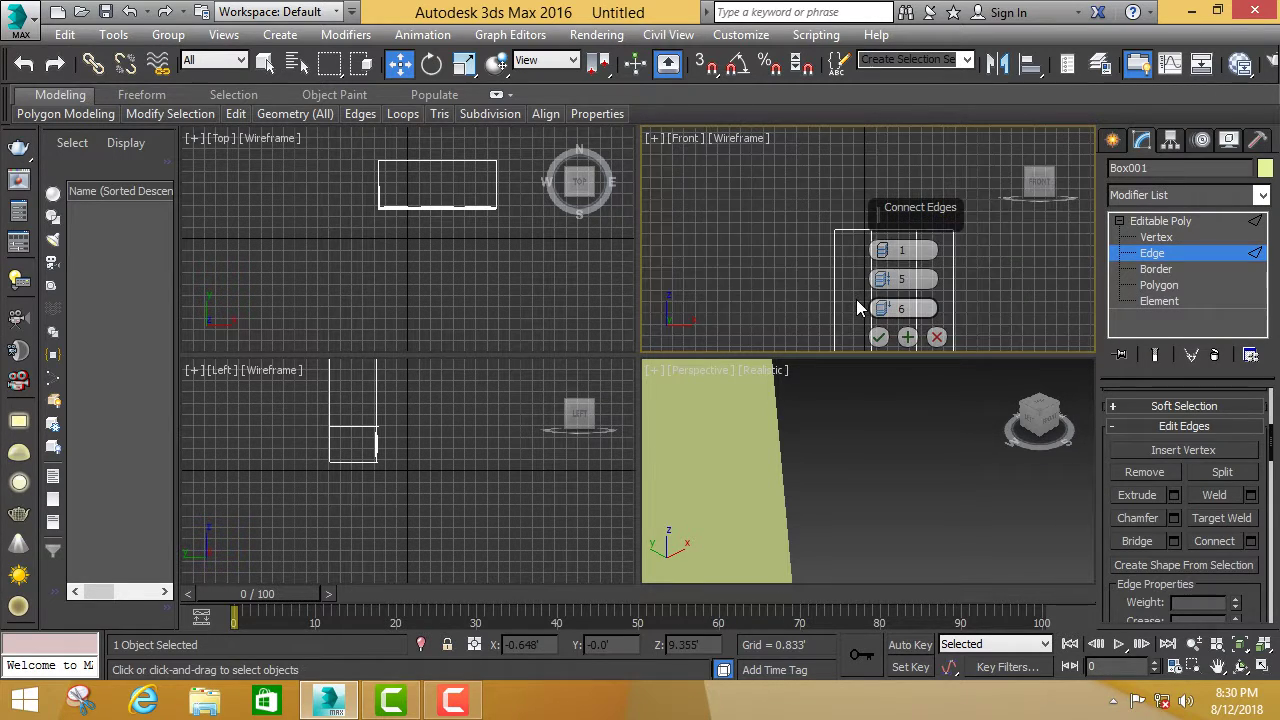
{"action": "scroll", "coordinate": [856, 300], "scroll_direction": "up", "scroll_amount": 1}
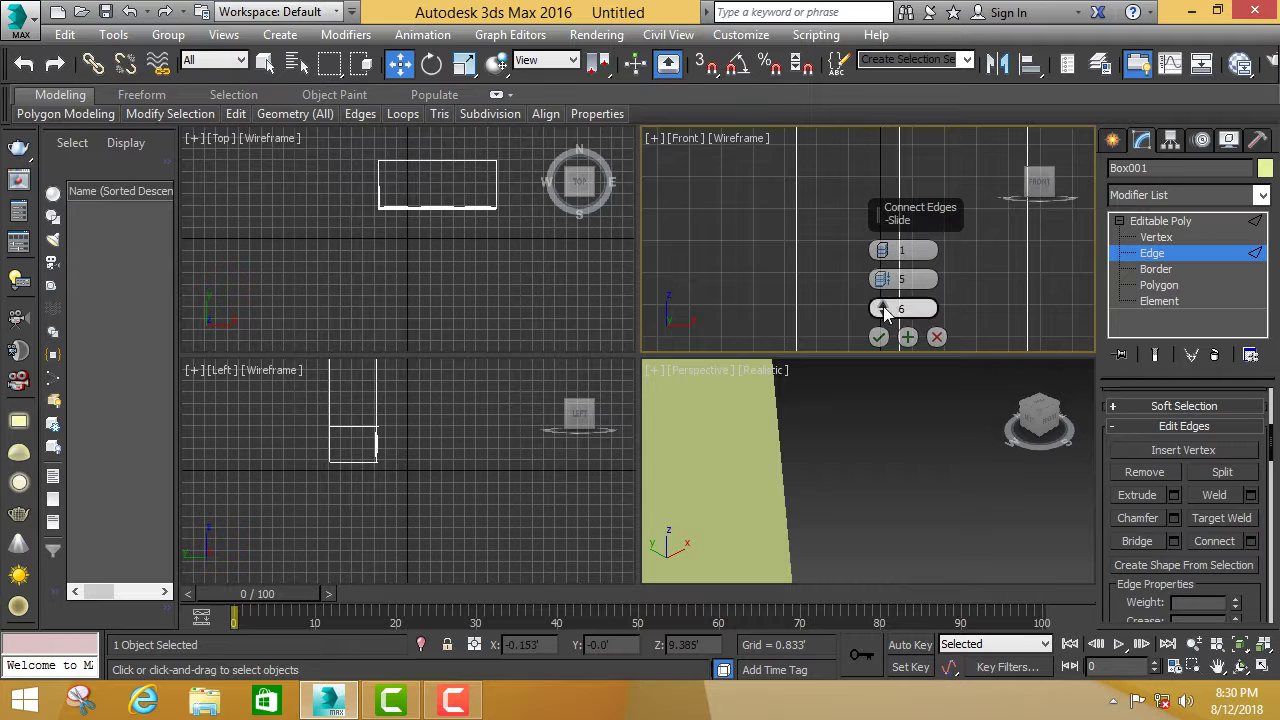
{"action": "left_click_drag", "start_coordinate": [881, 317], "coordinate": [880, 312]}
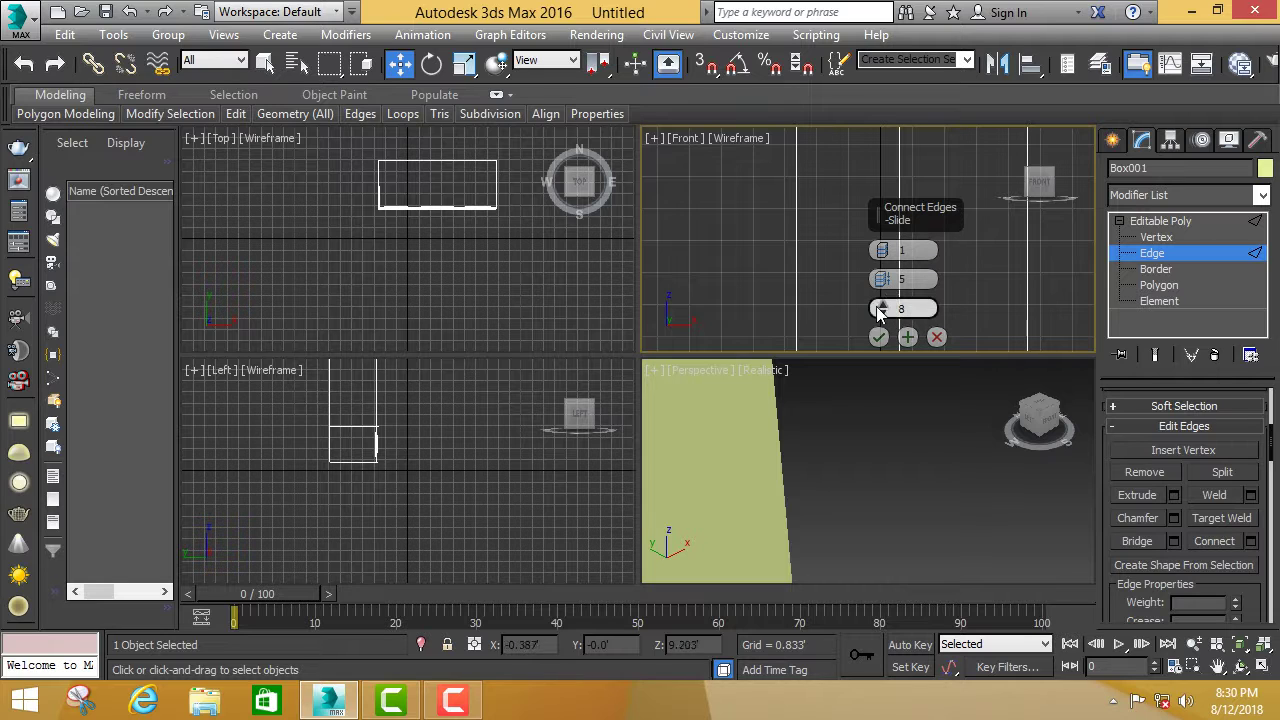
{"action": "left_click", "coordinate": [936, 337]}
Select another pair of vertical edges, connect them, and confirm with OK.
{"action": "left_click", "coordinate": [888, 373]}
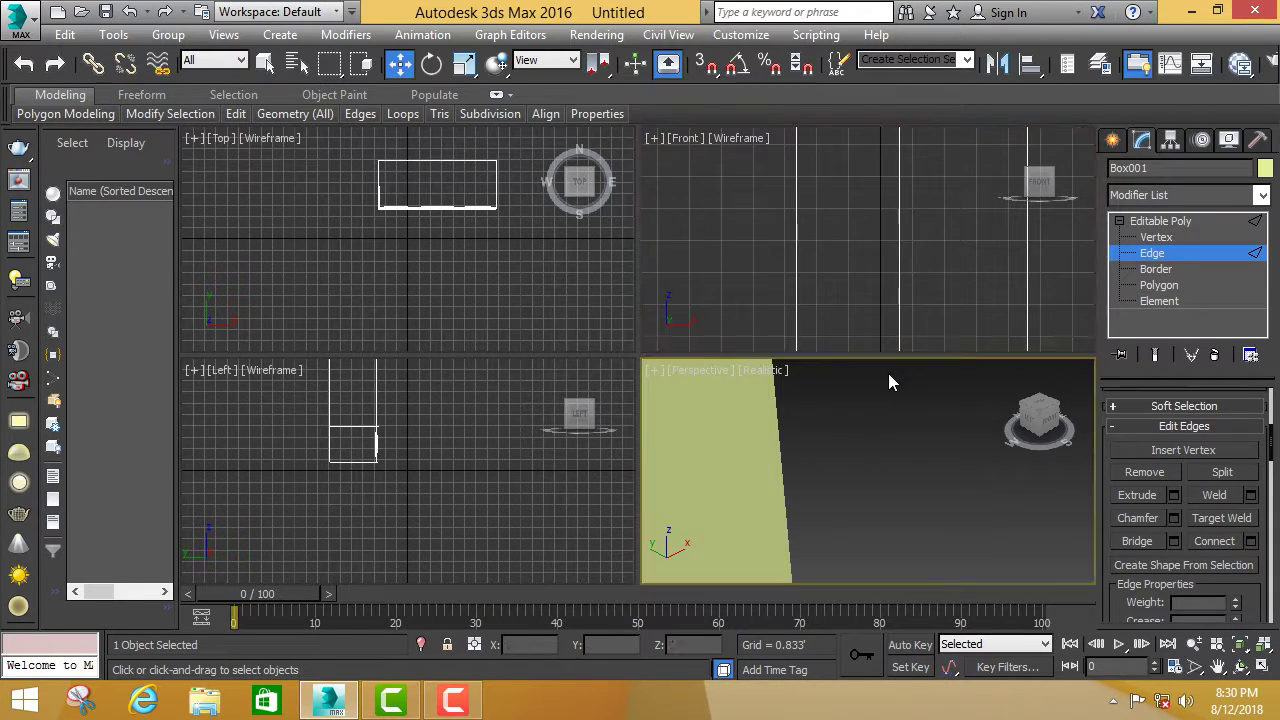
{"action": "left_click", "coordinate": [899, 317]}
{"action": "left_click", "coordinate": [795, 291], "text": "ctrl"}
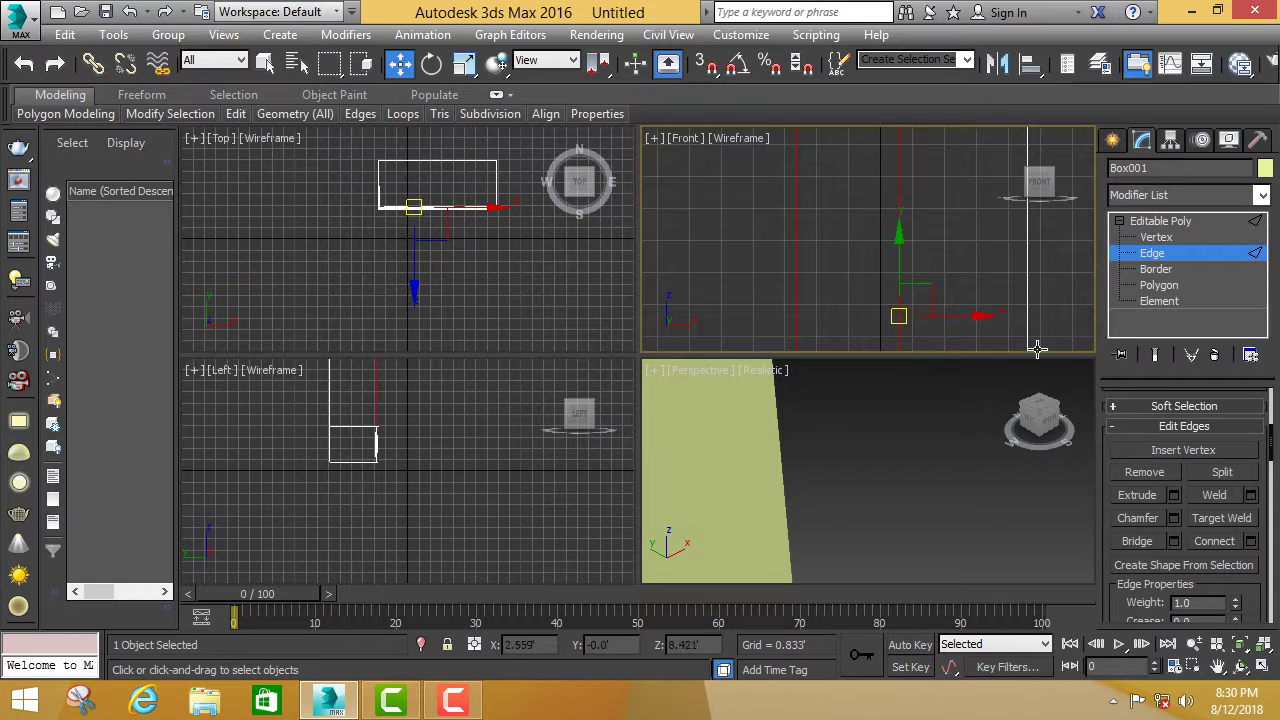
{"action": "left_click", "coordinate": [1240, 545]}
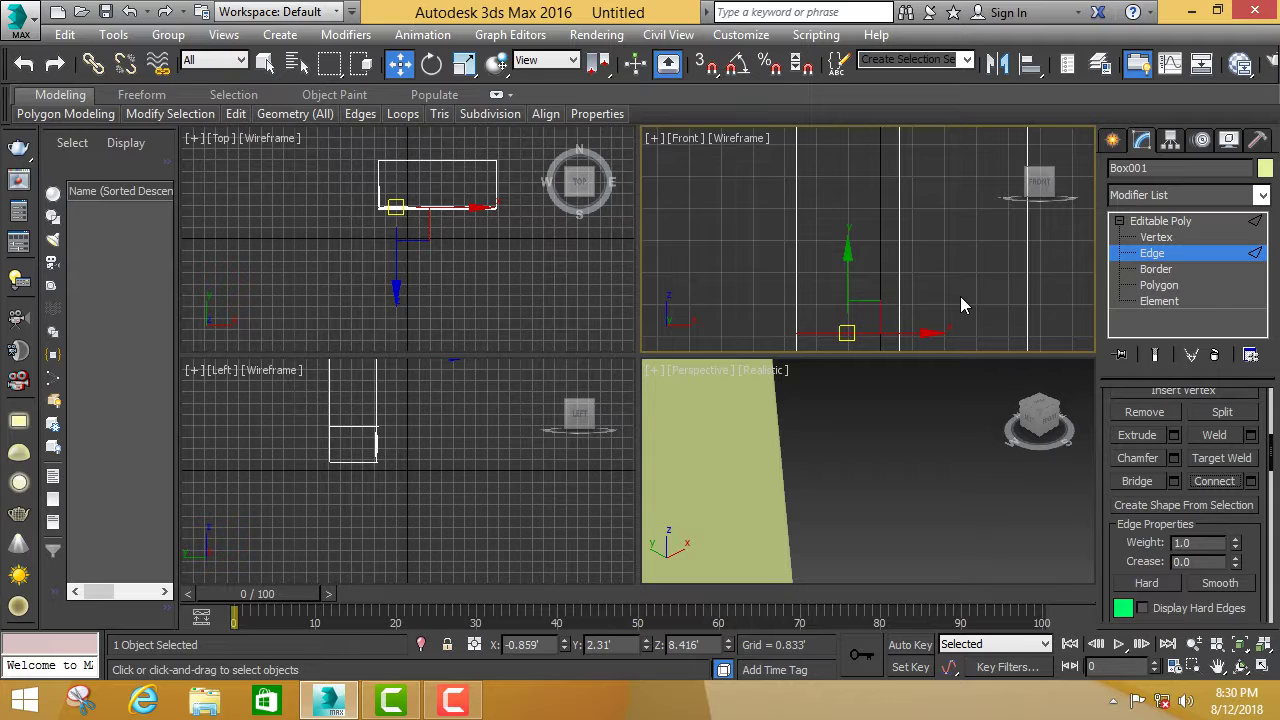
{"action": "left_click", "coordinate": [1251, 481]}
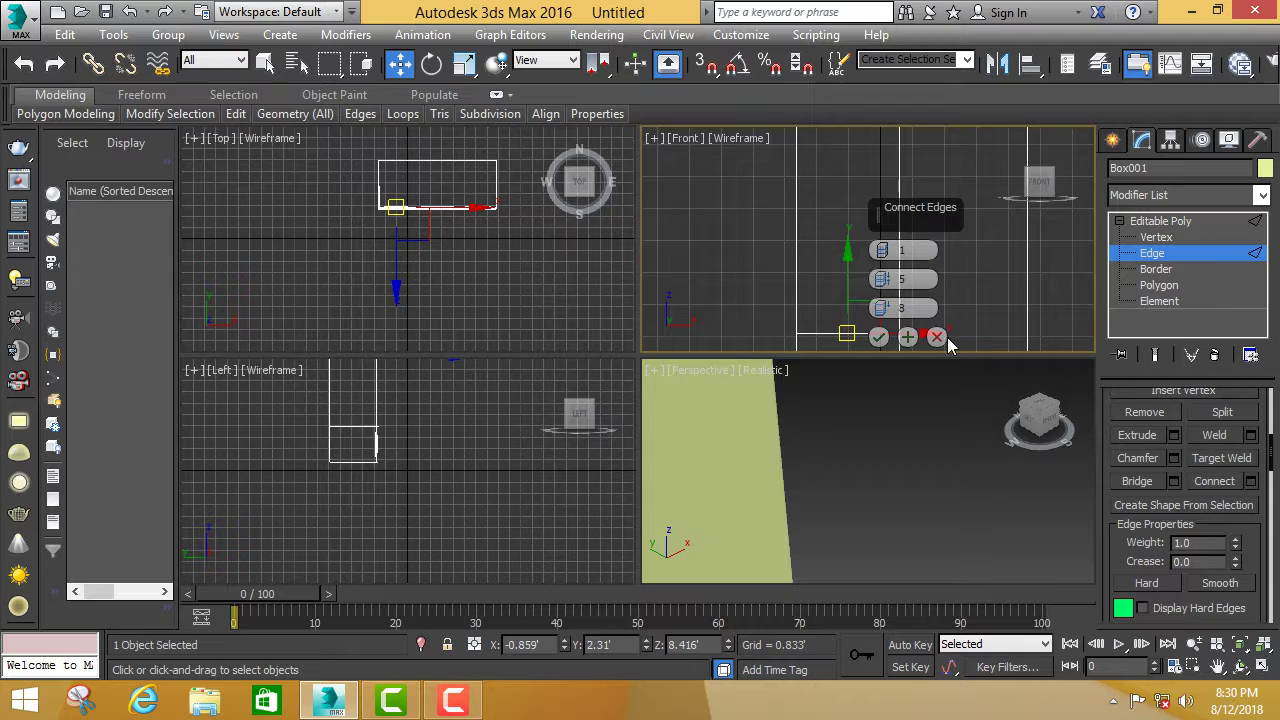
{"action": "left_click", "coordinate": [789, 299]}
{"action": "scroll", "coordinate": [786, 299], "scroll_direction": "down", "scroll_amount": 2}
{"action": "scroll", "coordinate": [786, 299], "scroll_direction": "down", "scroll_amount": 2}
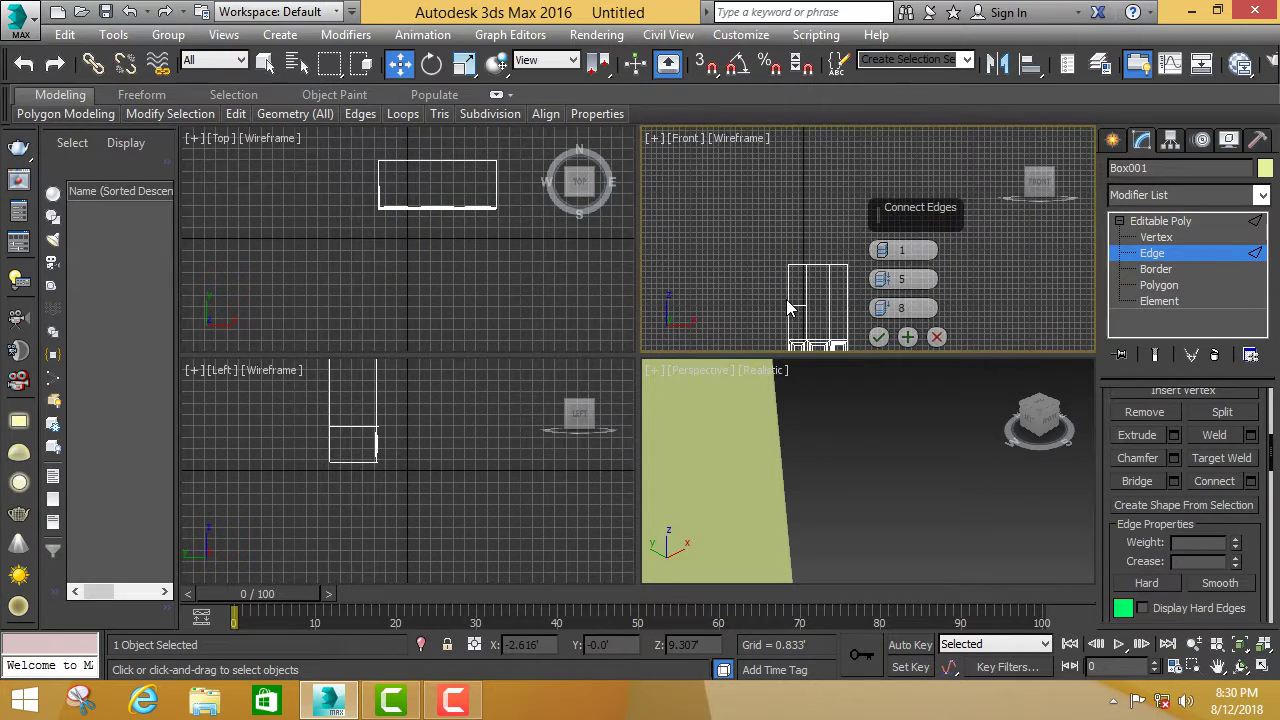
{"action": "left_click", "coordinate": [878, 337]}
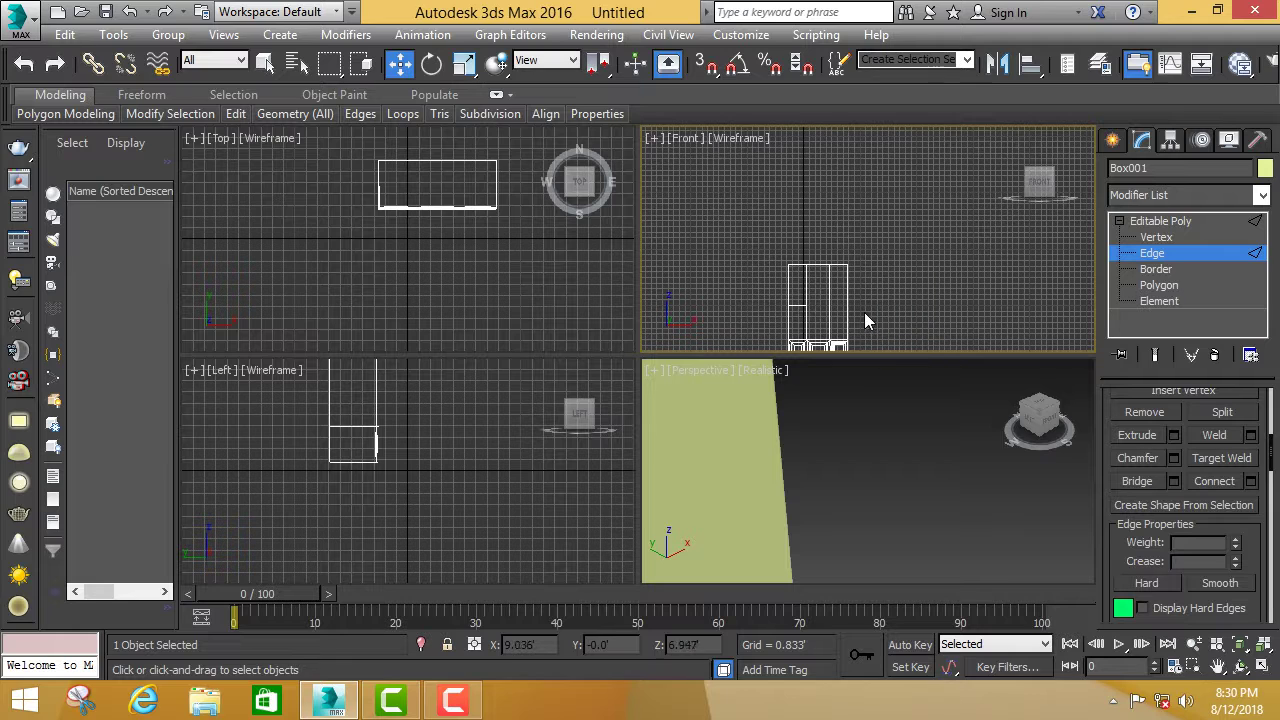
{"action": "scroll", "coordinate": [794, 281], "scroll_direction": "up", "scroll_amount": 2}
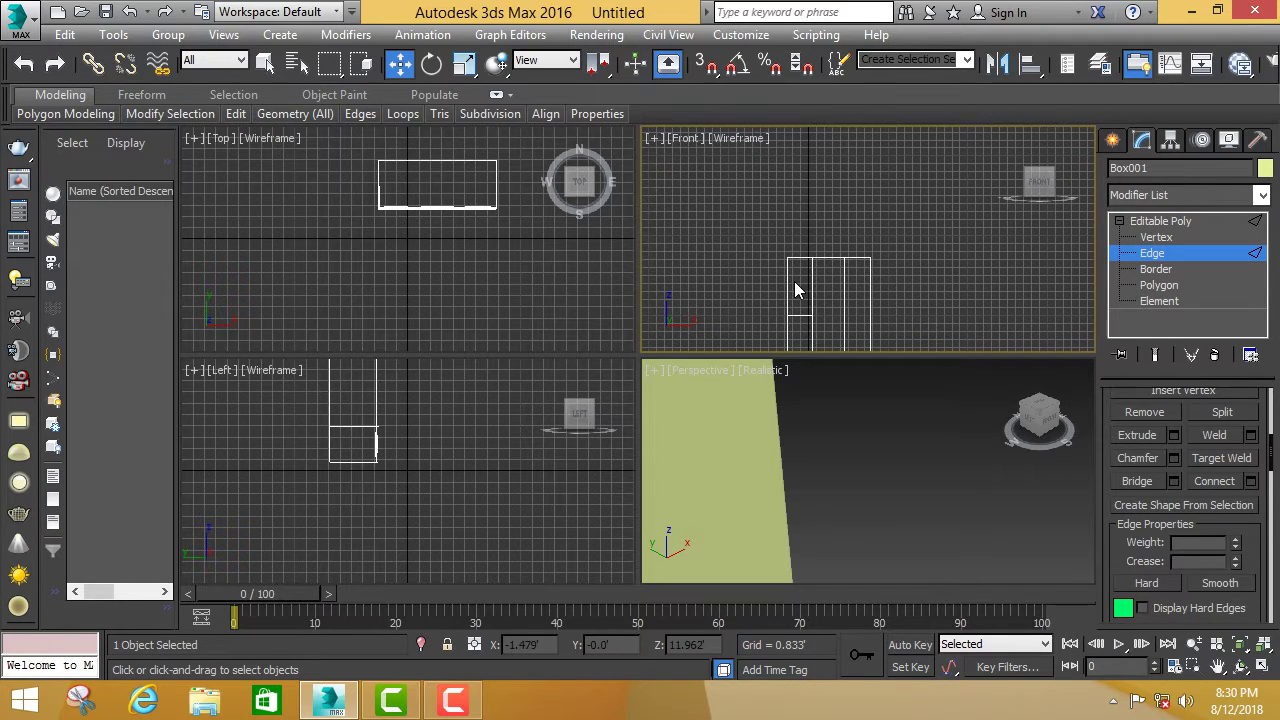
At Polygon level, select the tall left front polygon and preview a 0.376' Inset.
{"action": "left_click", "coordinate": [1160, 285]}
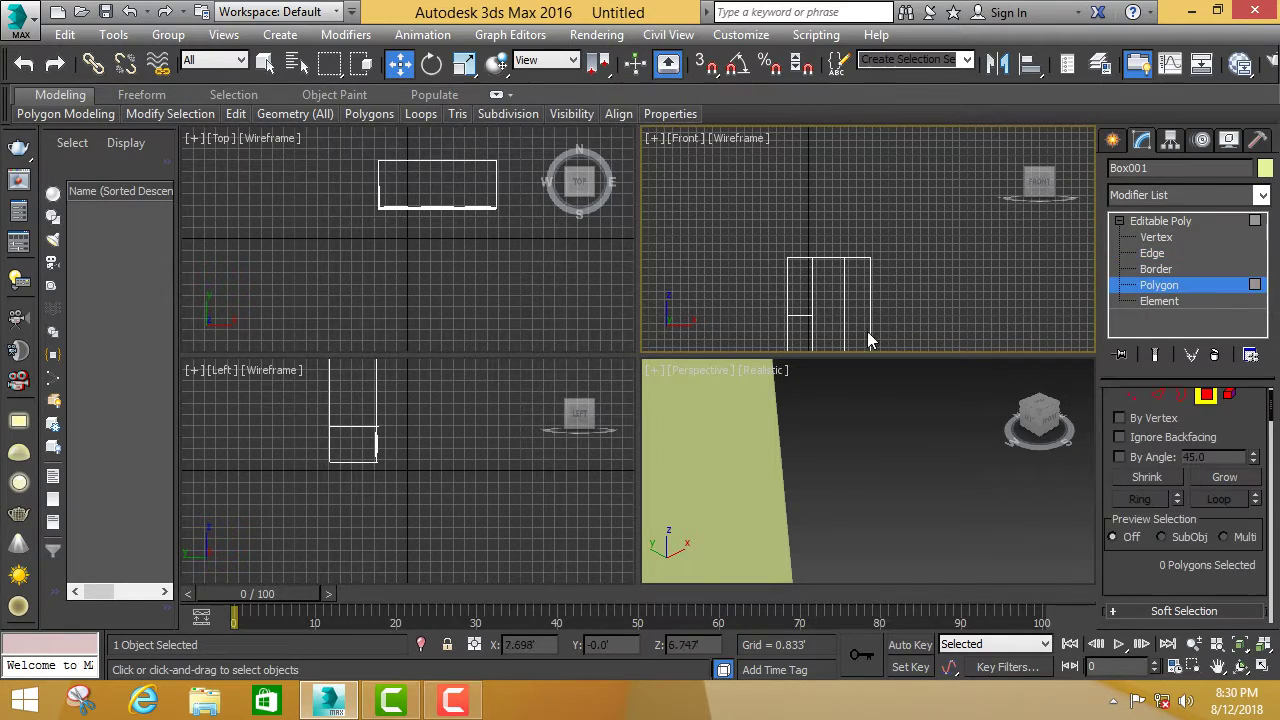
{"action": "left_click", "coordinate": [800, 287]}
{"action": "left_click", "coordinate": [800, 333], "text": "ctrl"}
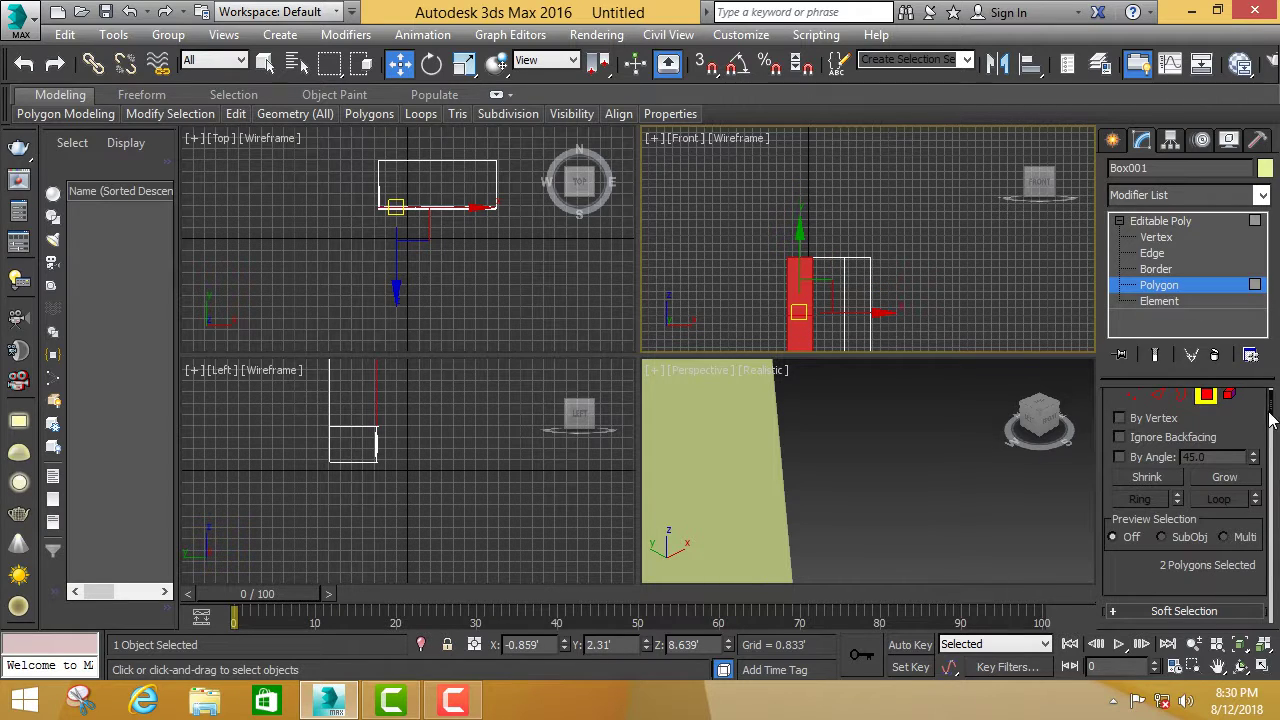
{"action": "mouse_move", "coordinate": [1273, 420]}
{"action": "left_mouse_down"}
{"action": "mouse_move", "coordinate": [1272, 587]}
{"action": "mouse_move", "coordinate": [1273, 568]}
{"action": "left_mouse_up"}
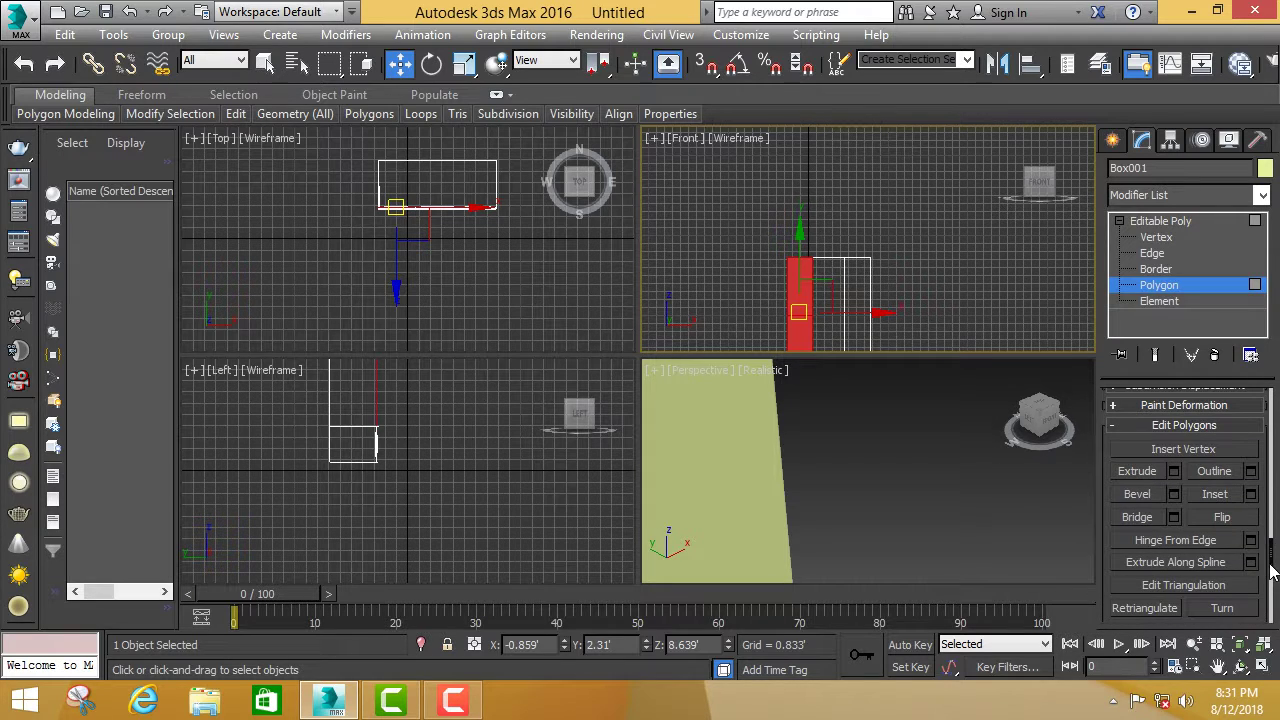
{"action": "left_click", "coordinate": [1251, 494]}
{"action": "left_click", "coordinate": [931, 468]}
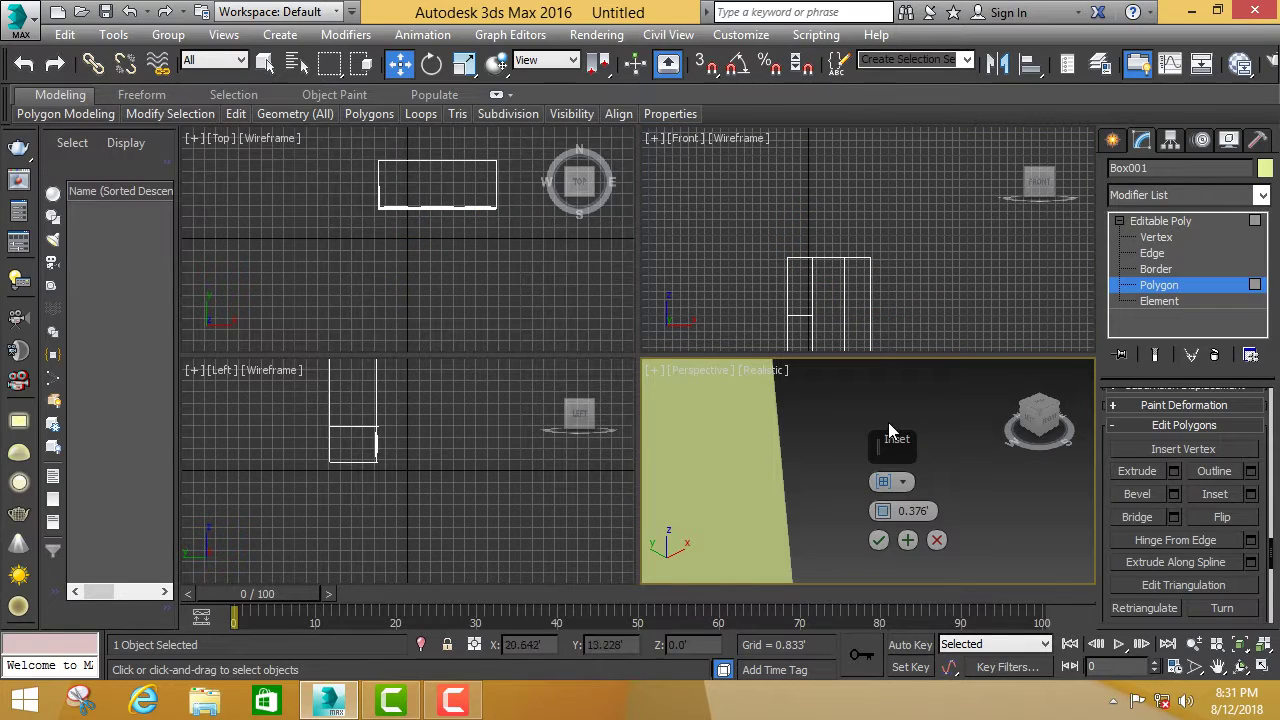
{"action": "left_click", "coordinate": [936, 541]}
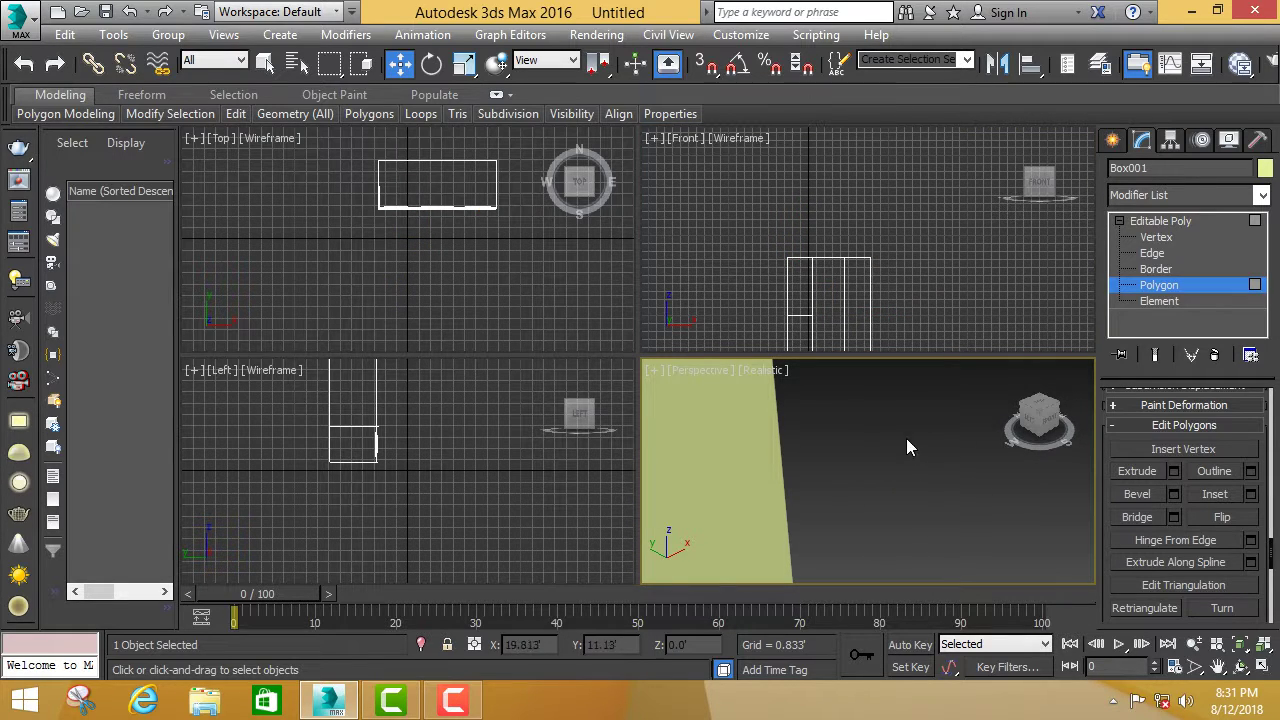
{"action": "scroll", "coordinate": [778, 287], "scroll_direction": "up", "scroll_amount": 3}
{"action": "scroll", "coordinate": [803, 290], "scroll_direction": "up", "scroll_amount": 1}
{"action": "left_click", "coordinate": [803, 290]}
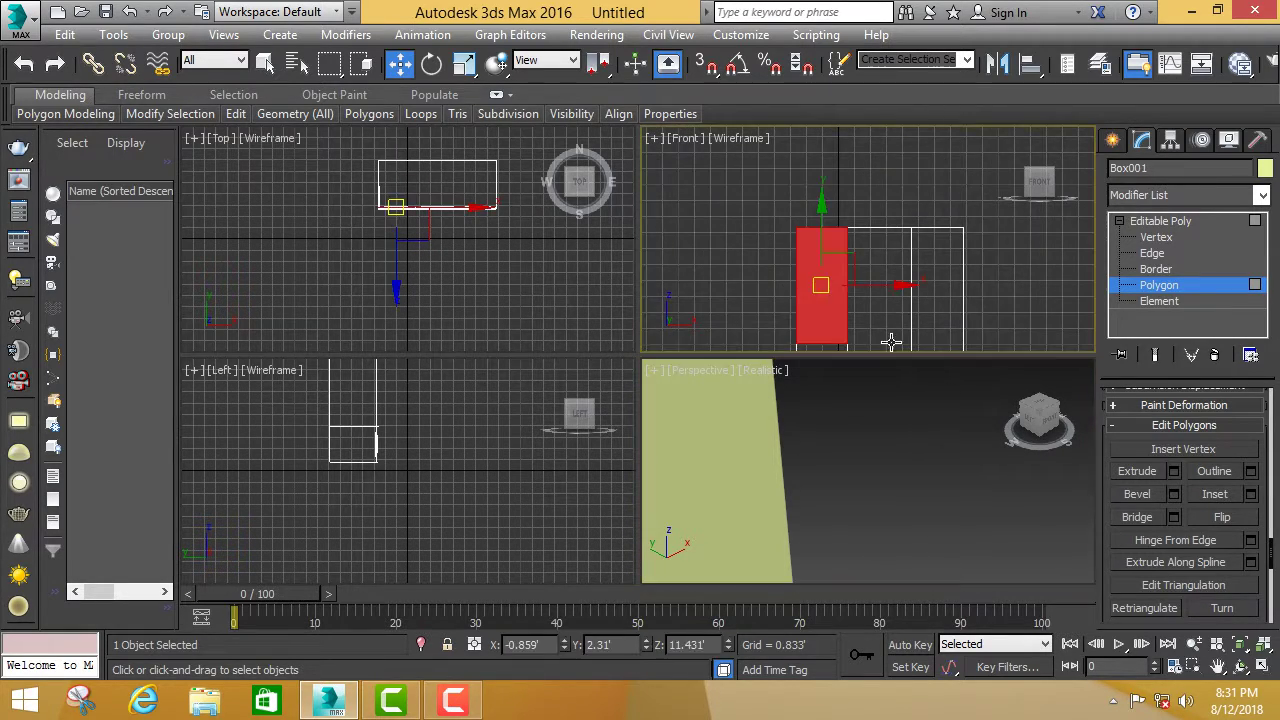
{"action": "left_click", "coordinate": [1251, 495]}
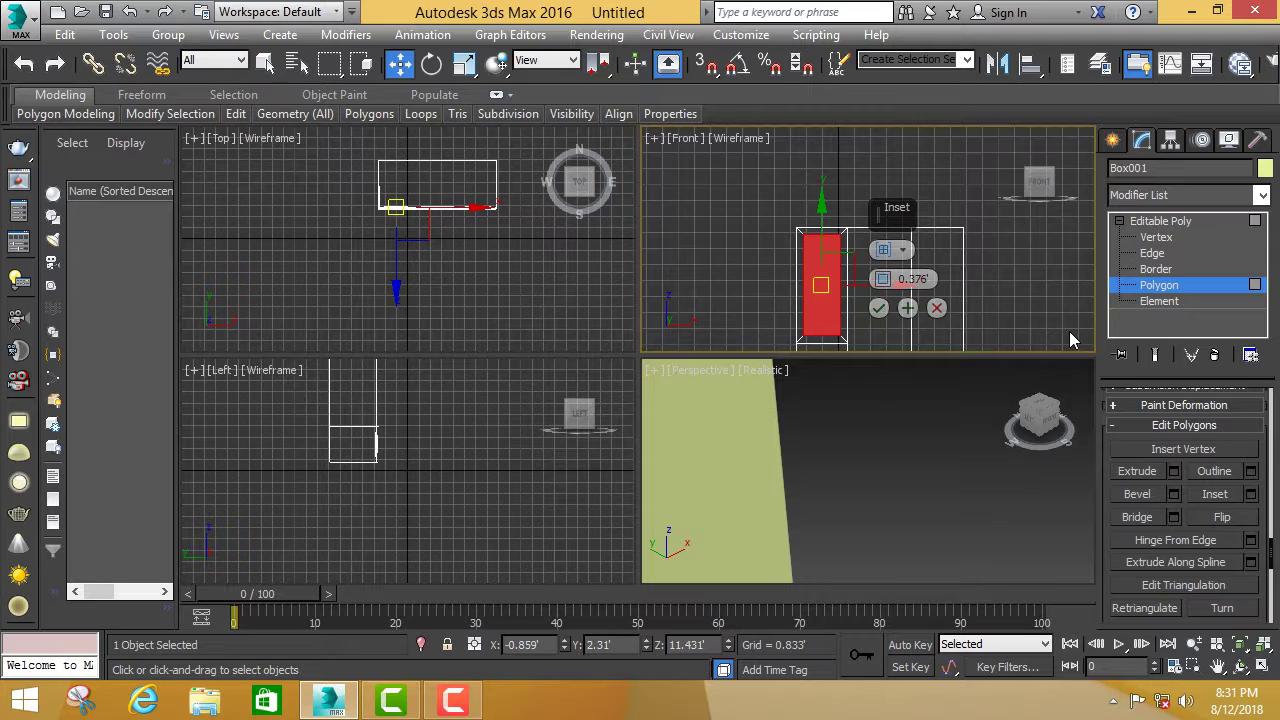
Confirm the column panel's inset, then bevel it inward with an outline of about -0.29.
{"action": "left_click", "coordinate": [878, 309]}
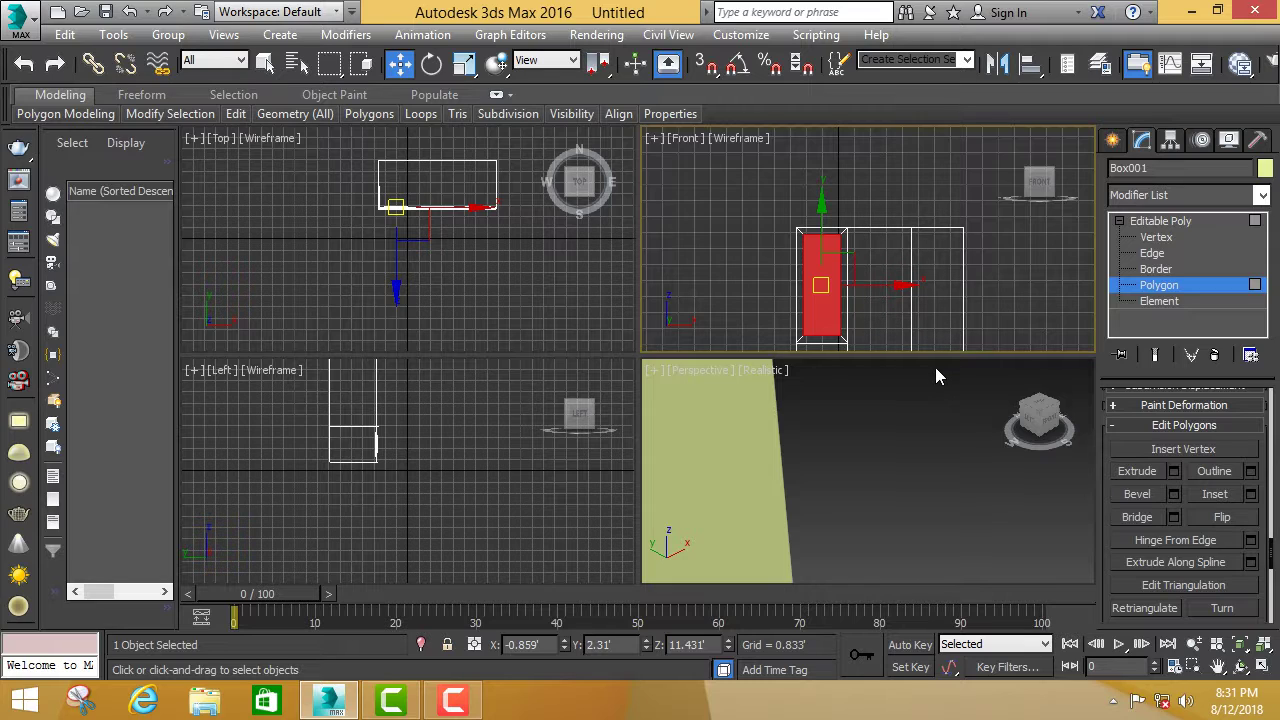
{"action": "left_click", "coordinate": [1174, 493]}
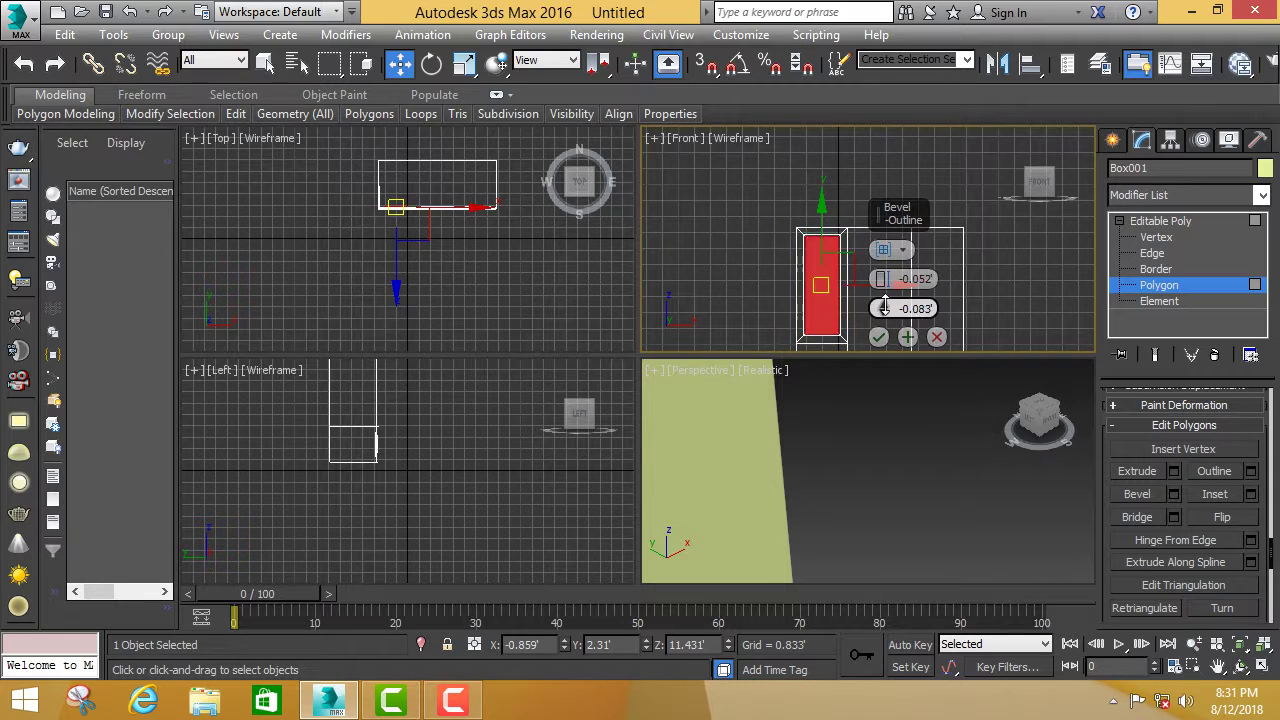
{"action": "left_click_drag", "start_coordinate": [884, 308], "coordinate": [882, 306]}
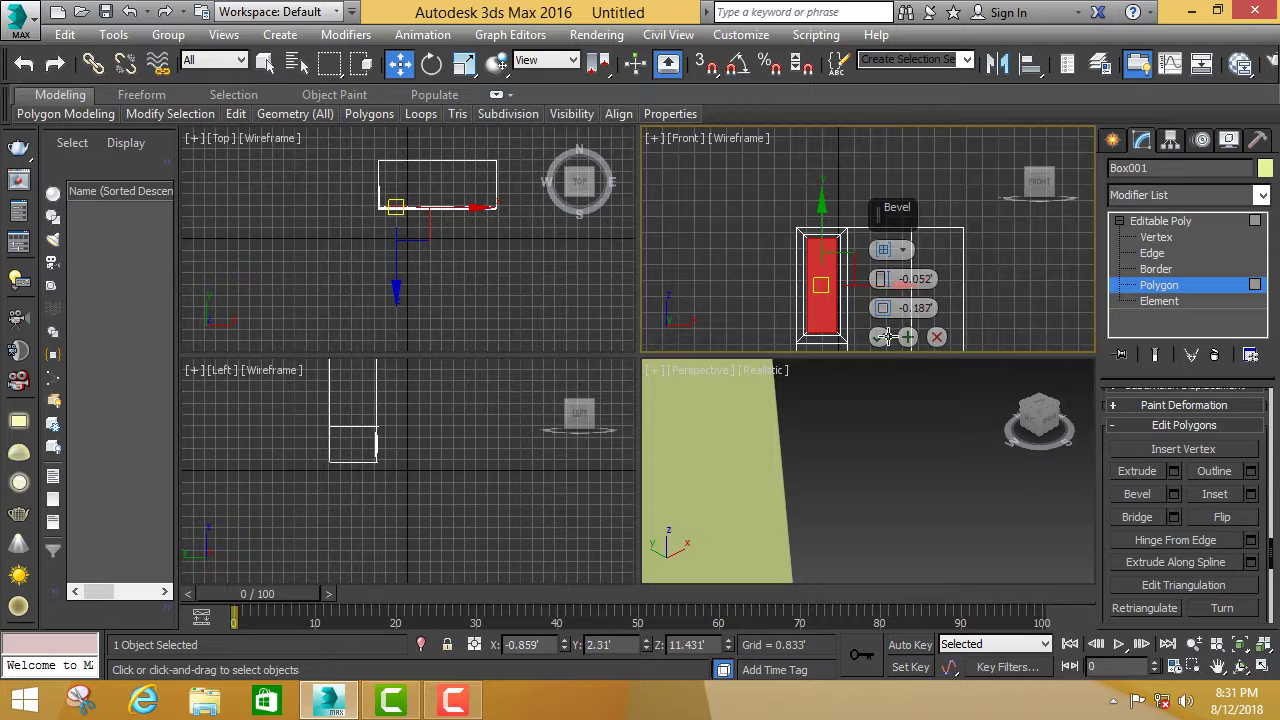
{"action": "left_click", "coordinate": [877, 336]}
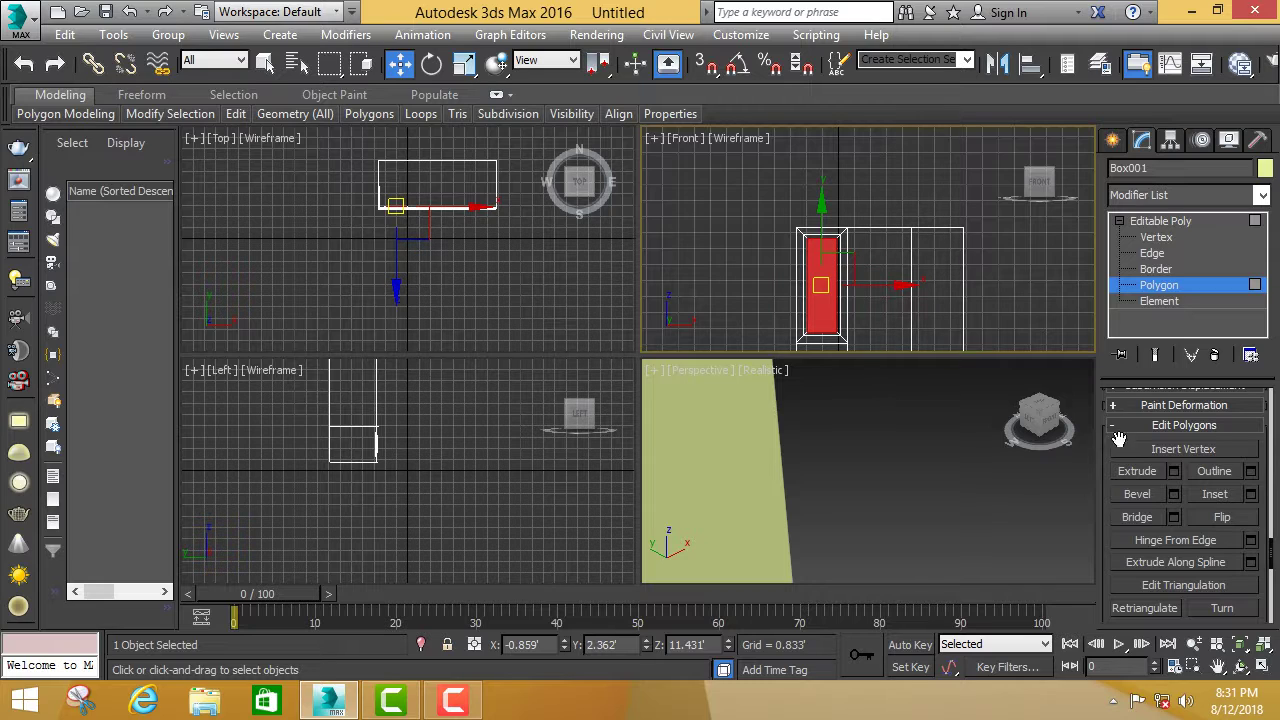
Inset the panel again by 0.22 and preview an extrusion of about 0.327.
{"action": "left_click", "coordinate": [1251, 494]}
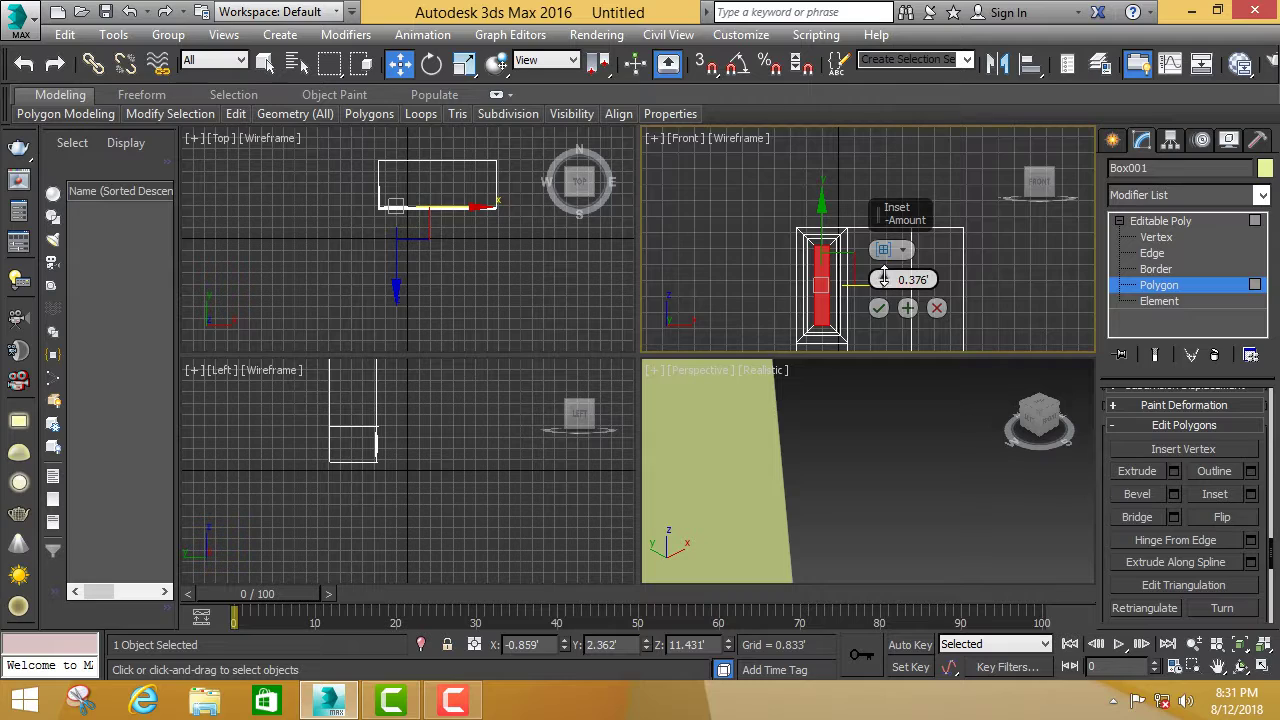
{"action": "left_click_drag", "start_coordinate": [884, 275], "coordinate": [885, 279]}
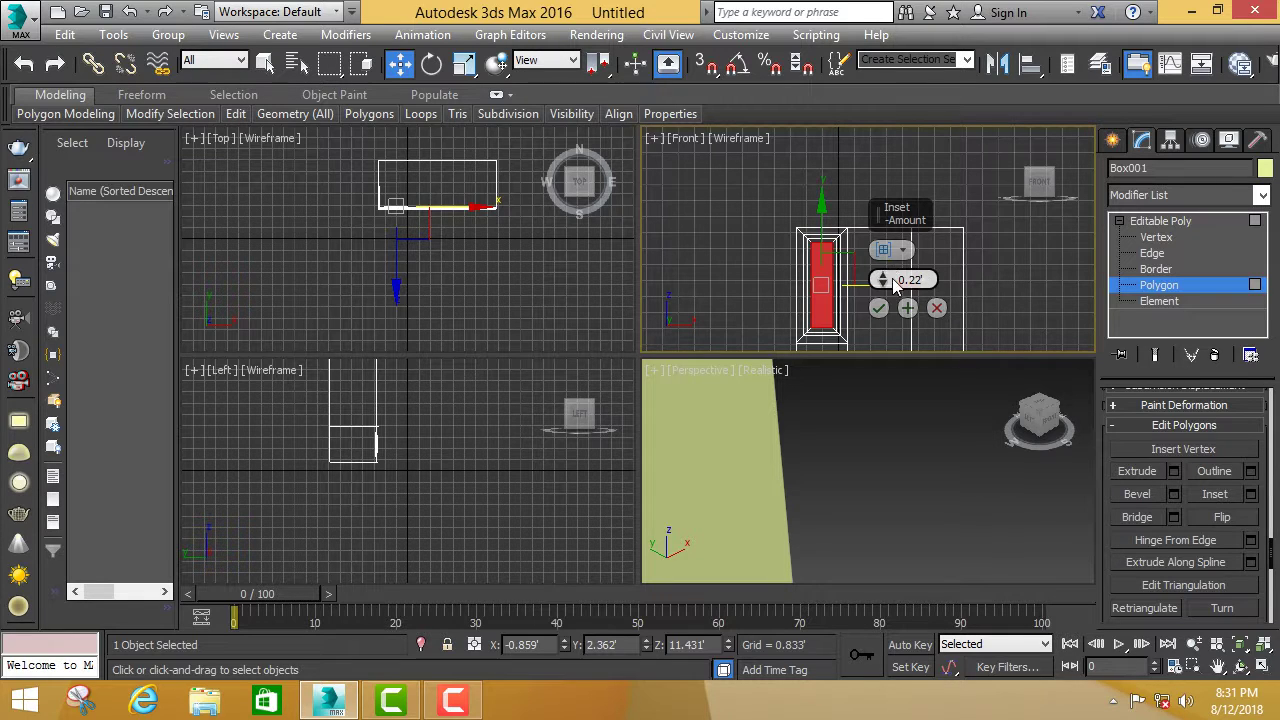
{"action": "left_click", "coordinate": [879, 309]}
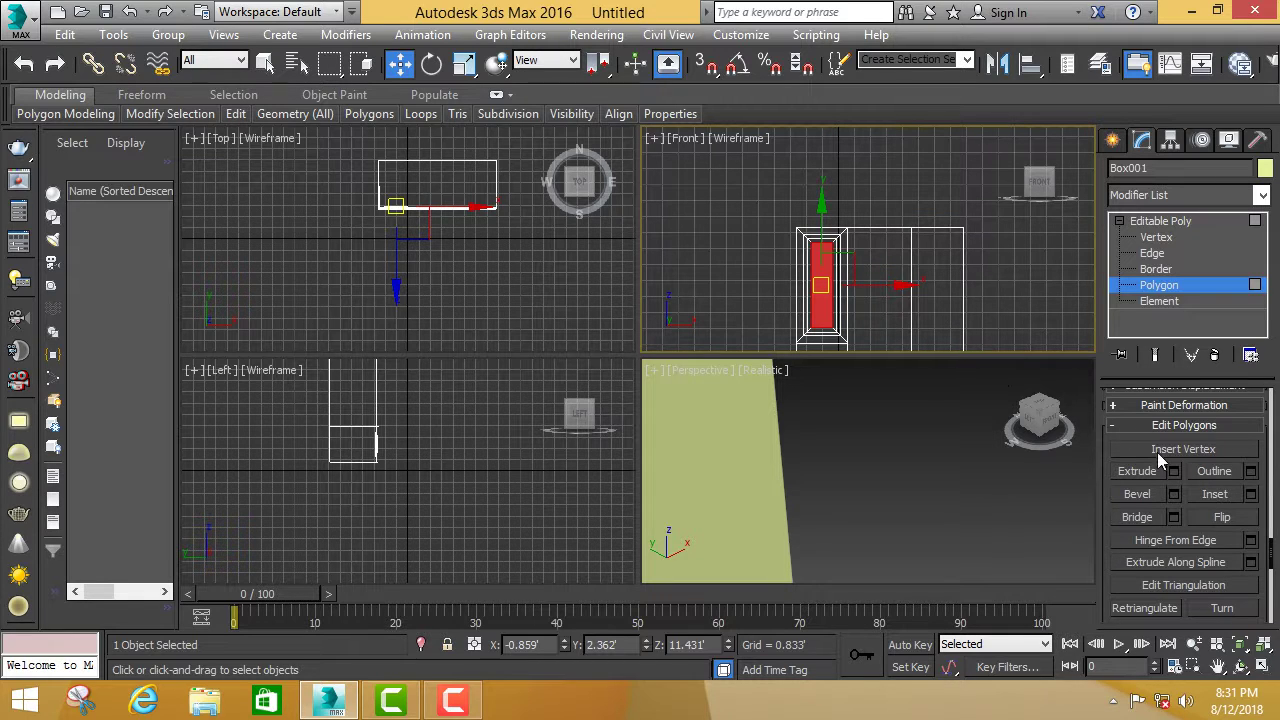
{"action": "left_click", "coordinate": [1174, 471]}
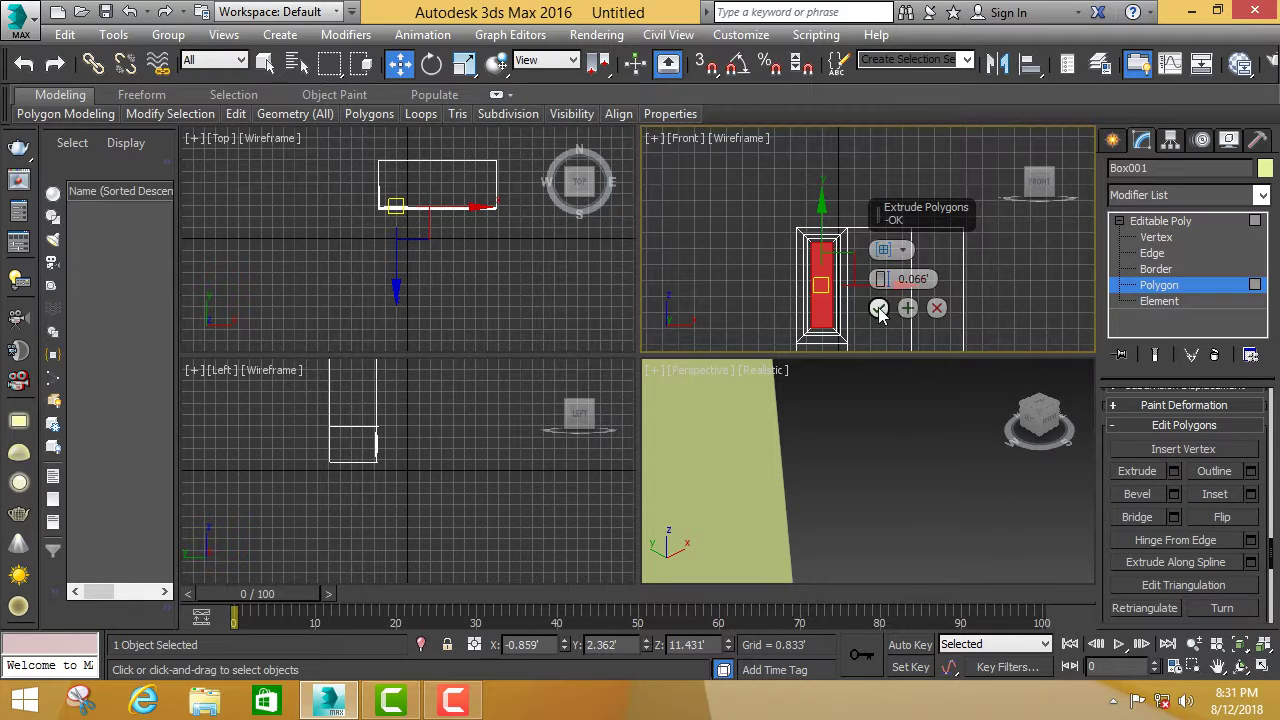
{"action": "left_click_drag", "start_coordinate": [884, 279], "coordinate": [886, 258]}
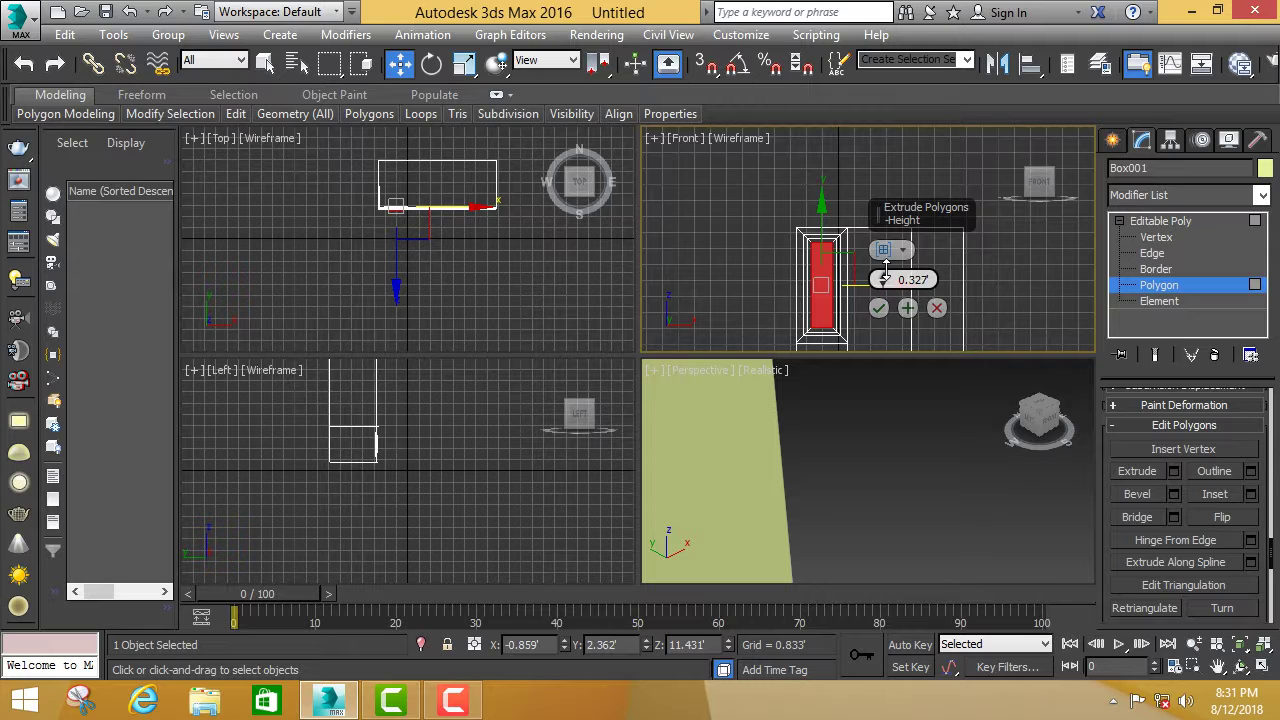
Try several extrusion heights on the inner panel, then cancel the extrusion.
{"action": "scroll", "coordinate": [909, 425], "scroll_direction": "down", "scroll_amount": 1}
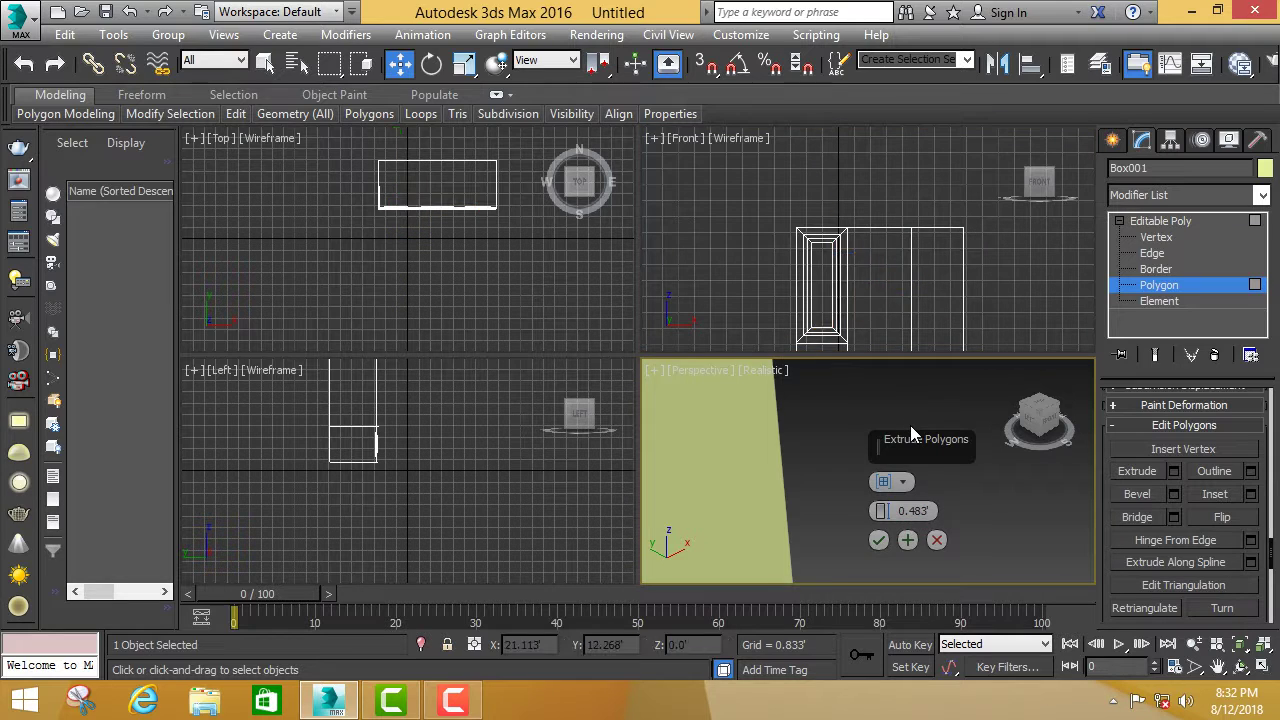
{"action": "scroll", "coordinate": [910, 425], "scroll_direction": "down", "scroll_amount": 1}
{"action": "scroll", "coordinate": [910, 425], "scroll_direction": "down", "scroll_amount": 2}
{"action": "middle_click_drag", "start_coordinate": [910, 425], "coordinate": [880, 415], "text": "alt"}
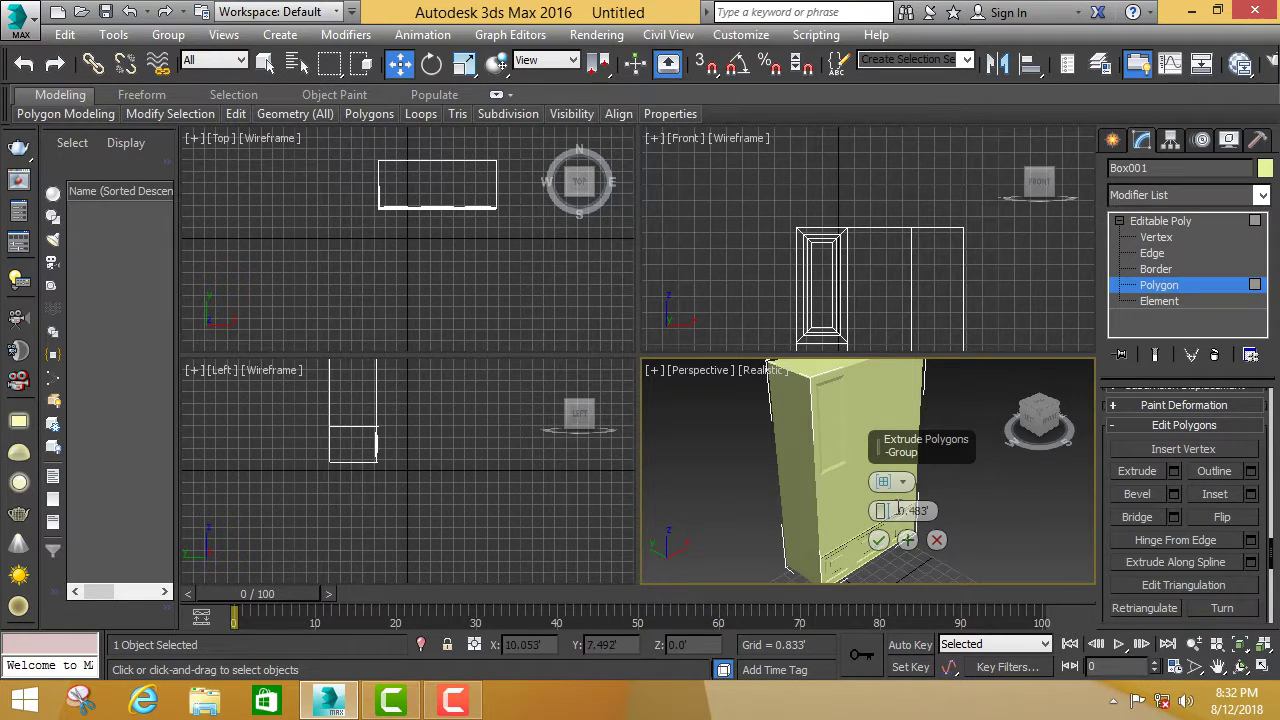
{"action": "left_click_drag", "start_coordinate": [883, 508], "coordinate": [910, 592]}
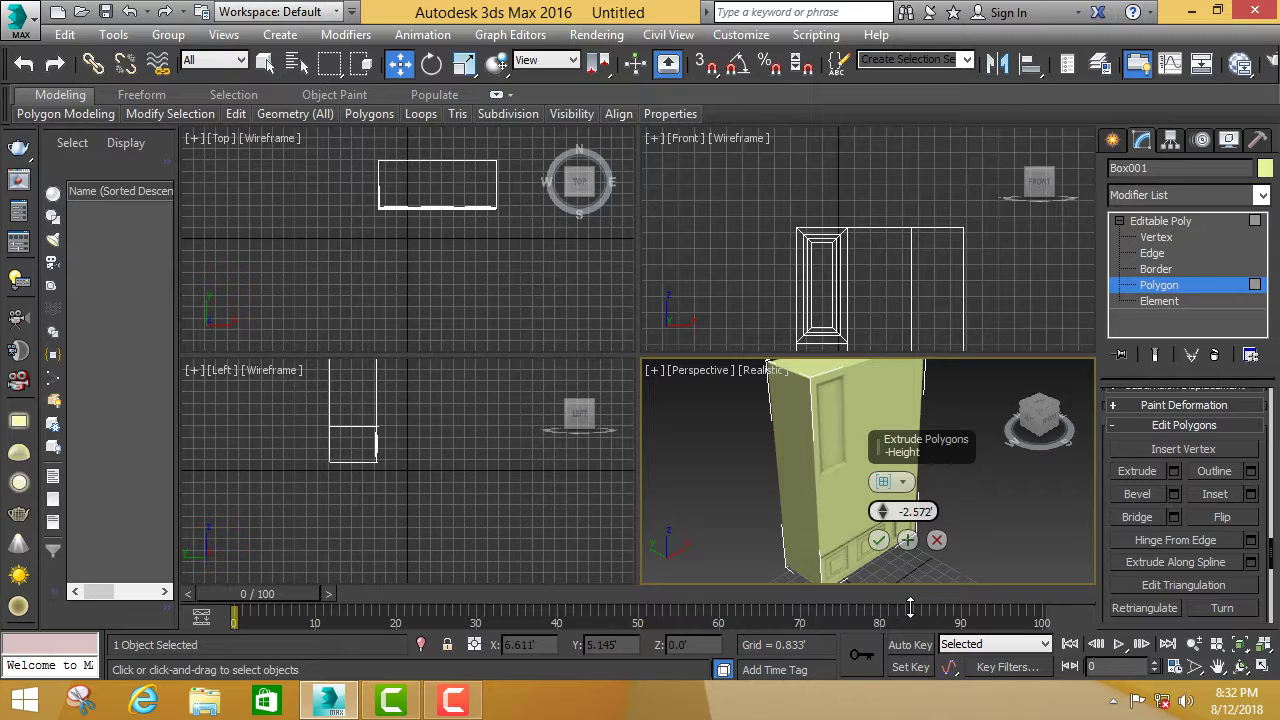
{"action": "left_click", "coordinate": [936, 540]}
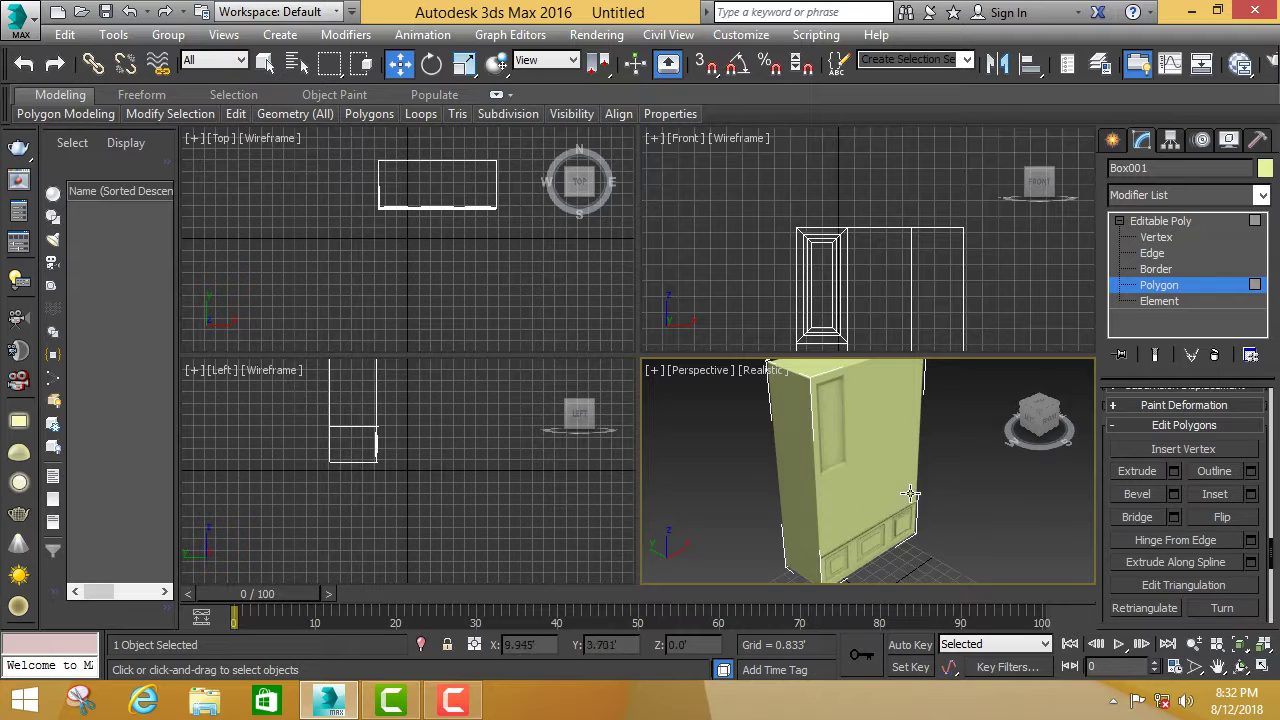
Extrude the column's inner panel outward by 0.178 and confirm it.
{"action": "left_click", "coordinate": [828, 432]}
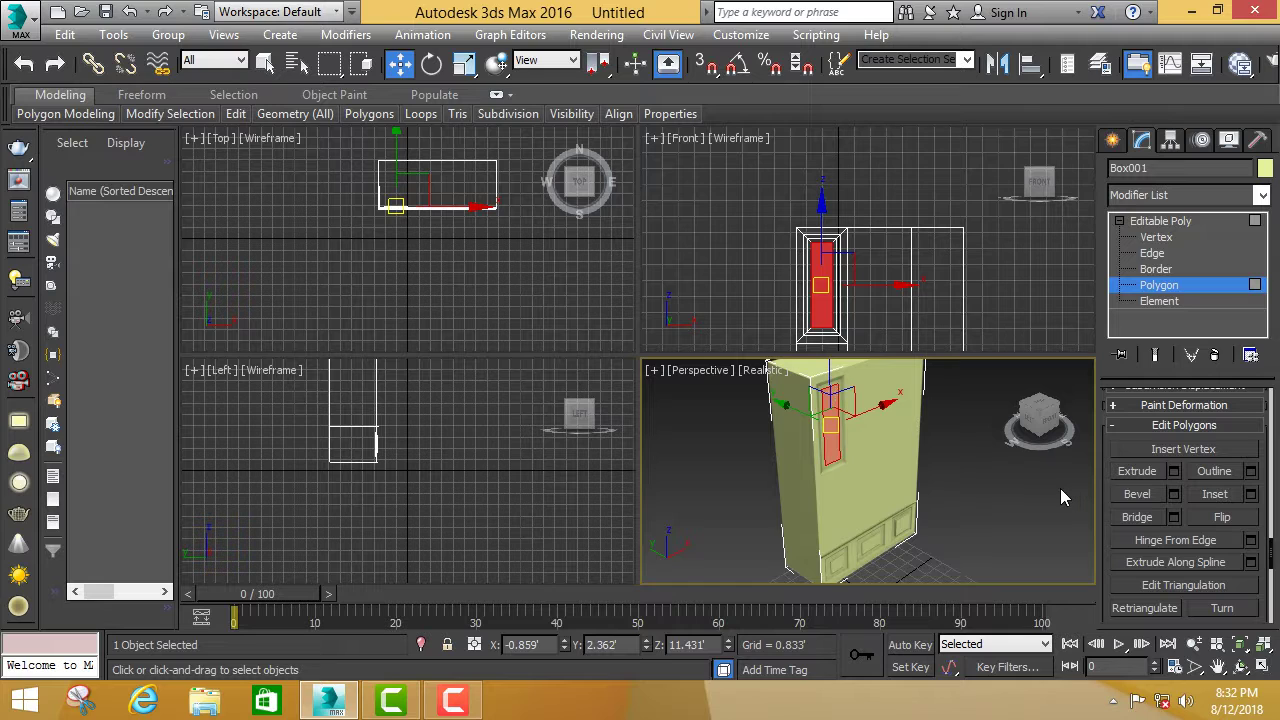
{"action": "left_click", "coordinate": [1174, 473]}
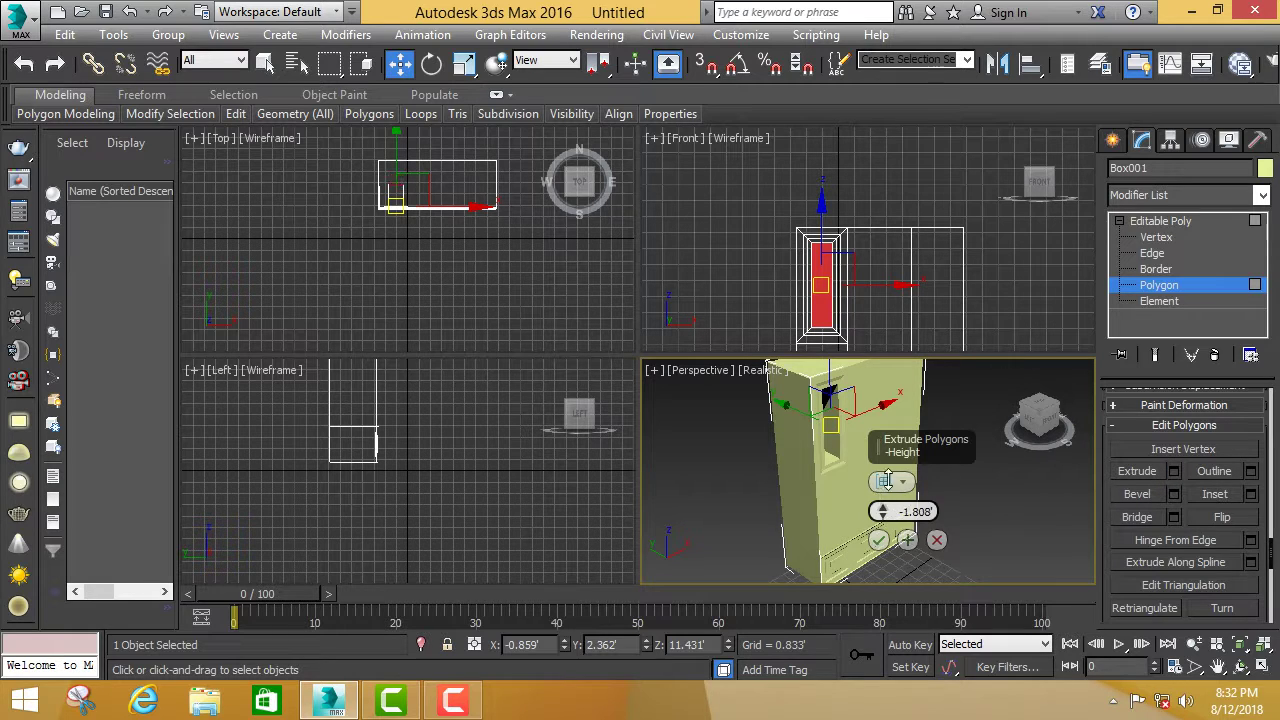
{"action": "left_click_drag", "start_coordinate": [884, 481], "coordinate": [909, 425]}
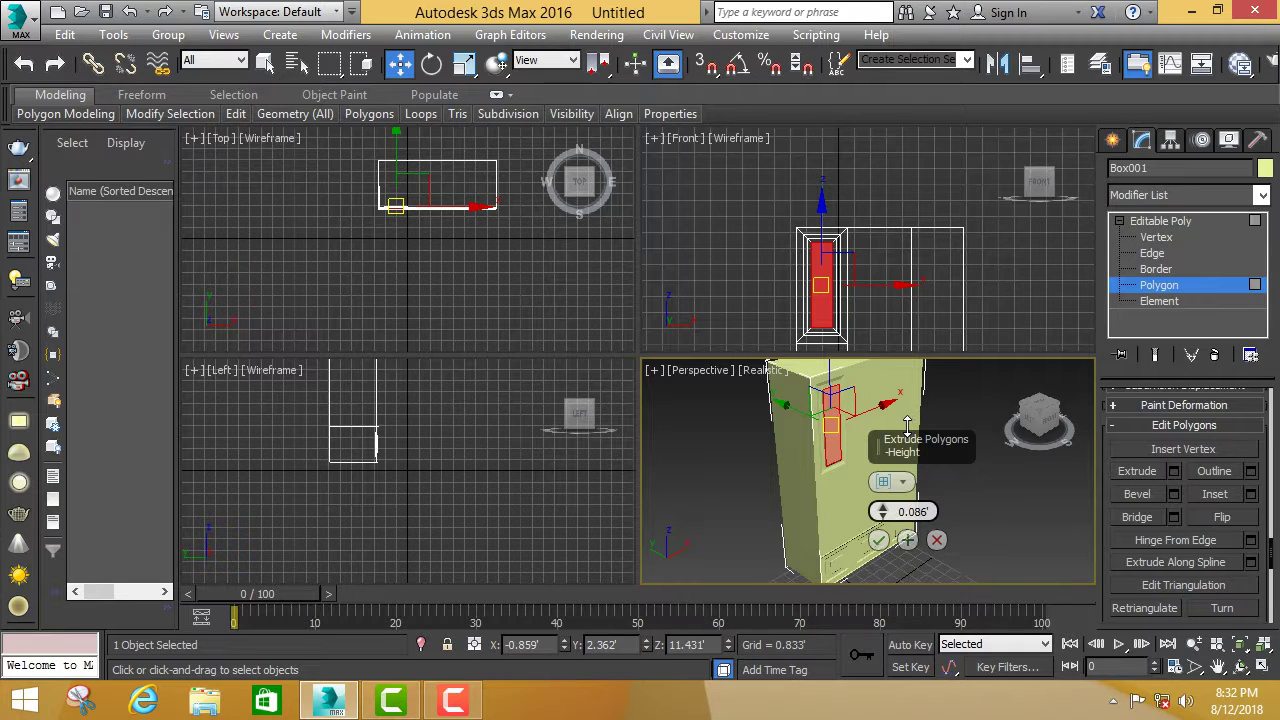
{"action": "left_click_drag", "start_coordinate": [907, 425], "coordinate": [907, 421]}
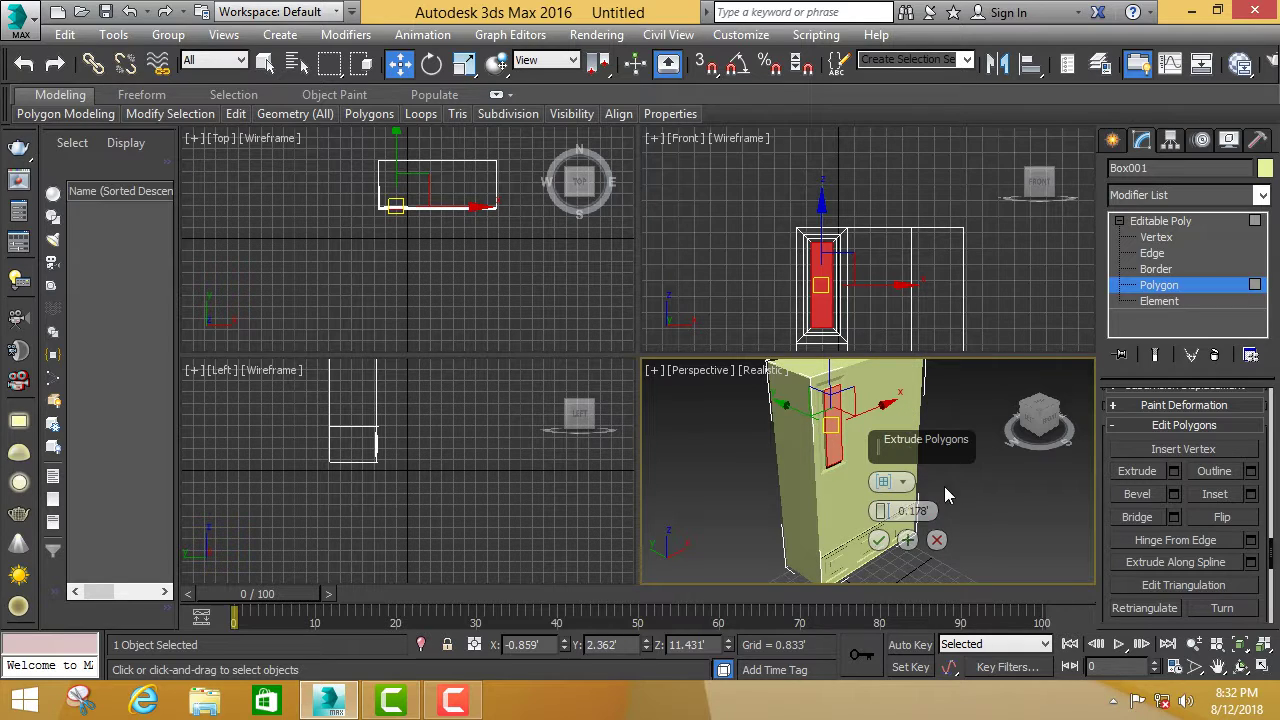
{"action": "left_click", "coordinate": [880, 540]}
{"action": "left_click", "coordinate": [948, 483]}
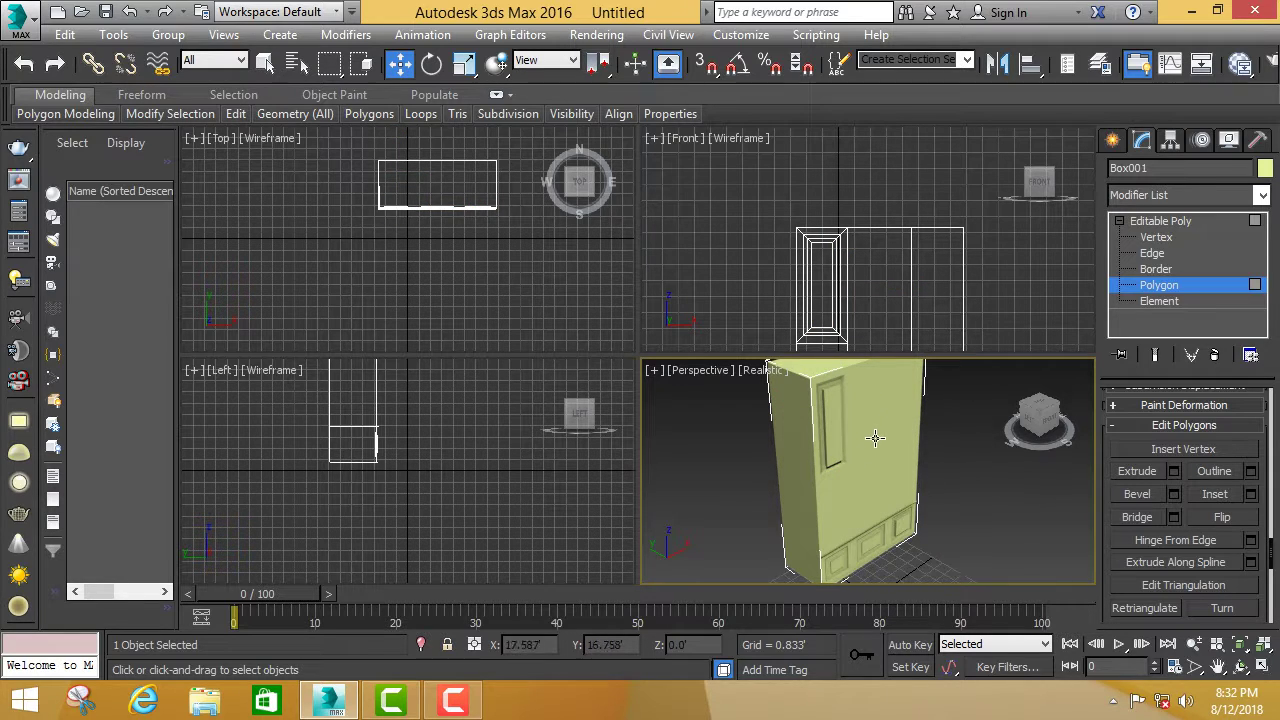
{"action": "left_click", "coordinate": [838, 516]}
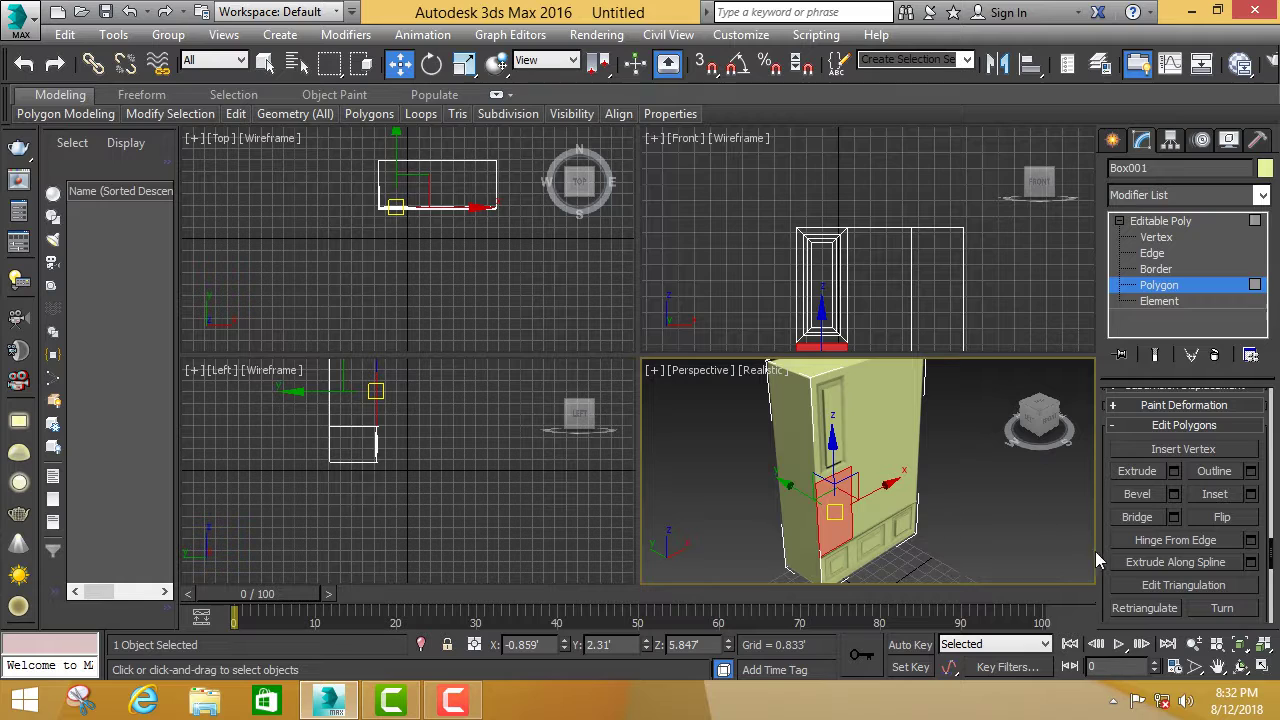
Try a 0.251 inset on the lower door polygon, then cancel it.
{"action": "left_click", "coordinate": [1251, 494]}
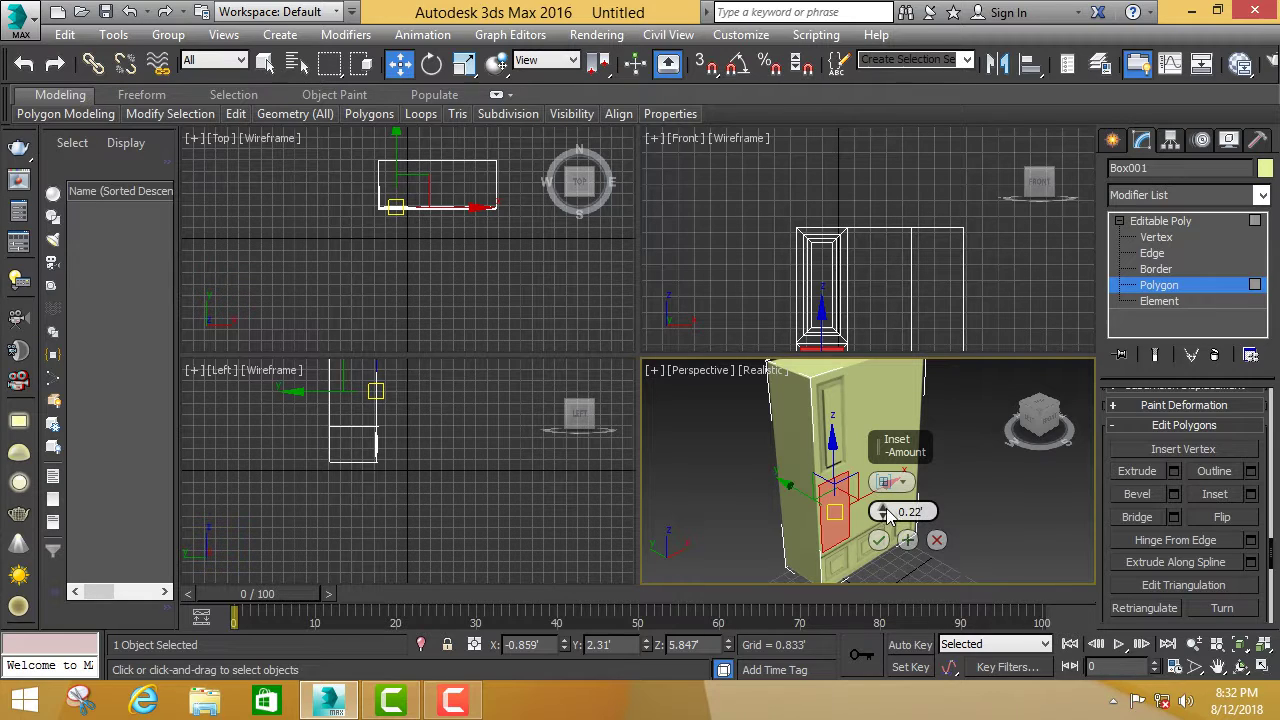
{"action": "mouse_move", "coordinate": [884, 510]}
{"action": "left_mouse_down"}
{"action": "mouse_move", "coordinate": [884, 481]}
{"action": "mouse_move", "coordinate": [880, 510]}
{"action": "left_mouse_up"}
{"action": "left_click_drag", "start_coordinate": [880, 510], "coordinate": [880, 512]}
{"action": "left_click_drag", "start_coordinate": [880, 511], "coordinate": [880, 508]}
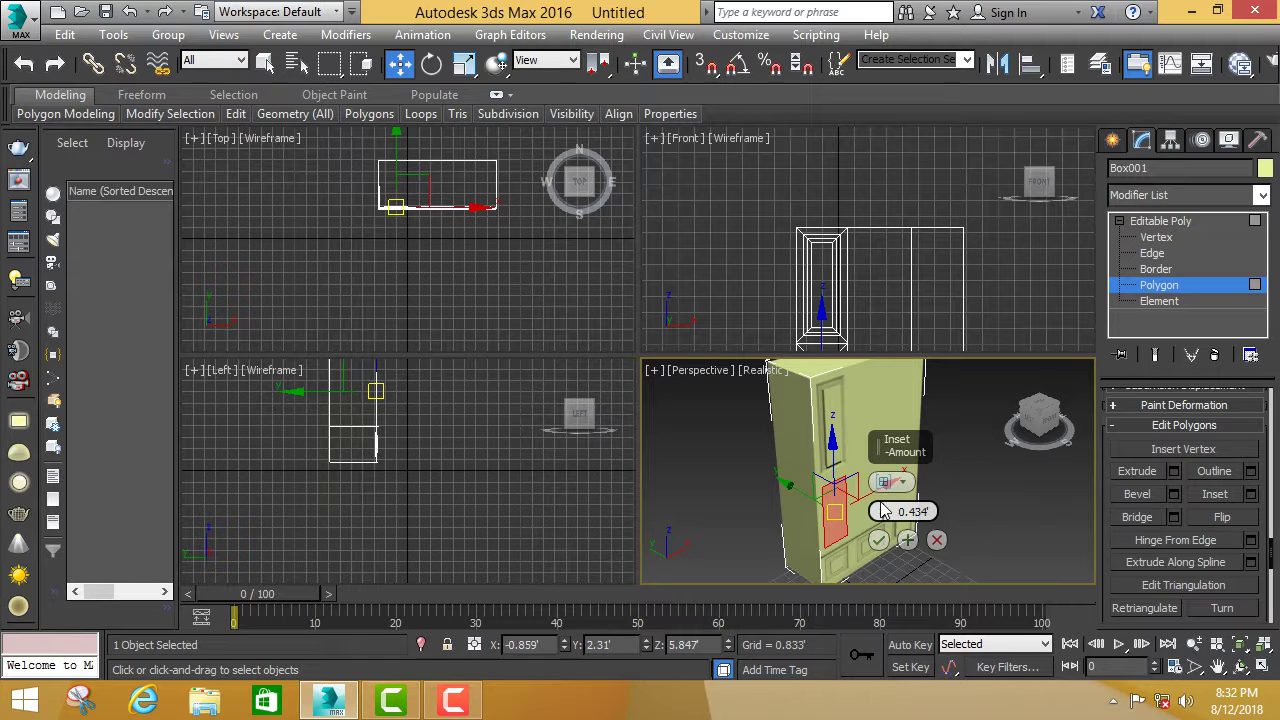
{"action": "right_click", "coordinate": [1036, 310]}
{"action": "left_click", "coordinate": [1035, 316]}
{"action": "scroll", "coordinate": [1031, 310], "scroll_direction": "down", "scroll_amount": 3}
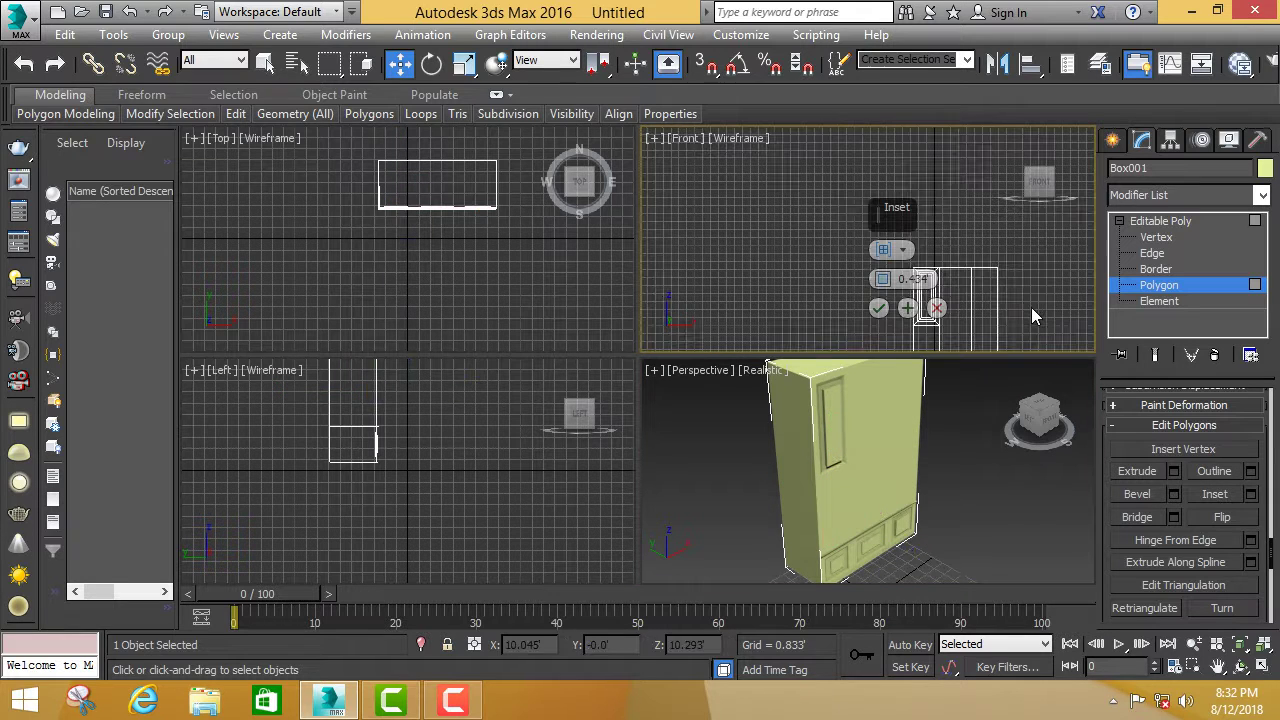
{"action": "scroll", "coordinate": [957, 348], "scroll_direction": "down", "scroll_amount": 2}
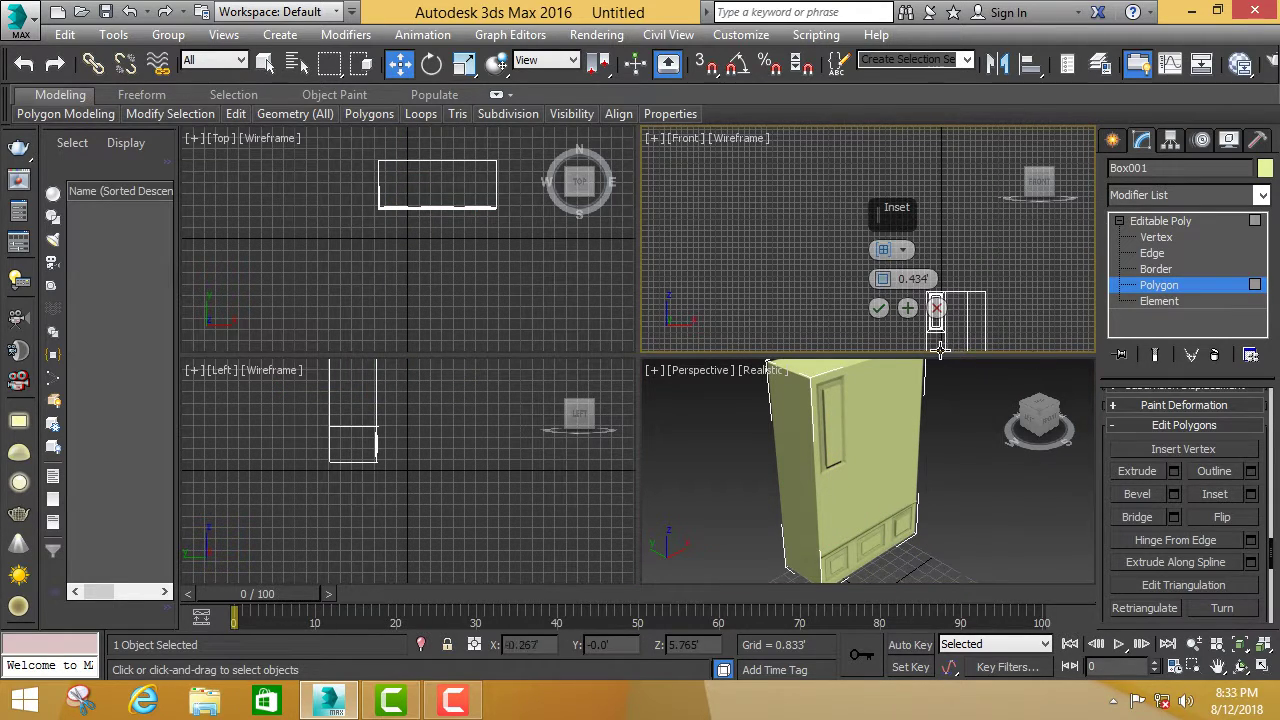
{"action": "scroll", "coordinate": [1051, 350], "scroll_direction": "down", "scroll_amount": 3}
{"action": "scroll", "coordinate": [1051, 350], "scroll_direction": "up", "scroll_amount": 3}
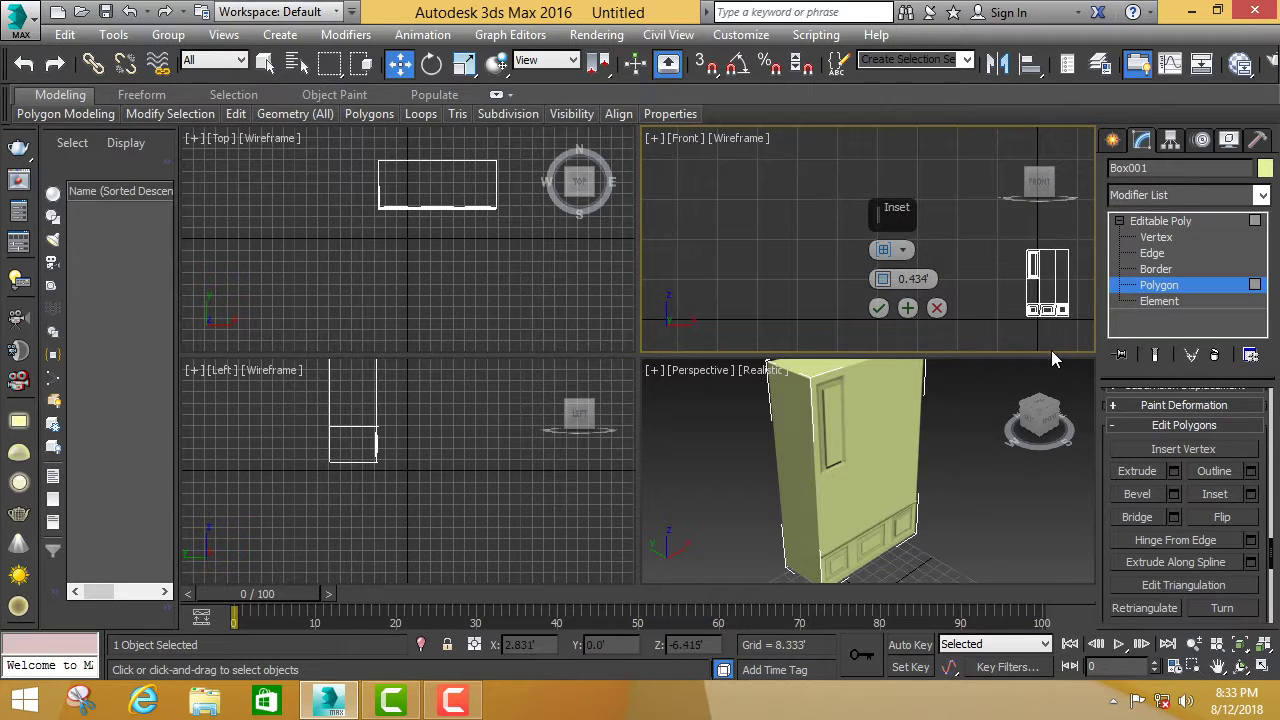
{"action": "left_click", "coordinate": [936, 308]}
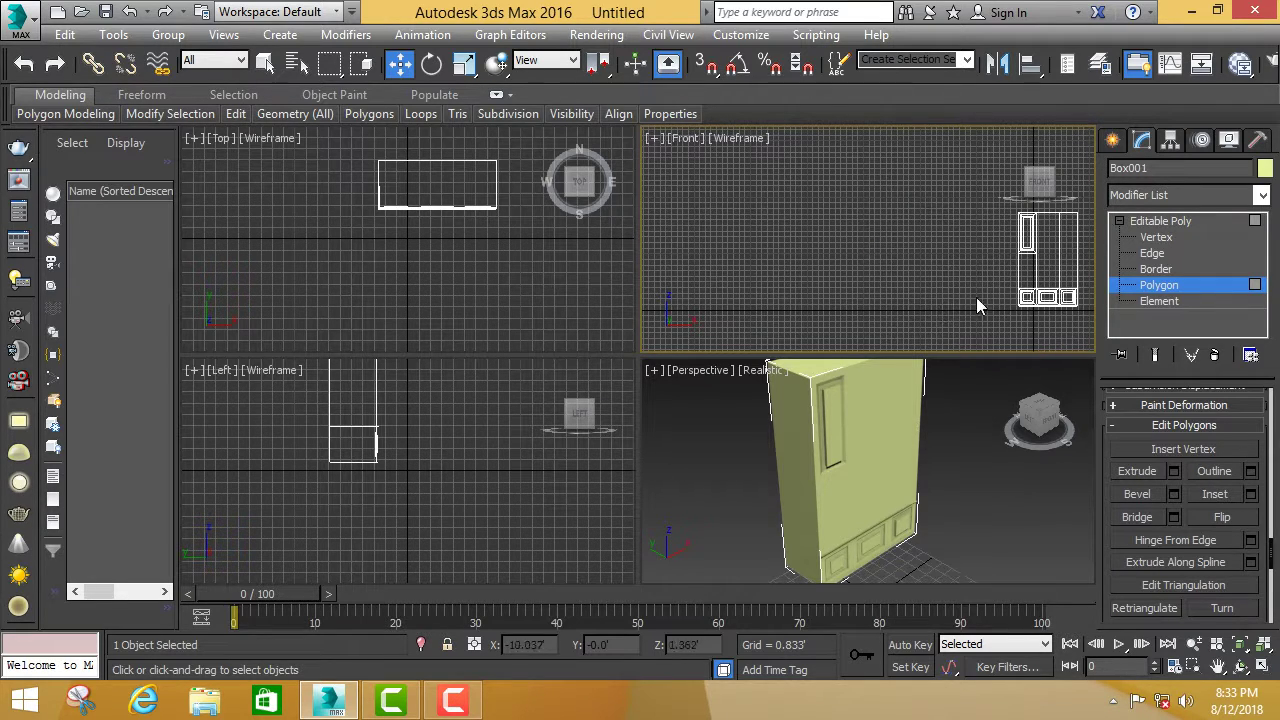
Give the lower column polygon an inset, bevel, second inset and 0.178 extrusion, then deselect.
{"action": "left_click", "coordinate": [1026, 268]}
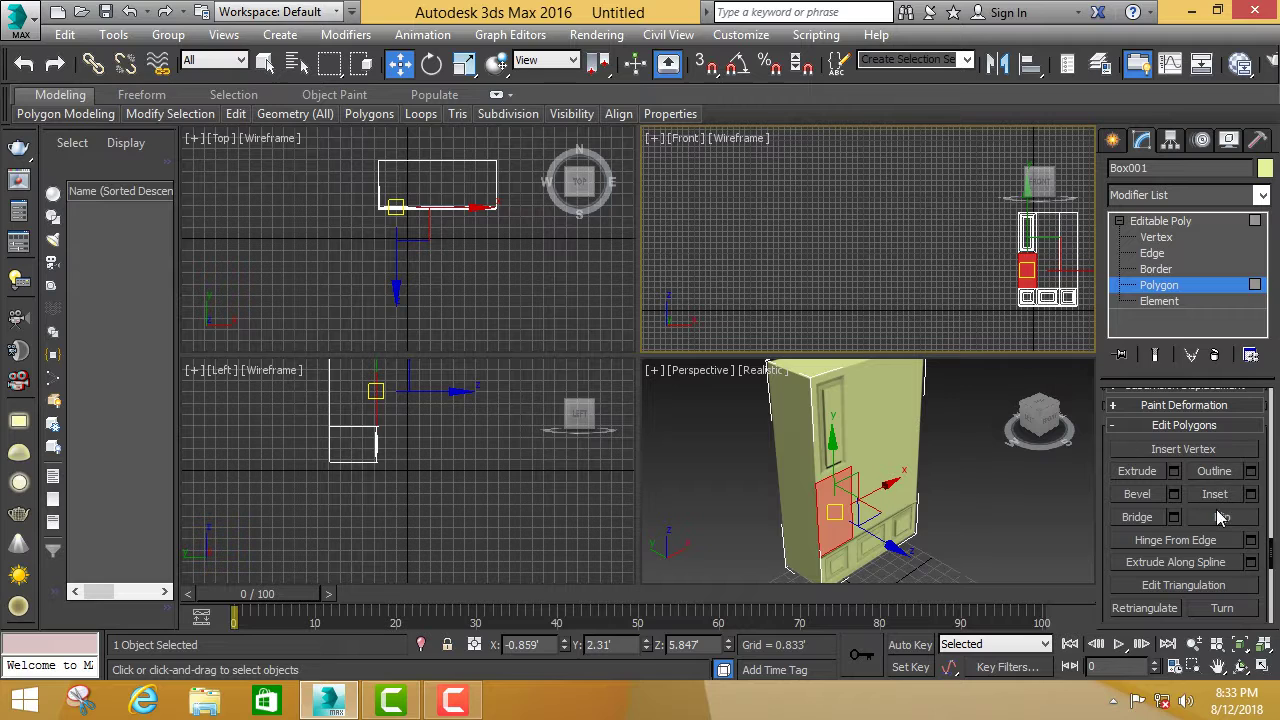
{"action": "left_click", "coordinate": [1251, 494]}
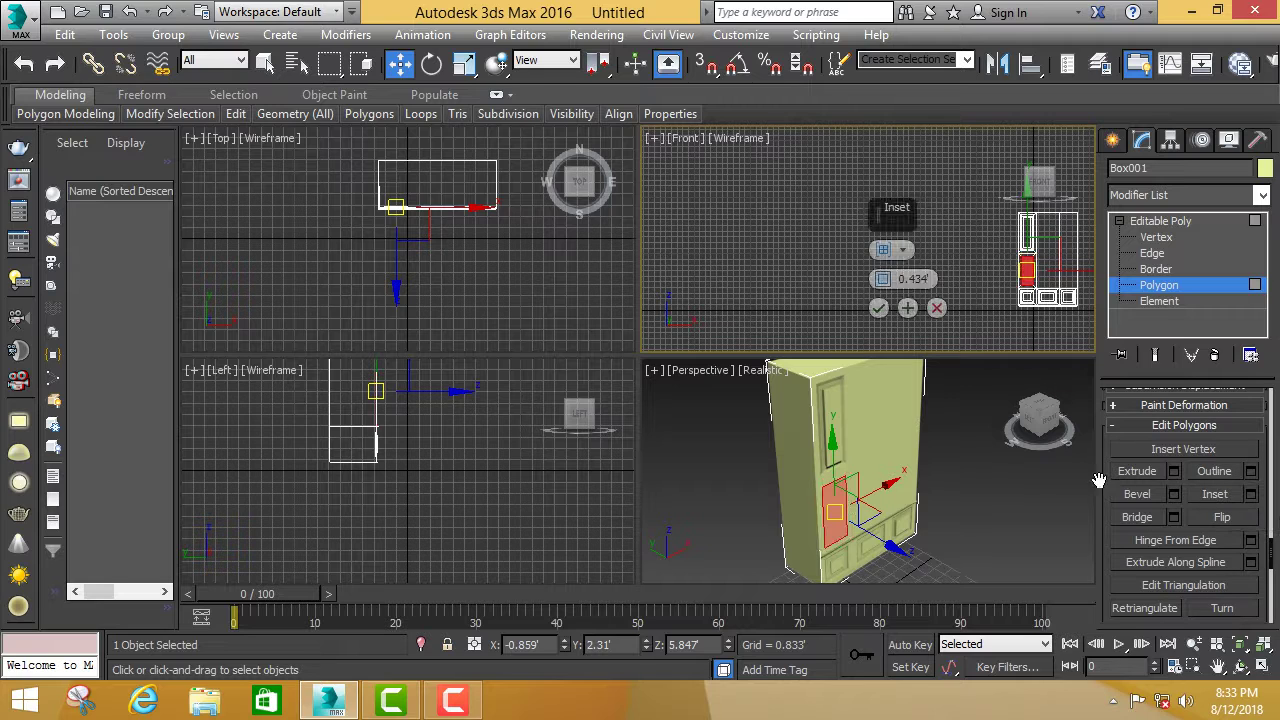
{"action": "left_click", "coordinate": [878, 308]}
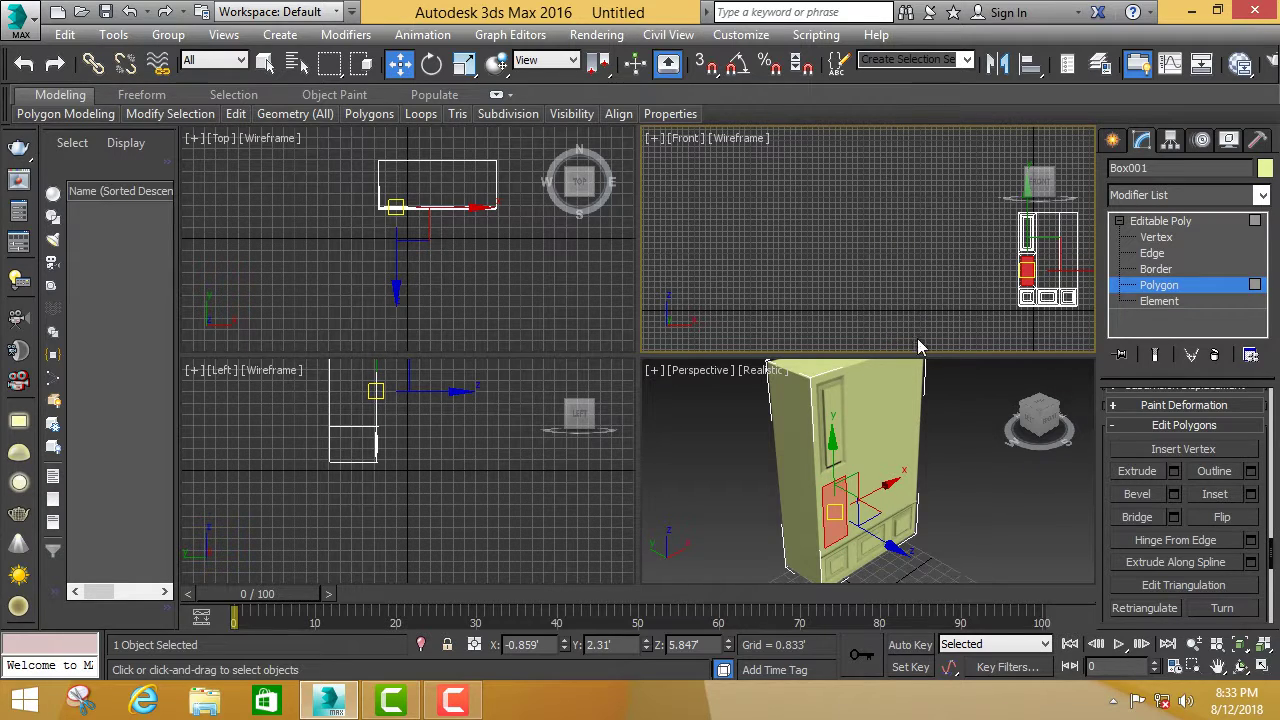
{"action": "left_click", "coordinate": [1174, 493]}
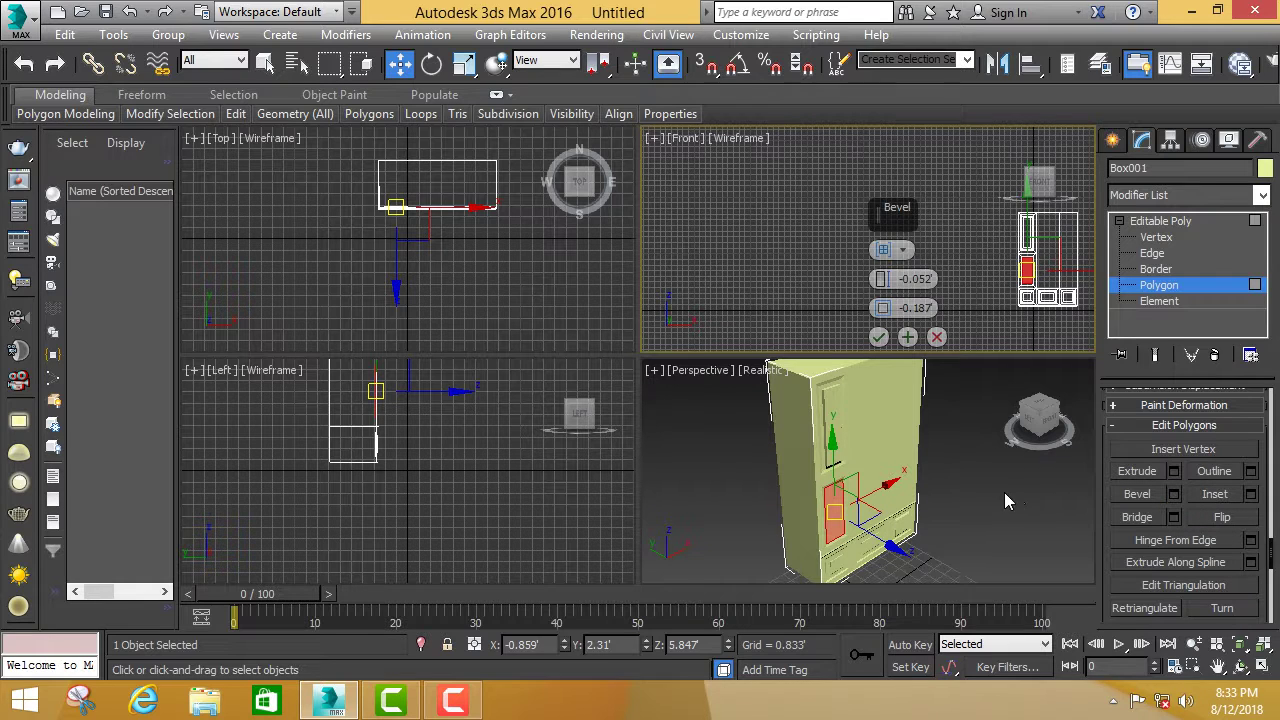
{"action": "left_click", "coordinate": [878, 337]}
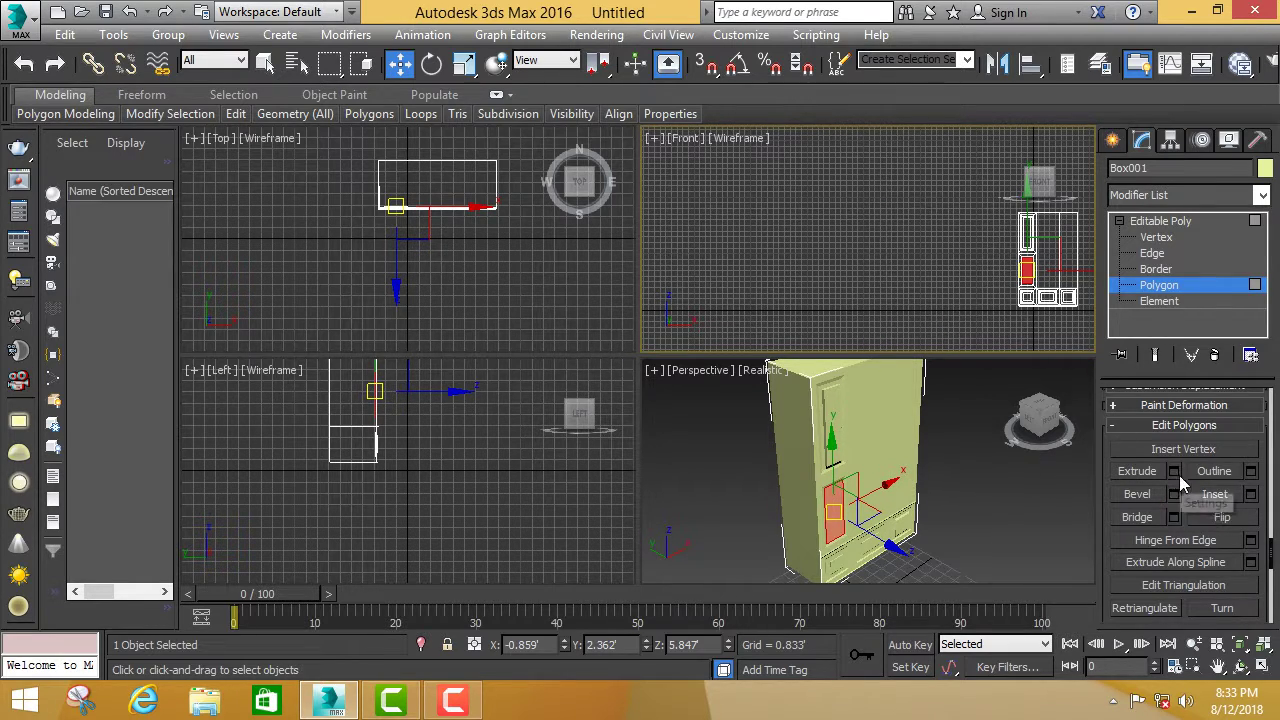
{"action": "left_click", "coordinate": [1249, 497]}
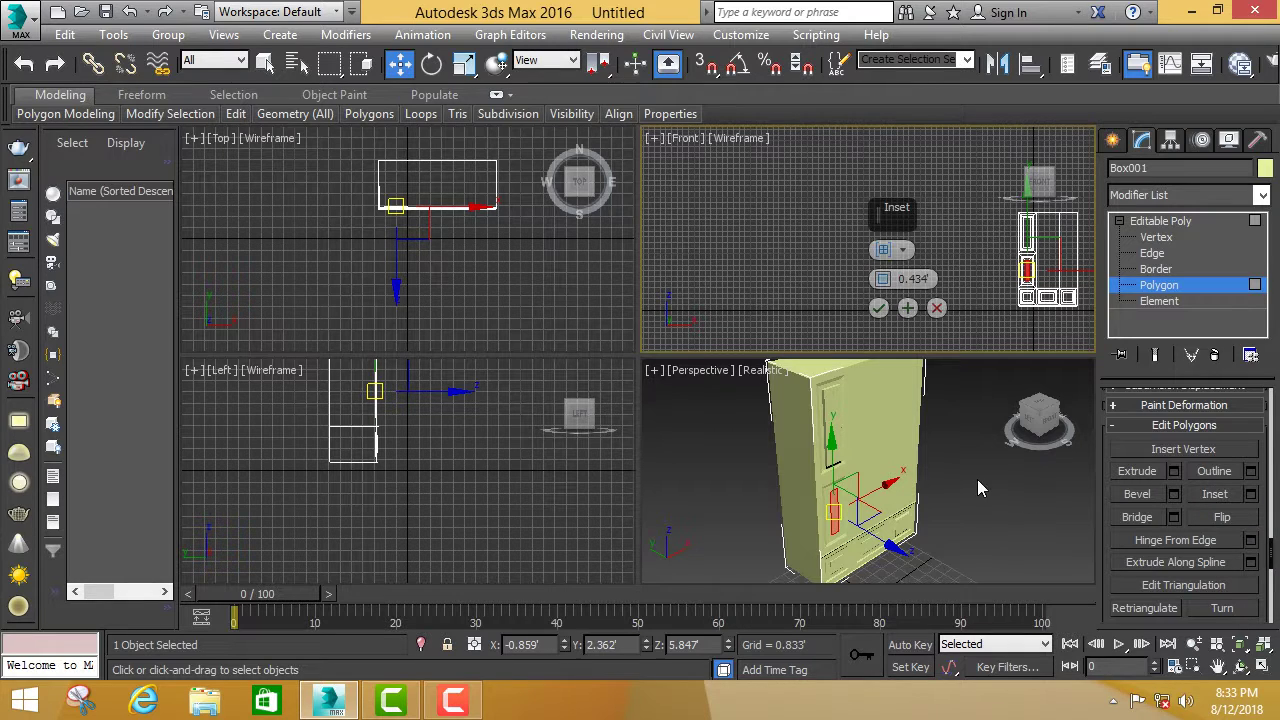
{"action": "left_click", "coordinate": [879, 310]}
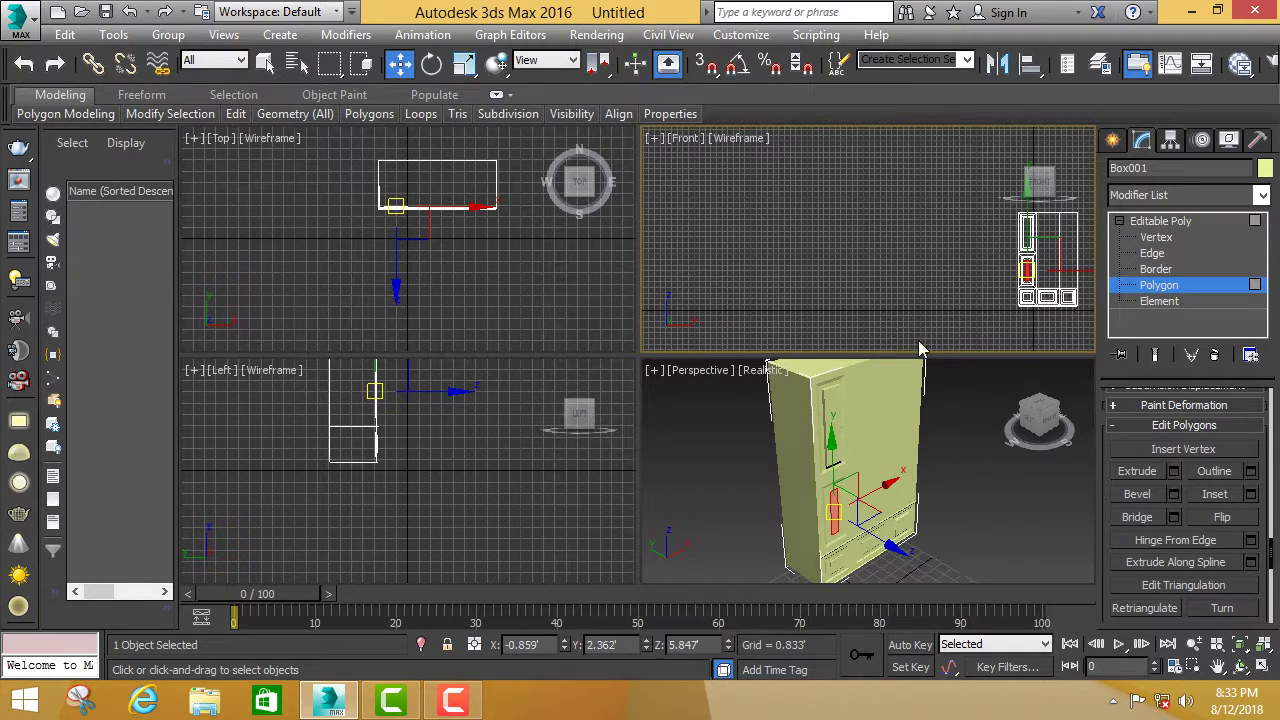
{"action": "left_click", "coordinate": [1172, 472]}
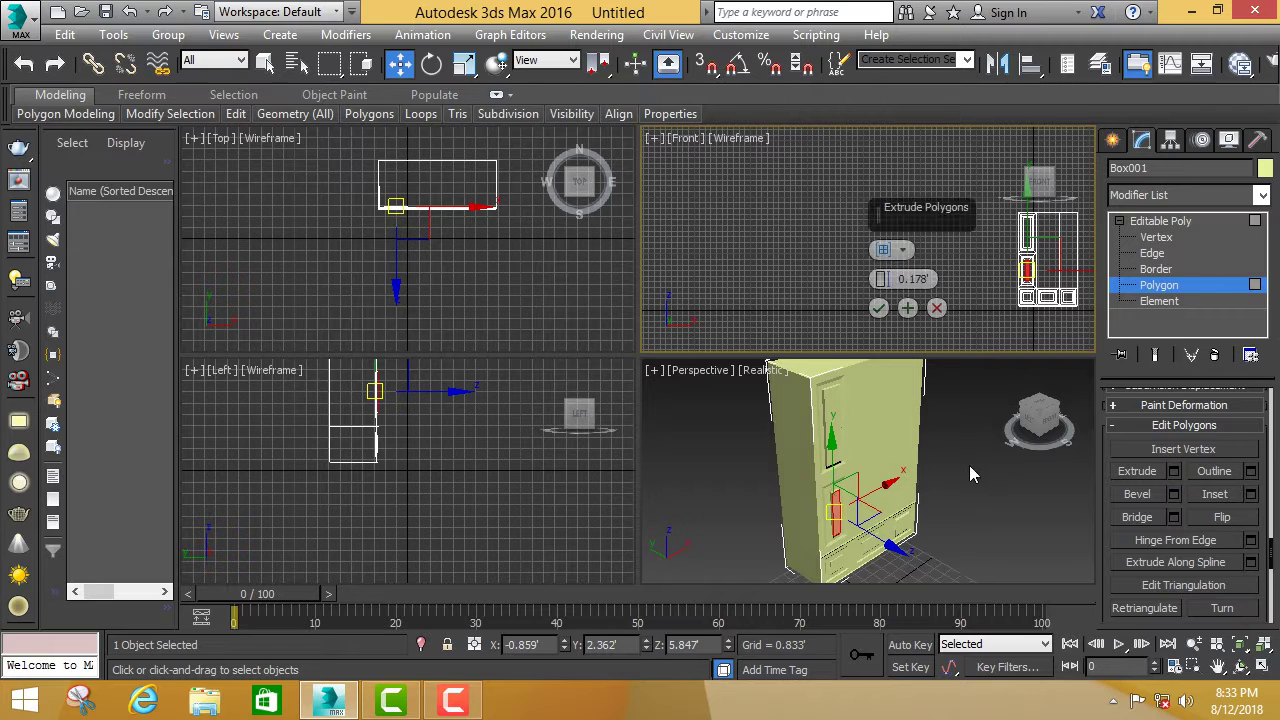
{"action": "left_click", "coordinate": [879, 308]}
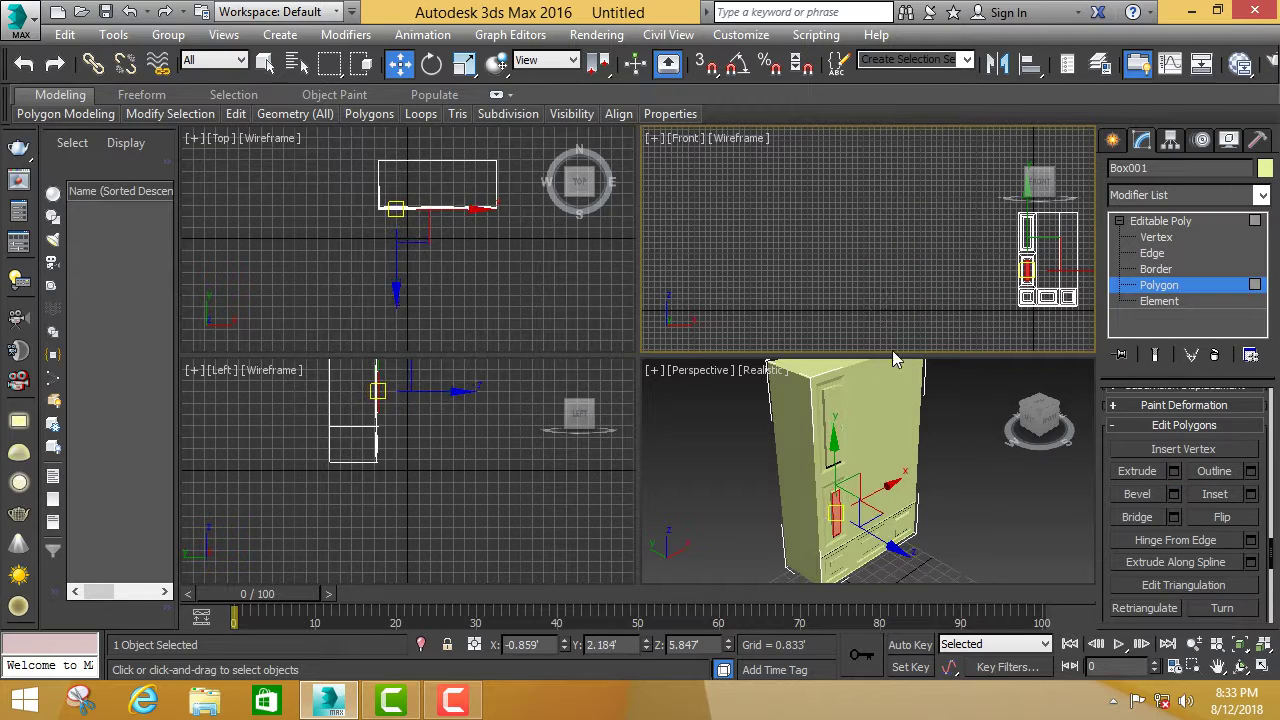
{"action": "left_click", "coordinate": [969, 481]}
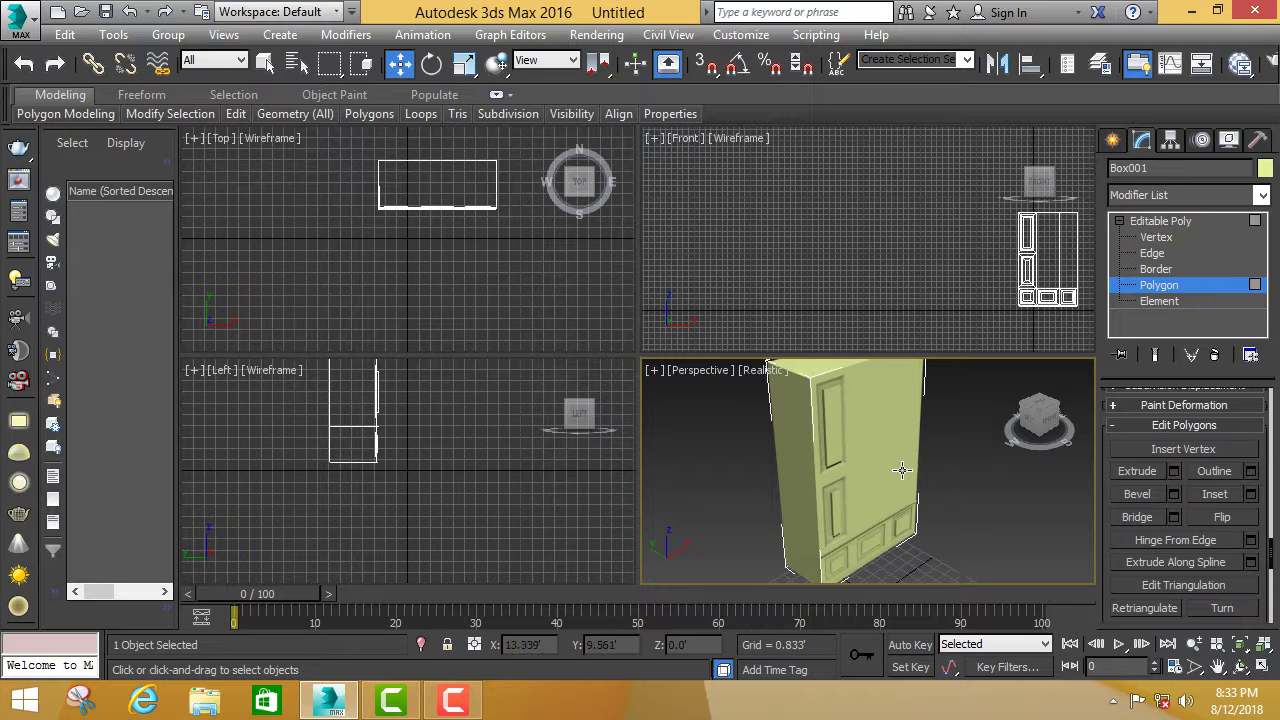
{"action": "left_click", "coordinate": [901, 469]}
{"action": "left_click", "coordinate": [986, 485]}
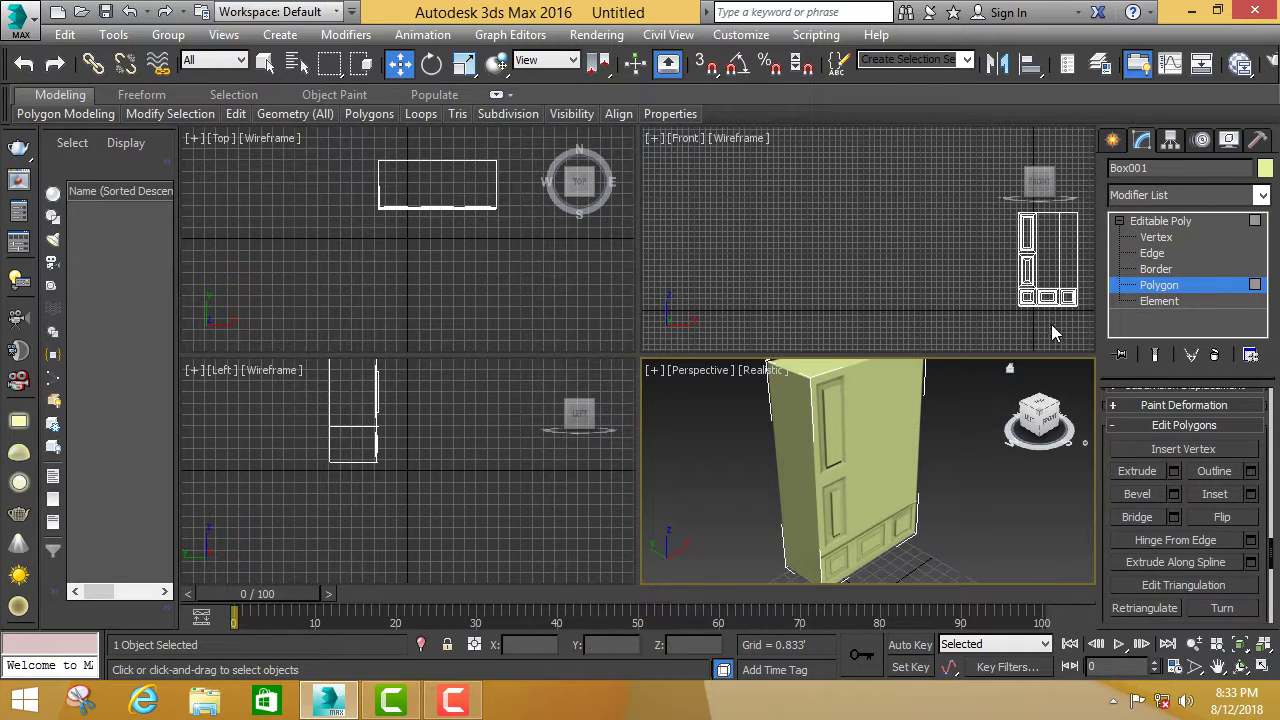
Exit Polygon mode and expand Editable Poly's sub-object levels in the modifier stack.
{"action": "scroll", "coordinate": [1078, 265], "scroll_direction": "up", "scroll_amount": 3}
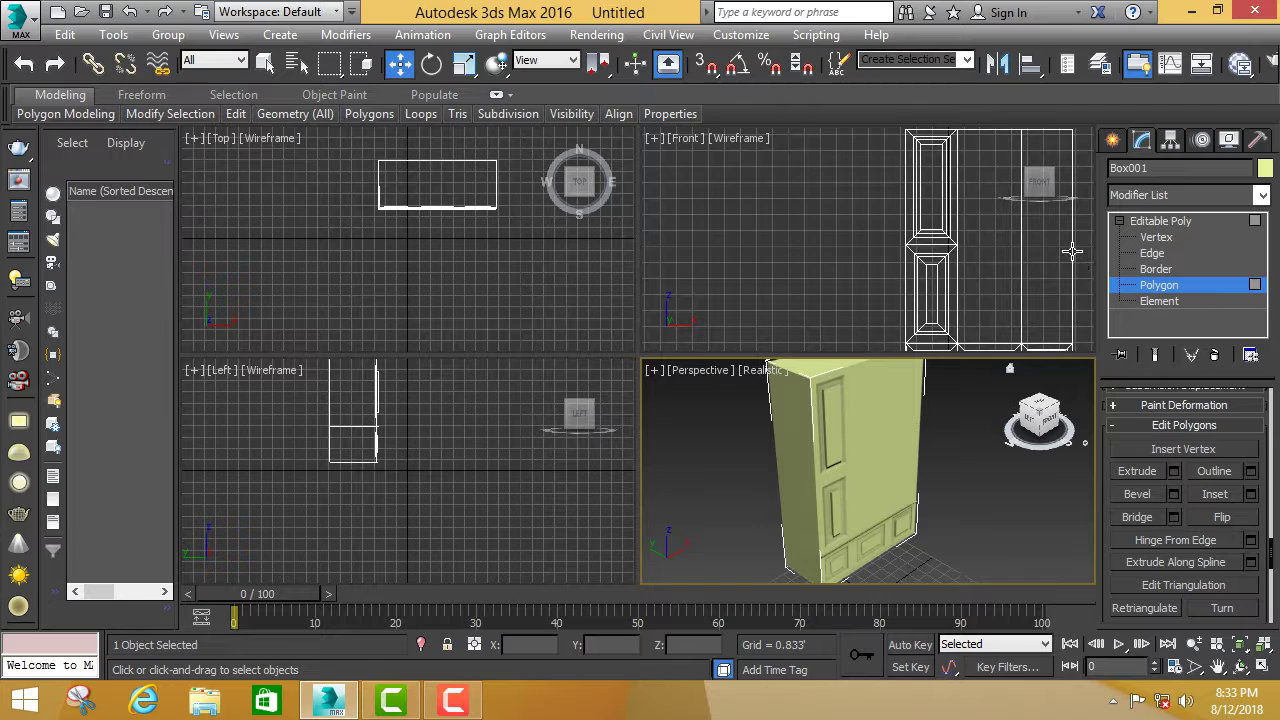
{"action": "scroll", "coordinate": [1072, 251], "scroll_direction": "up", "scroll_amount": 2}
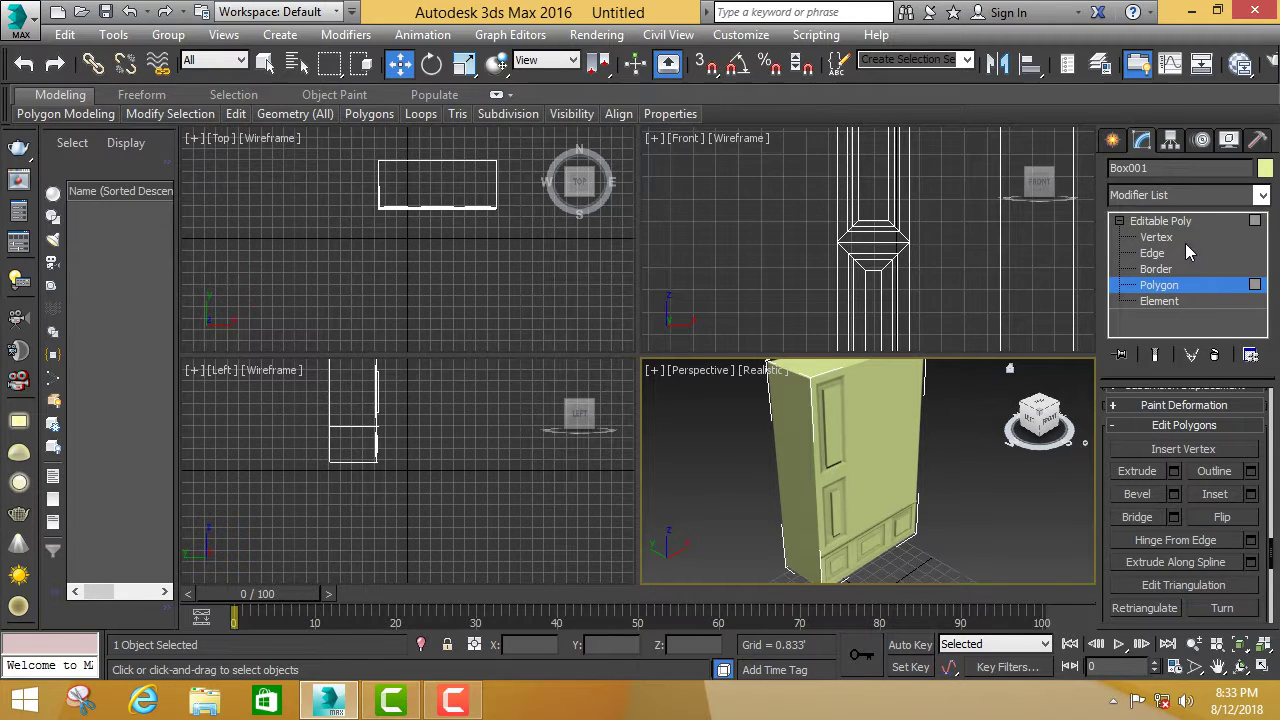
{"action": "left_click", "coordinate": [1134, 224]}
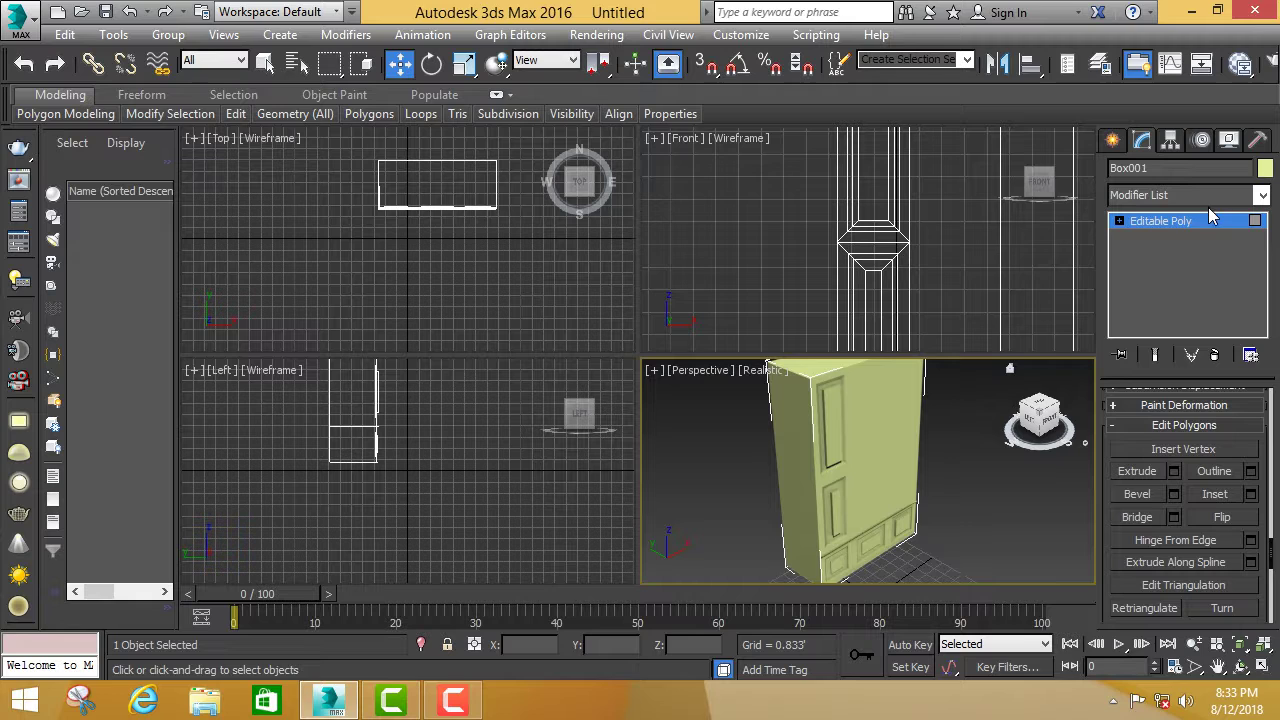
{"action": "mouse_move", "coordinate": [1274, 516]}
{"action": "scroll", "coordinate": [1276, 515], "scroll_direction": "down", "scroll_amount": 5}
{"action": "scroll", "coordinate": [1274, 510], "scroll_direction": "up", "scroll_amount": 2}
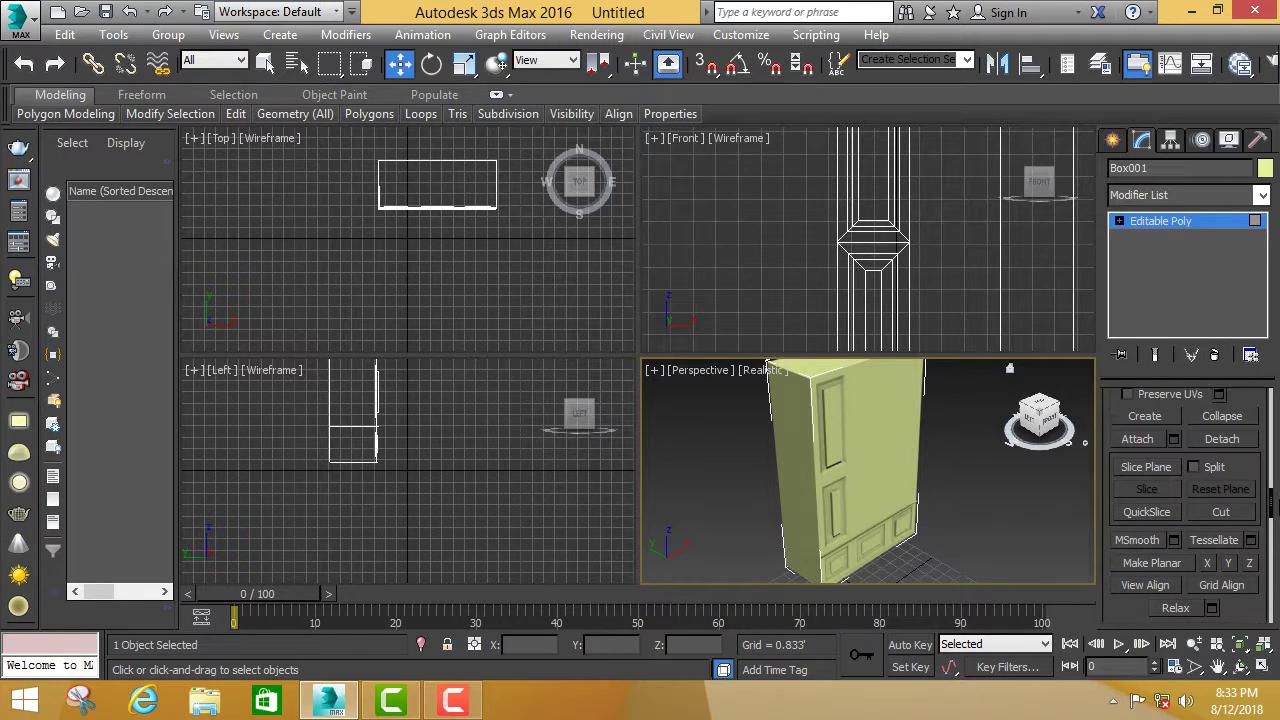
{"action": "scroll", "coordinate": [1274, 505], "scroll_direction": "up", "scroll_amount": 1}
{"action": "scroll", "coordinate": [1270, 490], "scroll_direction": "up", "scroll_amount": 1}
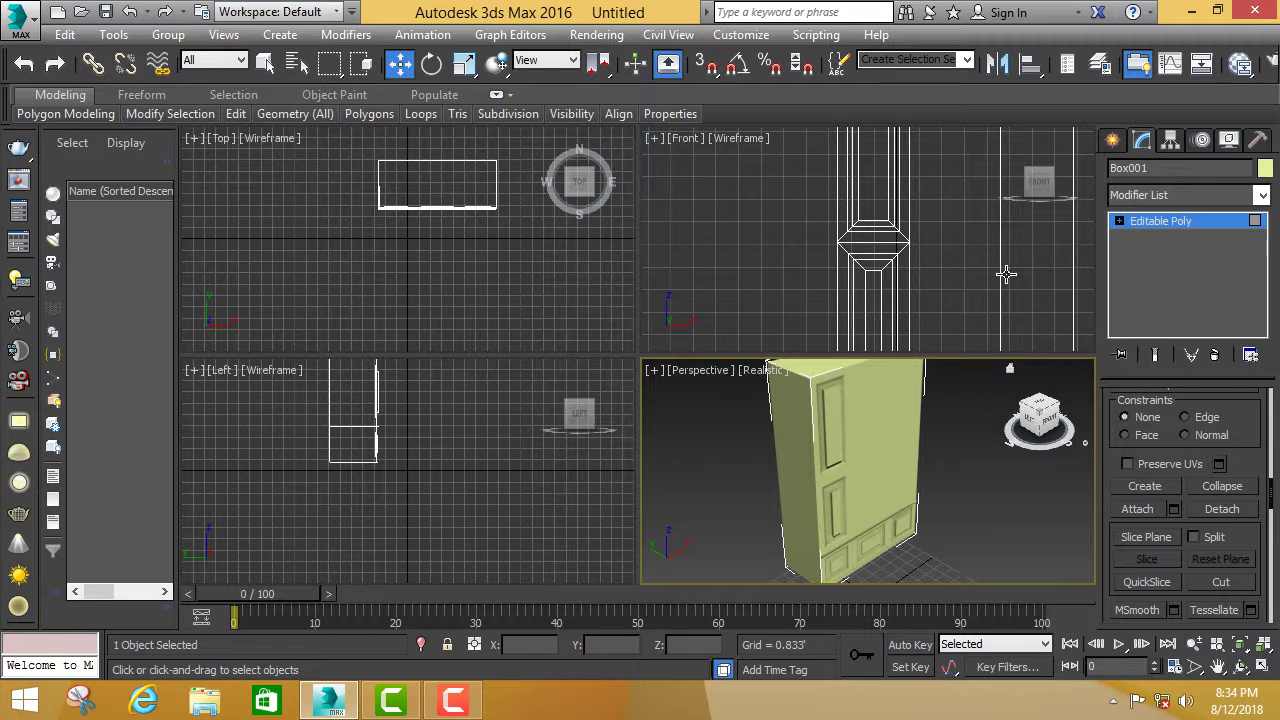
{"action": "left_click", "coordinate": [1120, 221]}
Connect the side column's two vertical edges with 1 segment, pinch 5, slide -8.
{"action": "left_click", "coordinate": [1136, 253]}
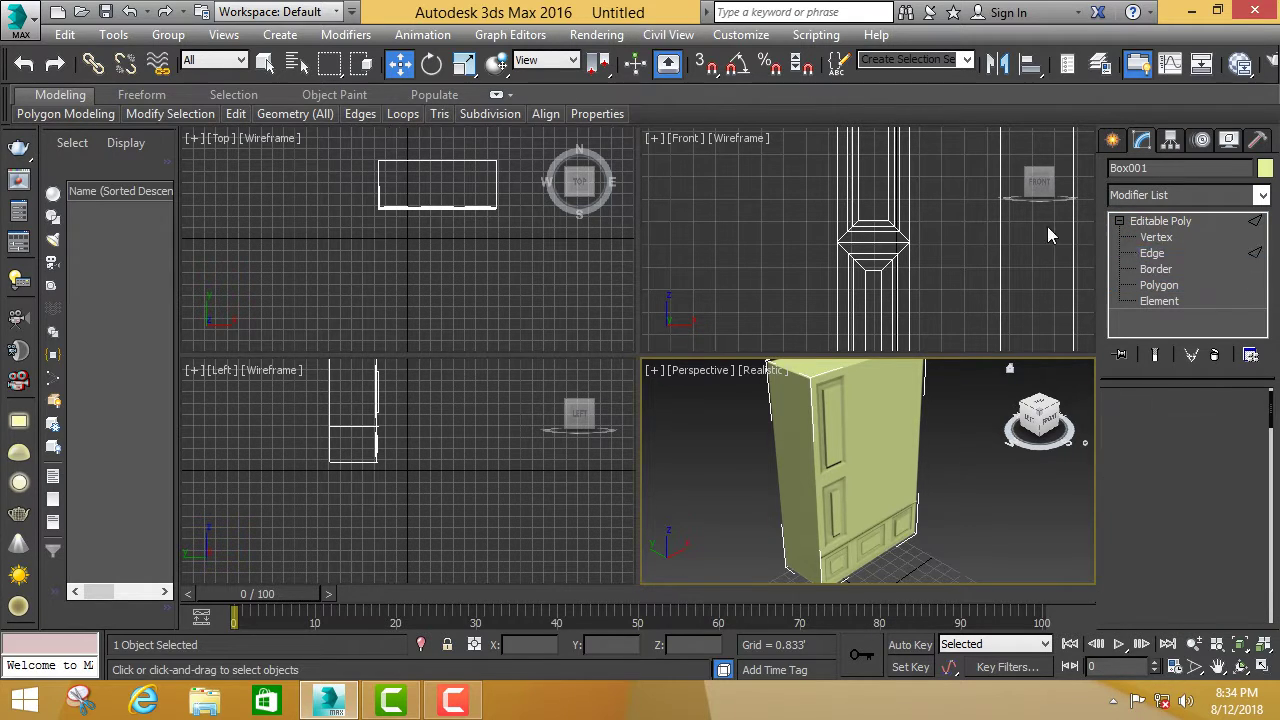
{"action": "left_click", "coordinate": [1007, 232]}
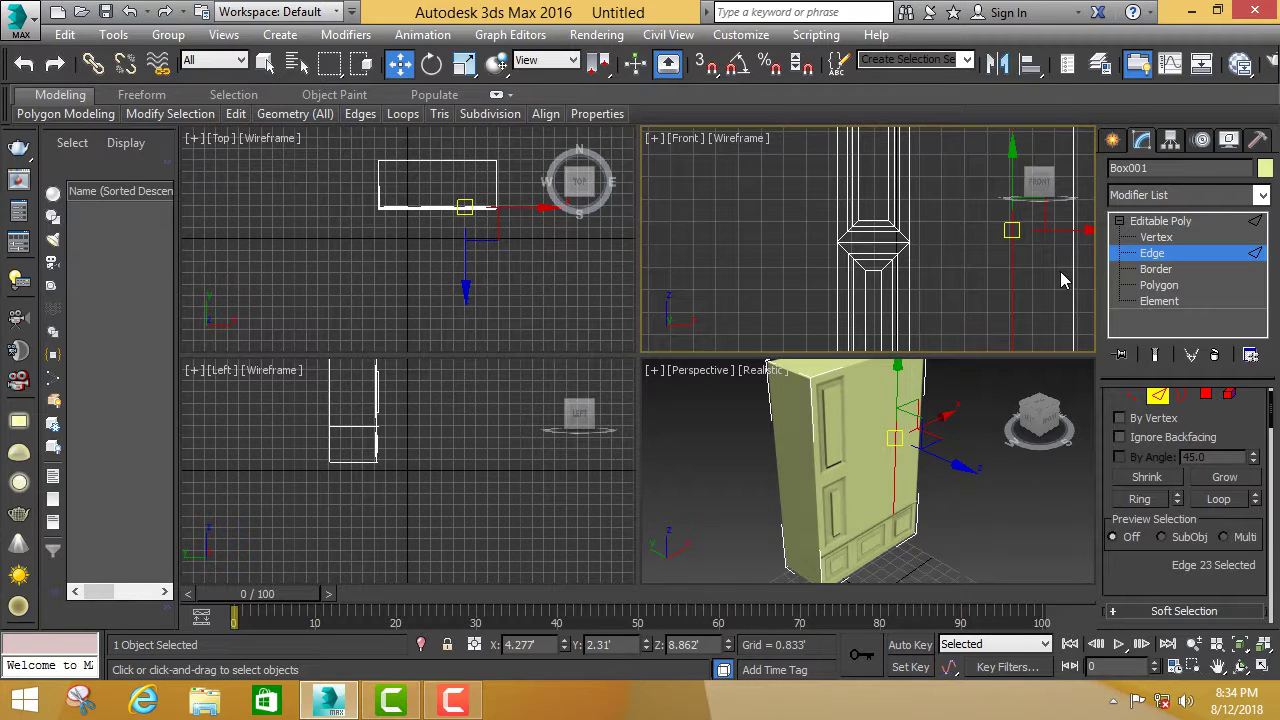
{"action": "left_click", "coordinate": [1073, 276], "text": "ctrl"}
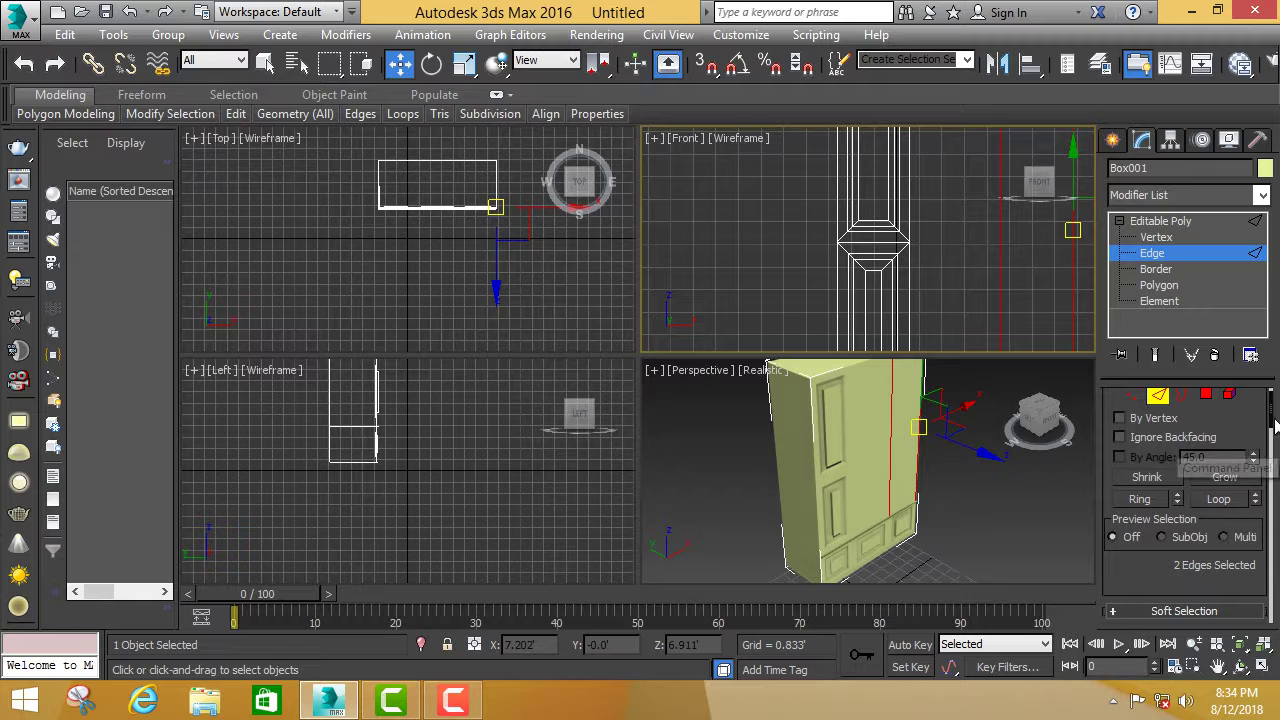
{"action": "left_click_drag", "start_coordinate": [1273, 420], "coordinate": [1274, 462]}
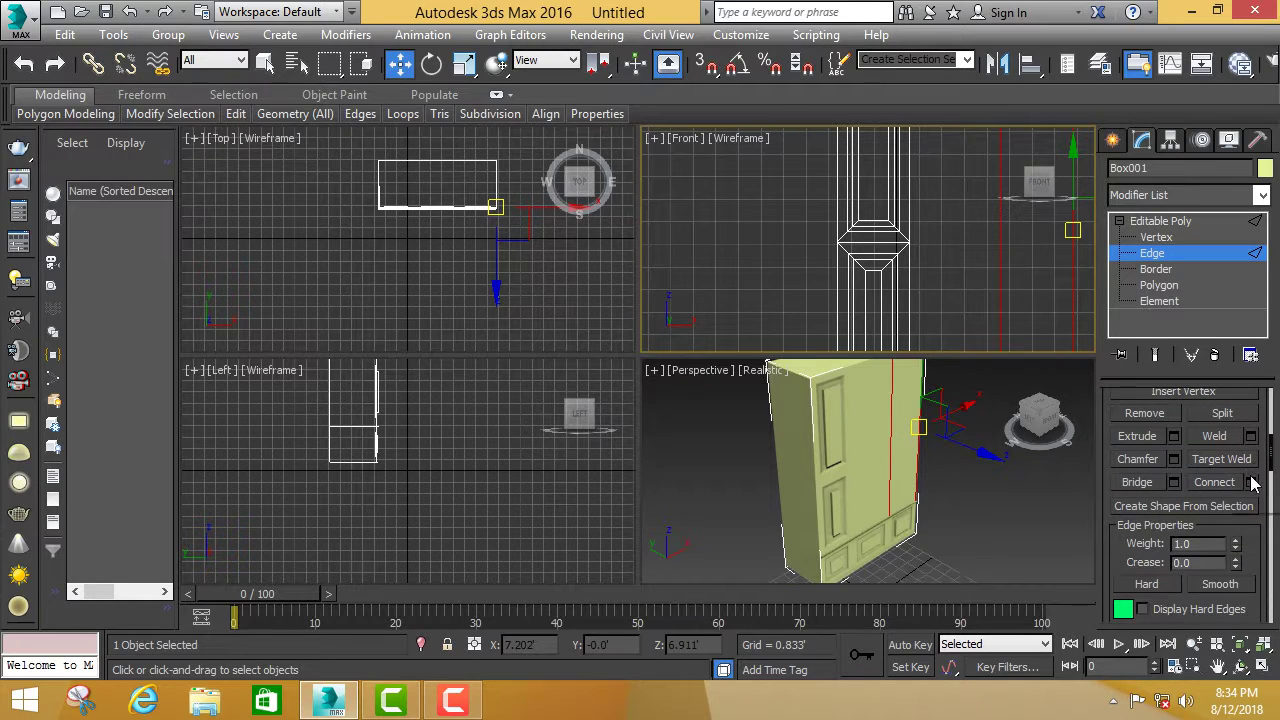
{"action": "left_click", "coordinate": [1251, 482]}
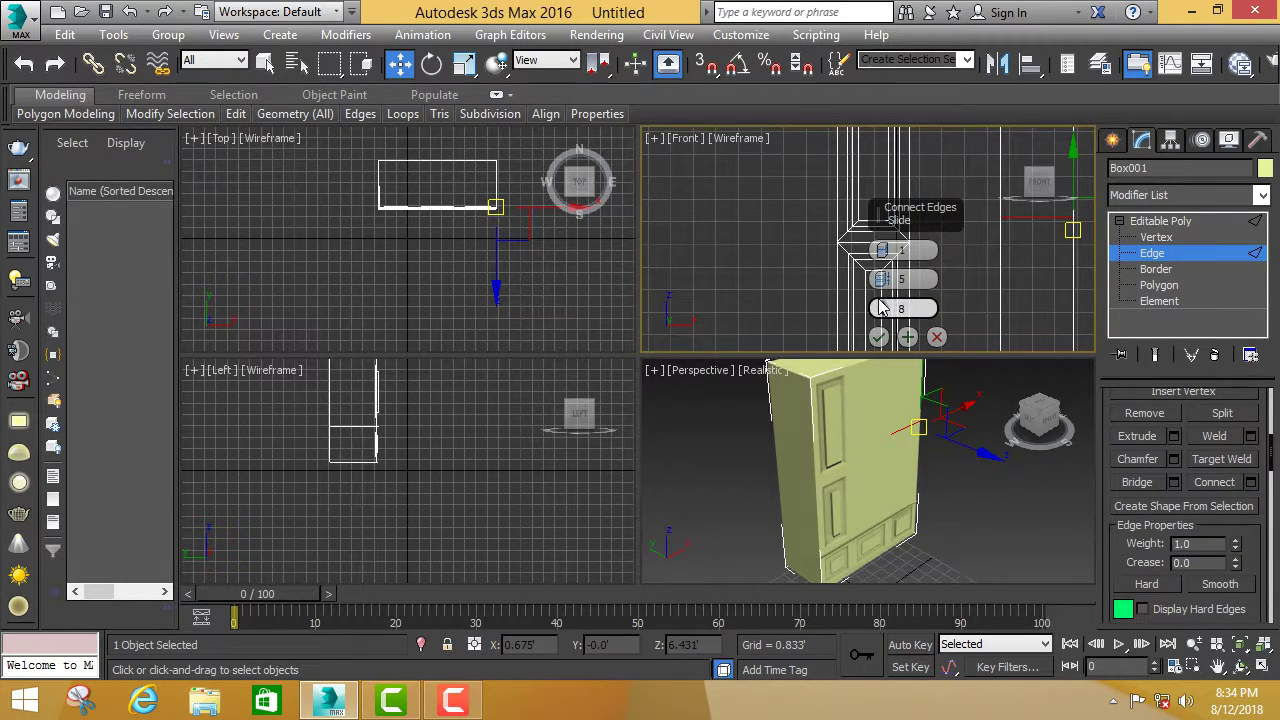
{"action": "left_click_drag", "start_coordinate": [880, 310], "coordinate": [860, 368]}
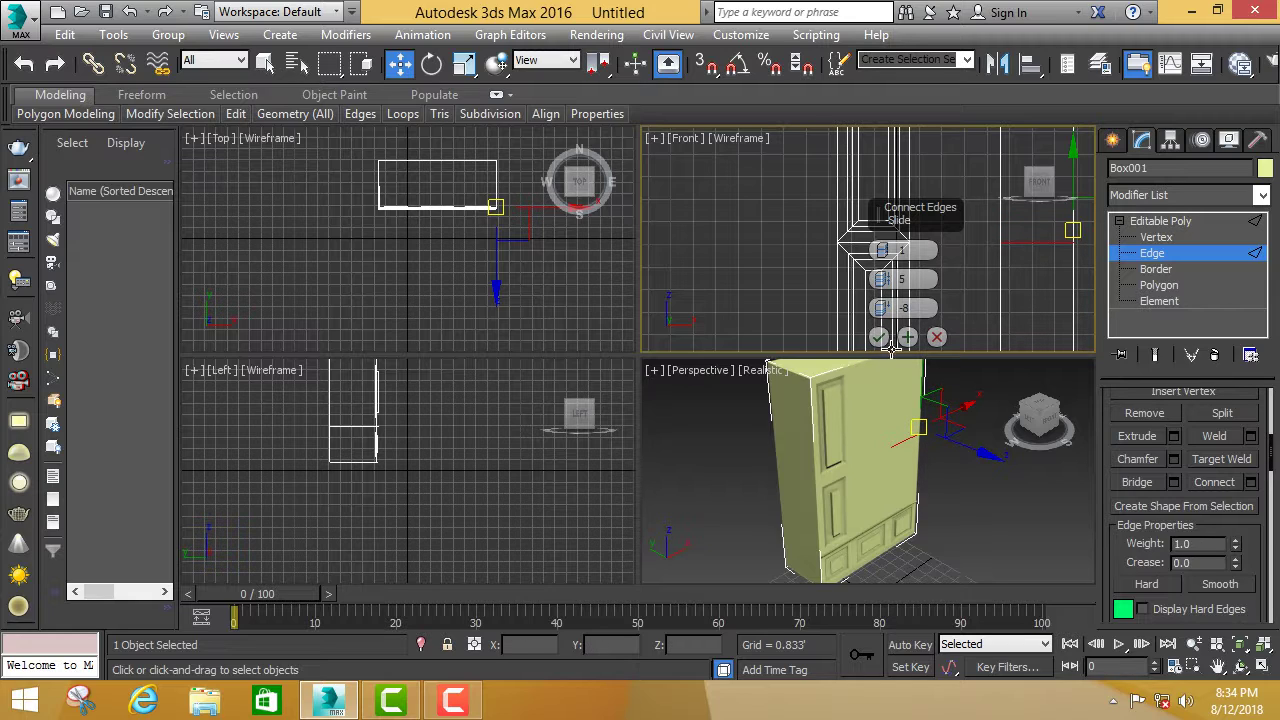
{"action": "left_click", "coordinate": [879, 337]}
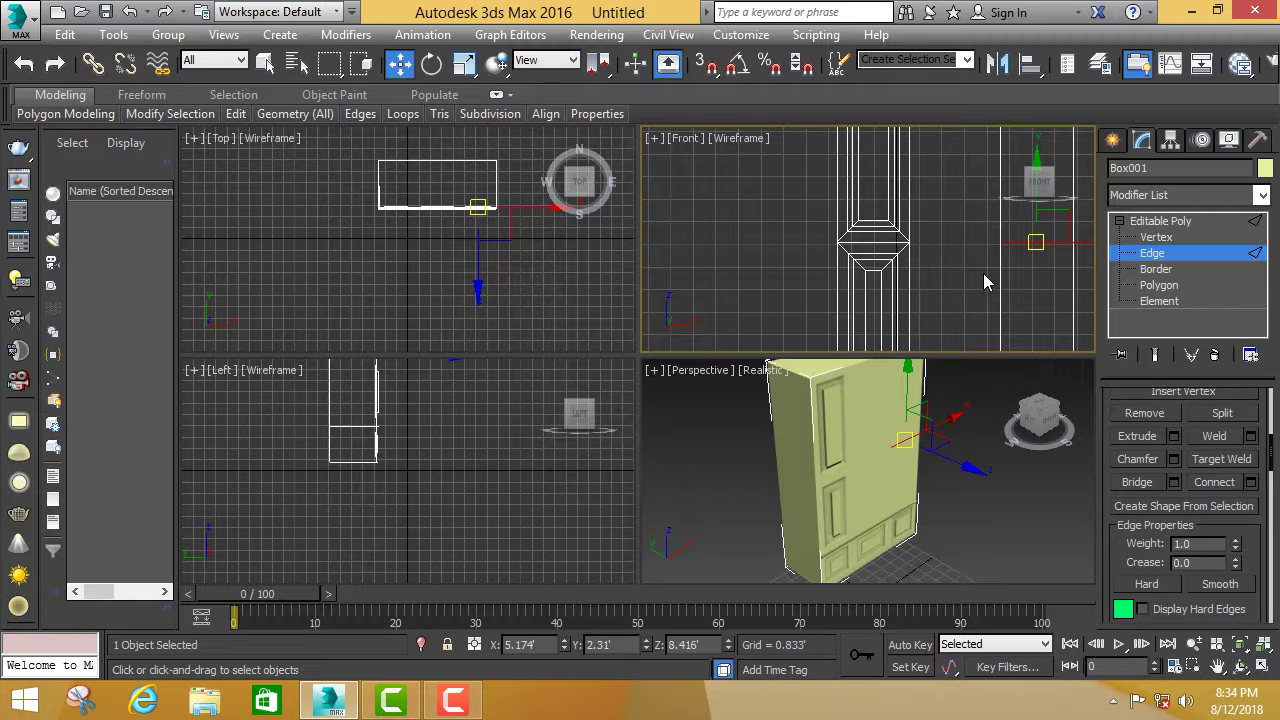
Clear the edge selection and return to the Polygon sub-object level.
{"action": "left_click", "coordinate": [988, 277]}
{"action": "scroll", "coordinate": [1090, 228], "scroll_direction": "down", "scroll_amount": 2}
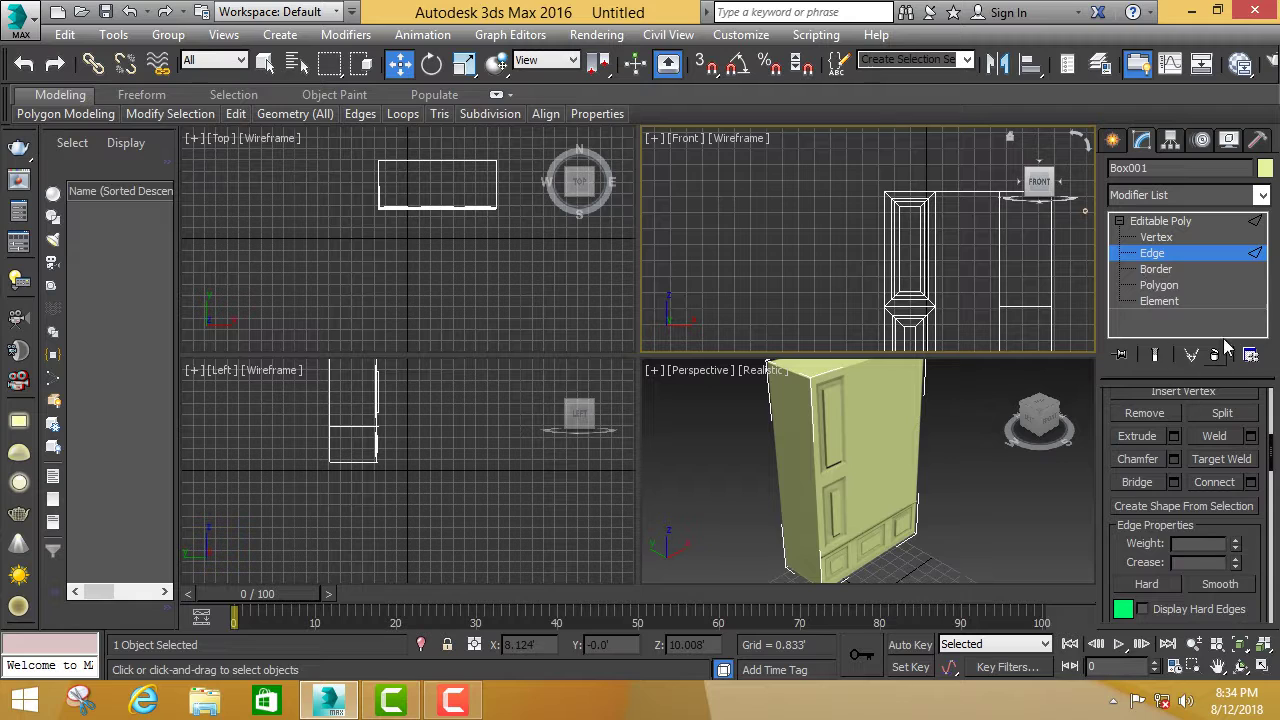
{"action": "left_click", "coordinate": [1216, 287]}
Apply inset, bevel, second inset and a 0.178 extrusion to the upper column face.
{"action": "left_click", "coordinate": [1021, 273]}
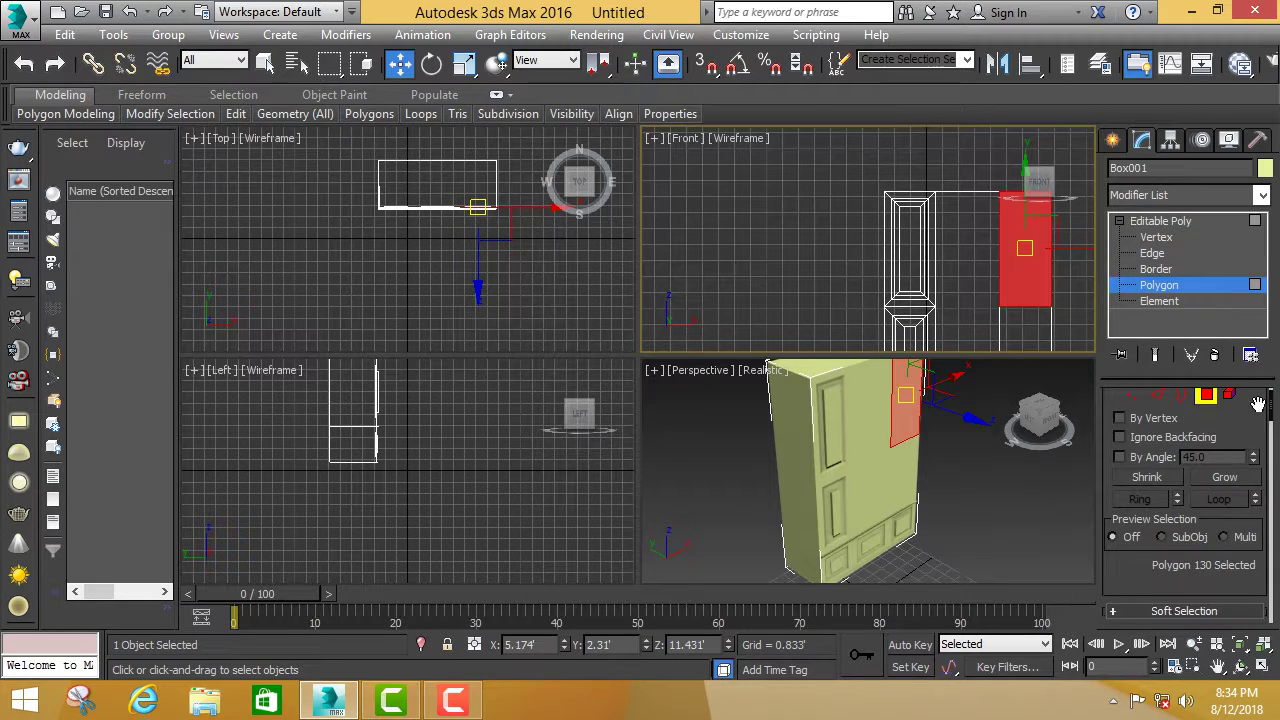
{"action": "mouse_move", "coordinate": [1268, 410]}
{"action": "left_mouse_down"}
{"action": "mouse_move", "coordinate": [1258, 570]}
{"action": "mouse_move", "coordinate": [1250, 534]}
{"action": "left_mouse_up"}
{"action": "left_click", "coordinate": [1251, 528]}
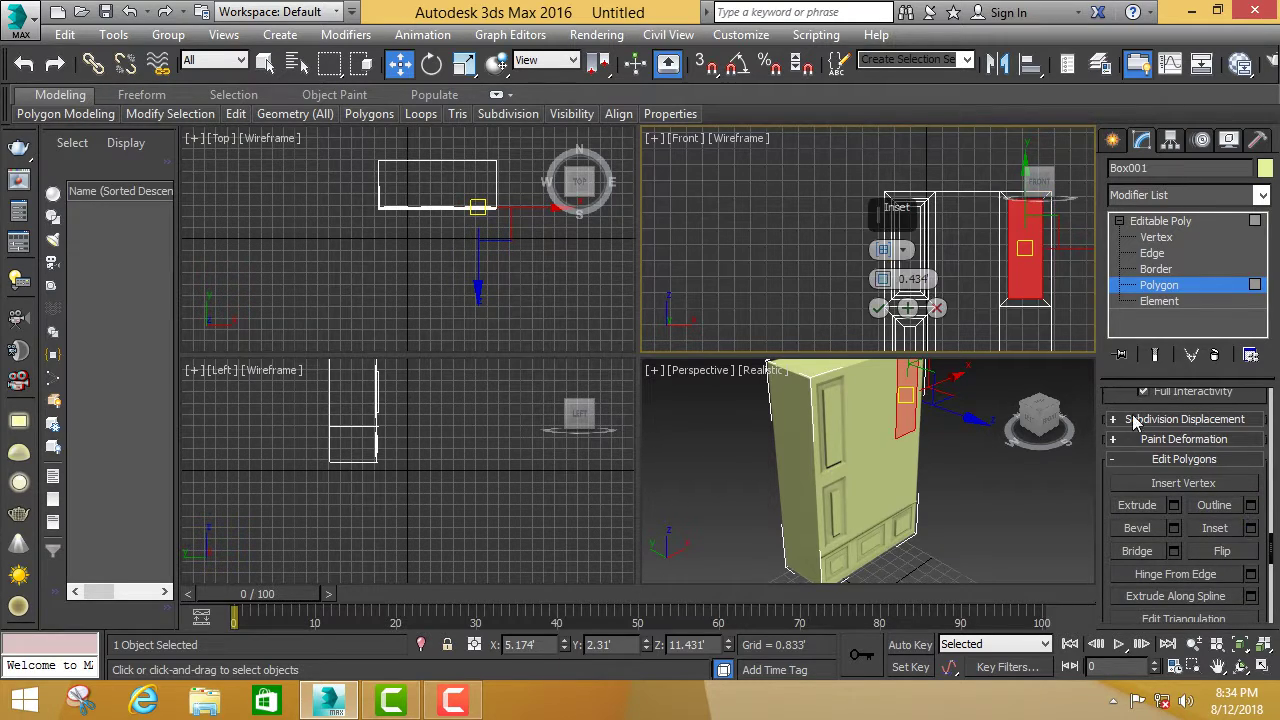
{"action": "left_click", "coordinate": [878, 308]}
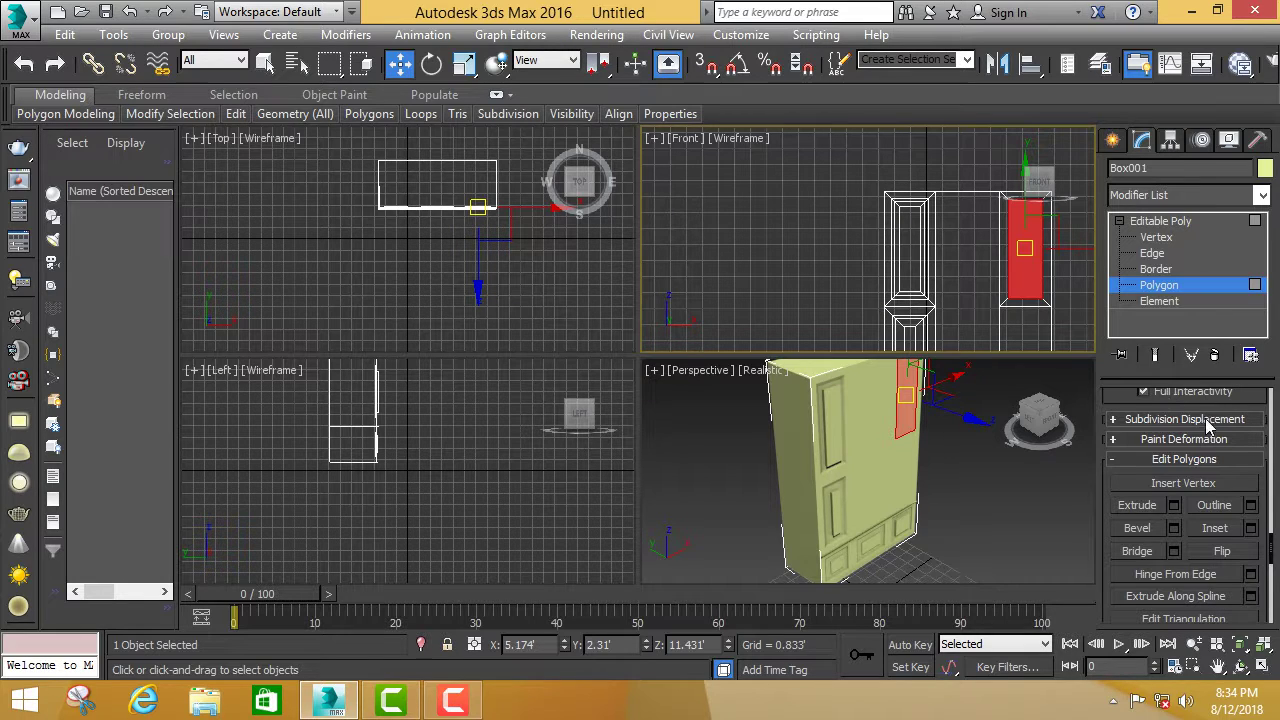
{"action": "left_click", "coordinate": [1173, 528]}
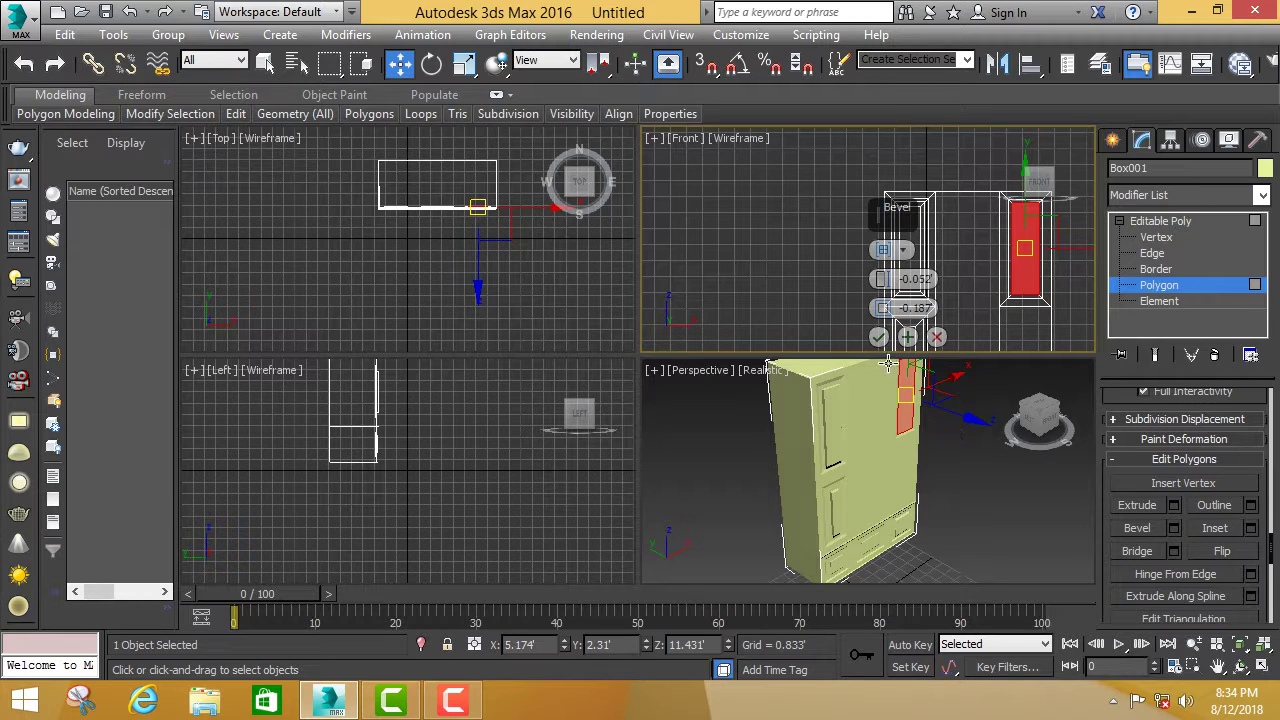
{"action": "left_click", "coordinate": [878, 337]}
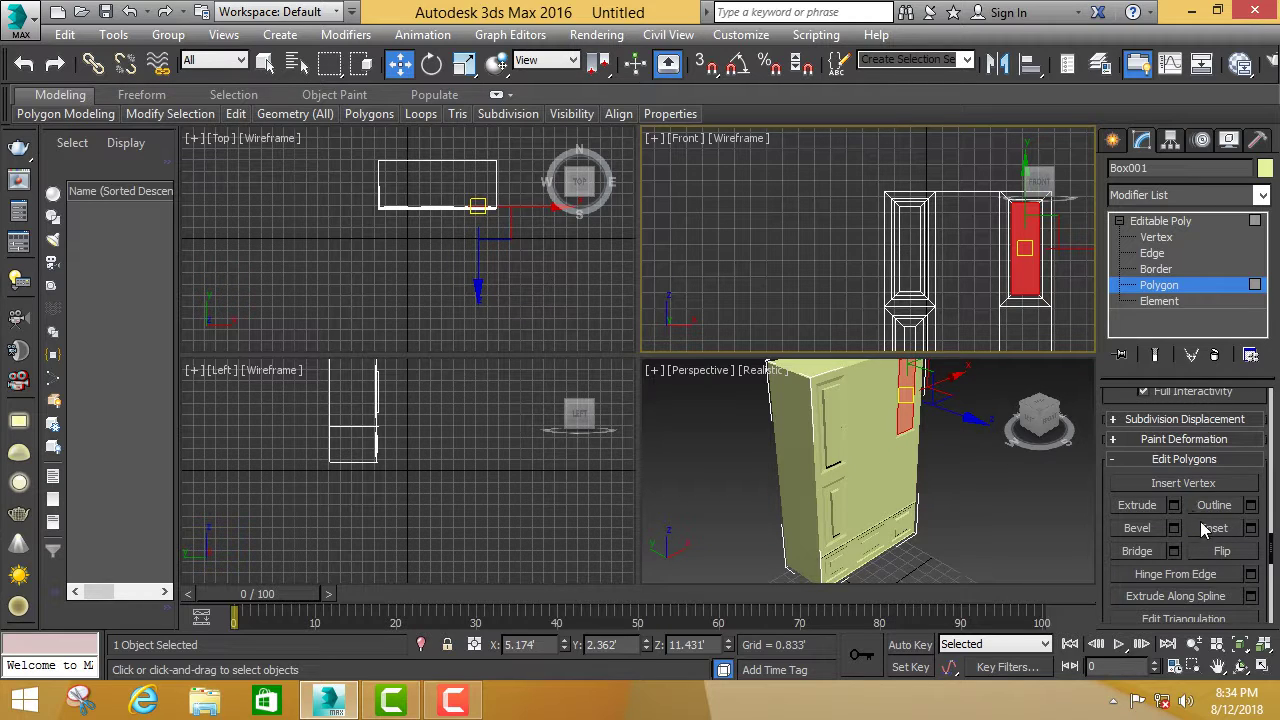
{"action": "left_click", "coordinate": [1250, 528]}
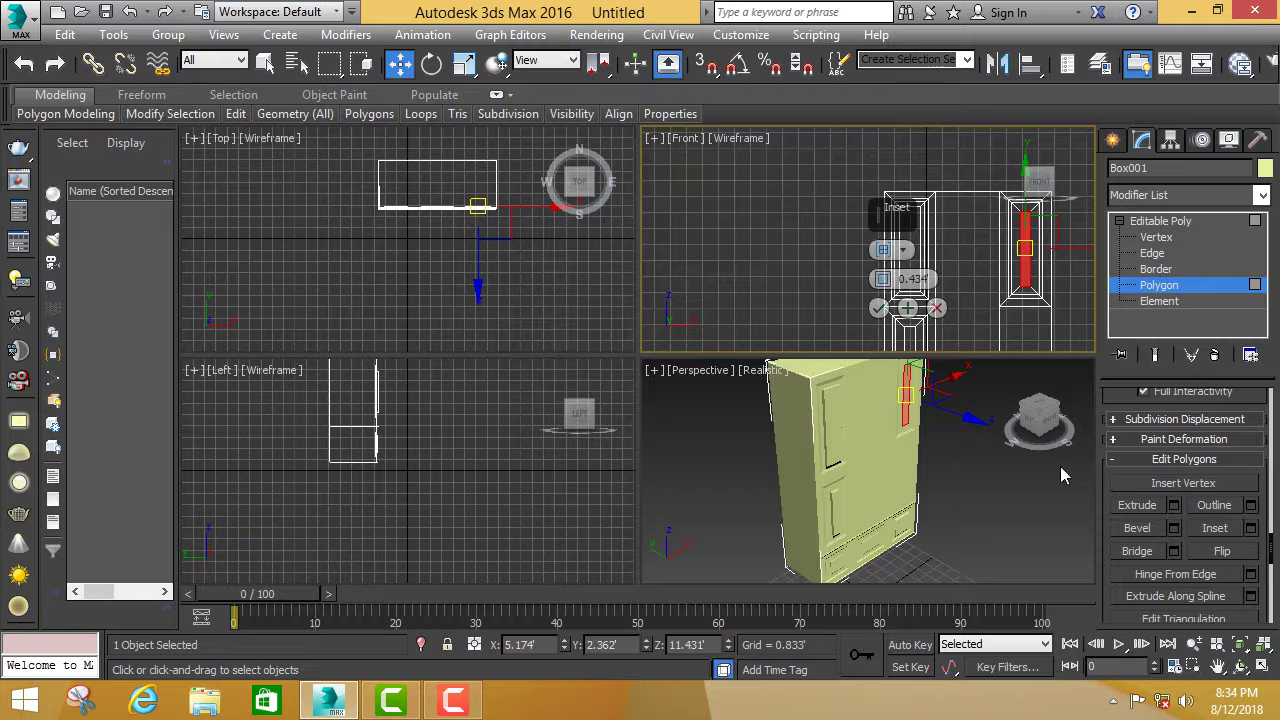
{"action": "left_click", "coordinate": [1173, 505]}
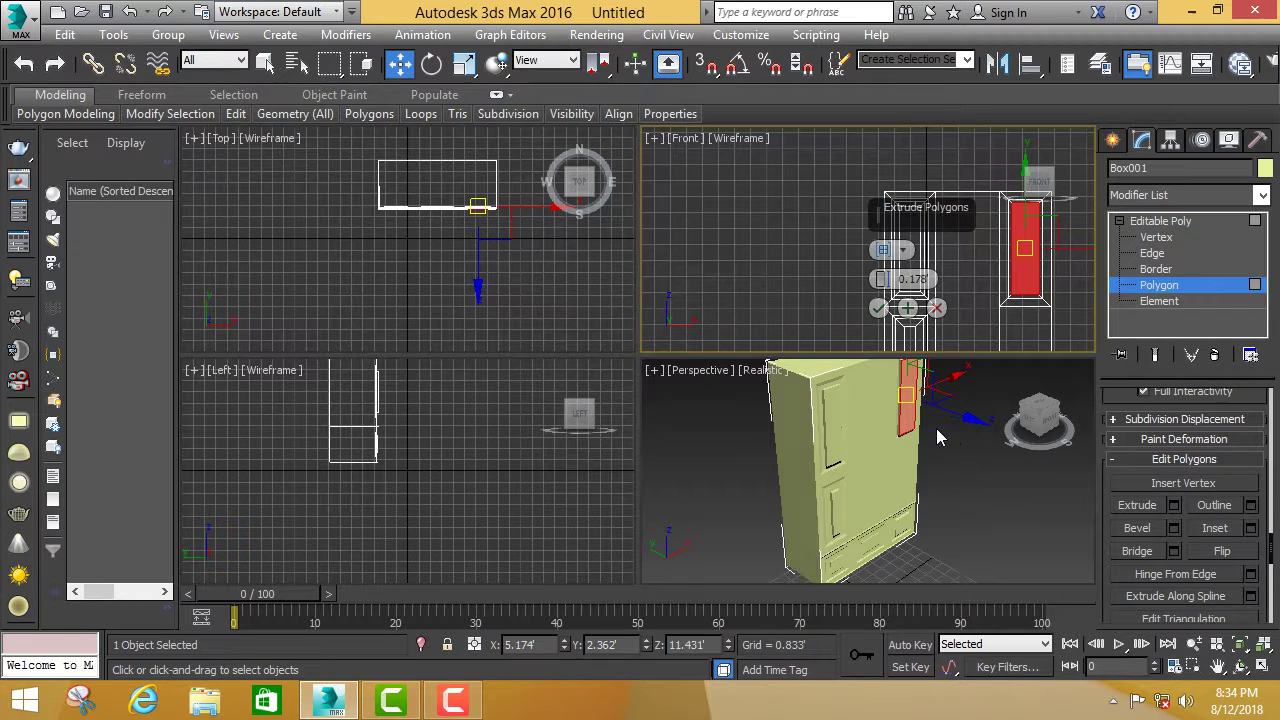
{"action": "left_click", "coordinate": [878, 308]}
{"action": "left_click", "coordinate": [1028, 342]}
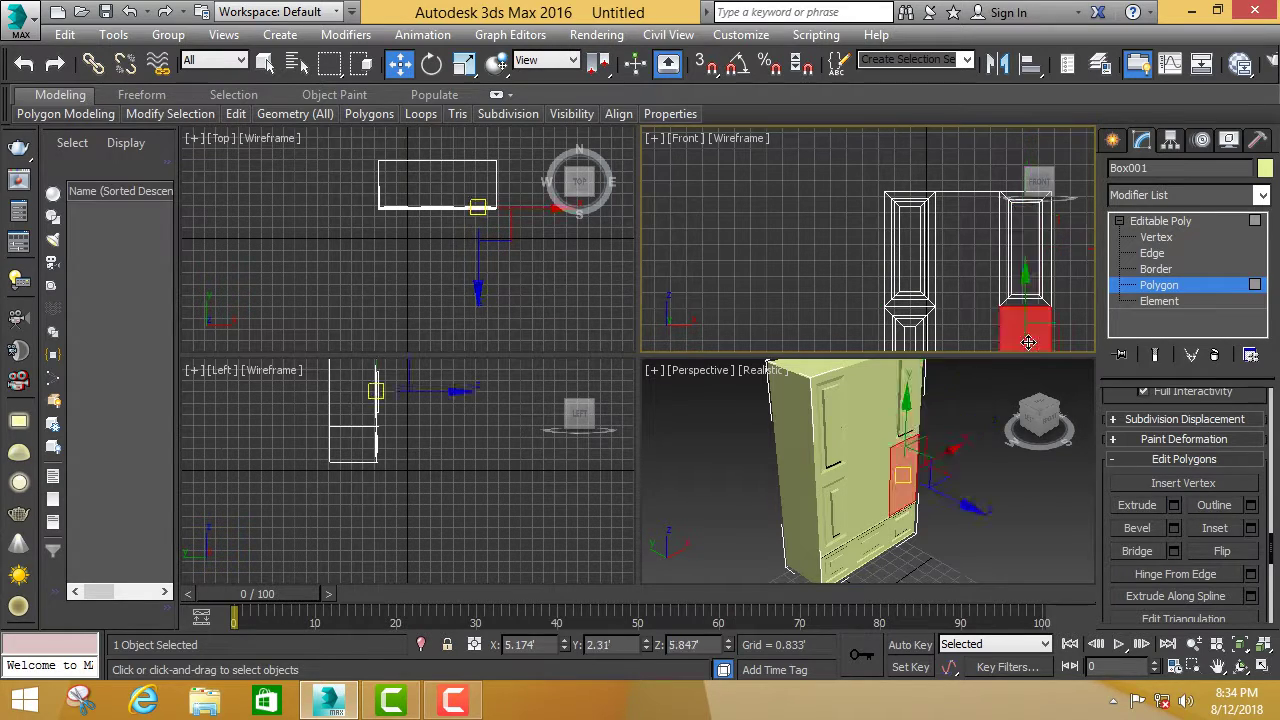
Apply inset, bevel, second inset and a 0.178 extrusion to the lower column face, then deselect.
{"action": "left_click", "coordinate": [1250, 528]}
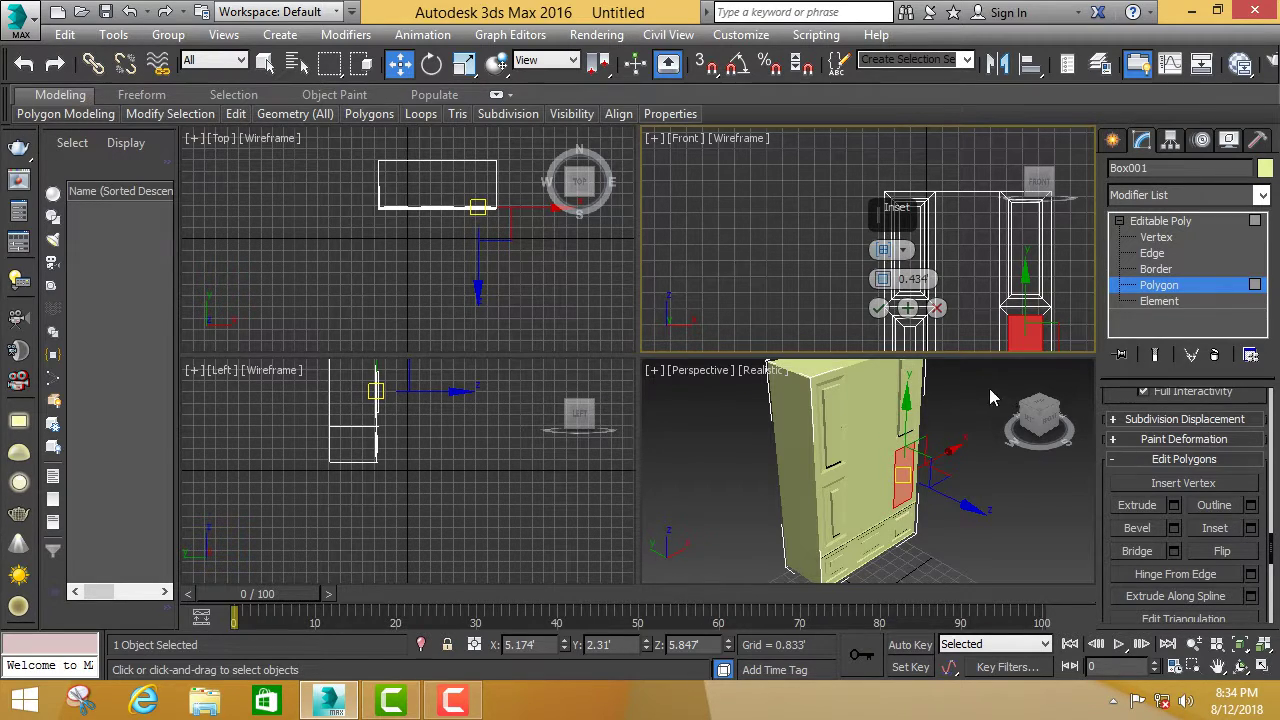
{"action": "left_click", "coordinate": [875, 309]}
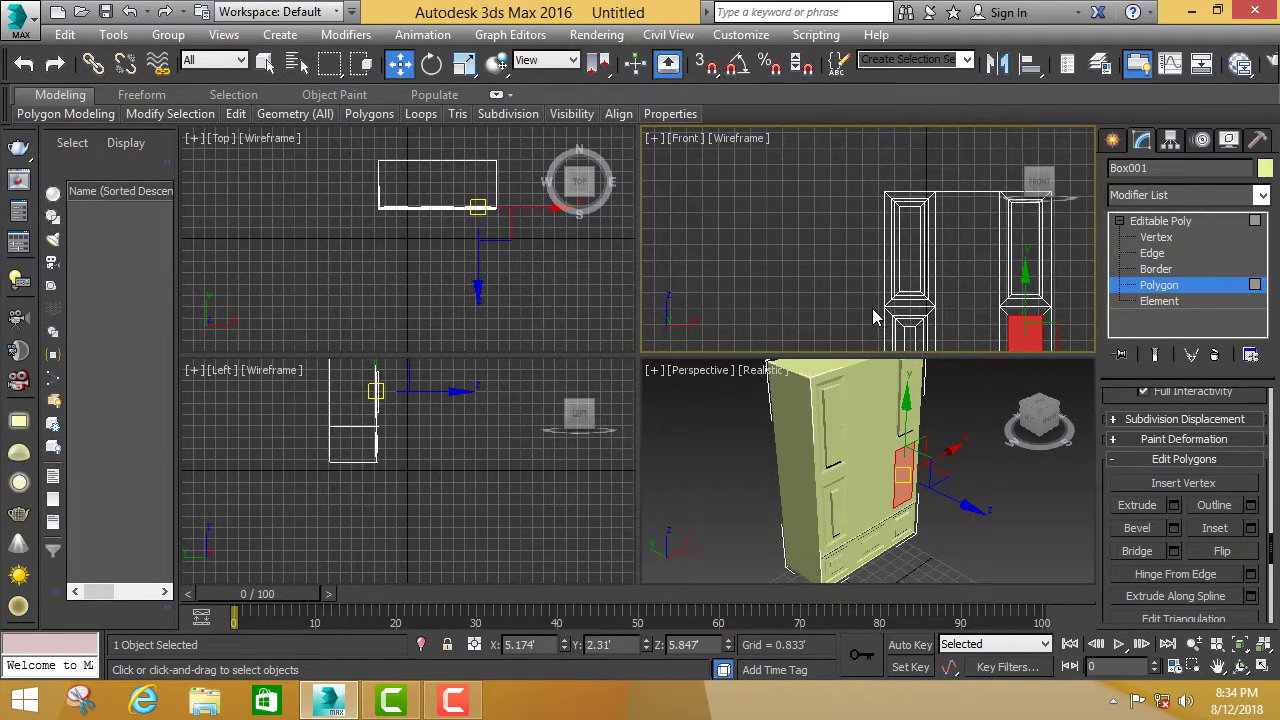
{"action": "left_click", "coordinate": [1173, 528]}
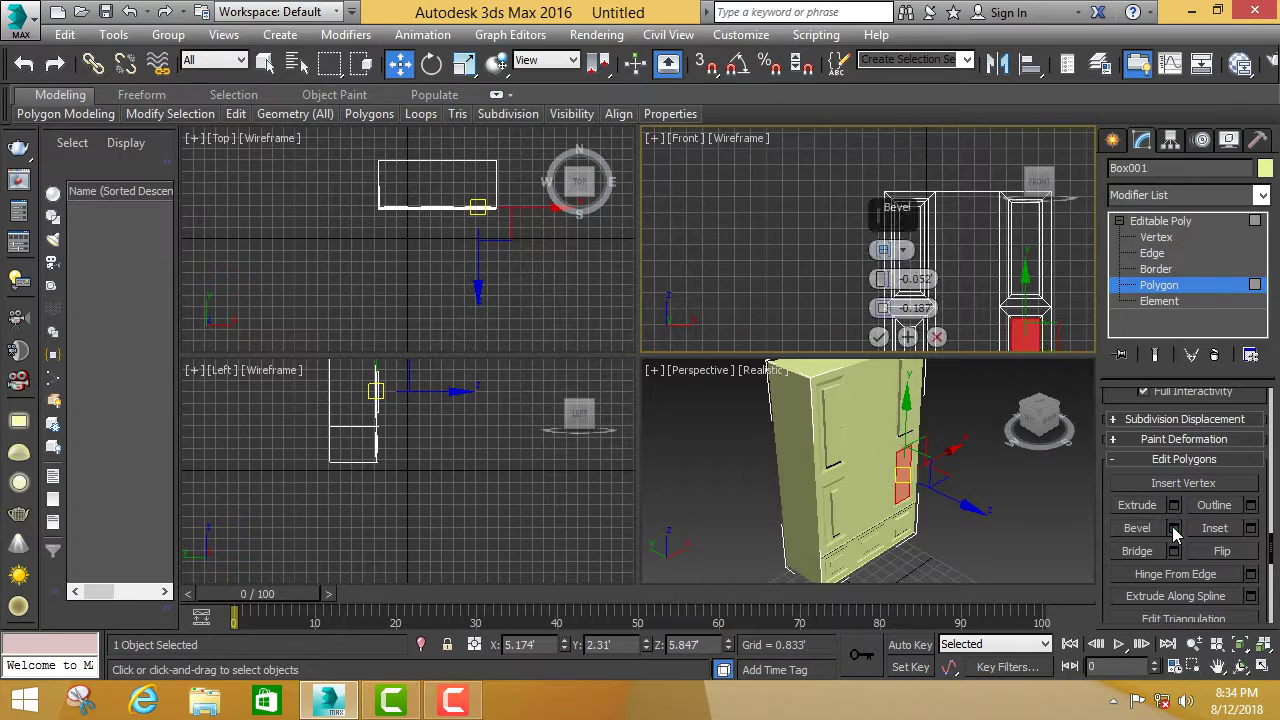
{"action": "left_click", "coordinate": [879, 337]}
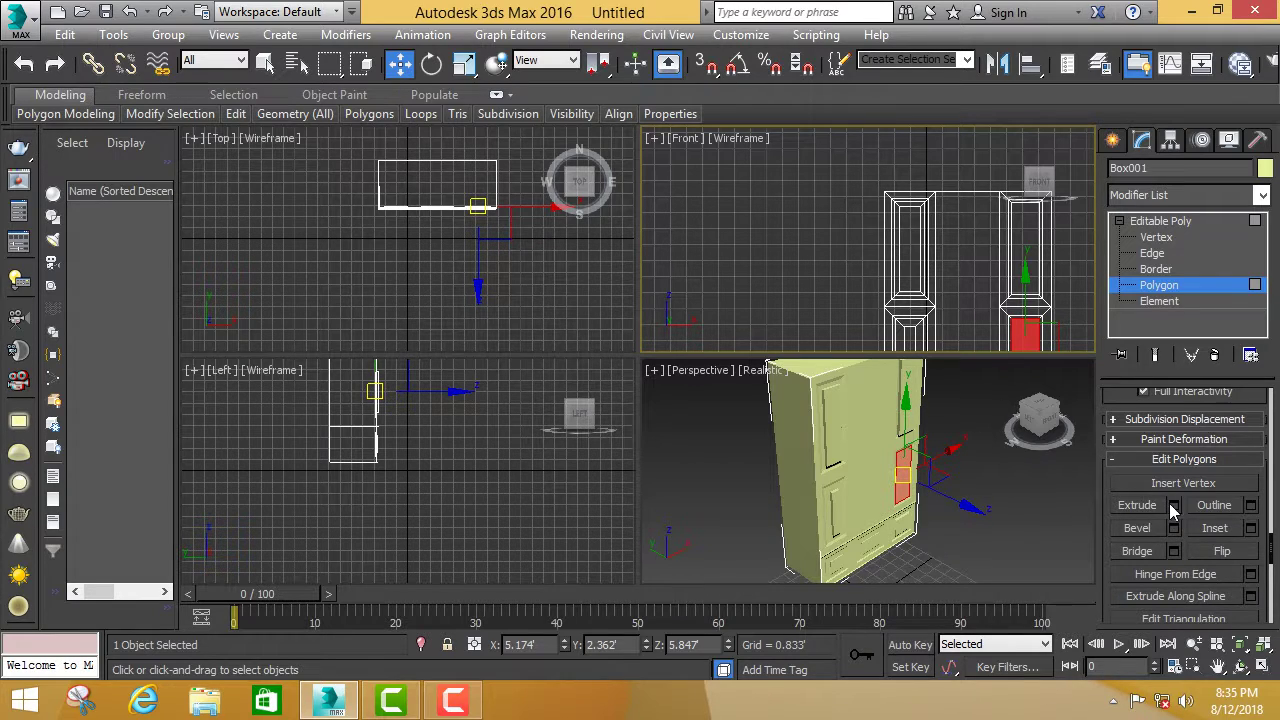
{"action": "left_click", "coordinate": [1250, 528]}
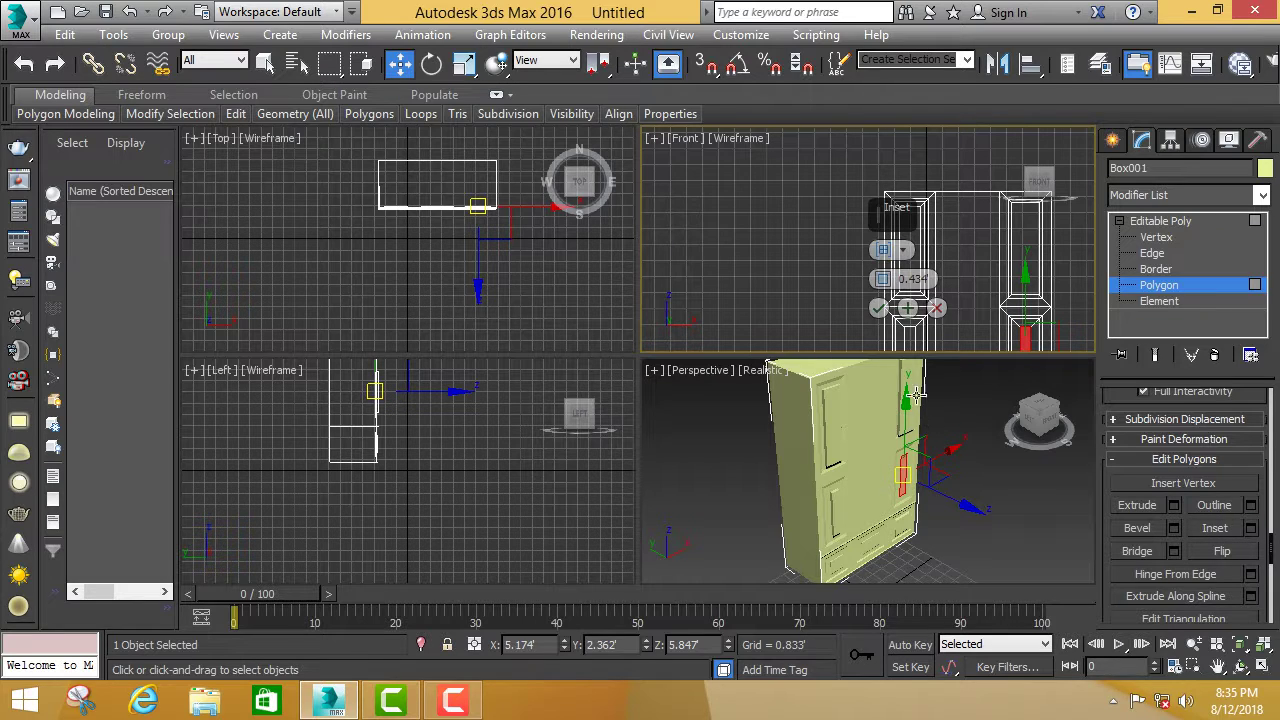
{"action": "left_click", "coordinate": [879, 309]}
{"action": "left_click", "coordinate": [1173, 505]}
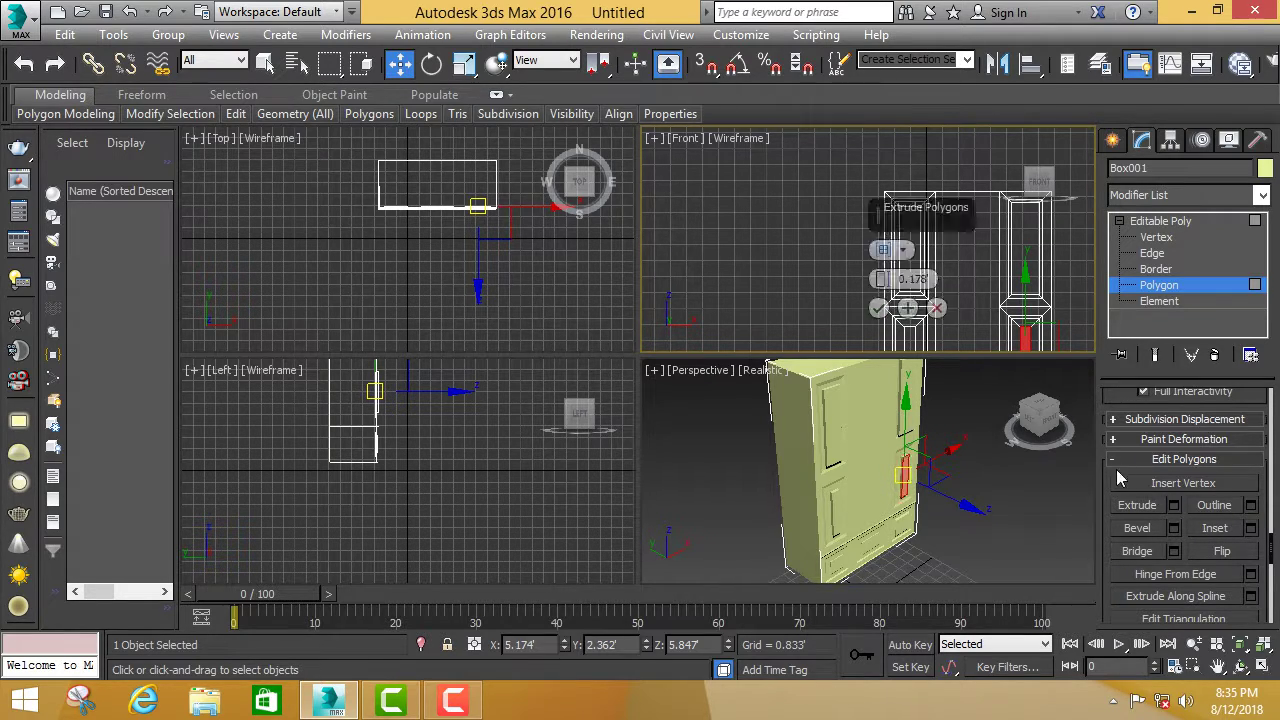
{"action": "left_click", "coordinate": [879, 309]}
{"action": "right_click", "coordinate": [1005, 428]}
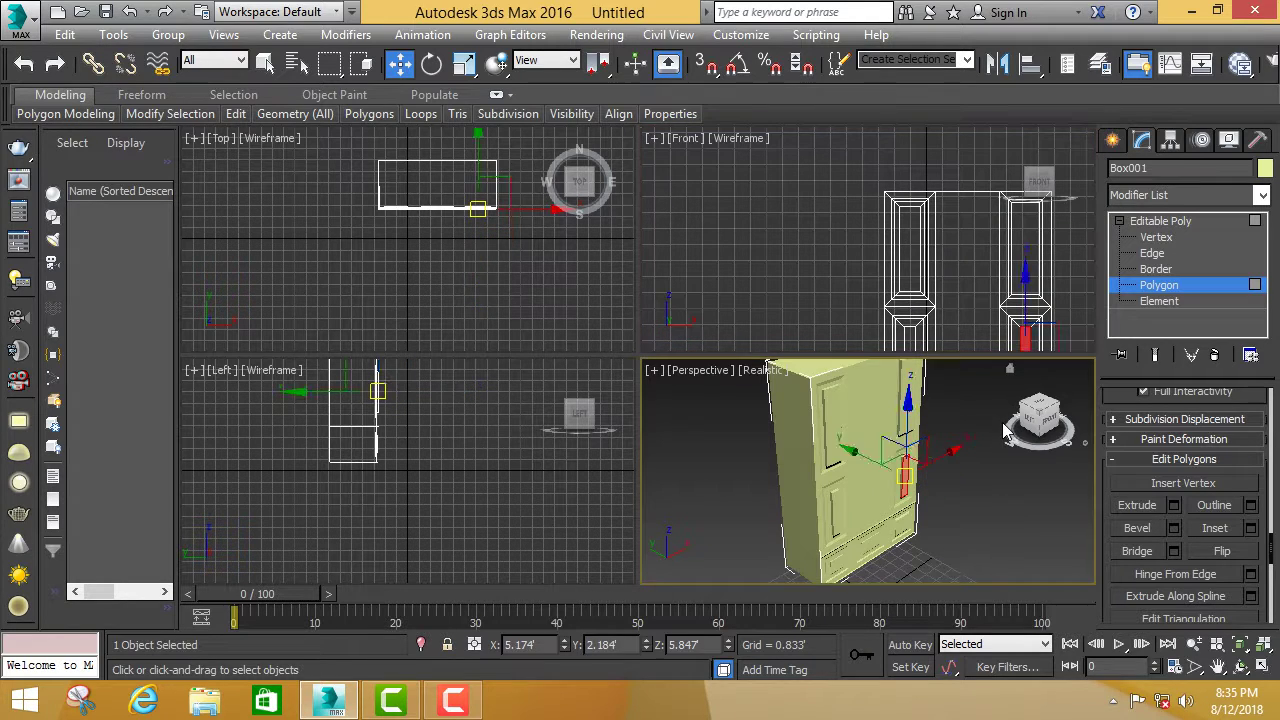
{"action": "left_click", "coordinate": [1000, 410]}
{"action": "scroll", "coordinate": [997, 397], "scroll_direction": "down", "scroll_amount": 4}
Look over the finished wardrobe front, then minimize 3ds Max and bring up Camtasia.
{"action": "scroll", "coordinate": [998, 396], "scroll_direction": "down", "scroll_amount": 2}
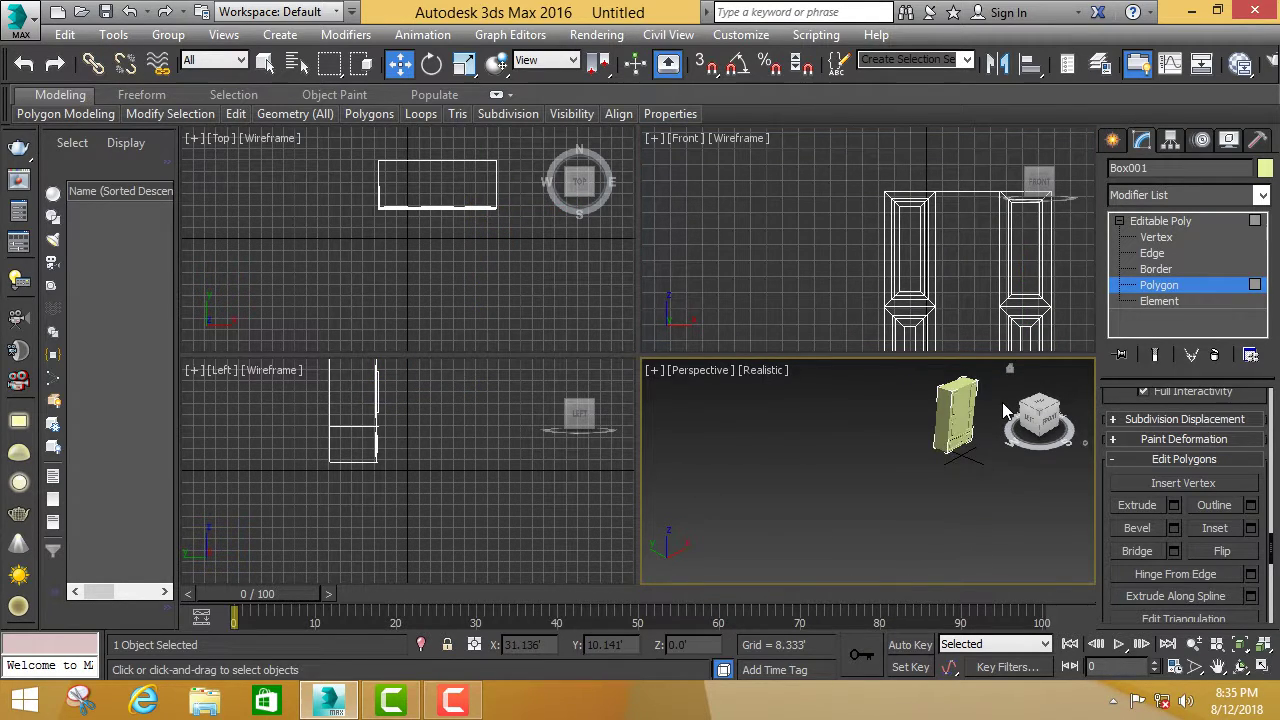
{"action": "scroll", "coordinate": [1005, 410], "scroll_direction": "up", "scroll_amount": 3}
{"action": "scroll", "coordinate": [1005, 410], "scroll_direction": "up", "scroll_amount": 2}
{"action": "left_click", "coordinate": [866, 422]}
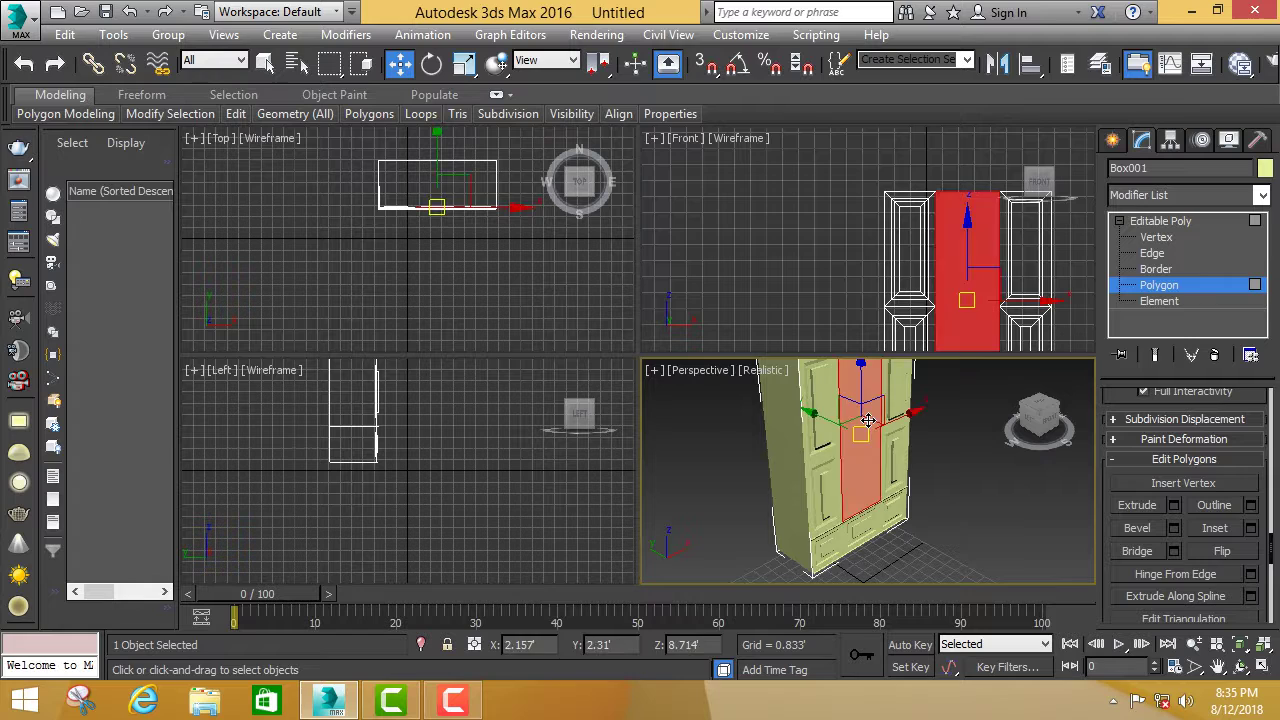
{"action": "left_click", "coordinate": [945, 440]}
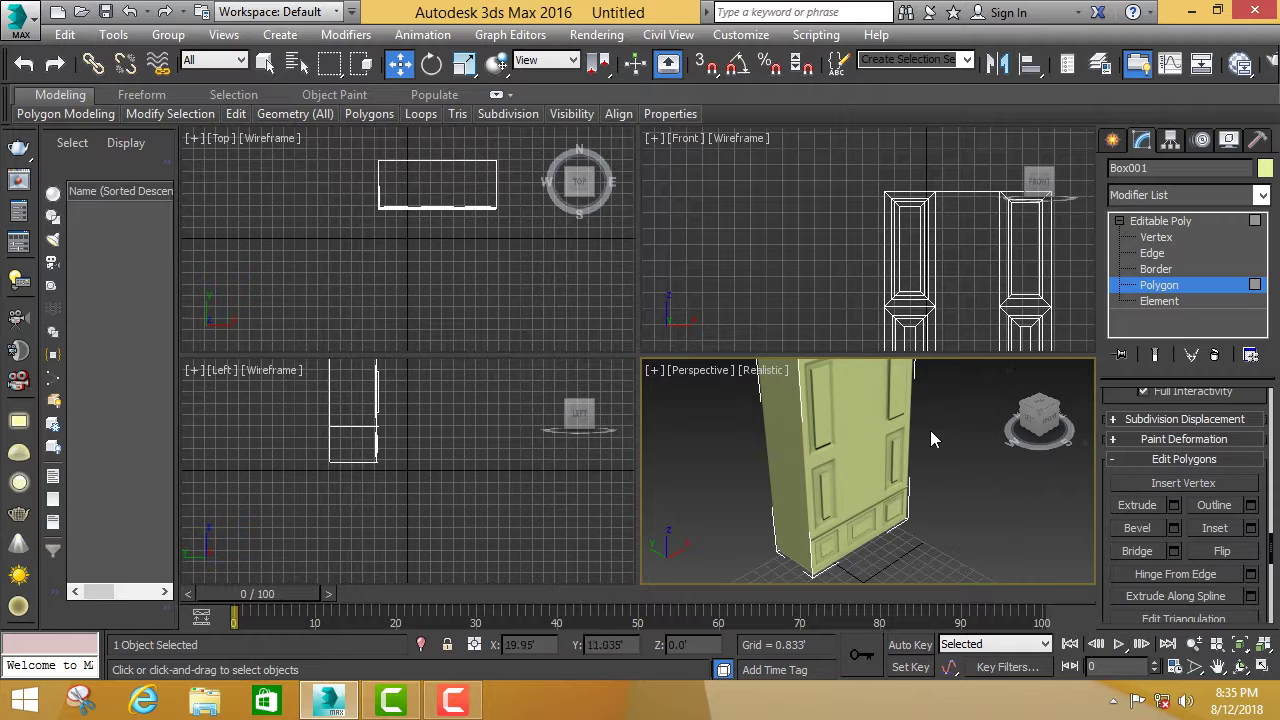
{"action": "scroll", "coordinate": [930, 430], "scroll_direction": "down", "scroll_amount": 3}
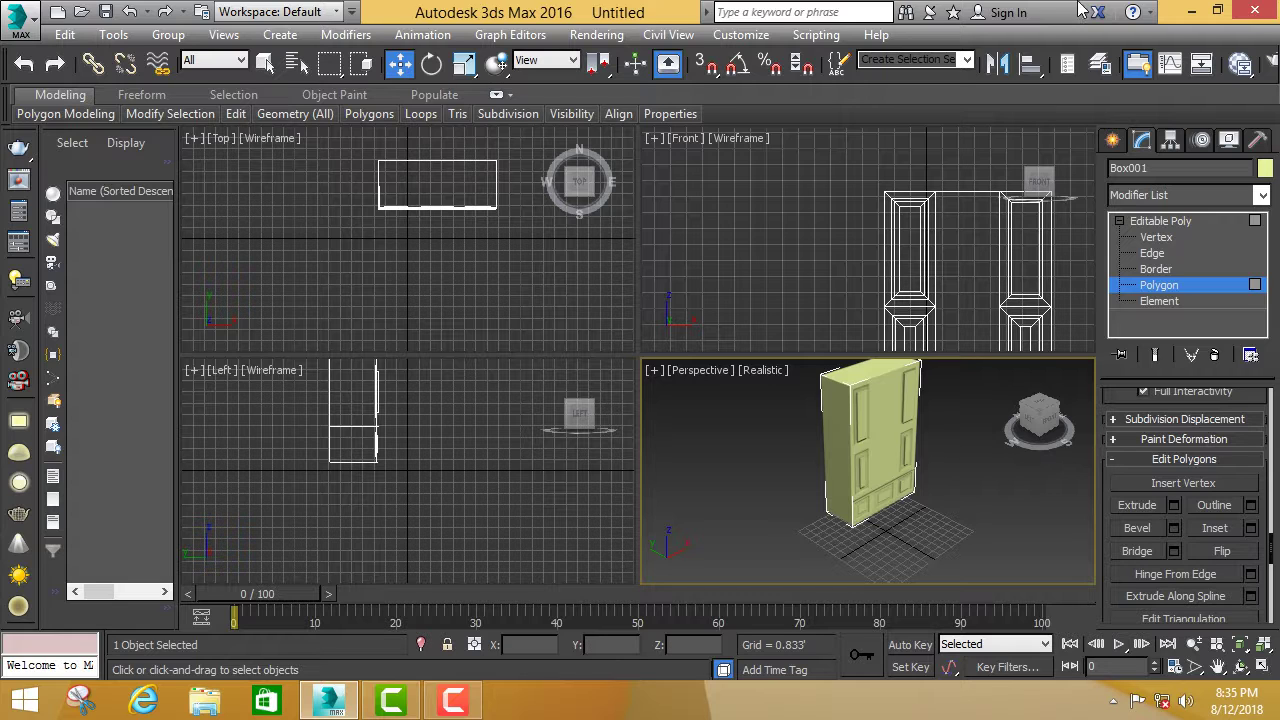
{"action": "left_click", "coordinate": [1192, 10]}
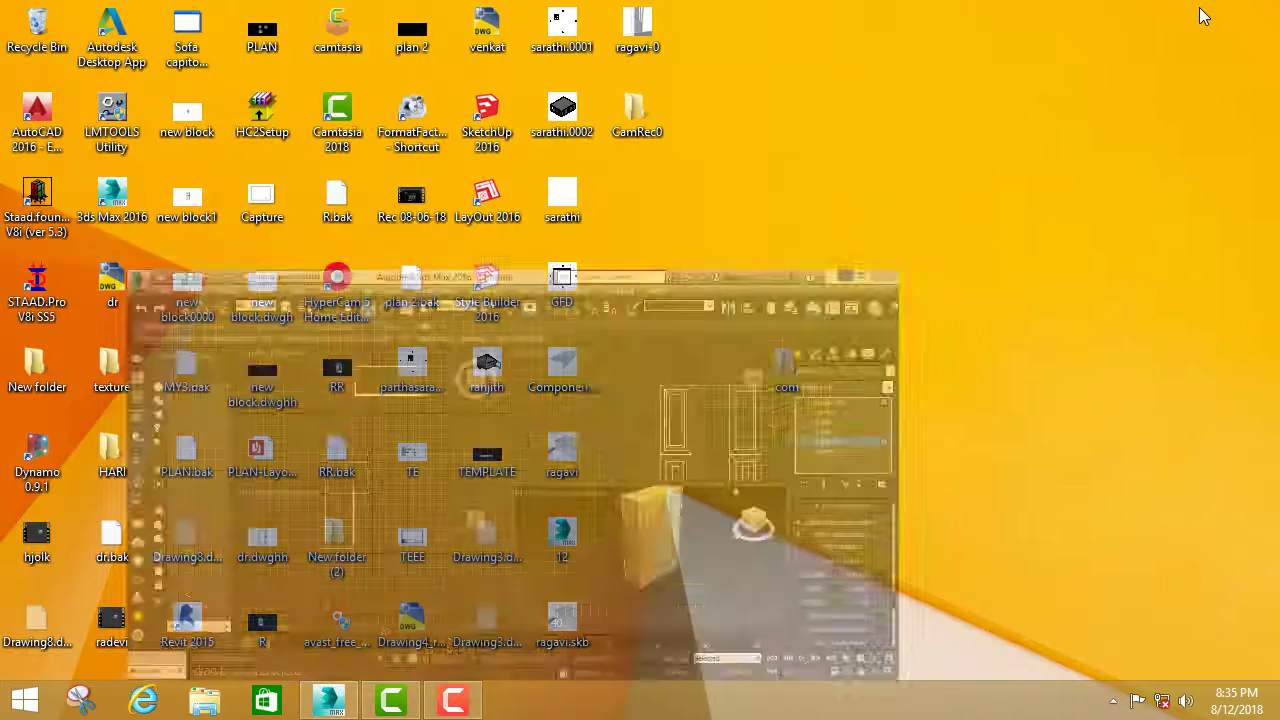
{"action": "left_click", "coordinate": [390, 703]}
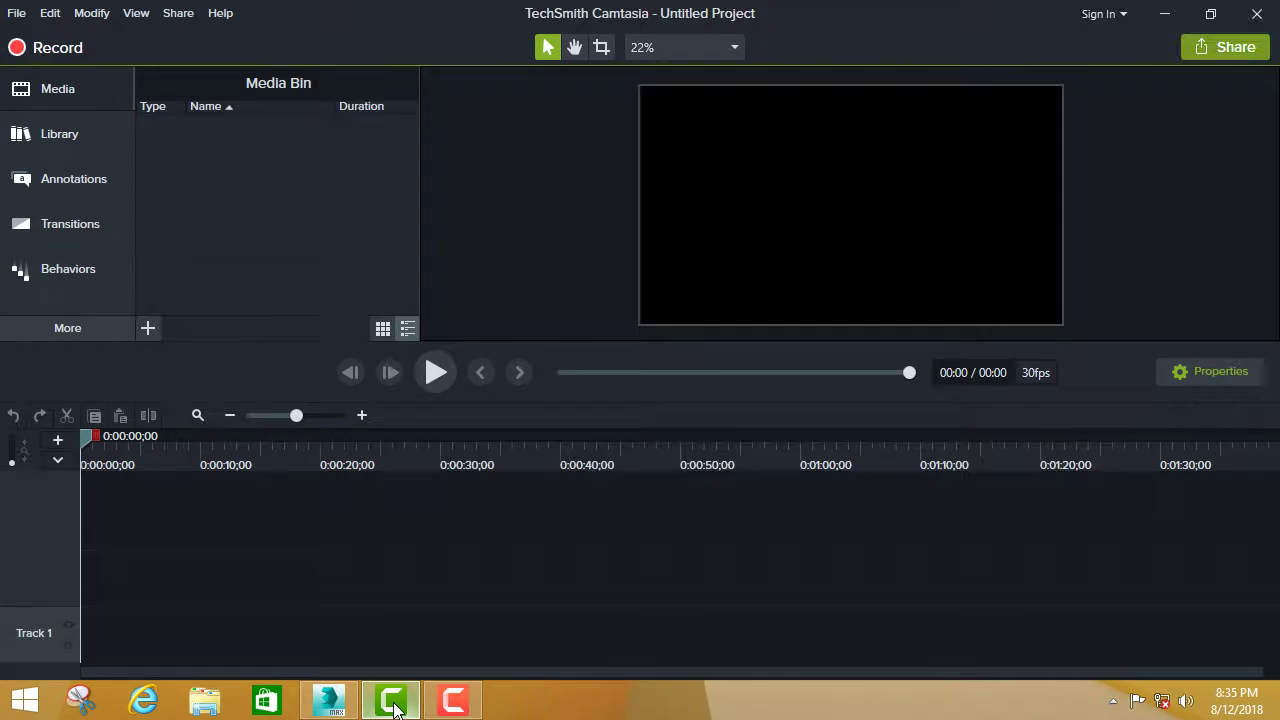